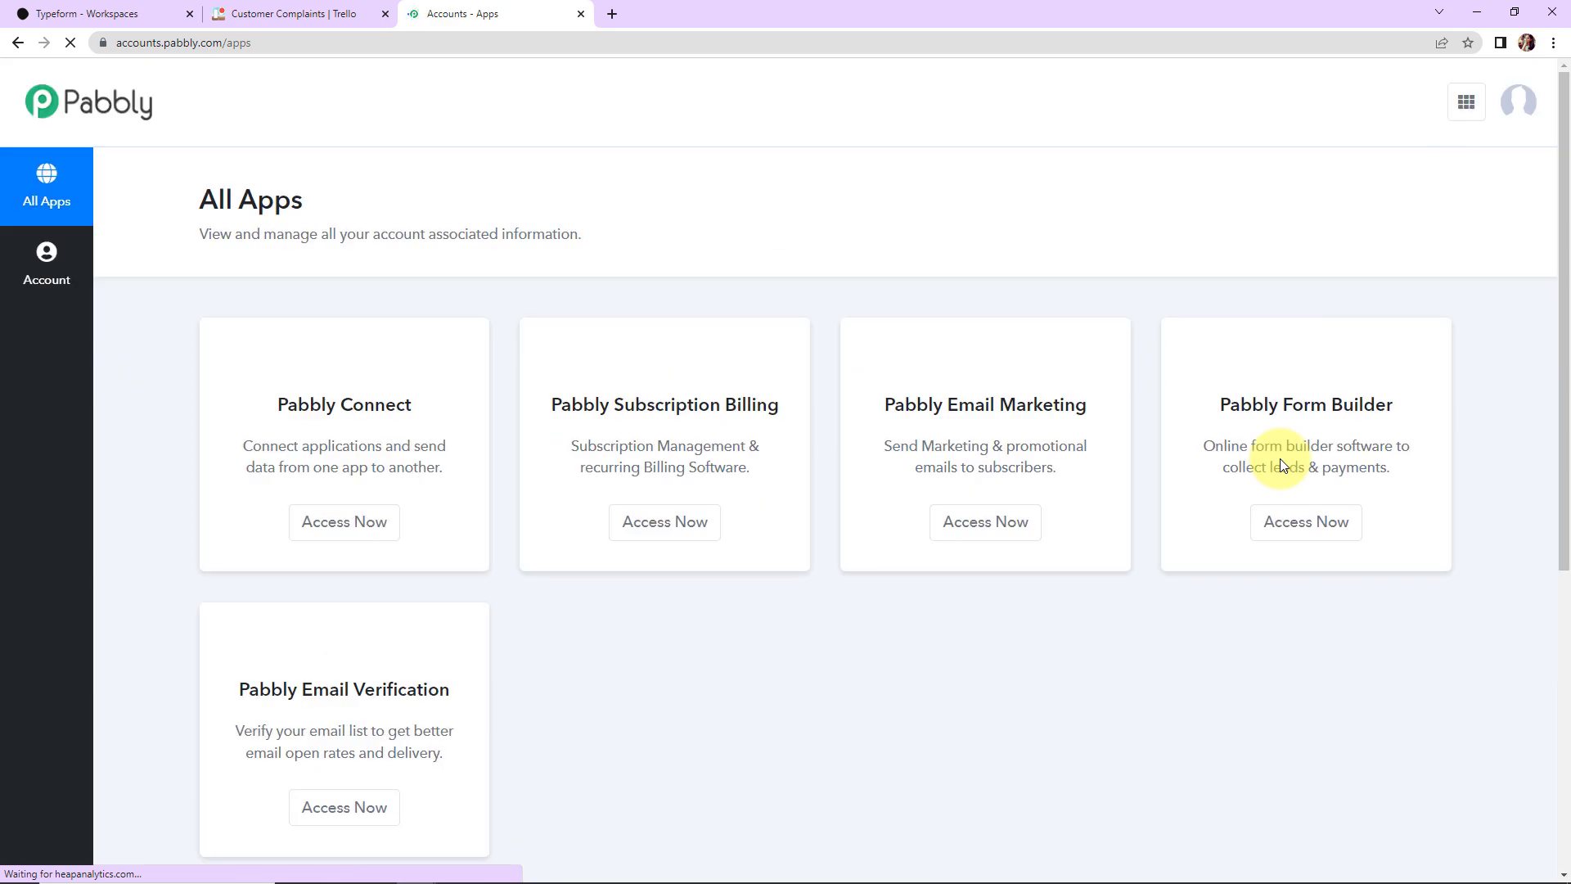
Step: Open Pabbly Connect and create a workflow named 'Create Trello cards from new Typeform responses'
{"action": "left_click", "coordinate": [349, 536]}
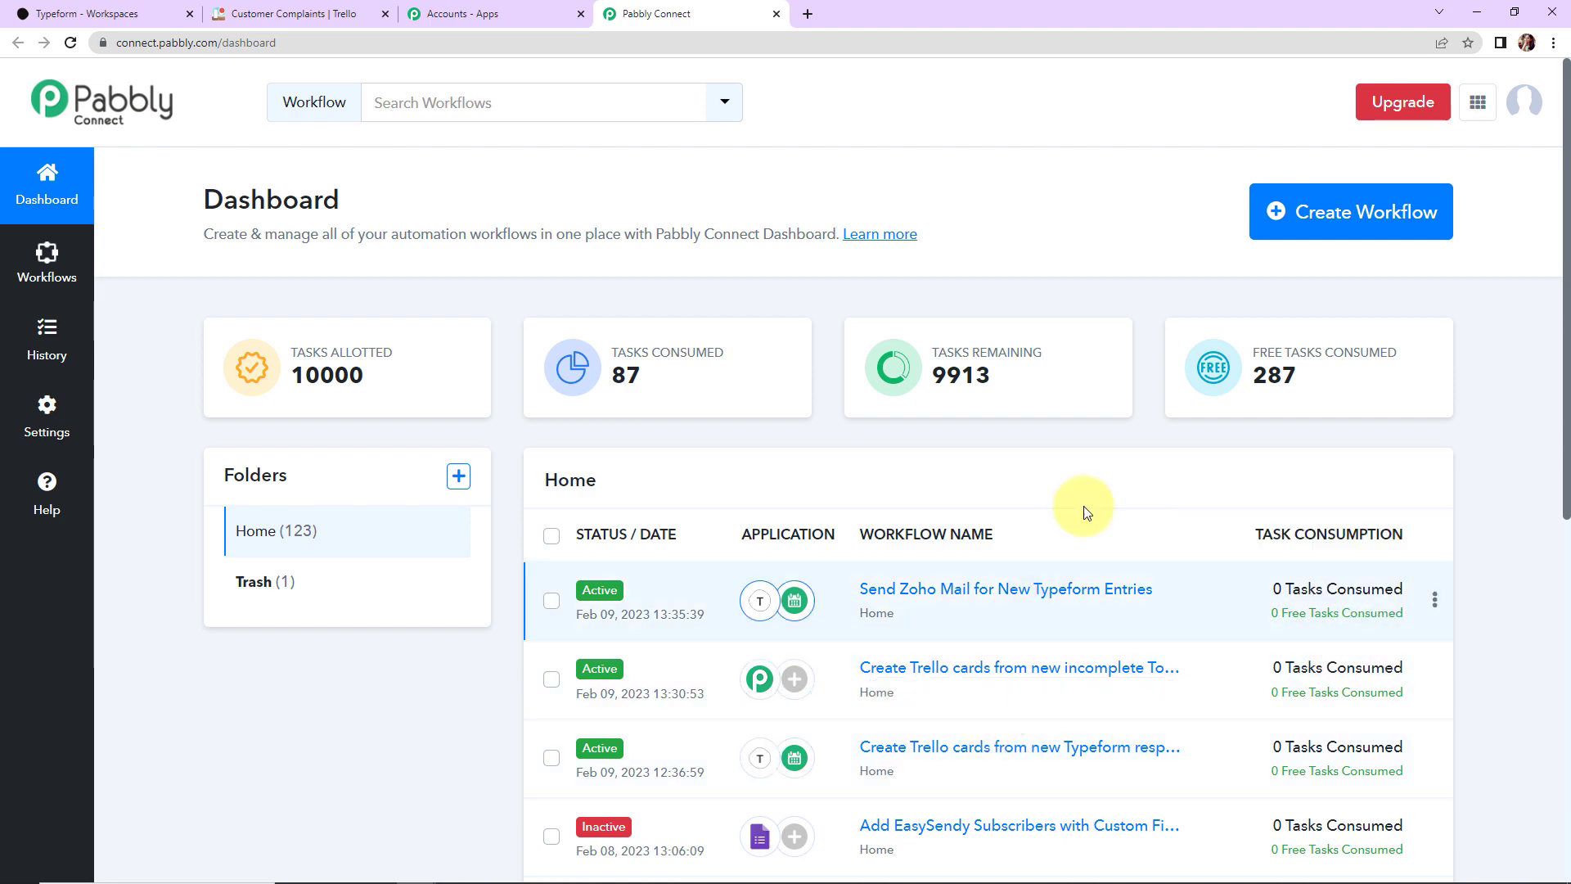
{"action": "left_click", "coordinate": [1427, 211]}
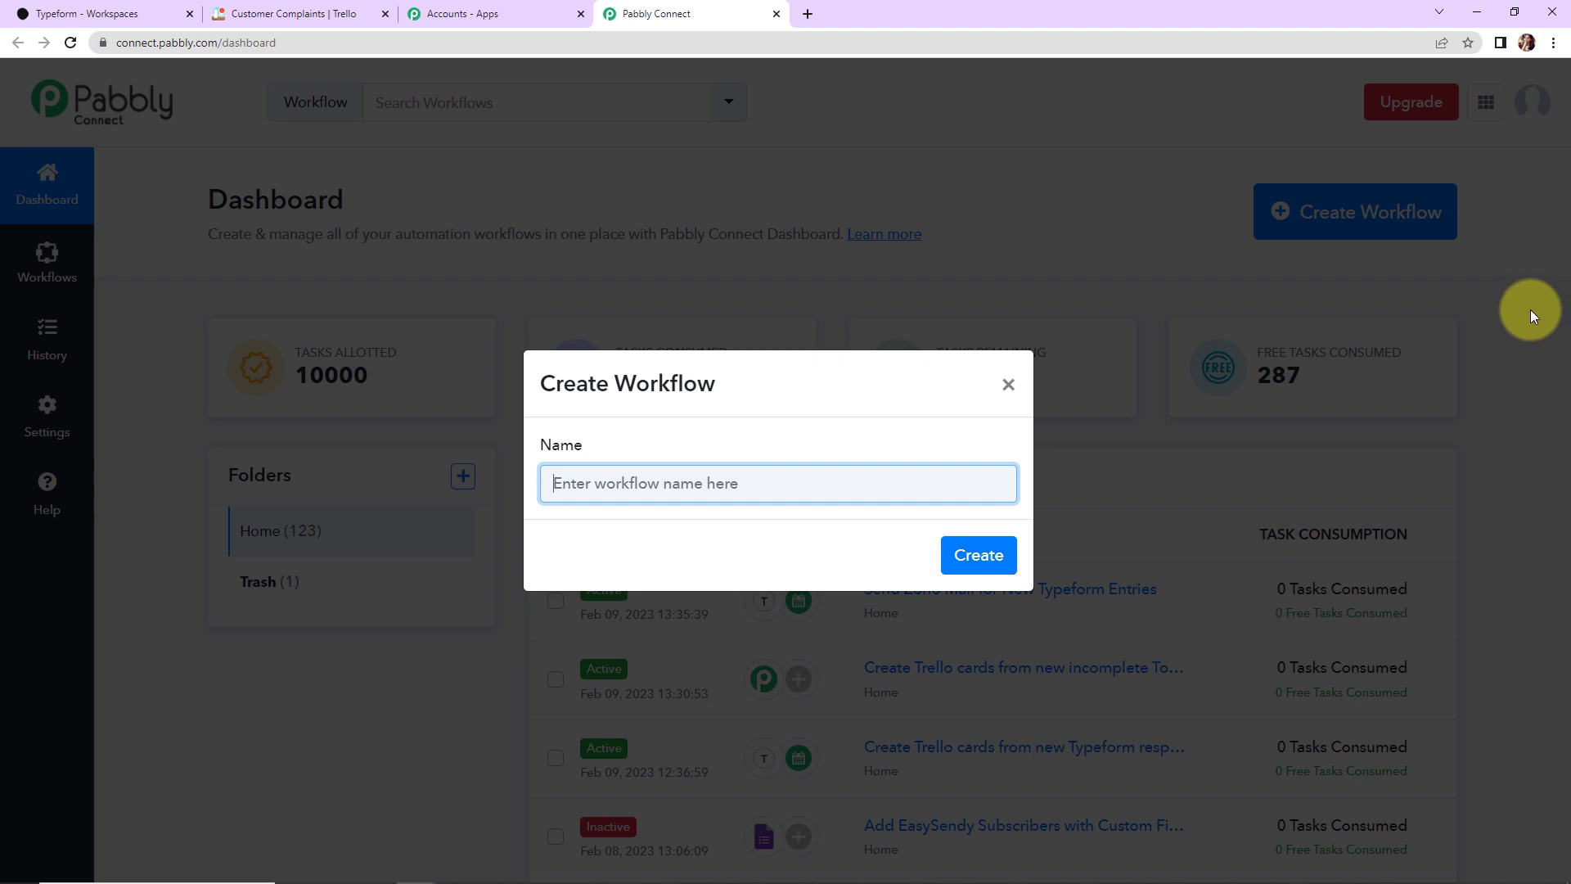
{"action": "type", "text": "Create Trello cards from new Typeform responses"}
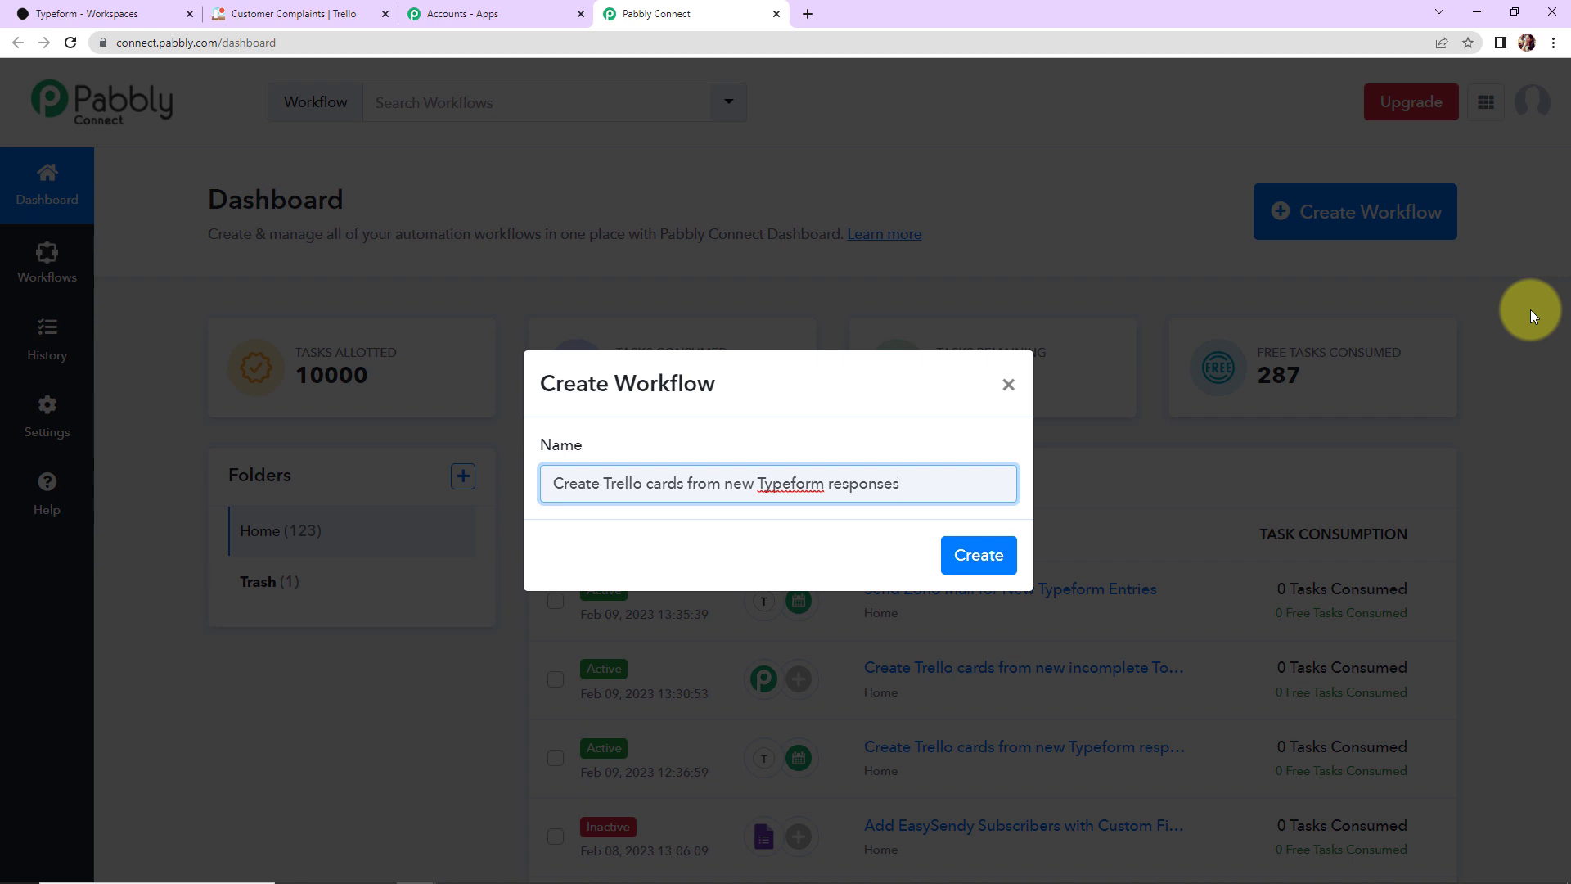
{"action": "left_click", "coordinate": [979, 555]}
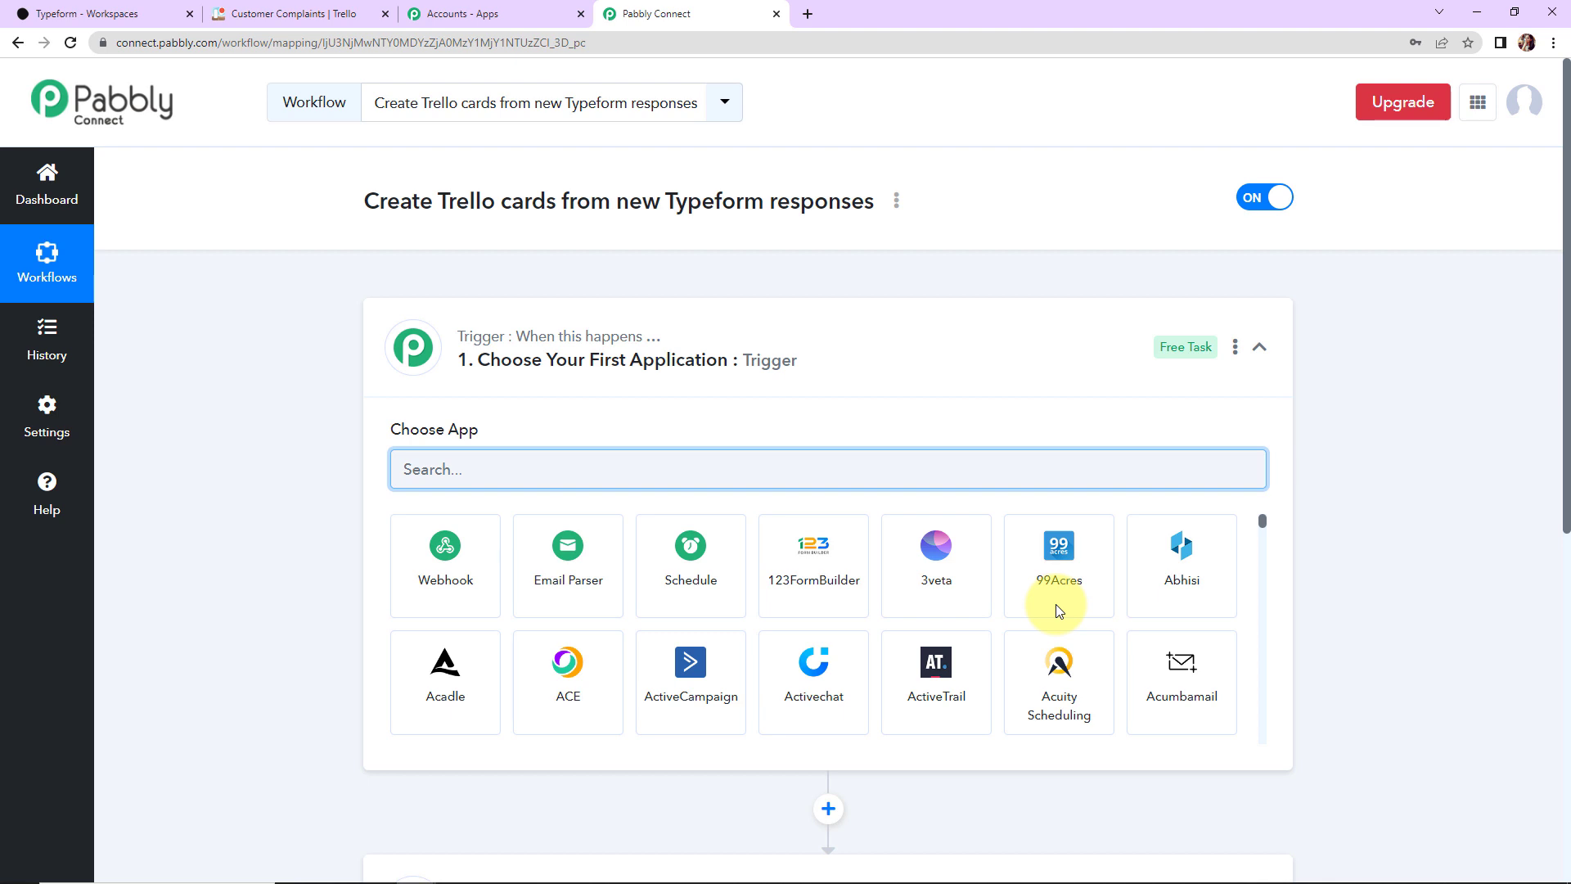
Step: Choose Typeform with the New Entry trigger event and begin connecting a Typeform account
{"action": "scroll", "coordinate": [675, 521], "scroll_direction": "down", "scroll_amount": 5}
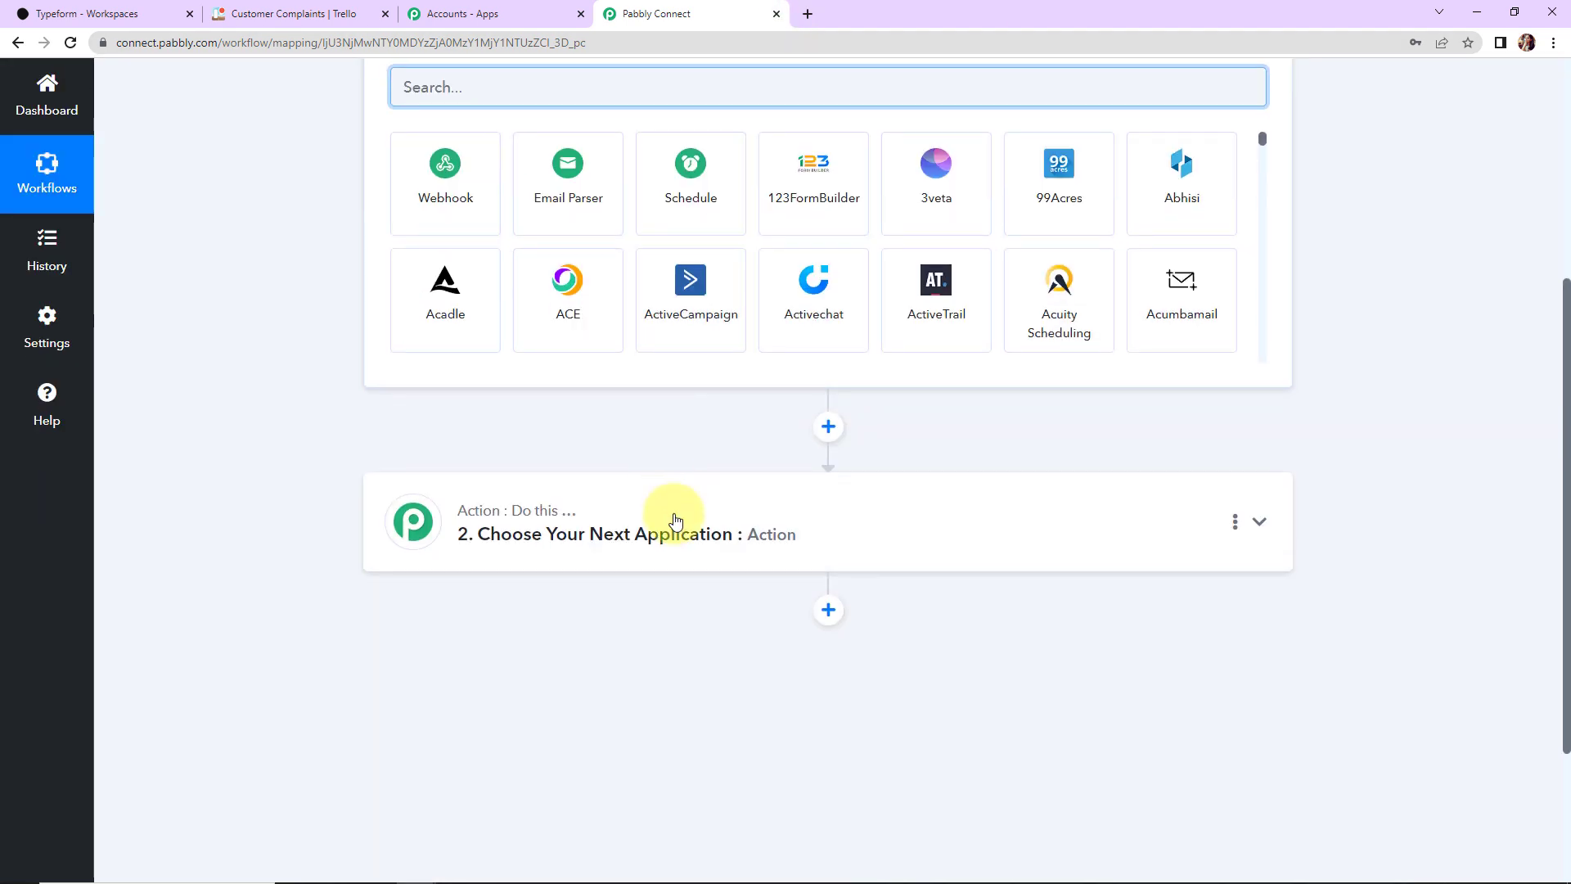
{"action": "scroll", "coordinate": [673, 524], "scroll_direction": "up", "scroll_amount": 3}
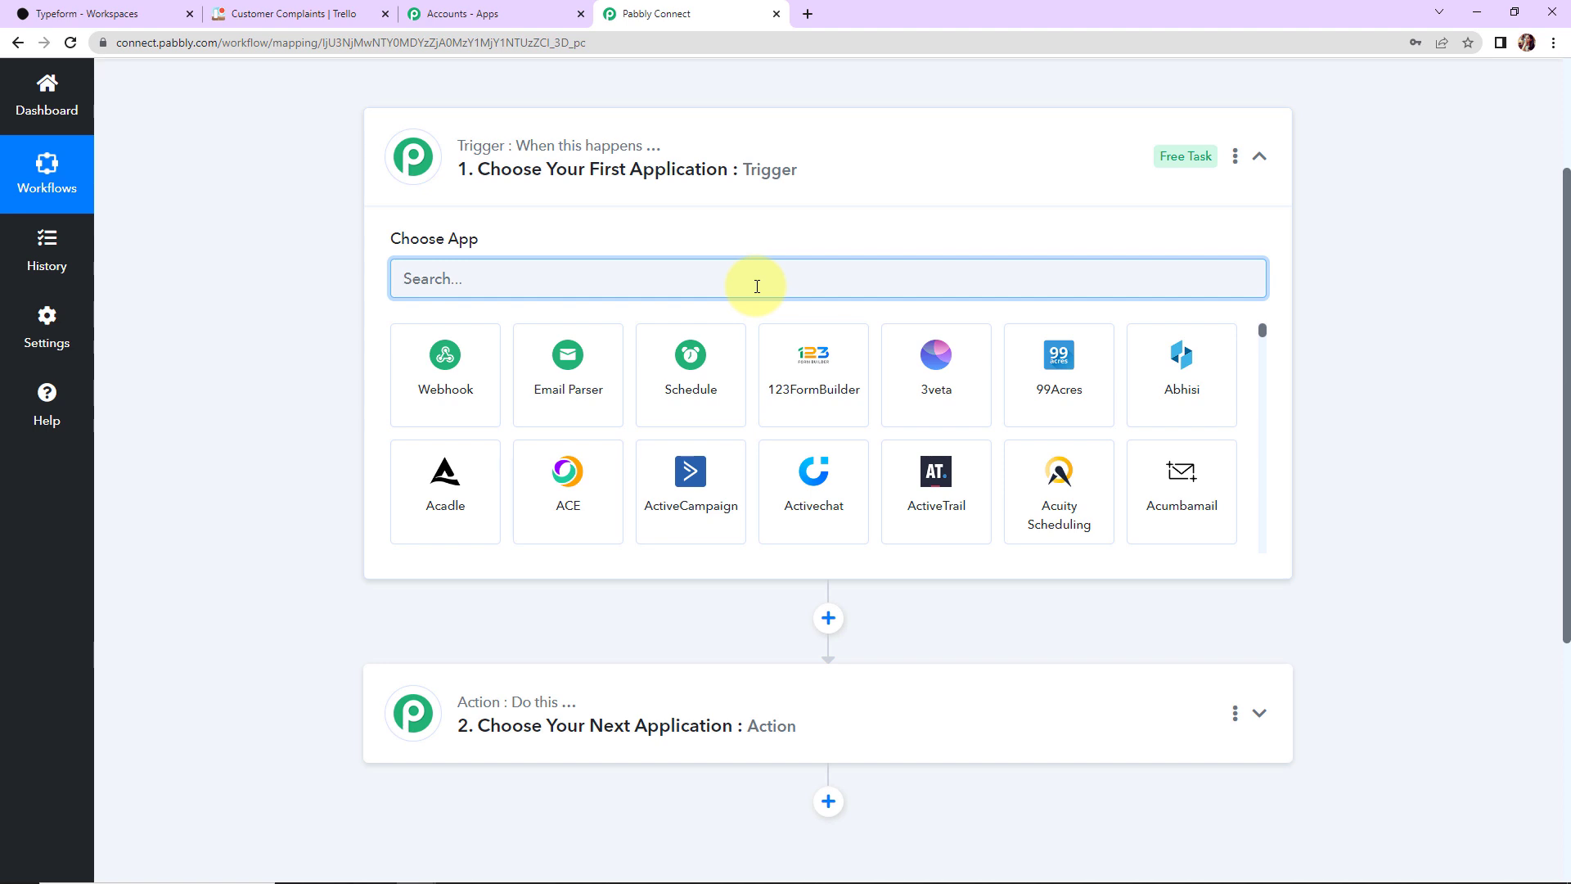
{"action": "type", "text": "yp"}
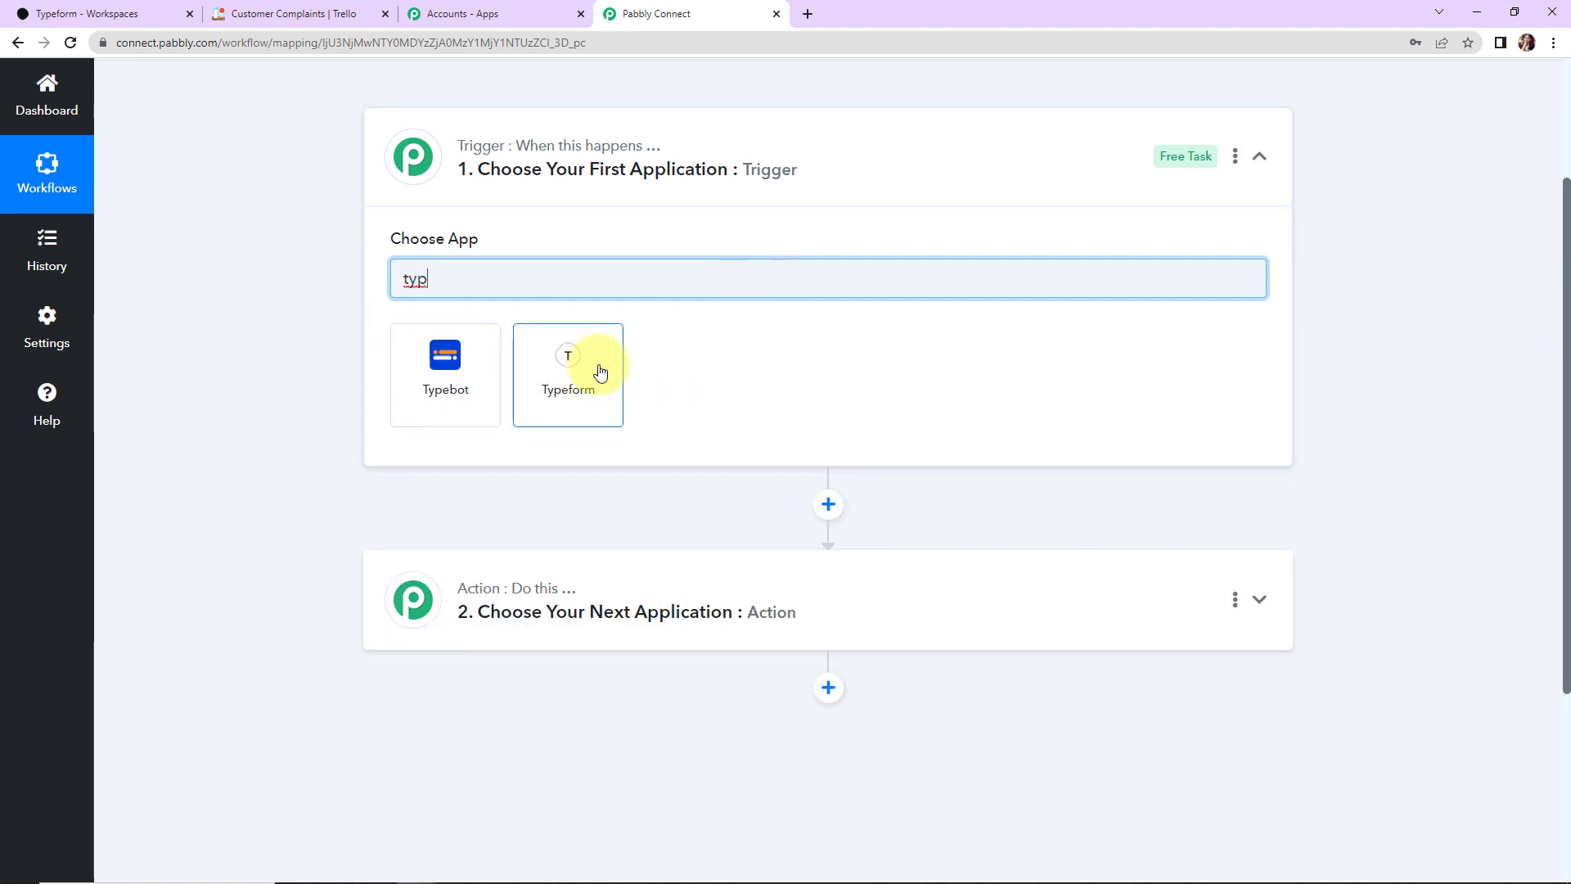
{"action": "left_click", "coordinate": [600, 372]}
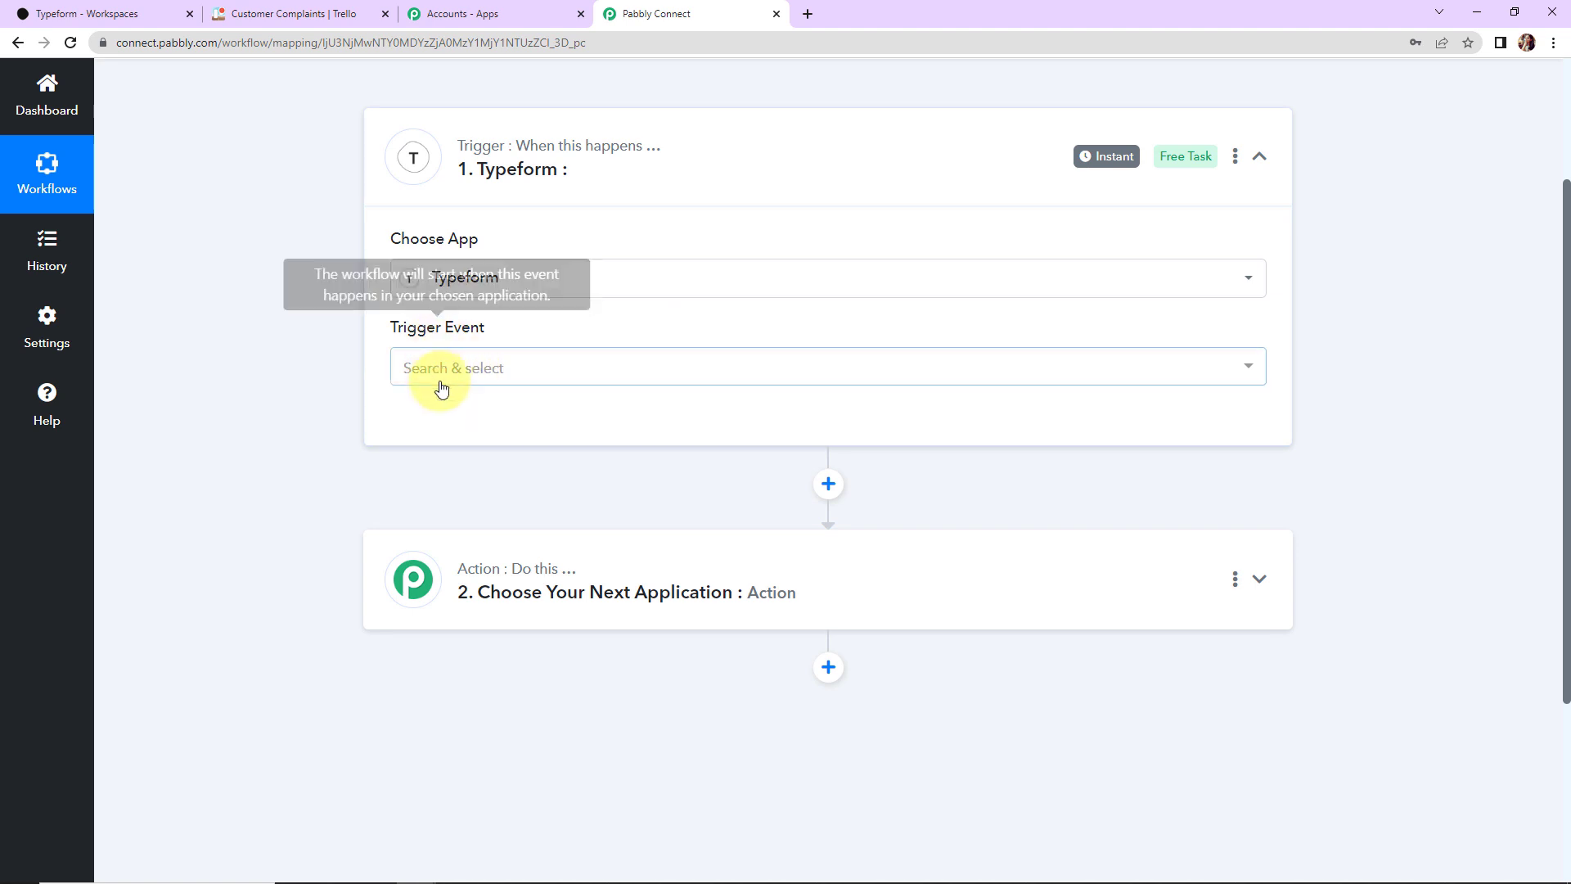
{"action": "left_click", "coordinate": [438, 372]}
{"action": "left_click", "coordinate": [427, 458]}
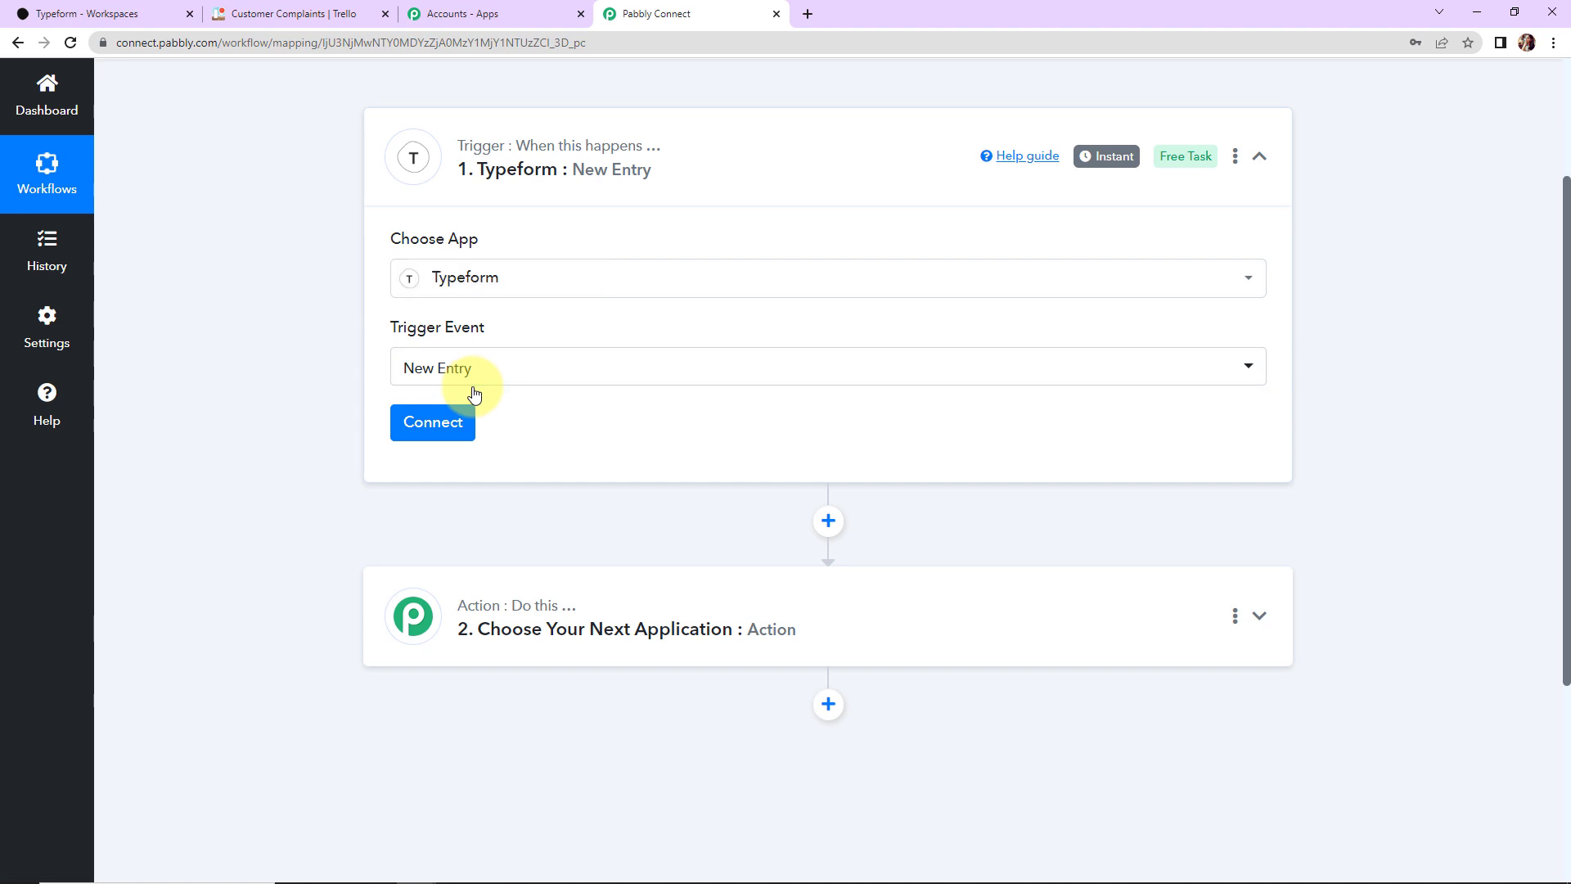
{"action": "left_click", "coordinate": [440, 422]}
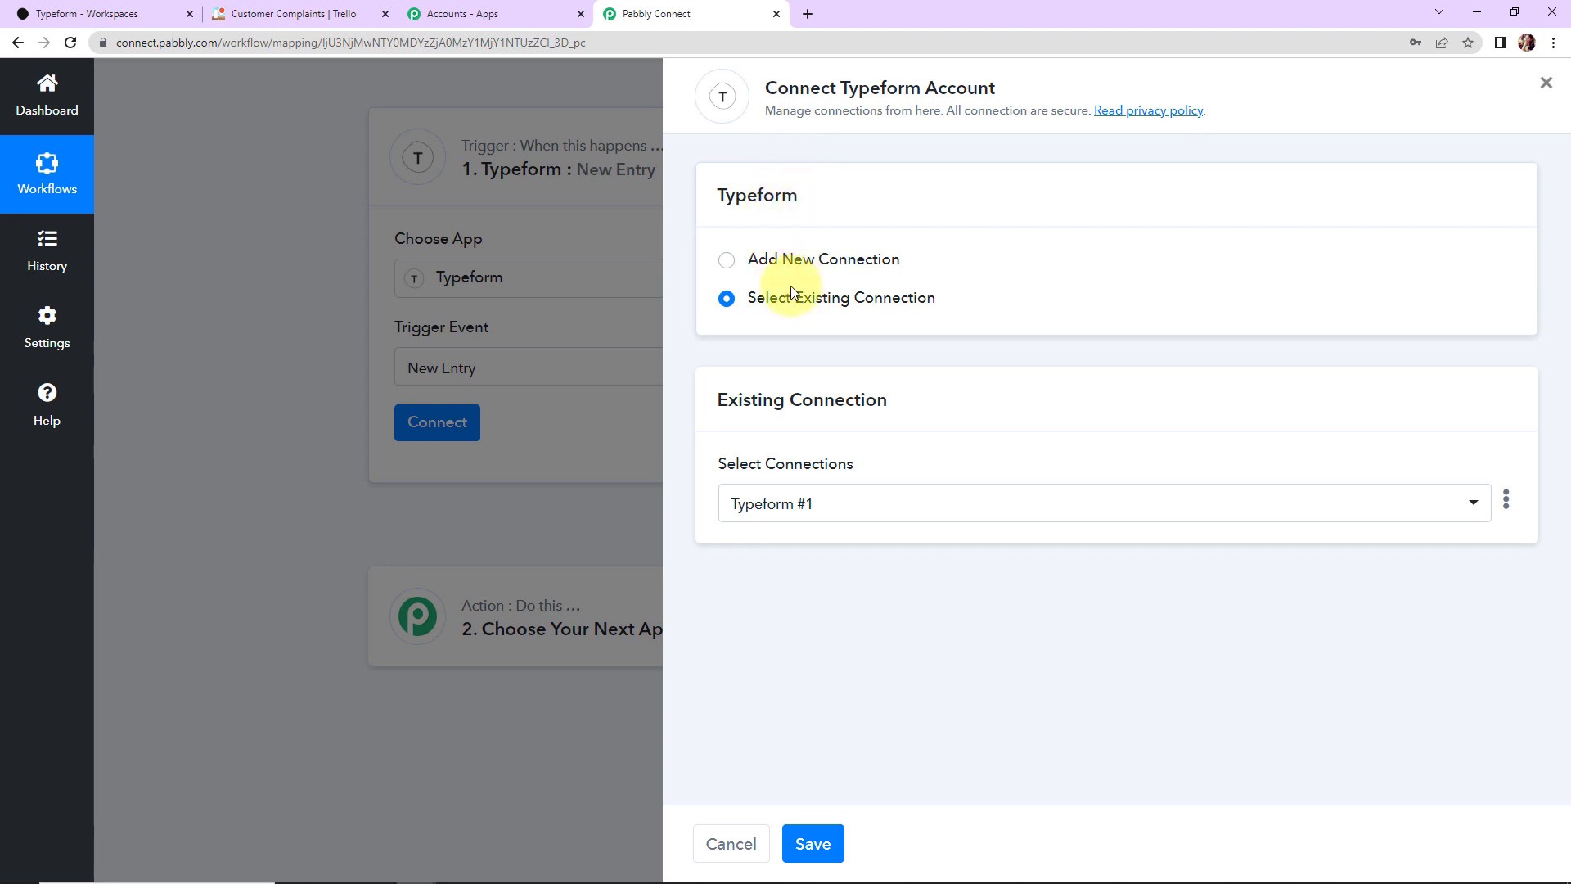
Step: Add and authorize a new Typeform connection for the trigger, then switch to the Typeform workspace
{"action": "left_click", "coordinate": [726, 259]}
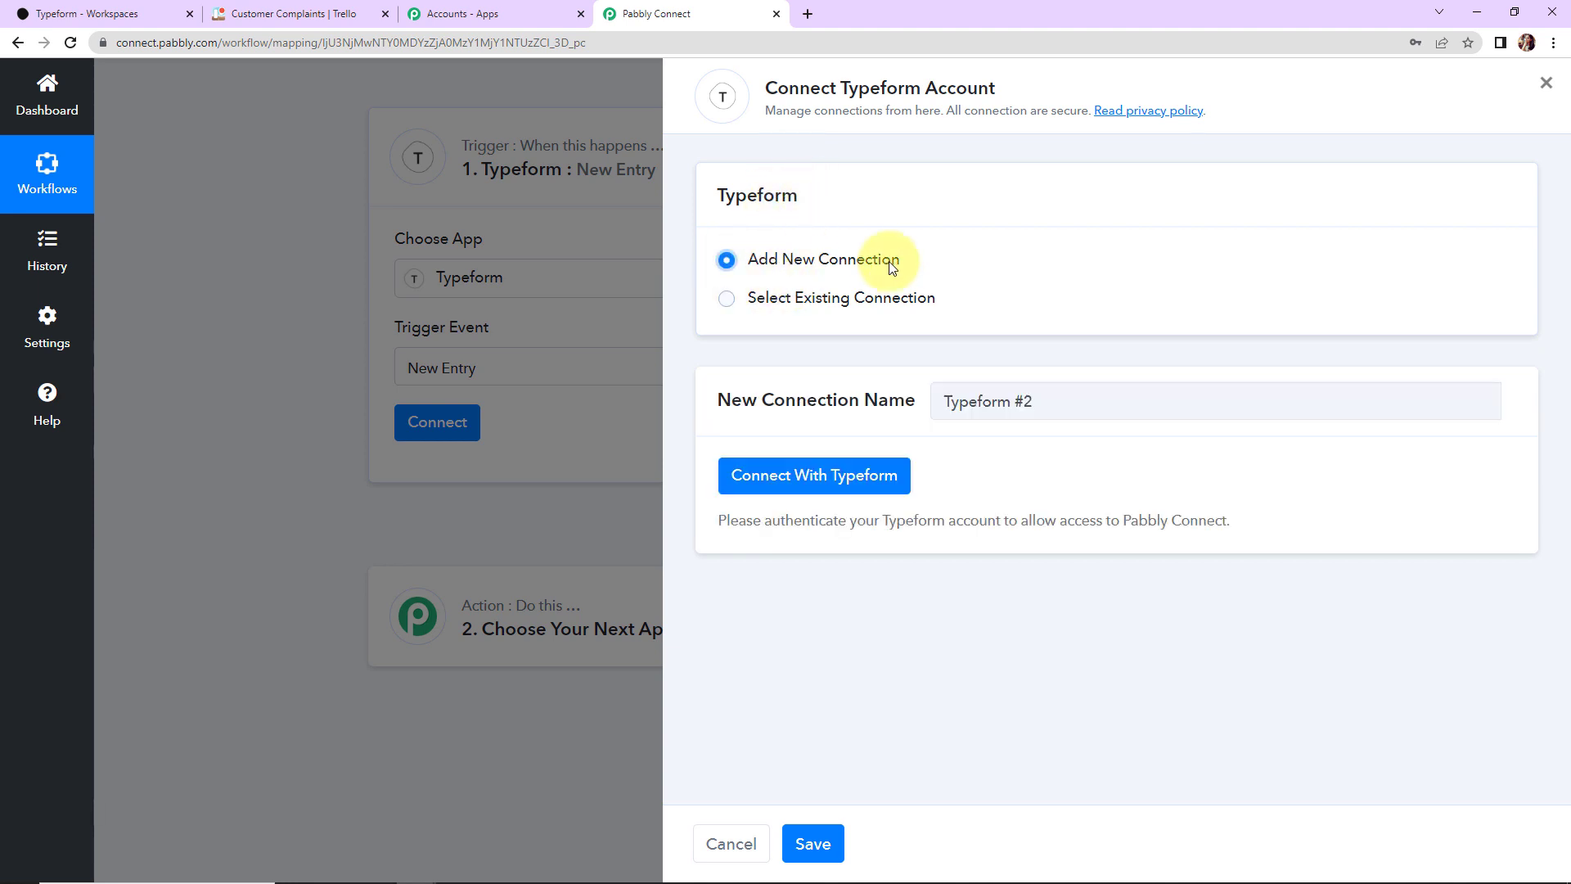
{"action": "left_click", "coordinate": [887, 478]}
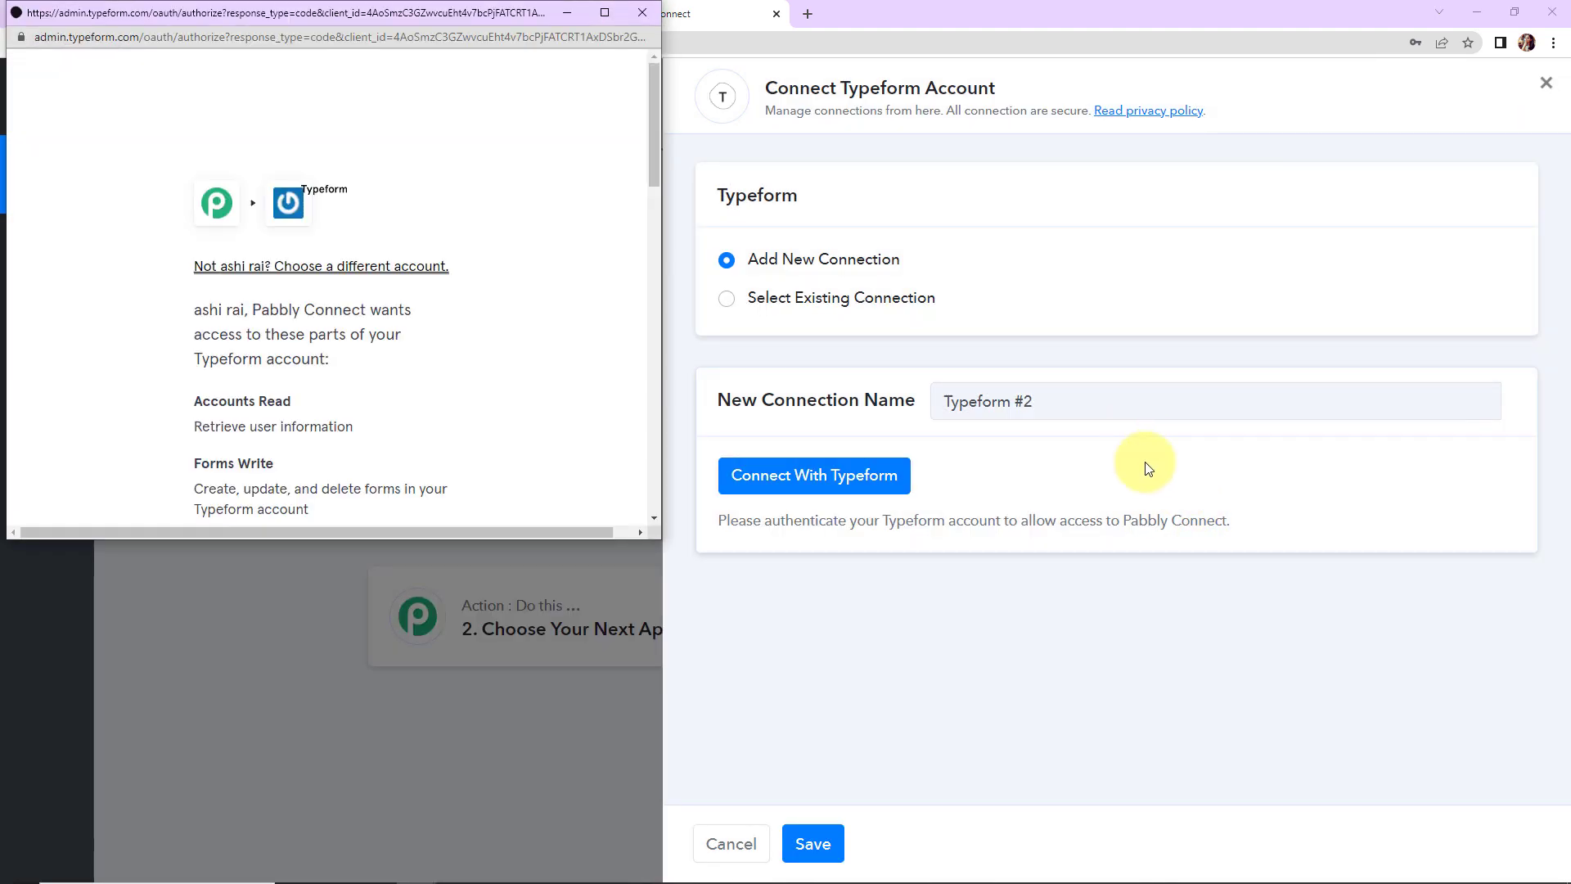
{"action": "scroll", "coordinate": [530, 309], "scroll_direction": "down", "scroll_amount": 6}
{"action": "scroll", "coordinate": [530, 310], "scroll_direction": "down", "scroll_amount": 8}
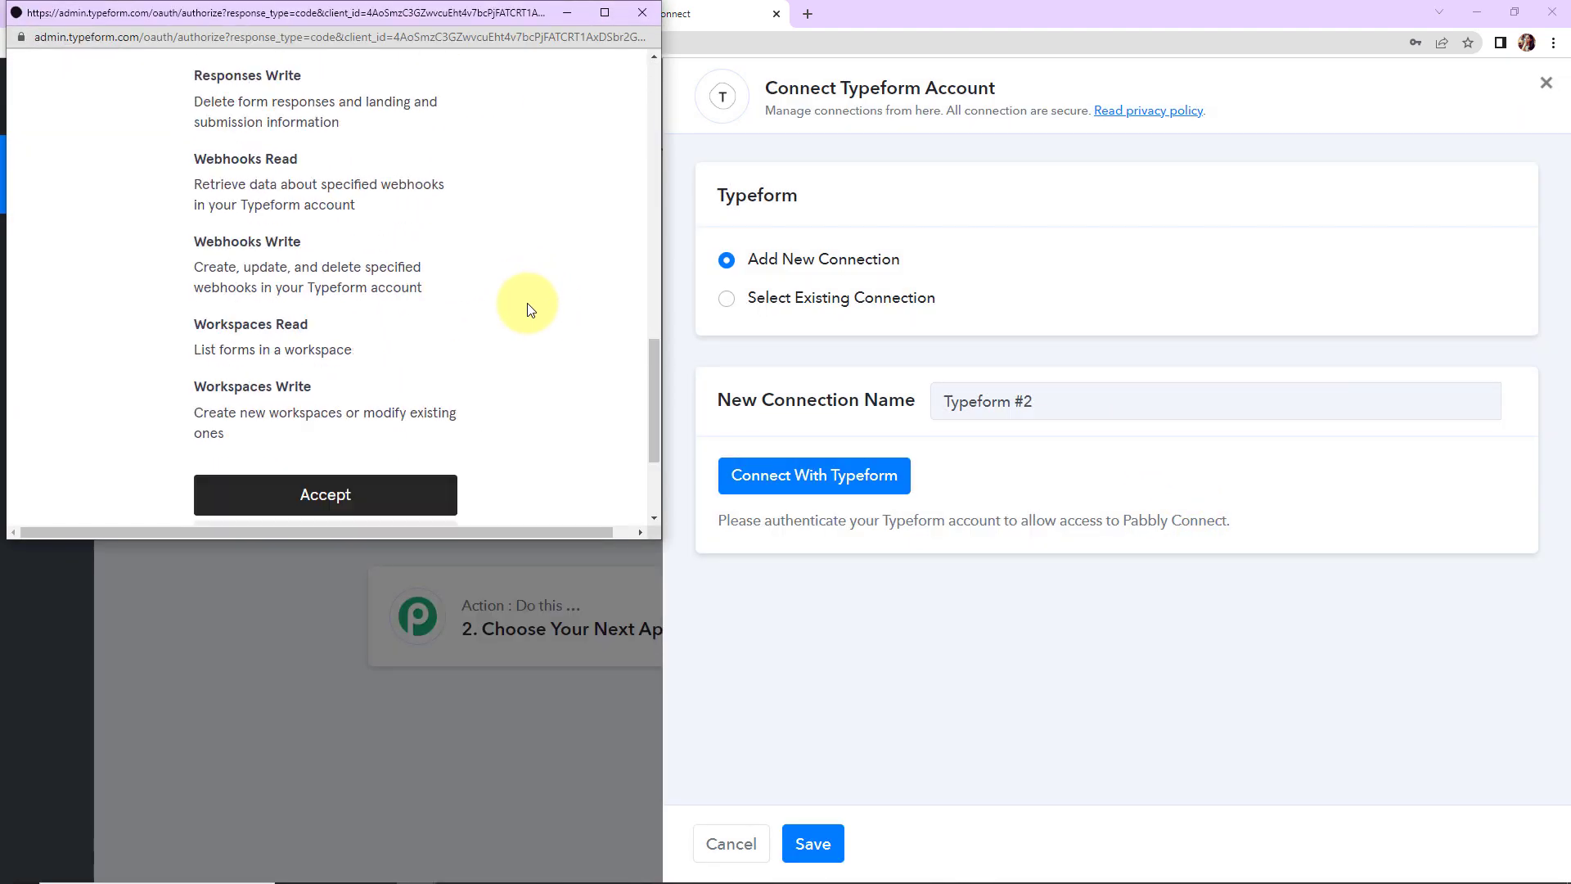
{"action": "left_click", "coordinate": [396, 309]}
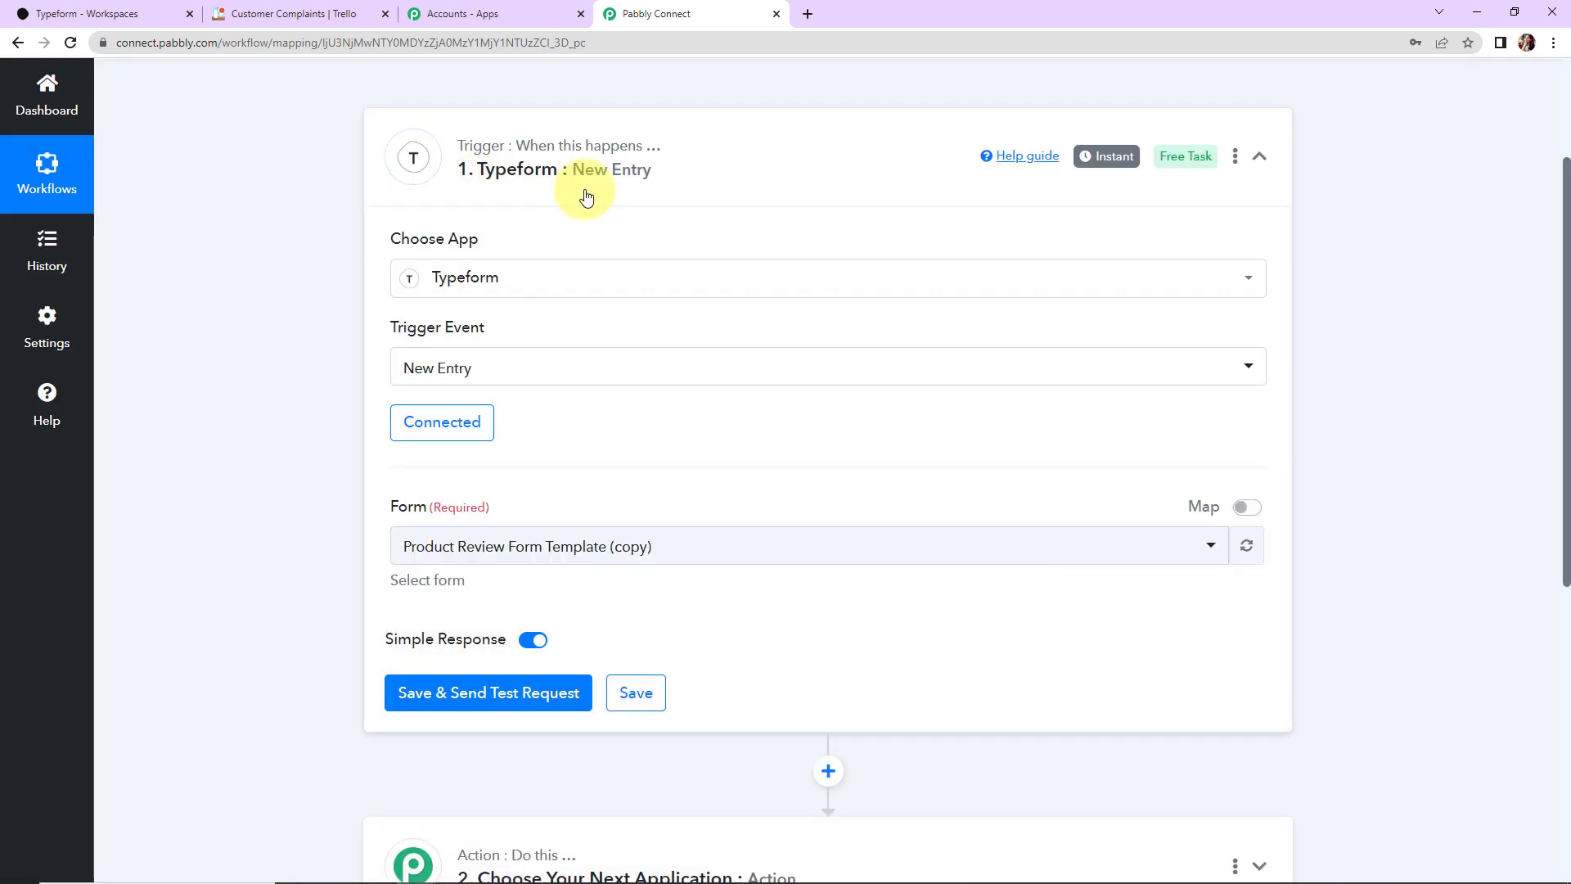
{"action": "scroll", "coordinate": [799, 385], "scroll_direction": "down", "scroll_amount": 2}
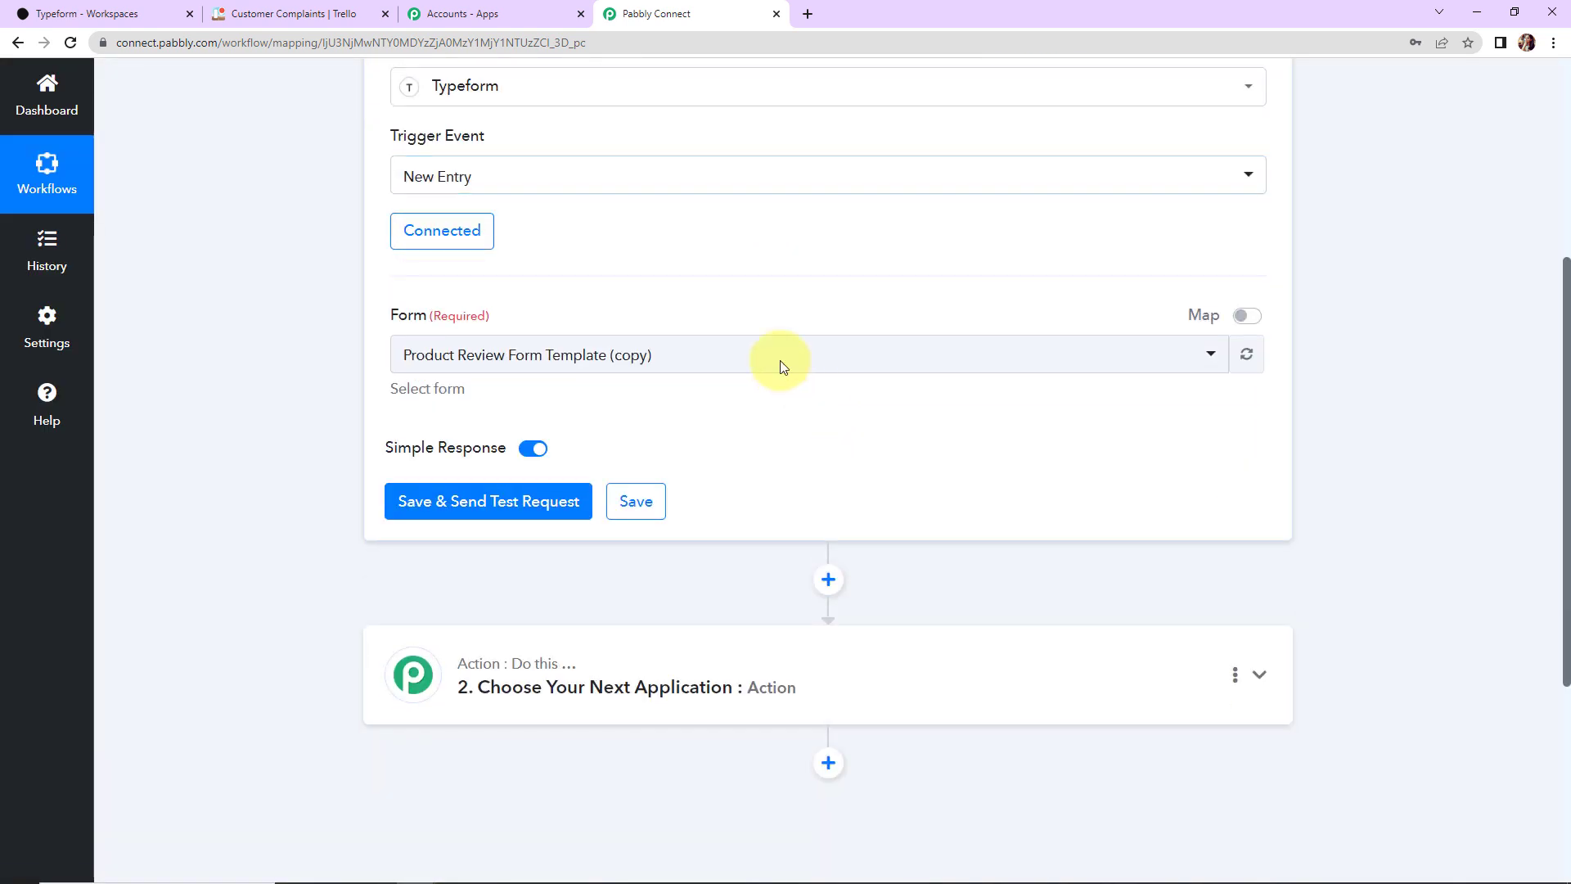
{"action": "left_click", "coordinate": [127, 15]}
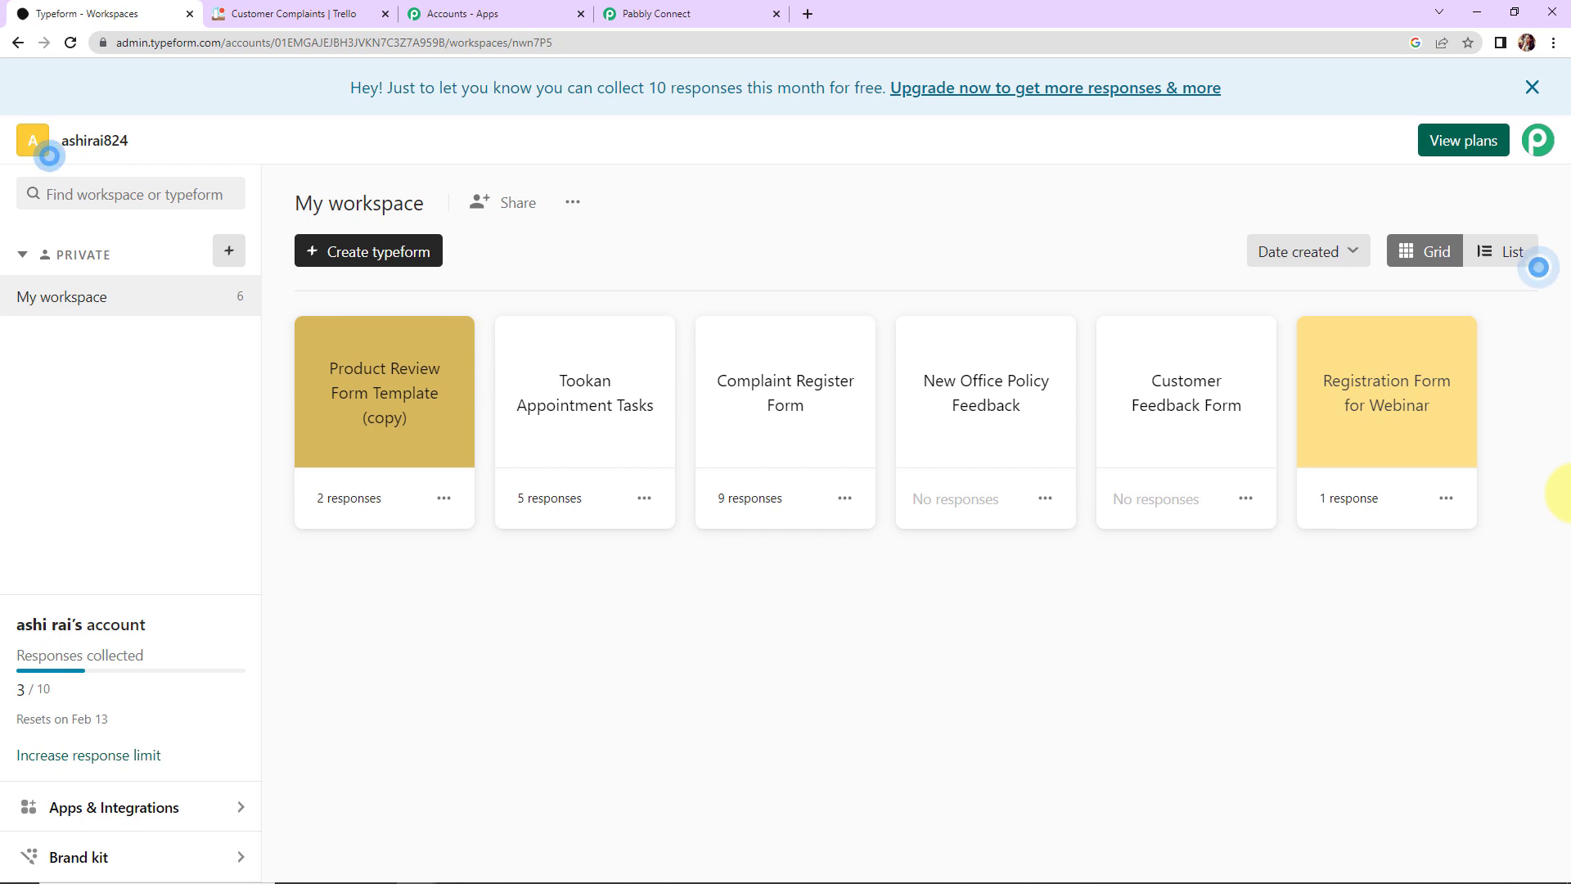
Step: Review the Complaint Register Form's questions in Typeform, then return to the Pabbly Connect workflow
{"action": "left_click", "coordinate": [843, 411]}
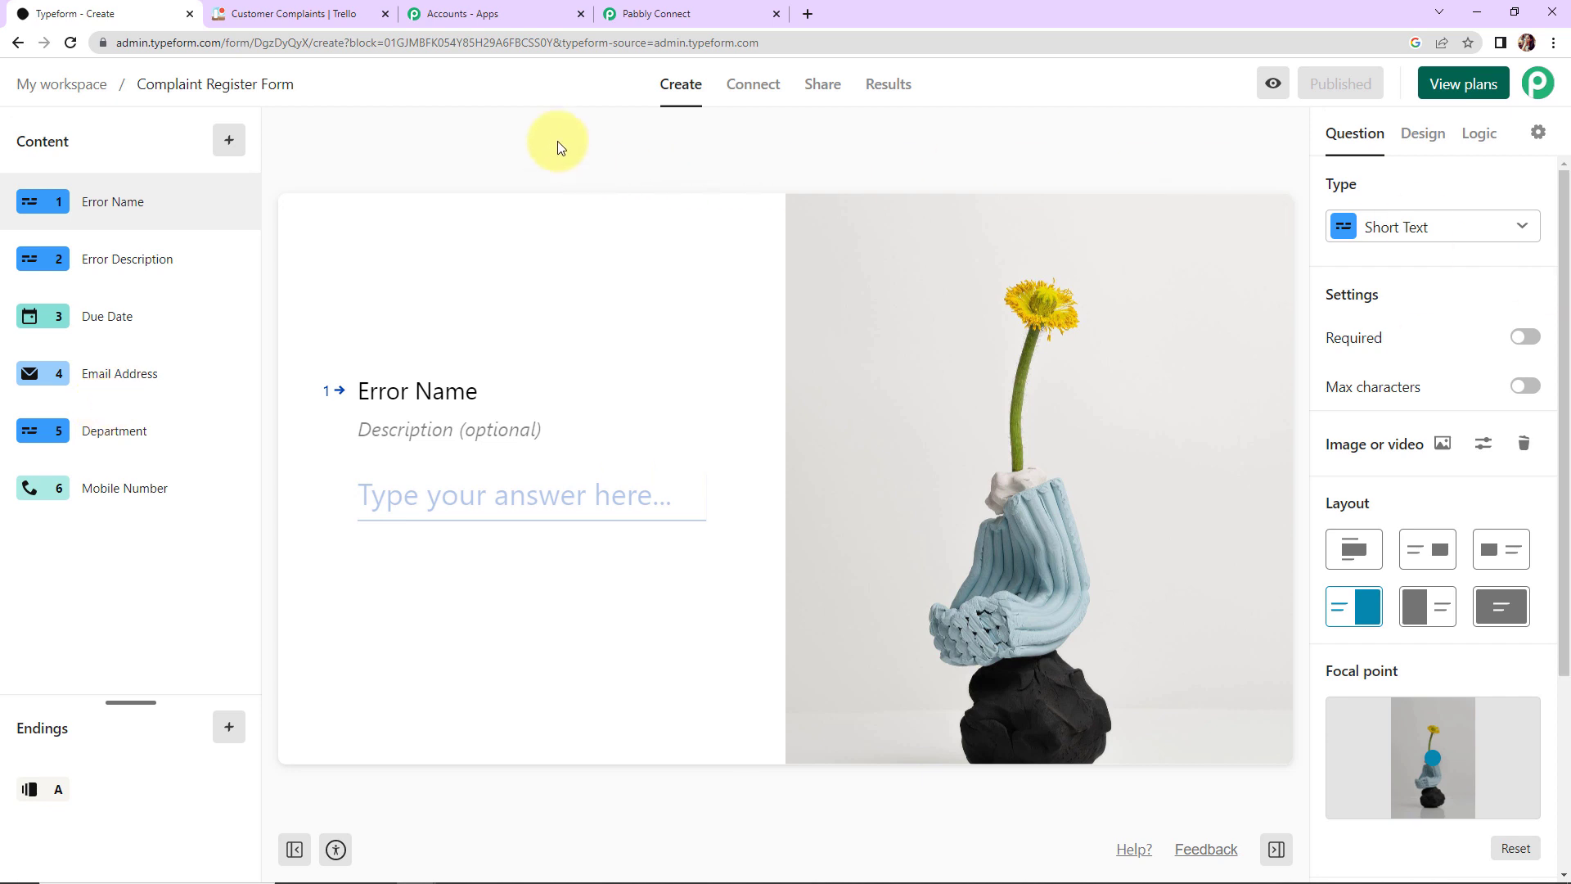
{"action": "left_click", "coordinate": [654, 12]}
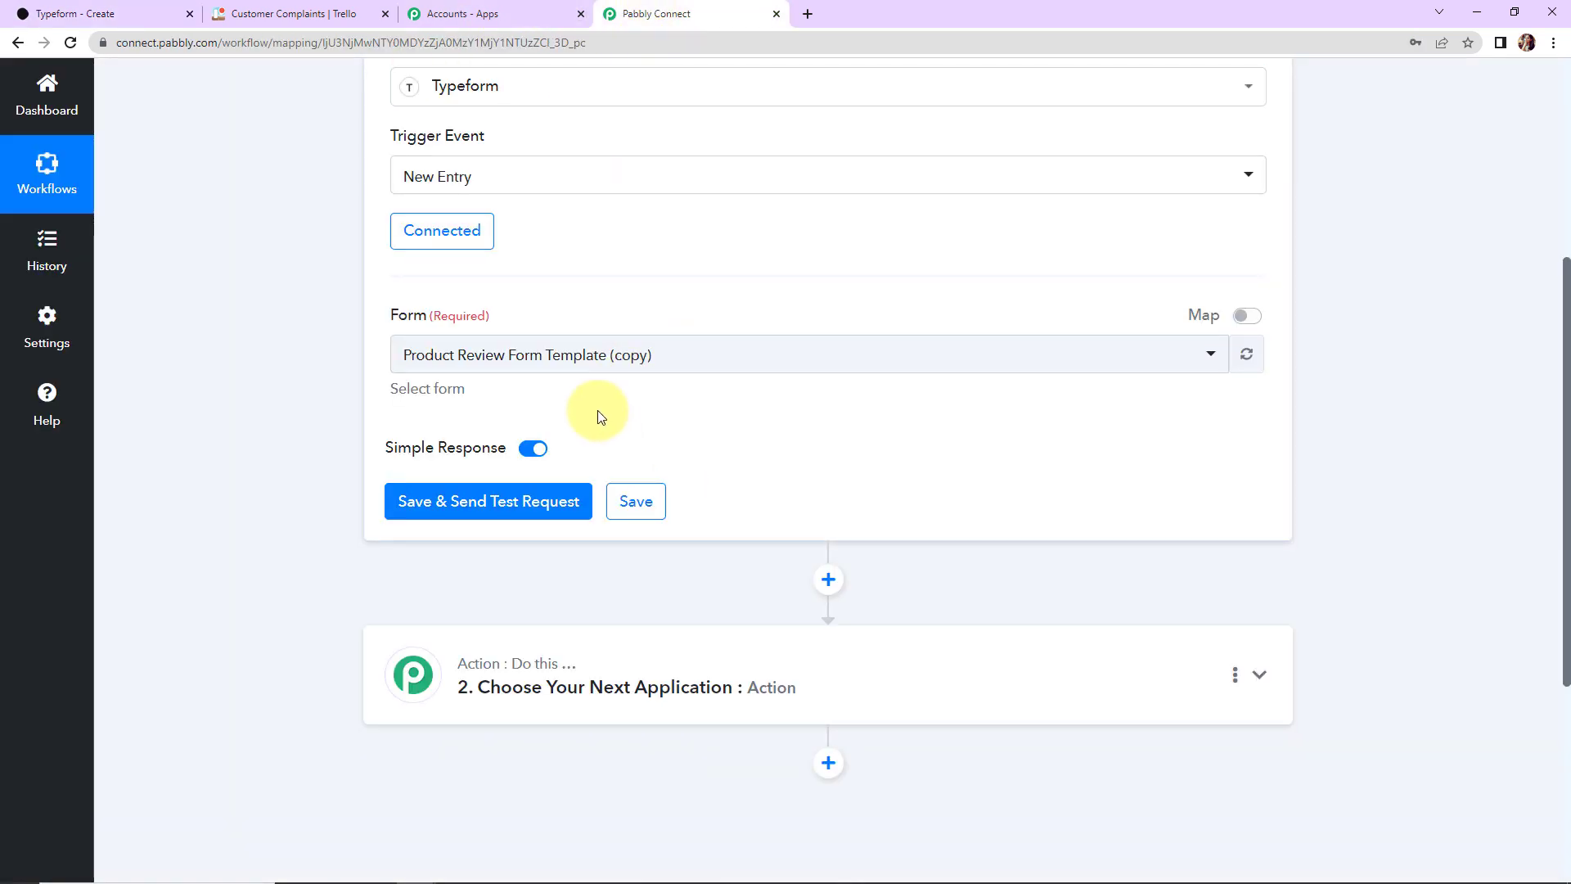
Step: Select Complaint Register Form as the trigger form and save so the trigger awaits a test response
{"action": "left_click", "coordinate": [724, 364]}
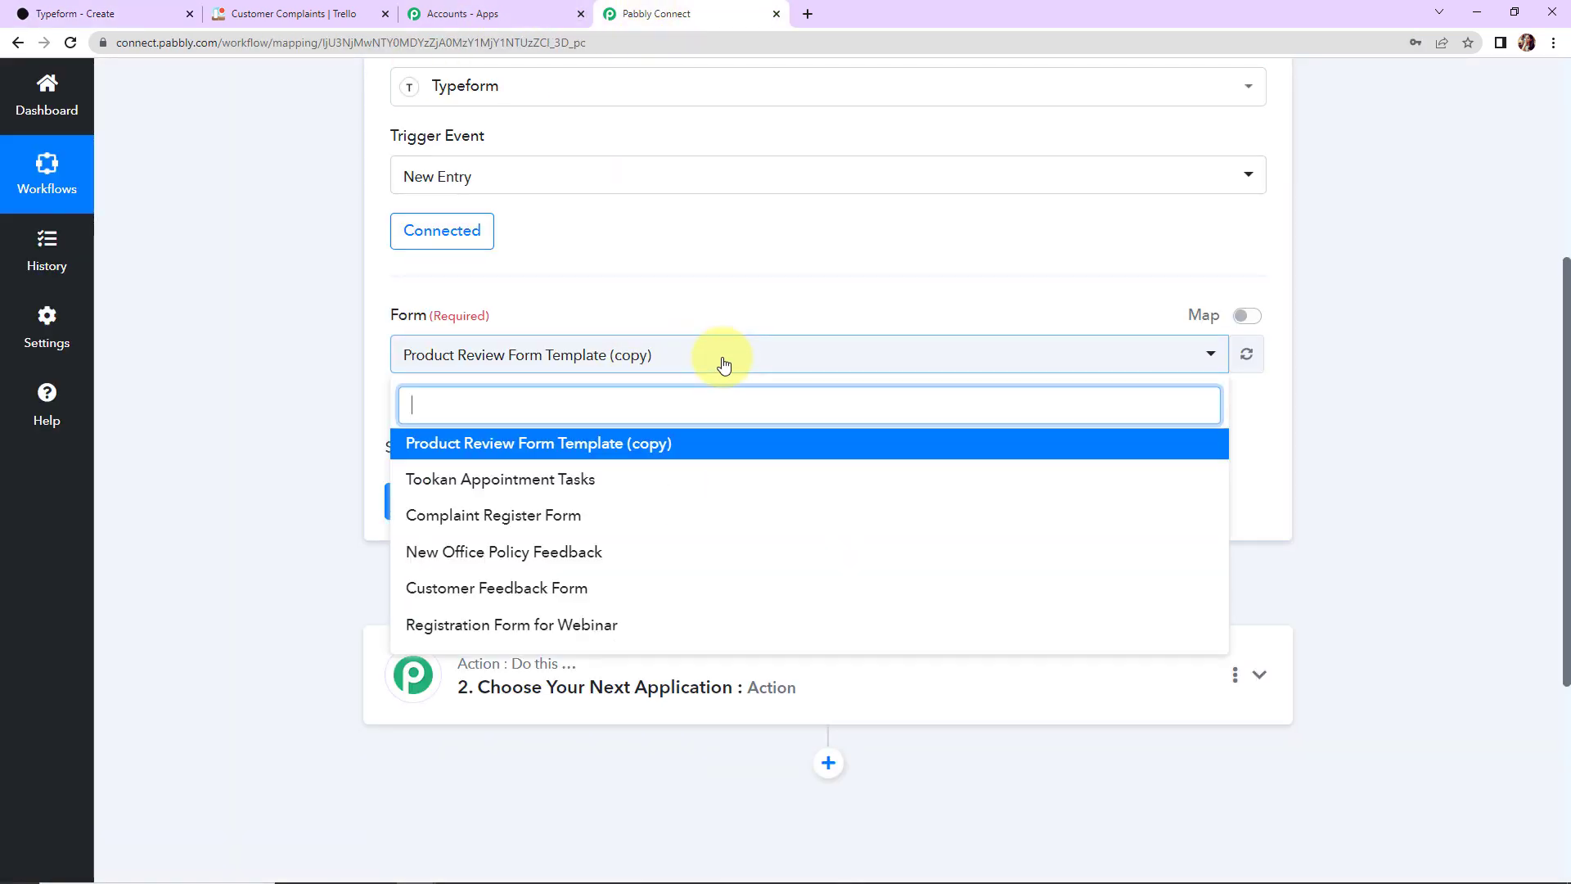
{"action": "left_click", "coordinate": [551, 515]}
{"action": "left_click", "coordinate": [536, 506]}
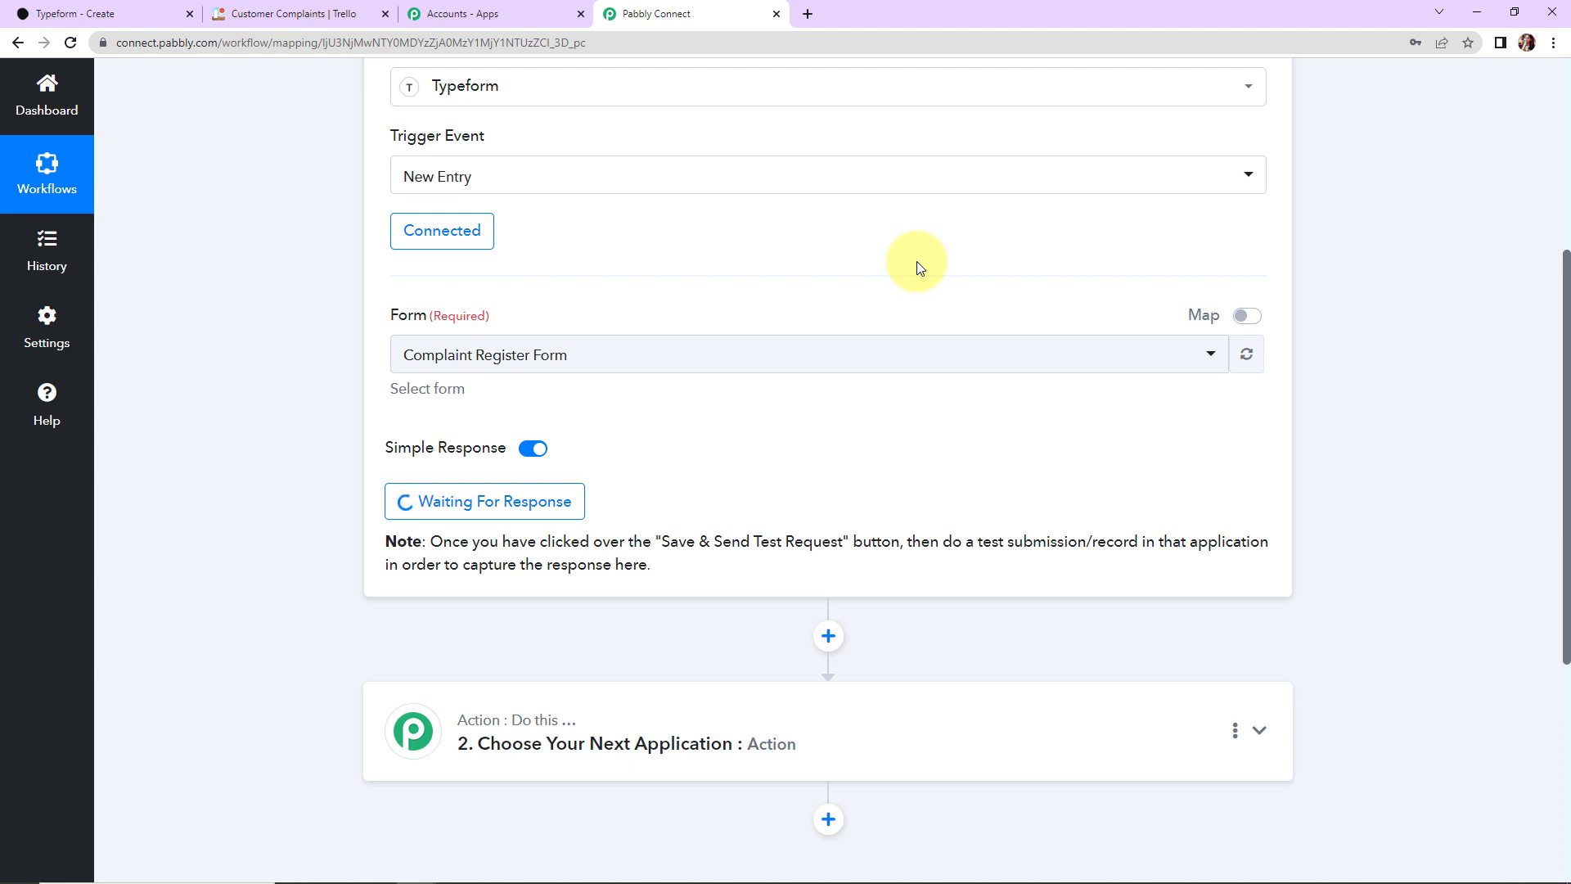
Step: Publish the Typeform form and open its public link in a new tab
{"action": "left_click", "coordinate": [100, 12]}
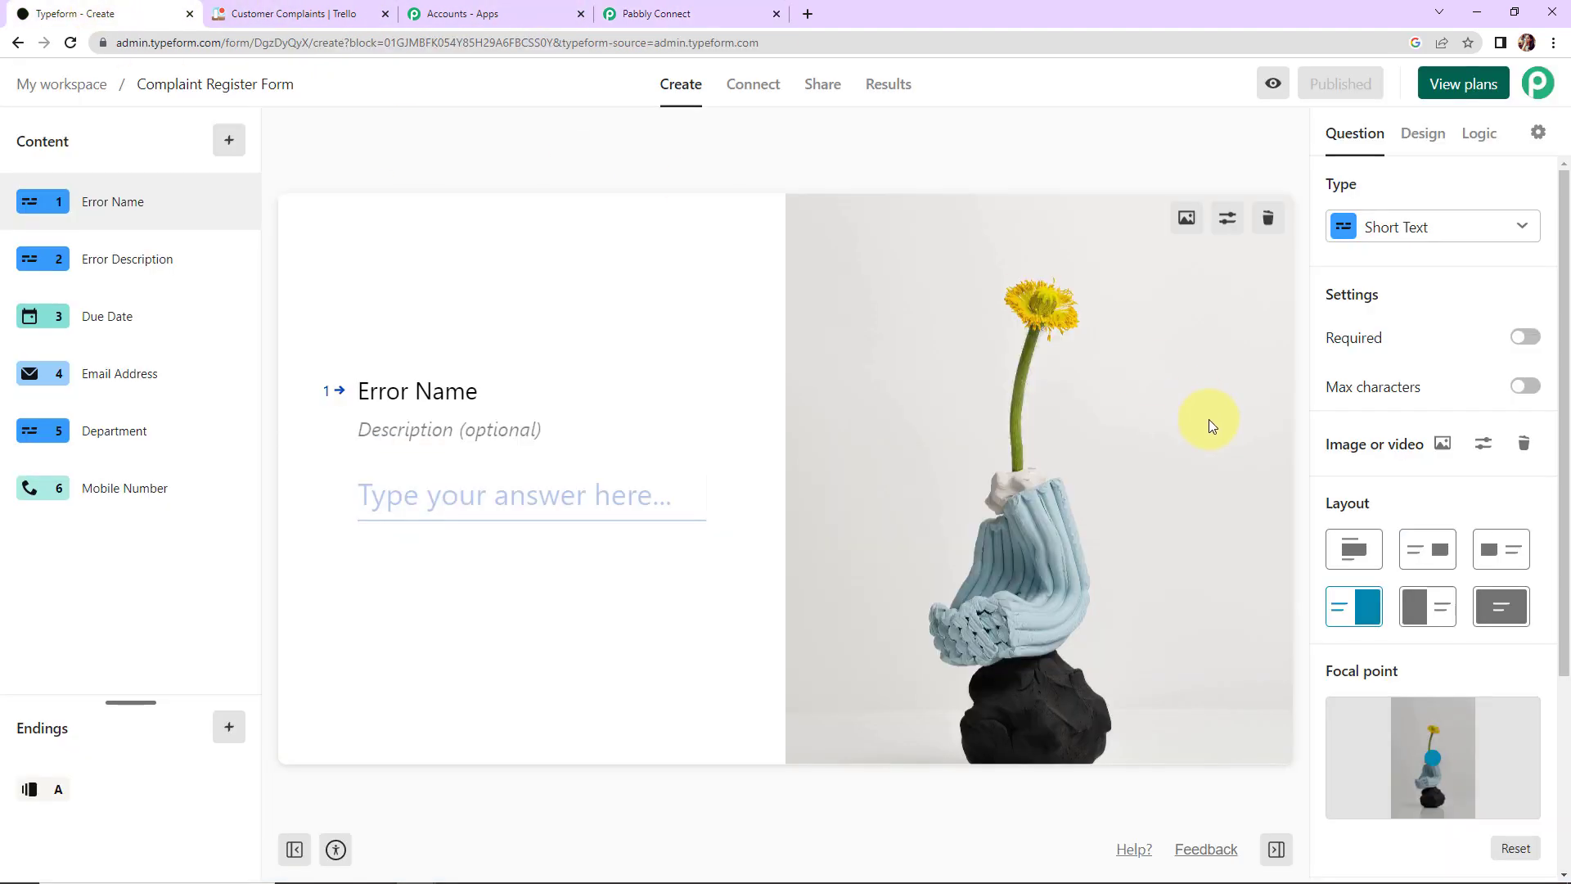
{"action": "left_click", "coordinate": [1340, 85]}
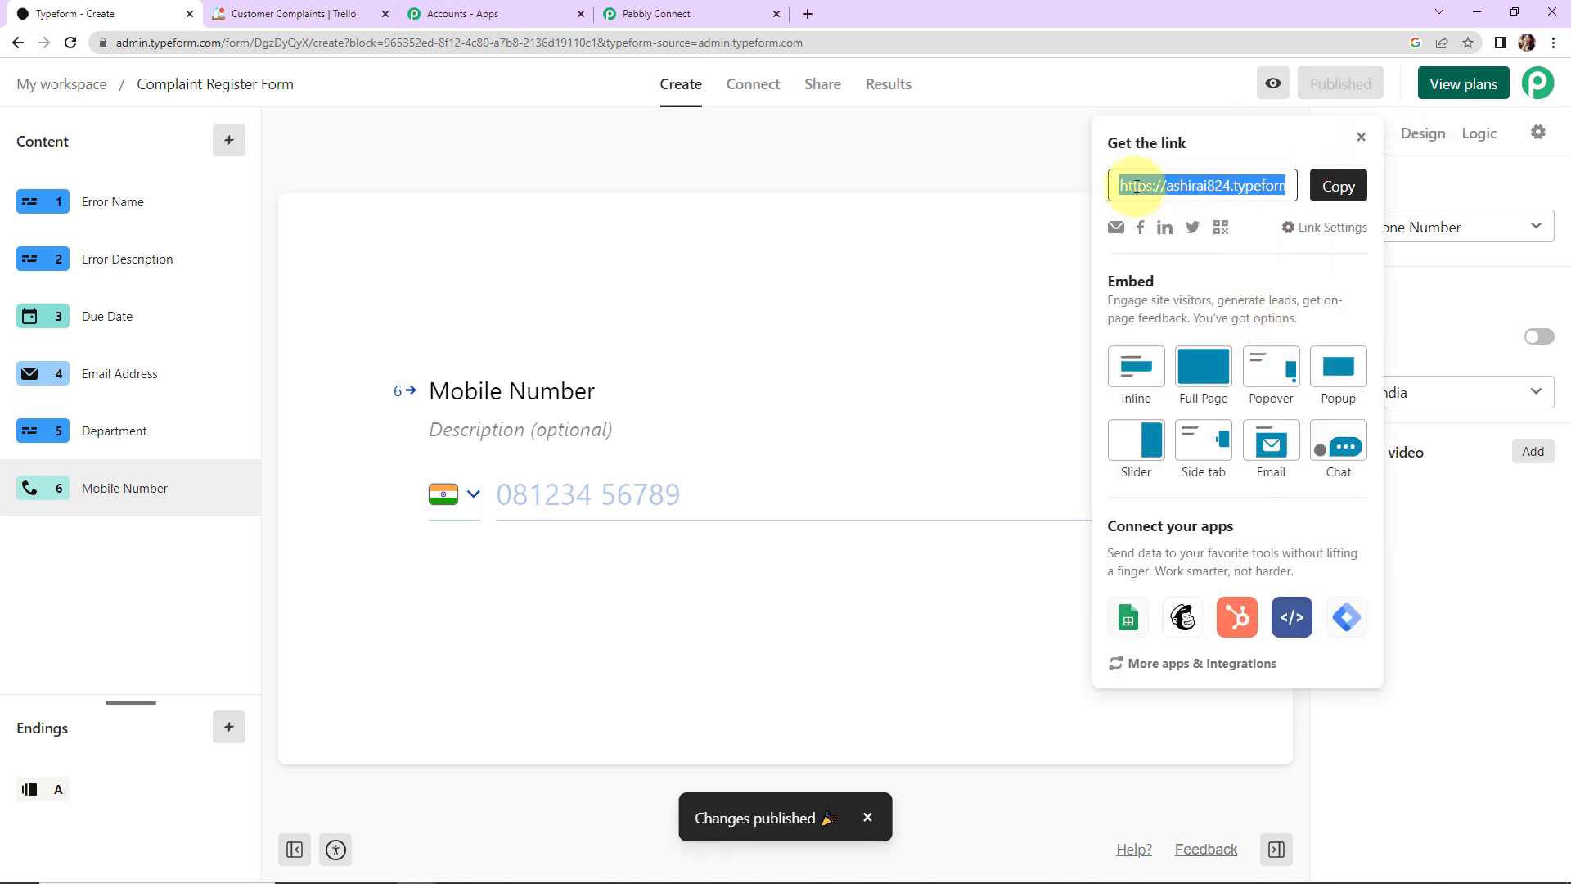
{"action": "left_click", "coordinate": [1333, 185]}
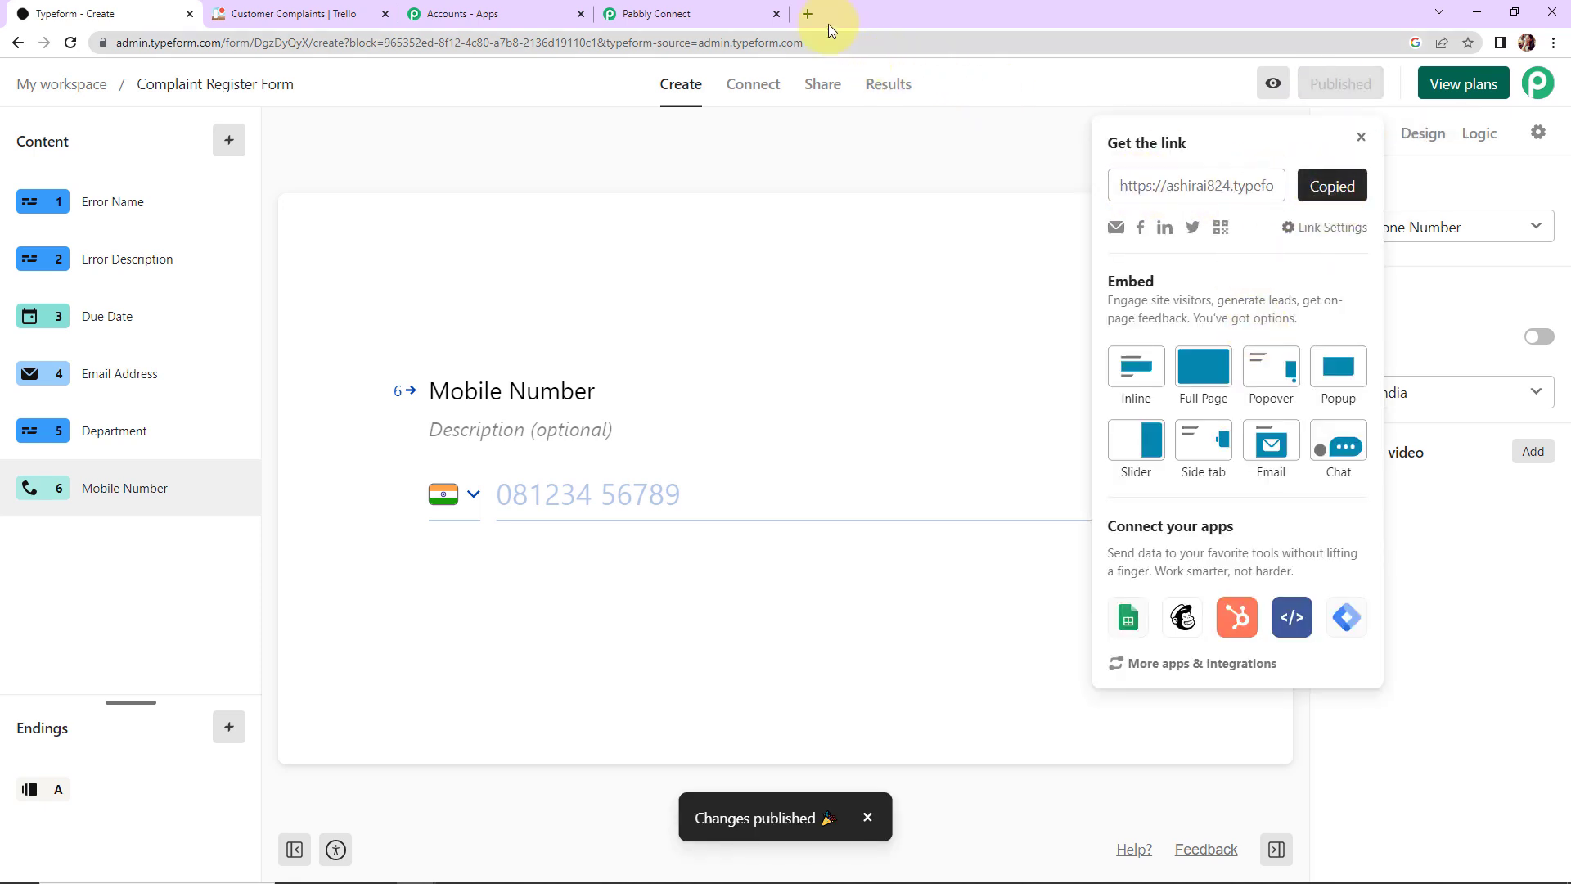
{"action": "left_click", "coordinate": [805, 15]}
{"action": "key", "text": "ctrl+v"}
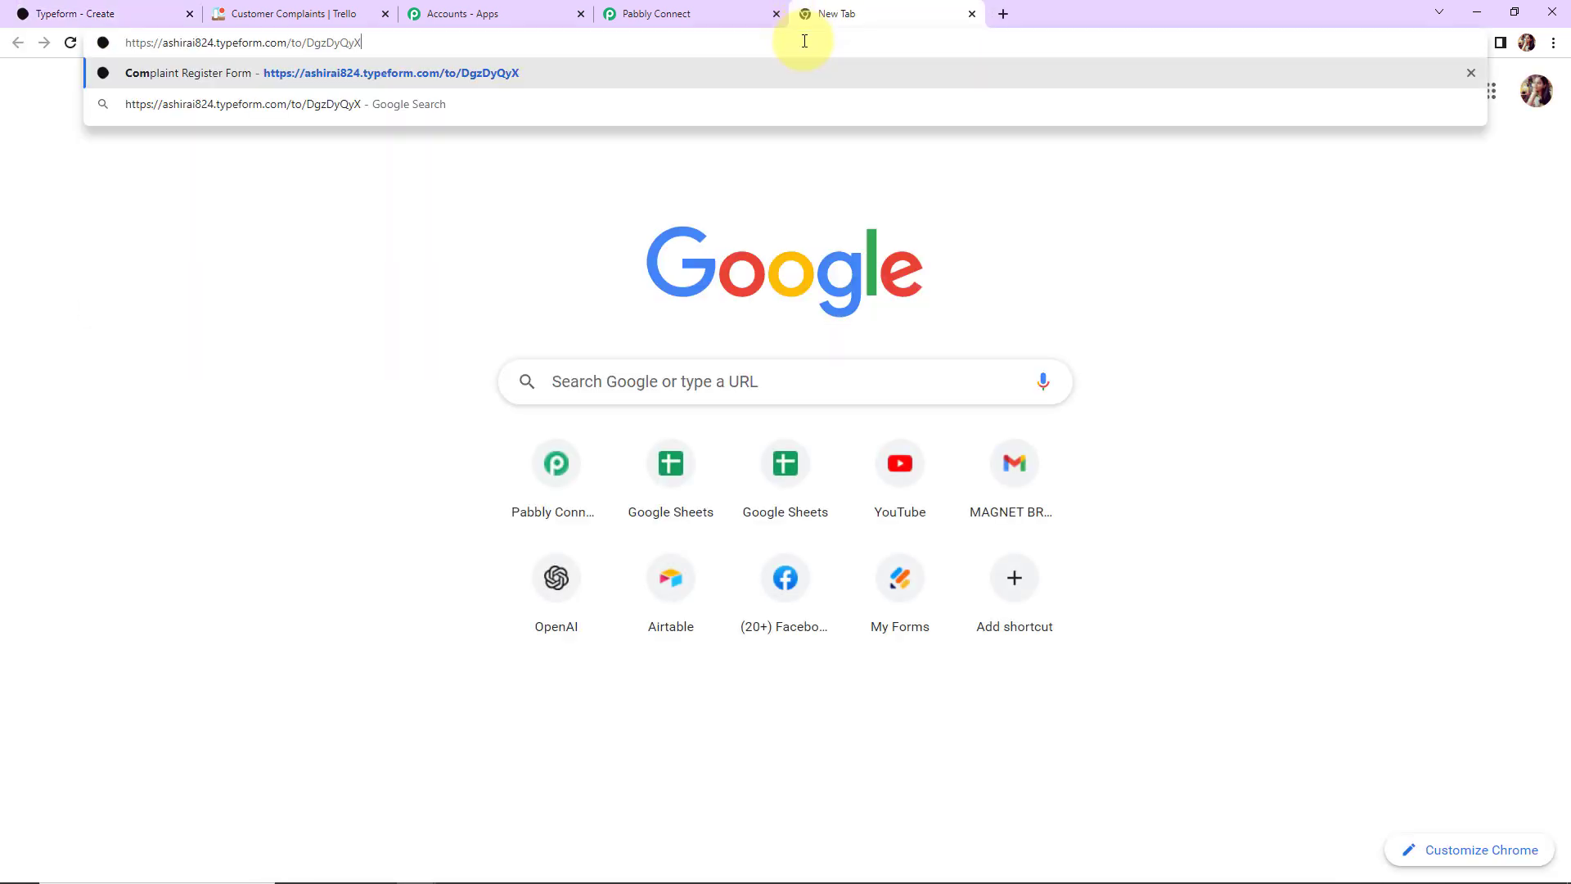
{"action": "key", "text": "Return"}
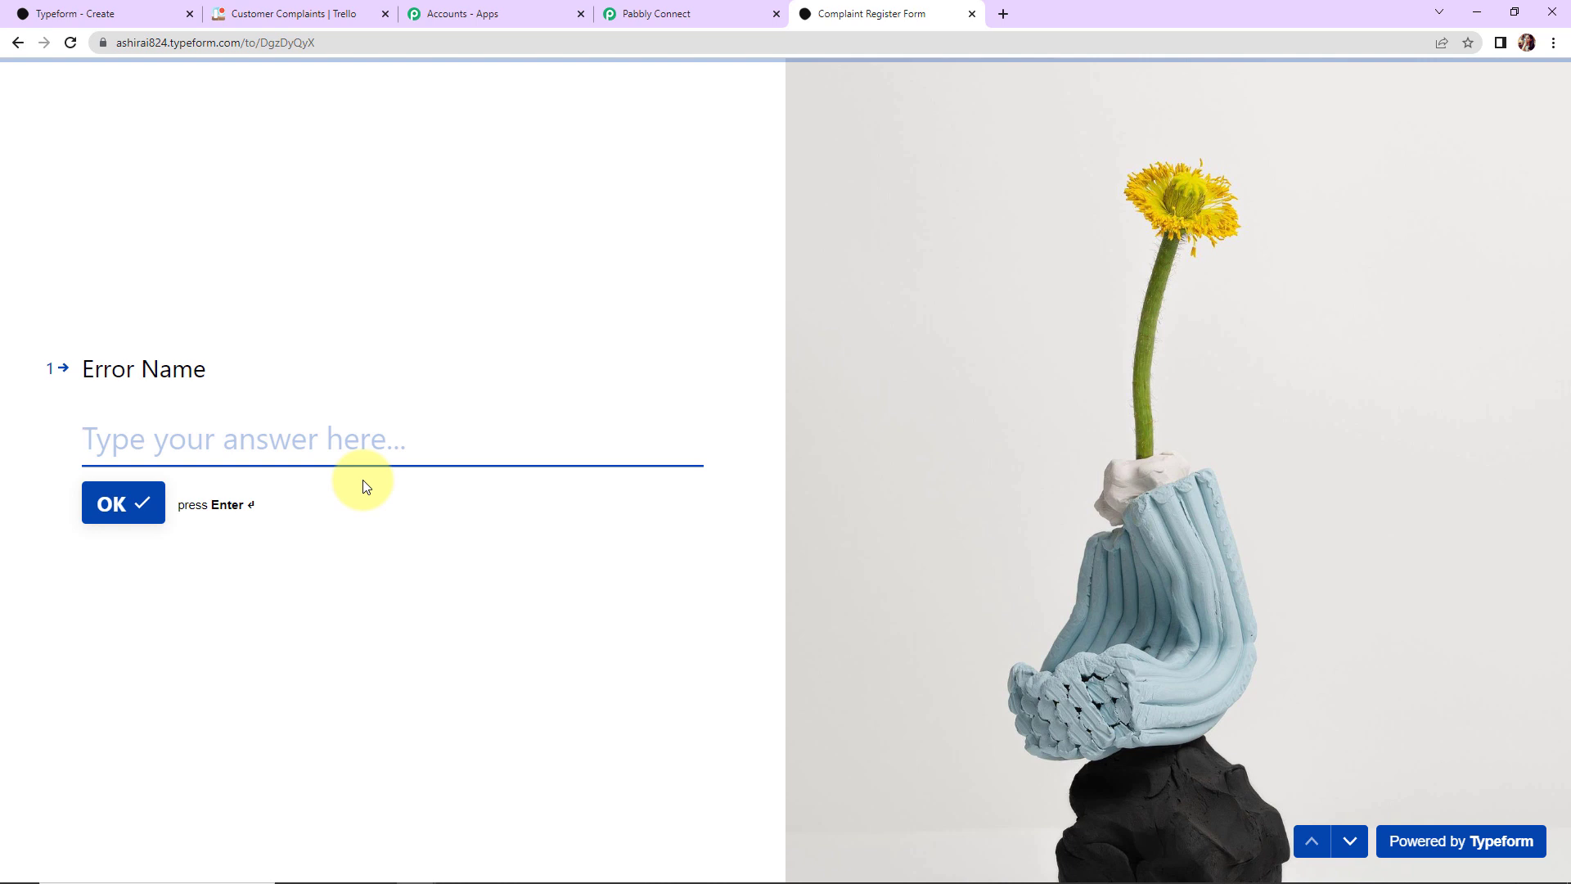
Step: Answer the error questions with API Not Working and set the due date to 02/15/2023
{"action": "left_click", "coordinate": [351, 439]}
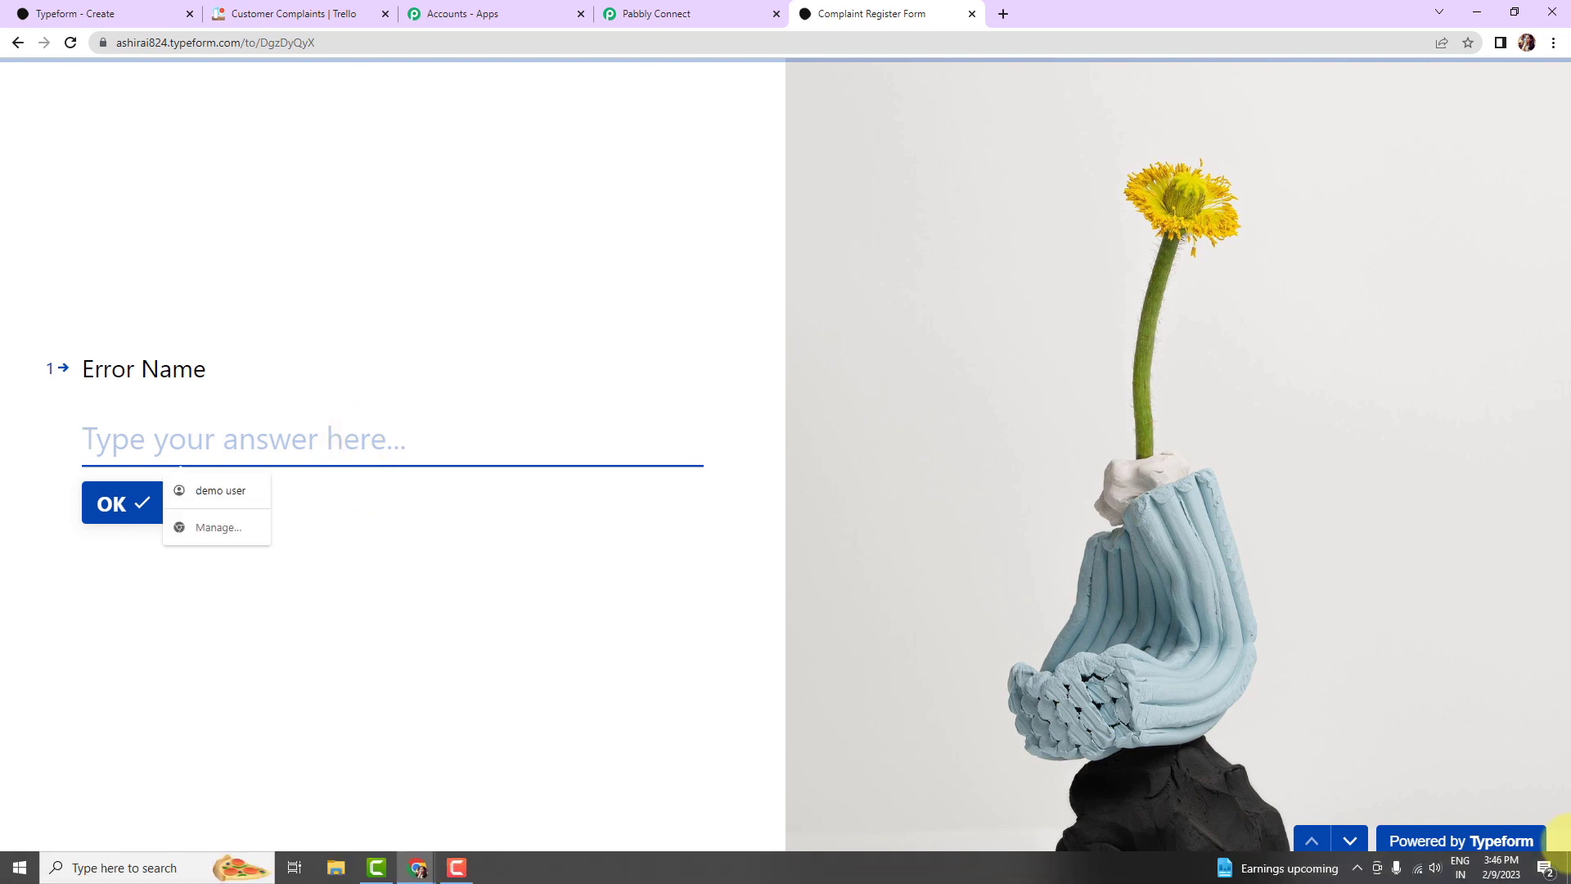
{"action": "type", "text": "API Error"}
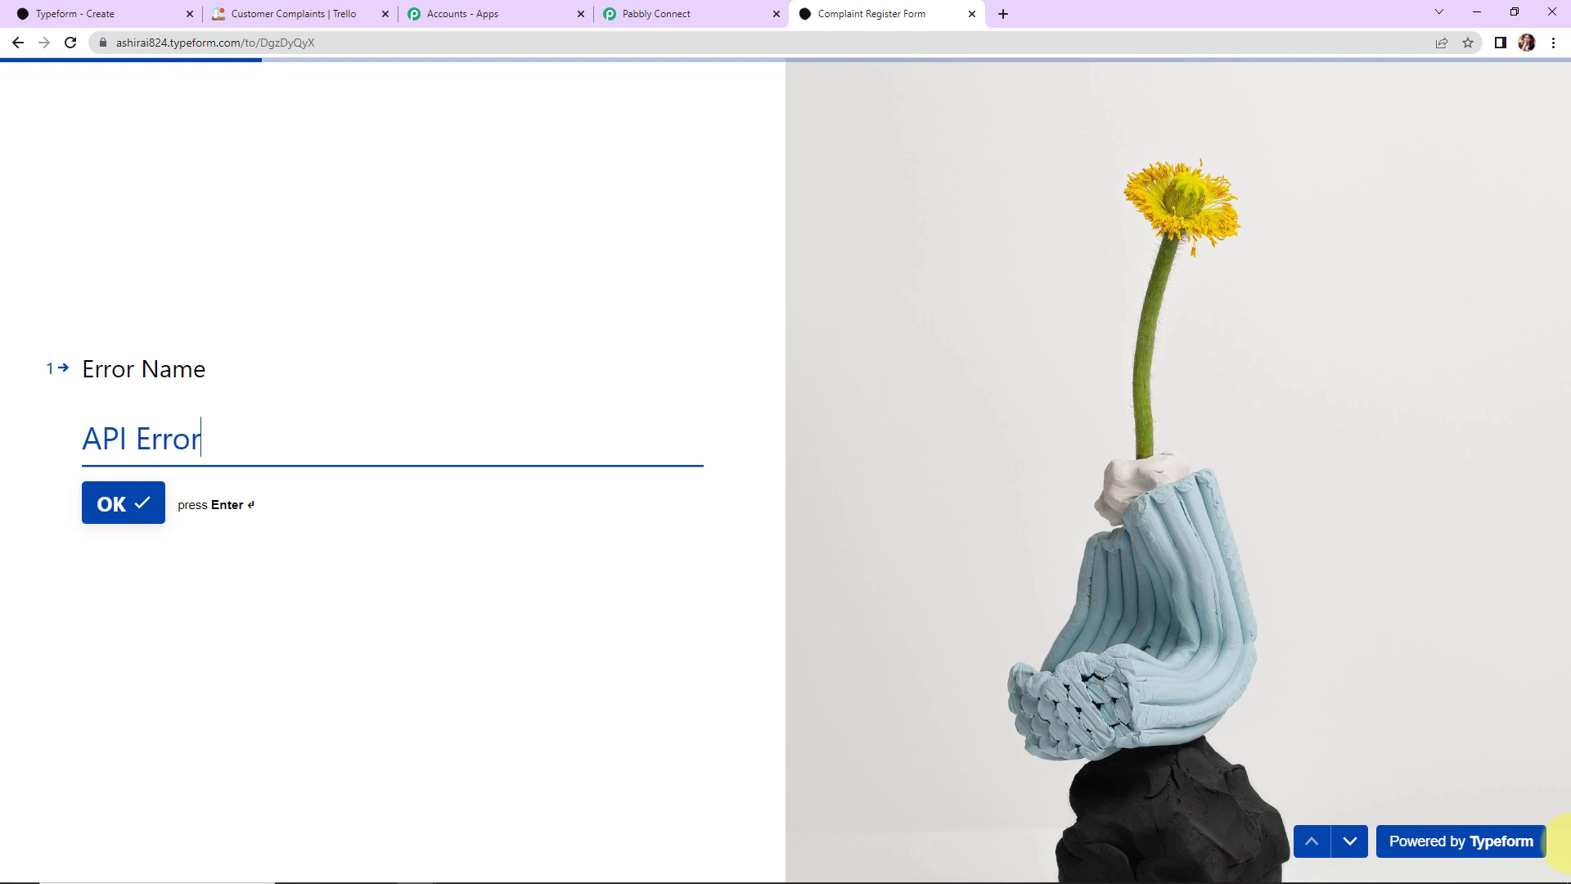
{"action": "key", "text": "Return"}
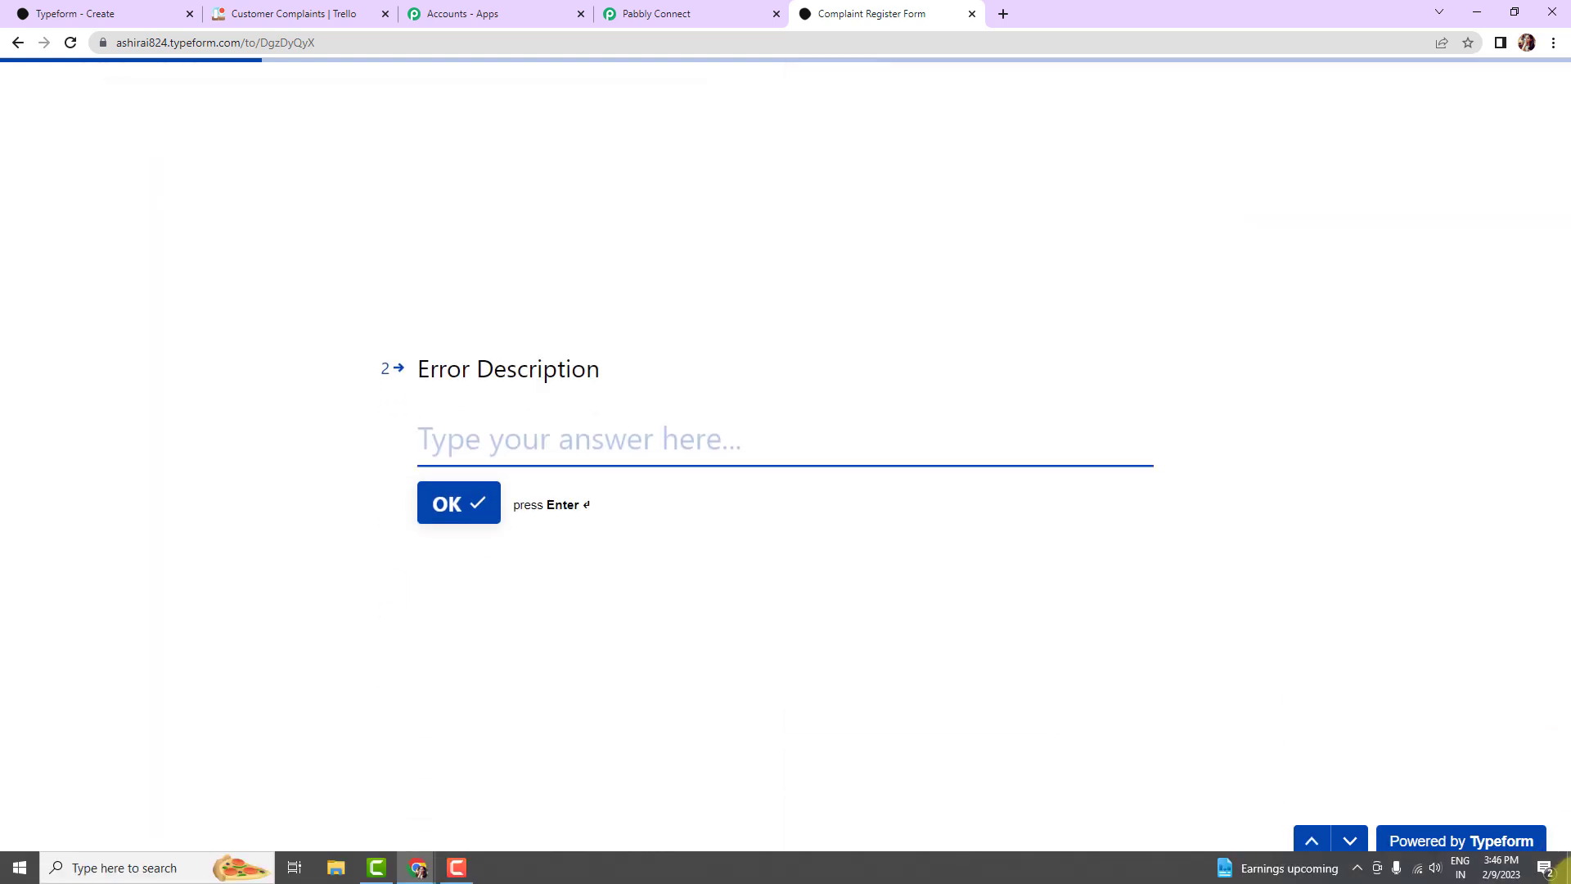
{"action": "type", "text": "API Not Wo"}
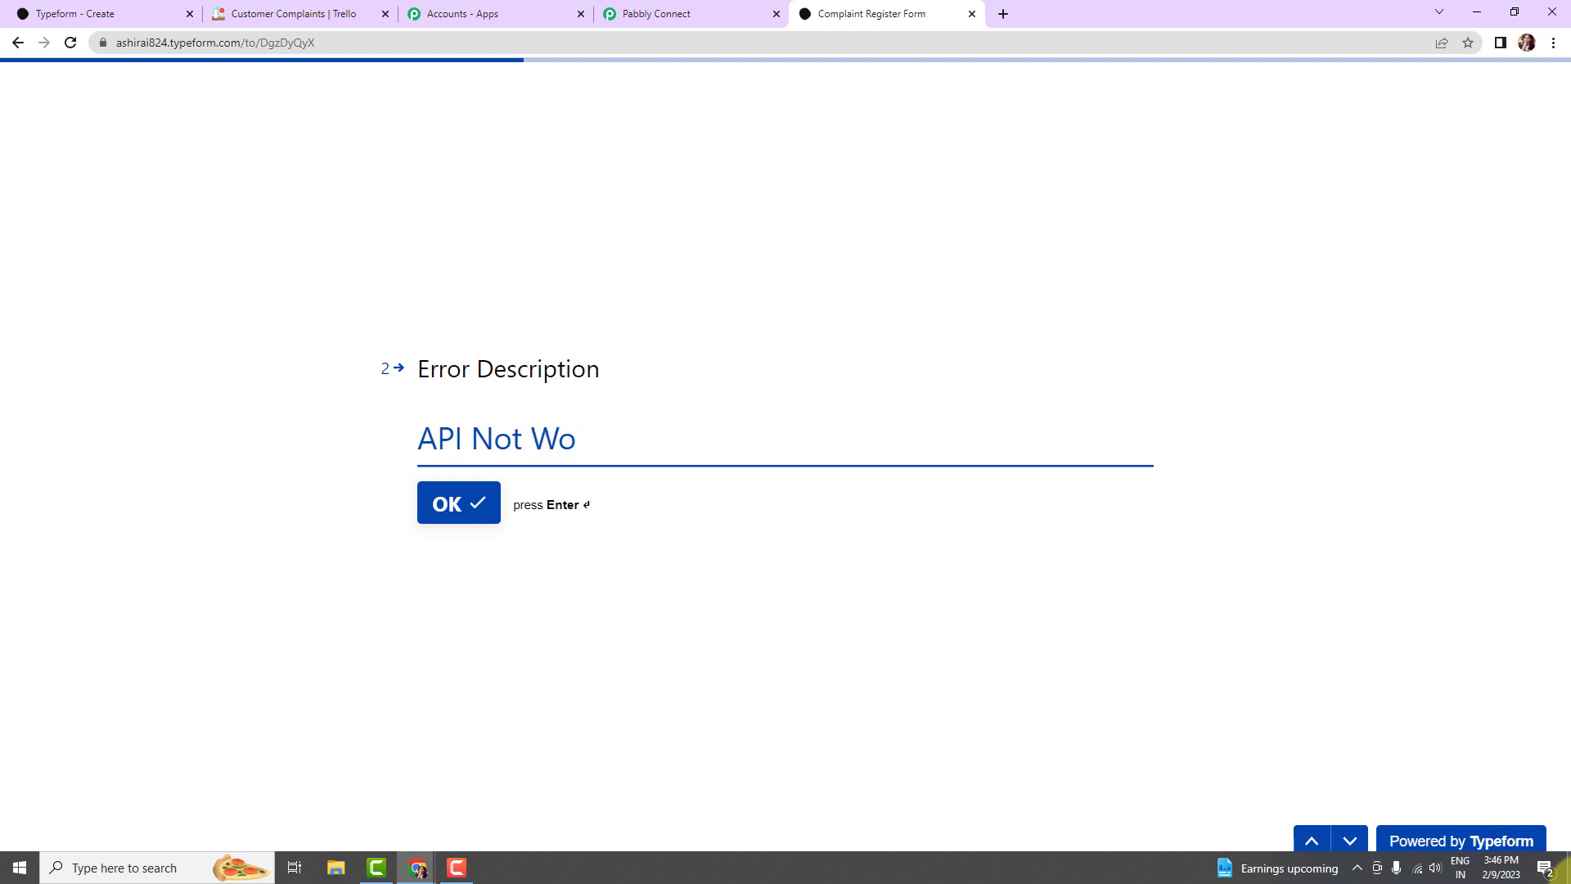
{"action": "type", "text": "rking"}
{"action": "key", "text": "Return"}
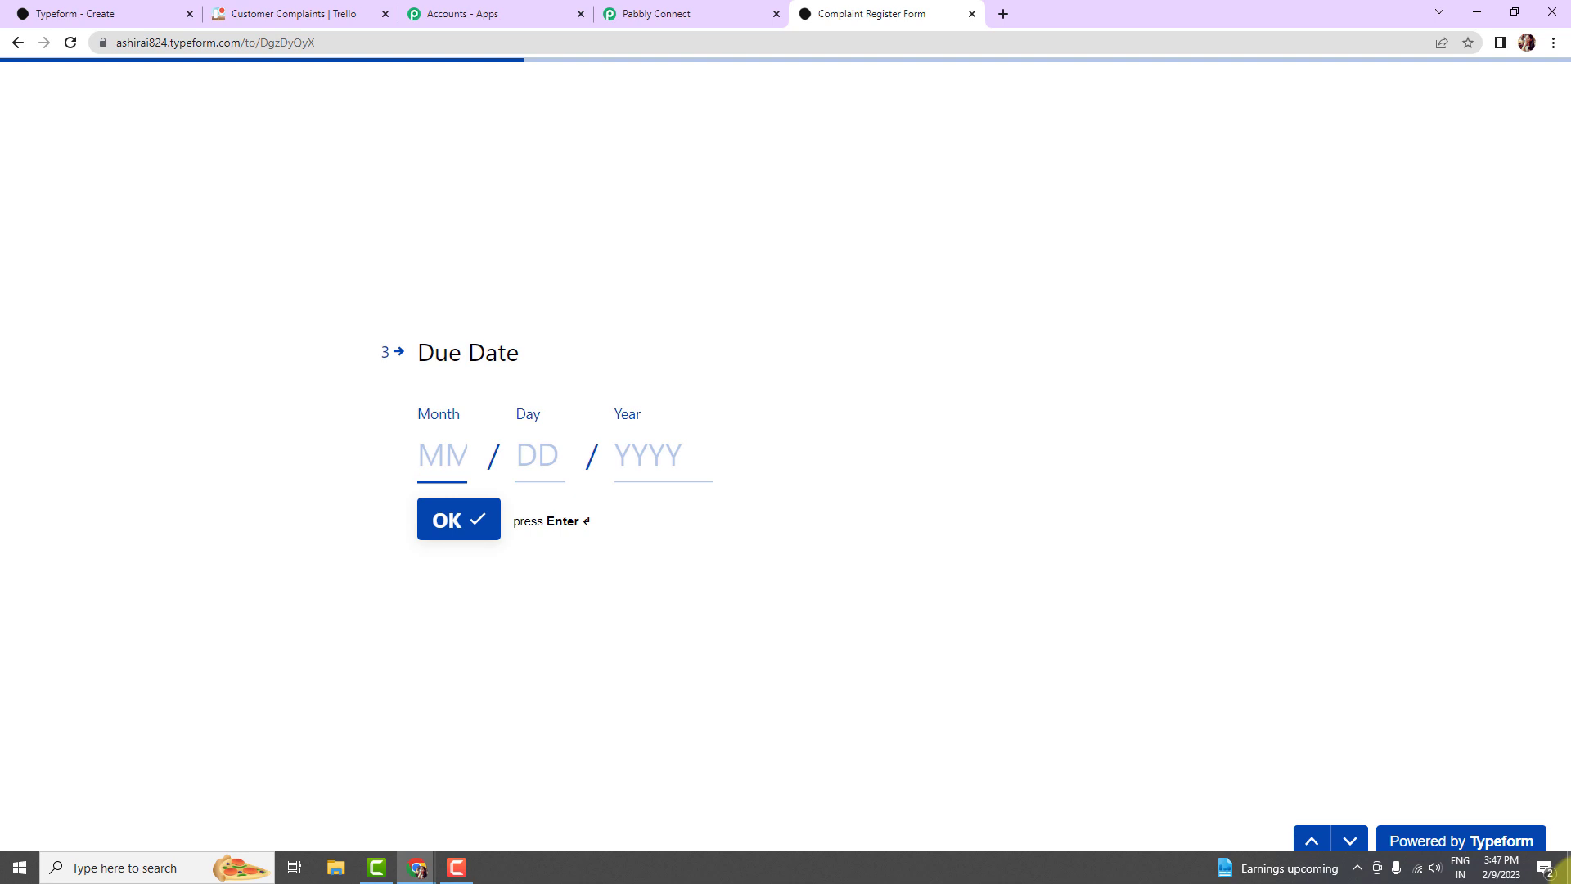
{"action": "type", "text": "1"}
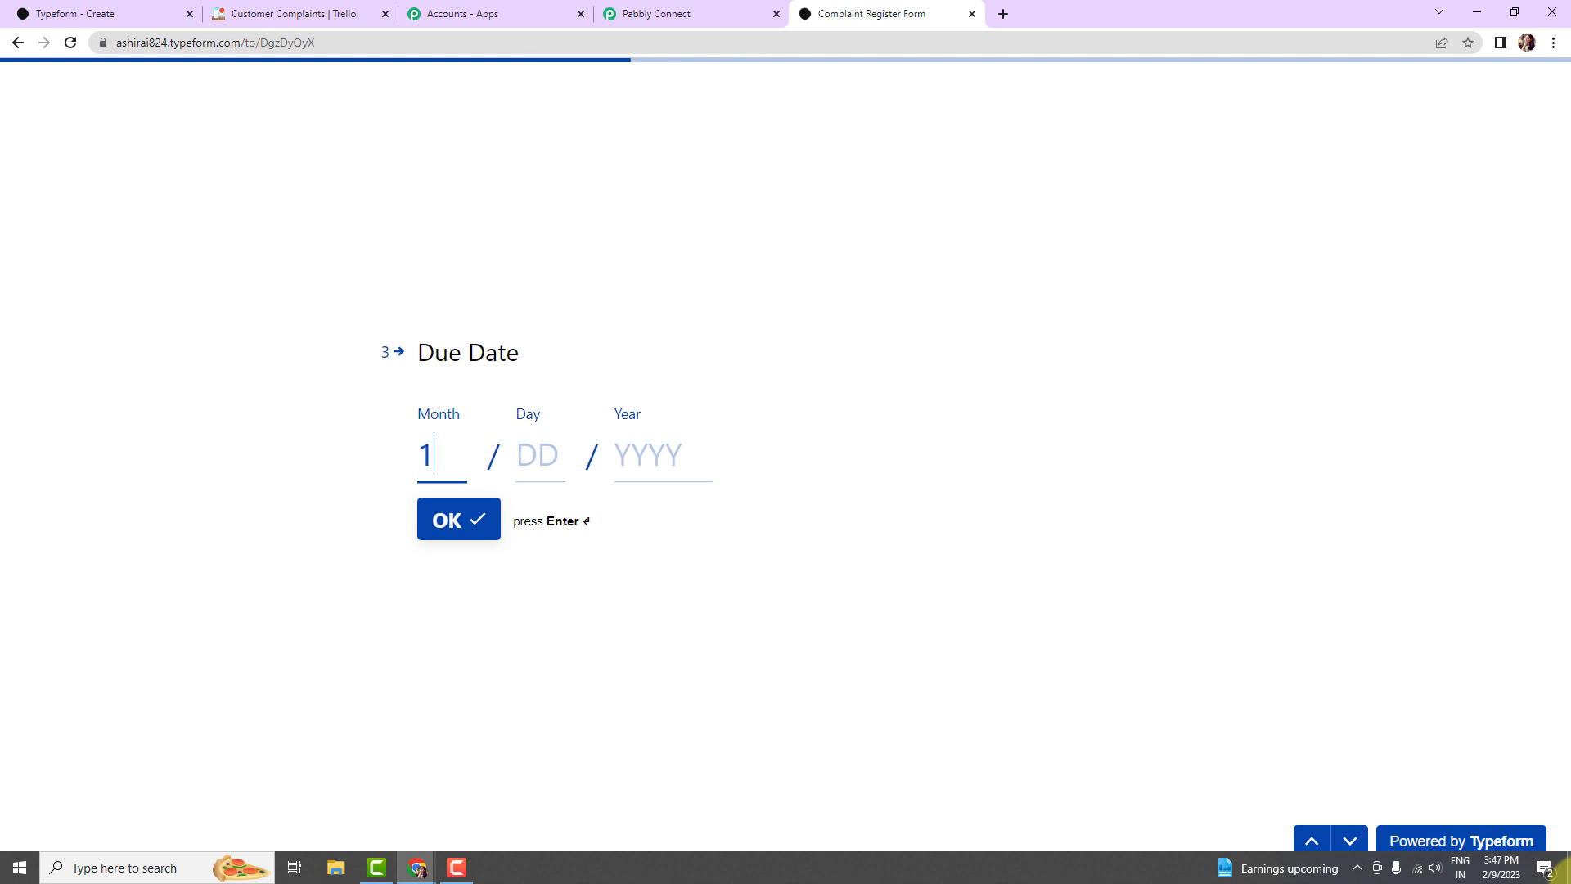
{"action": "left_click", "coordinate": [554, 472]}
{"action": "type", "text": "15"}
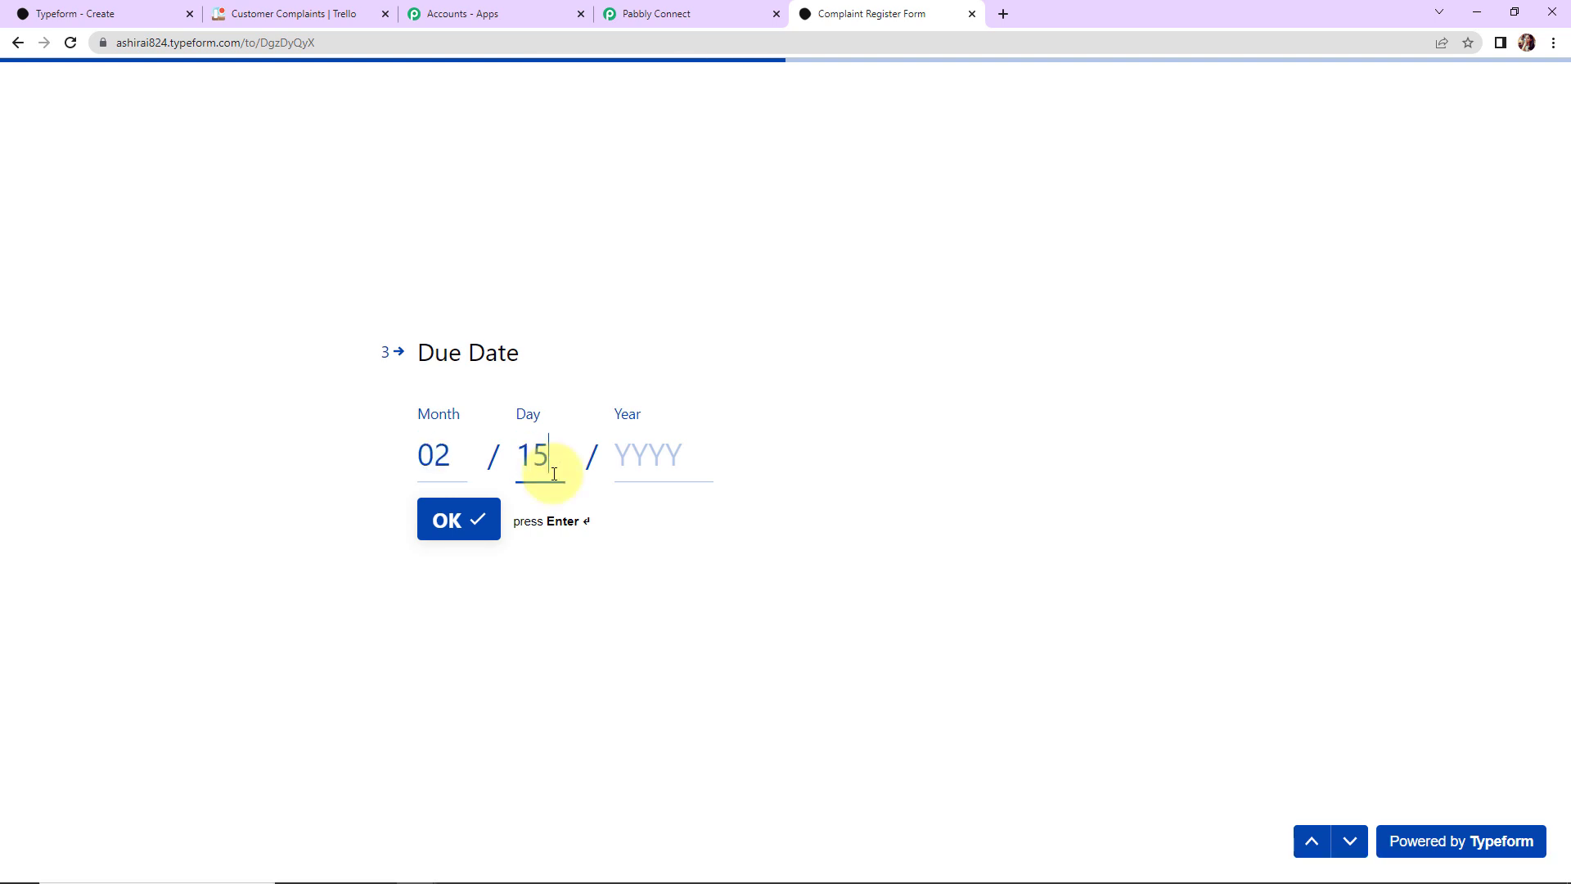
{"action": "left_click", "coordinate": [638, 460]}
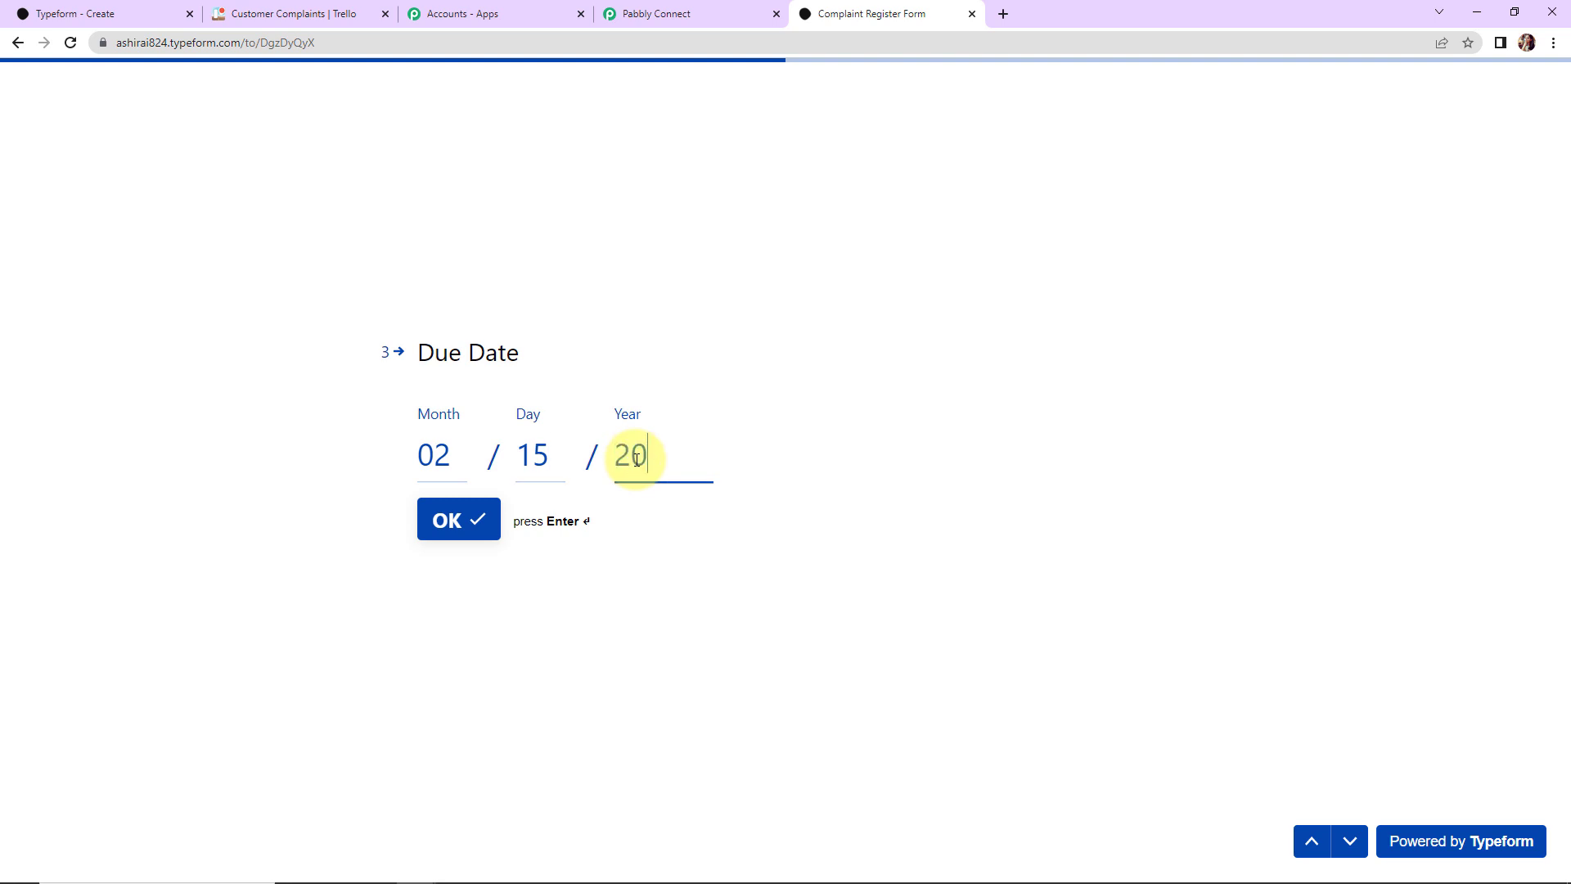
{"action": "type", "text": "2023"}
{"action": "left_click", "coordinate": [447, 524]}
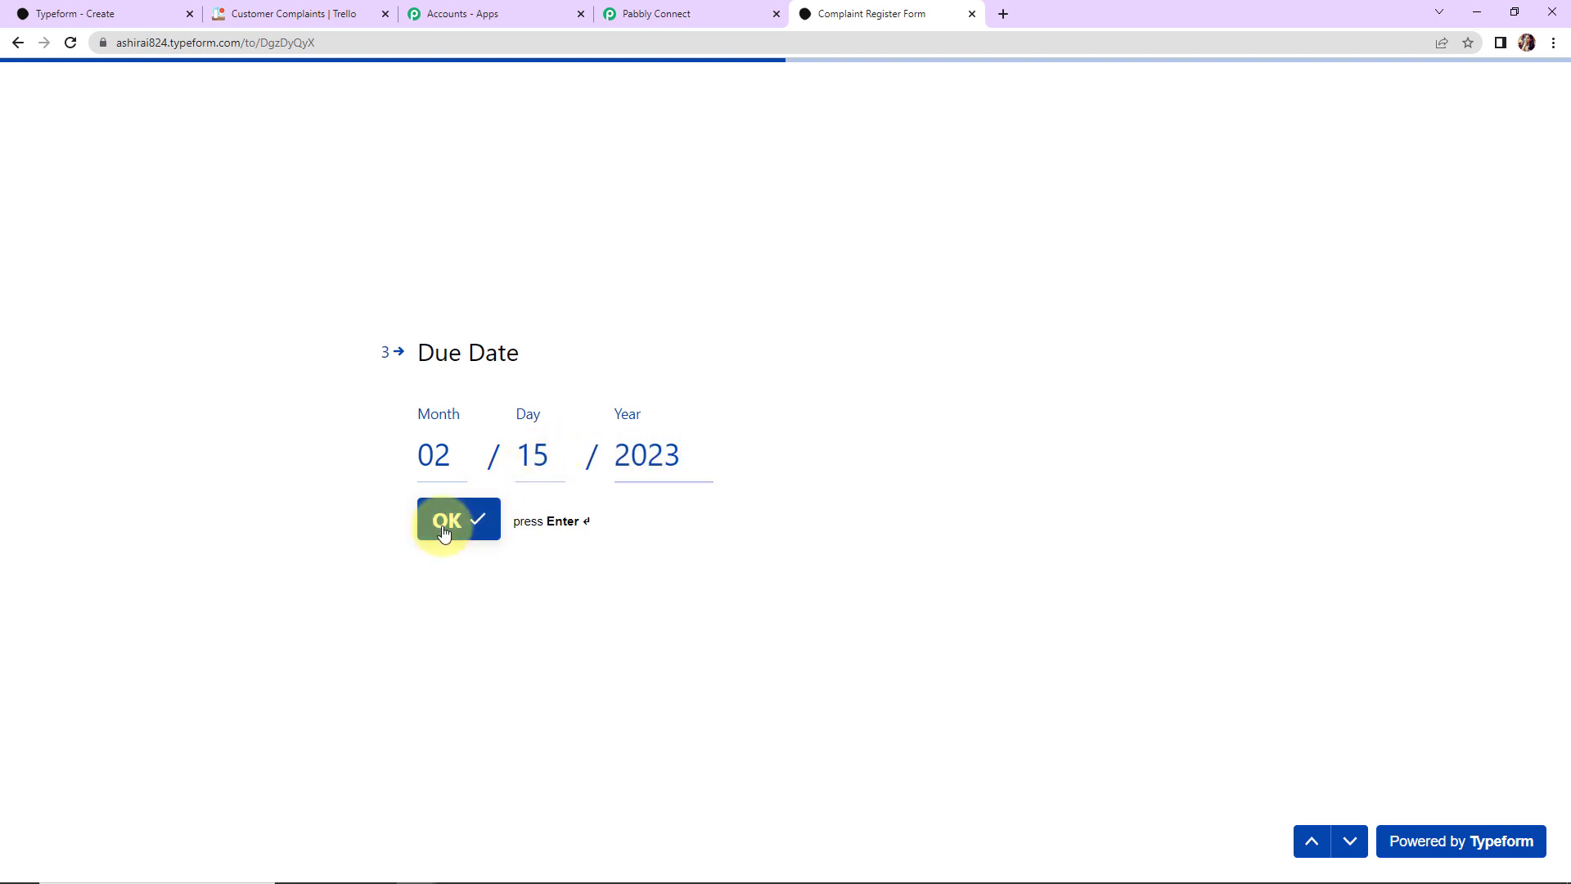
Step: Fill in the email, department Sales and the mobile number, then submit the response
{"action": "left_click", "coordinate": [508, 439]}
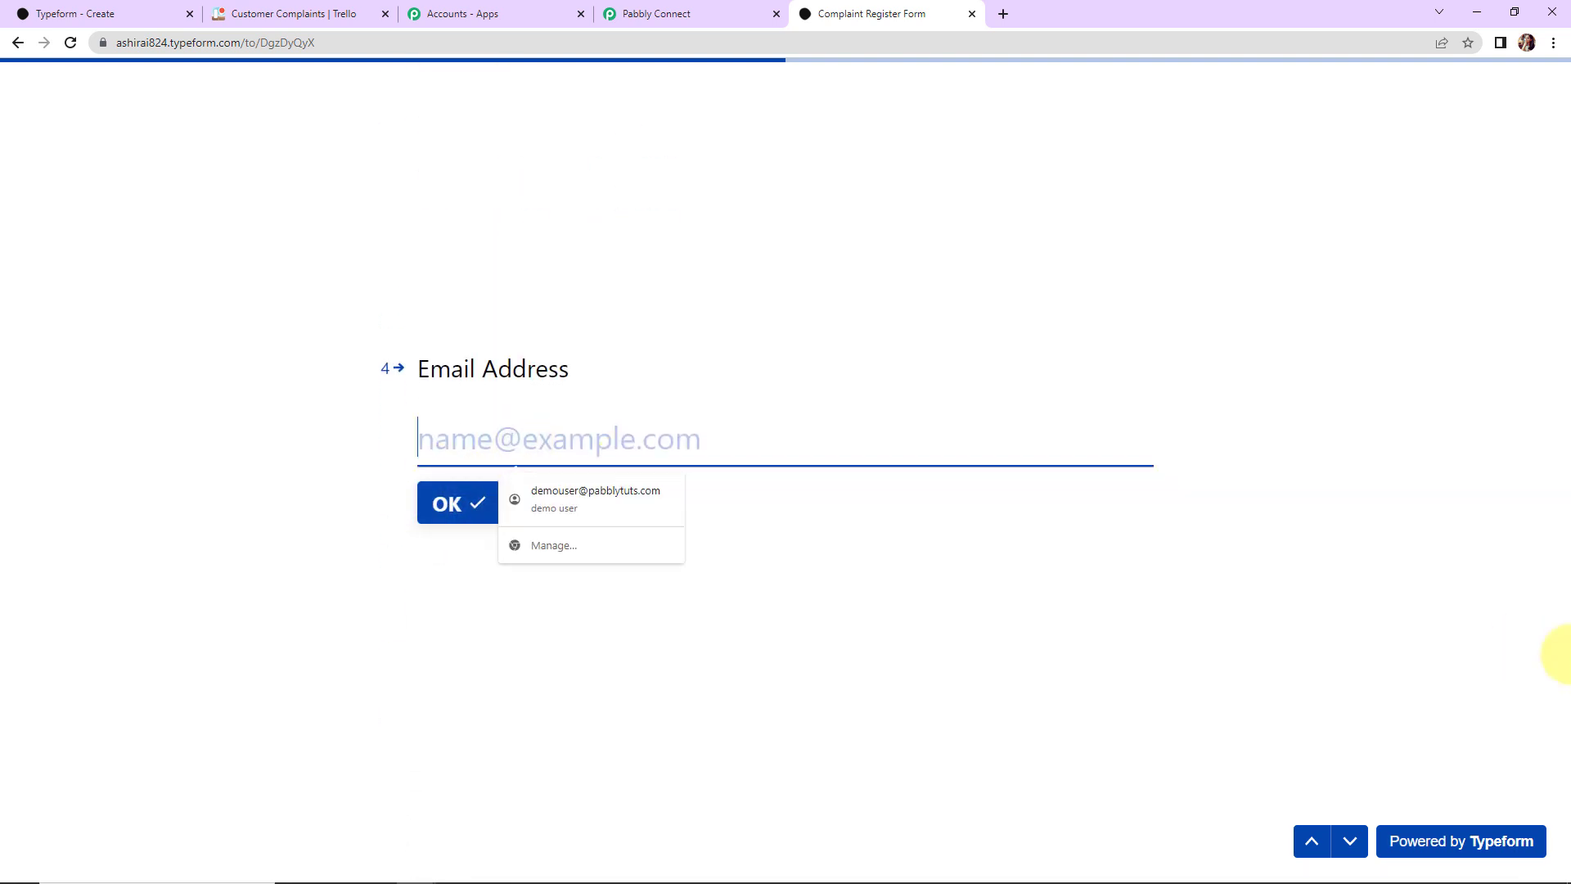
{"action": "left_click", "coordinate": [632, 495]}
{"action": "left_click", "coordinate": [458, 512]}
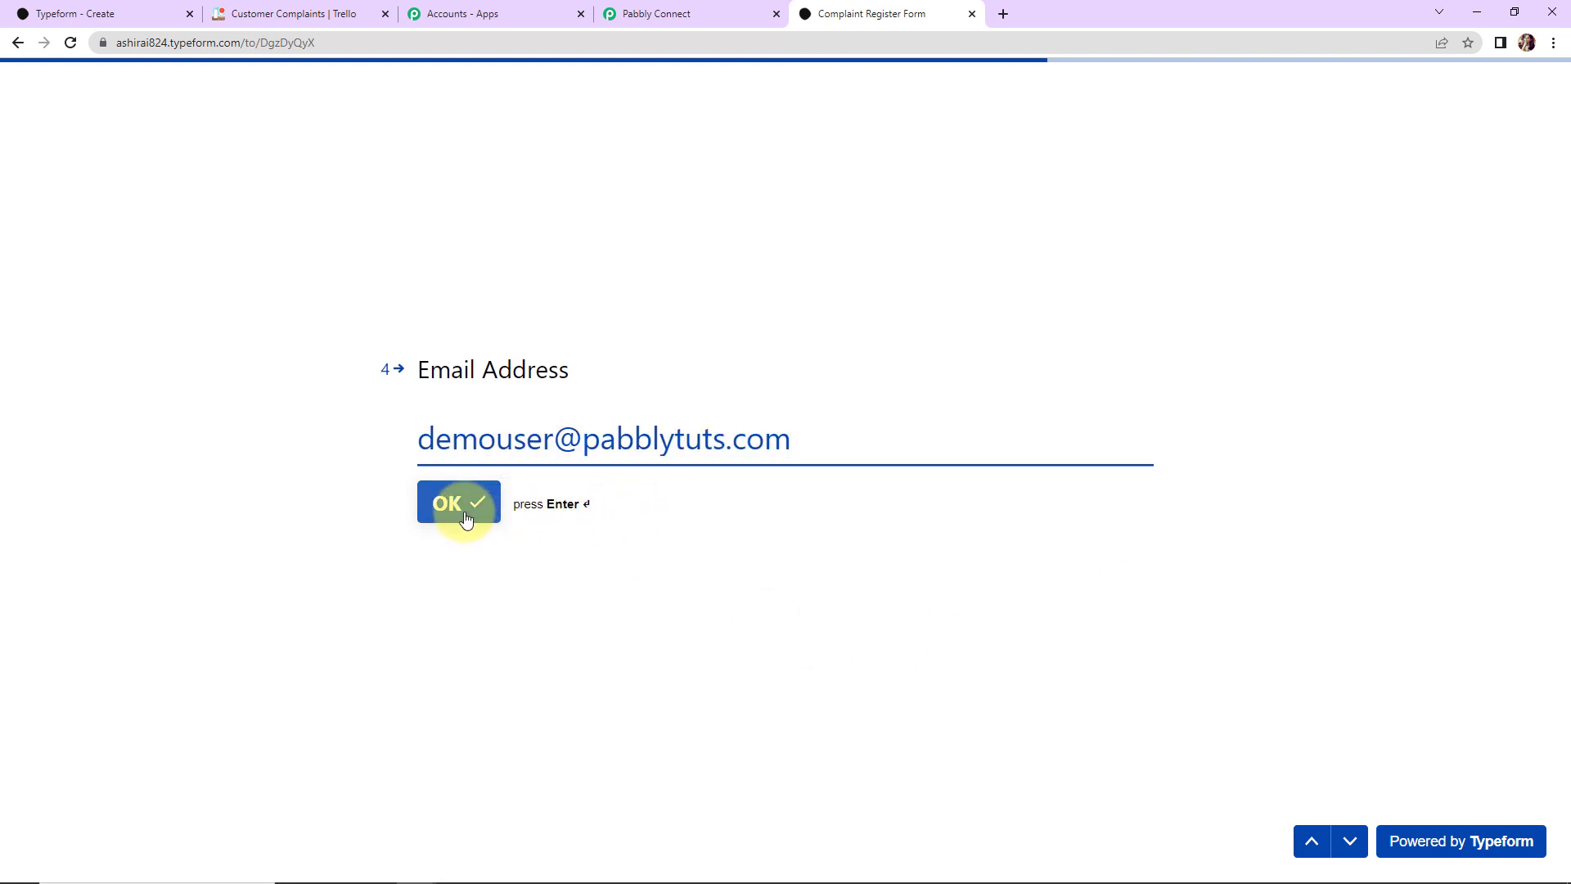
{"action": "left_click", "coordinate": [499, 439]}
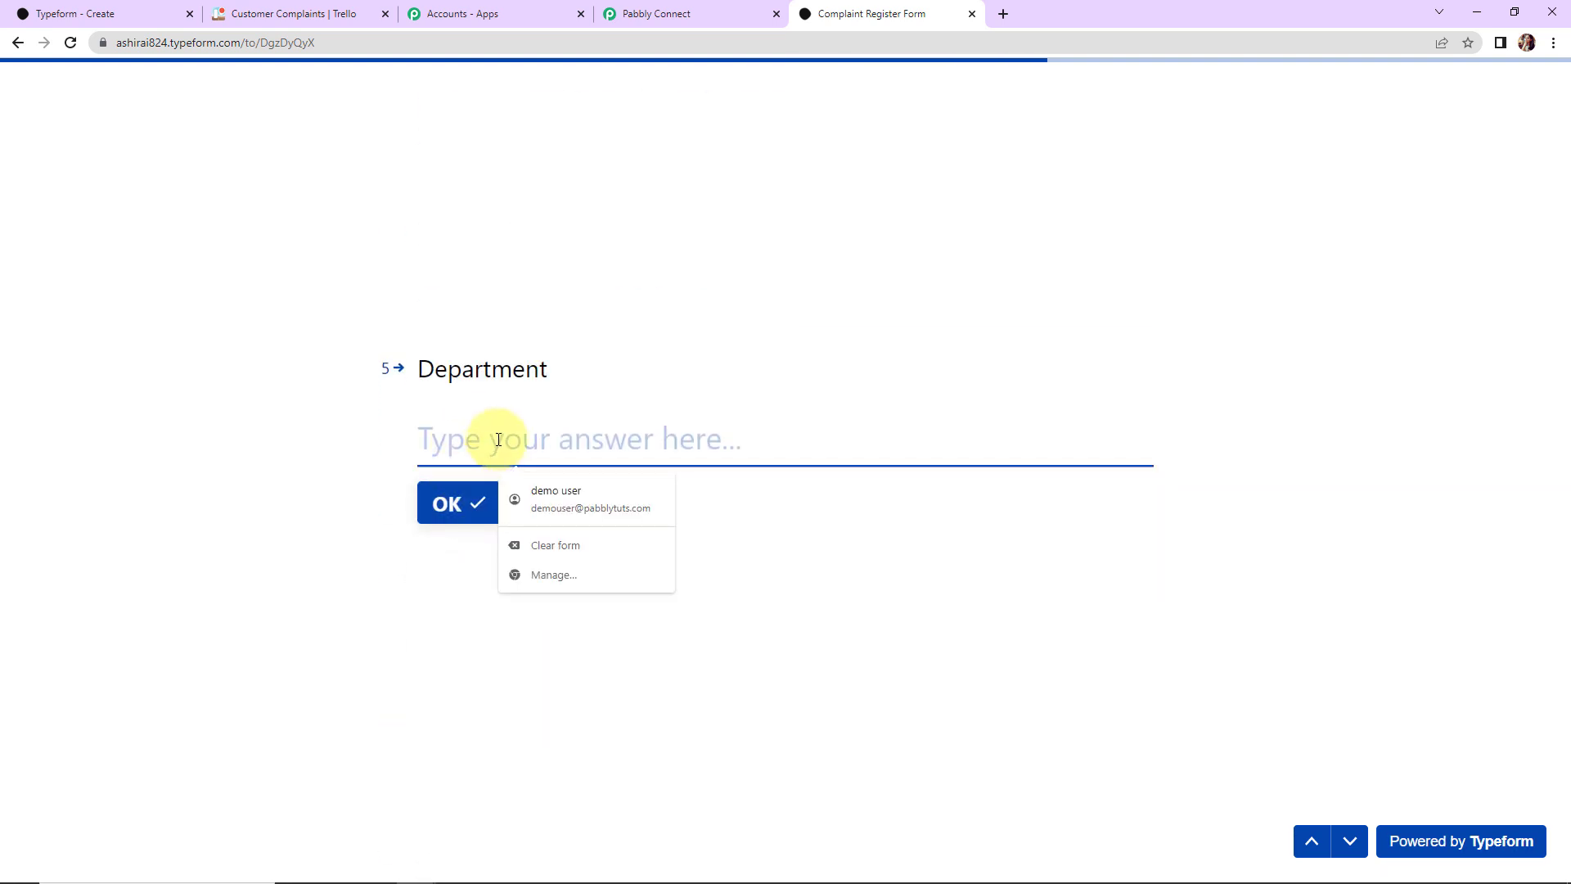
{"action": "type", "text": "Sales"}
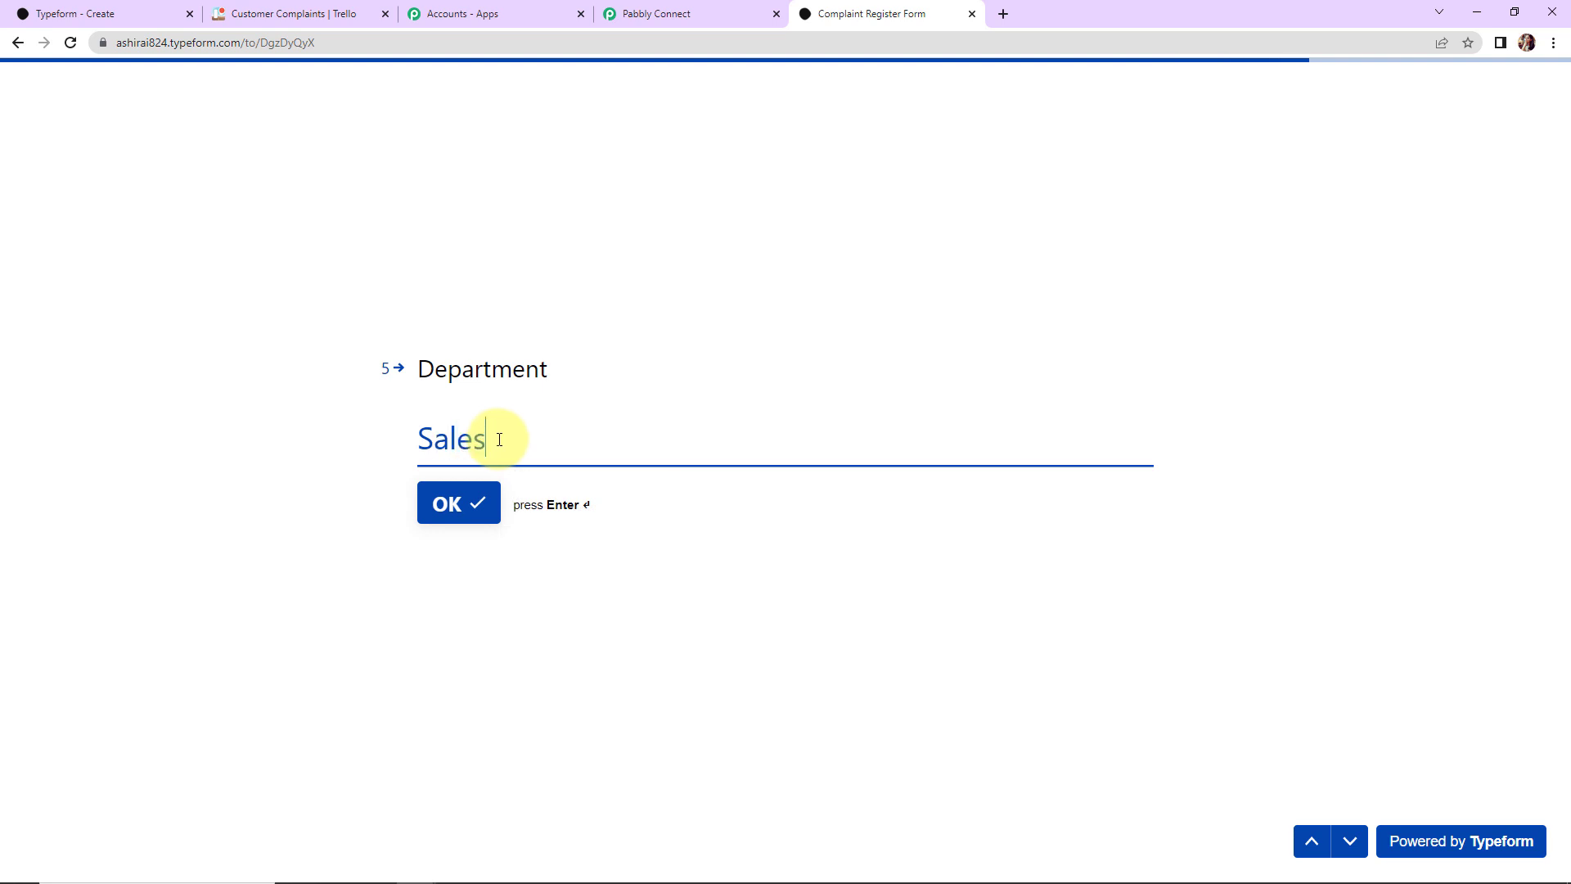
{"action": "left_click", "coordinate": [479, 501]}
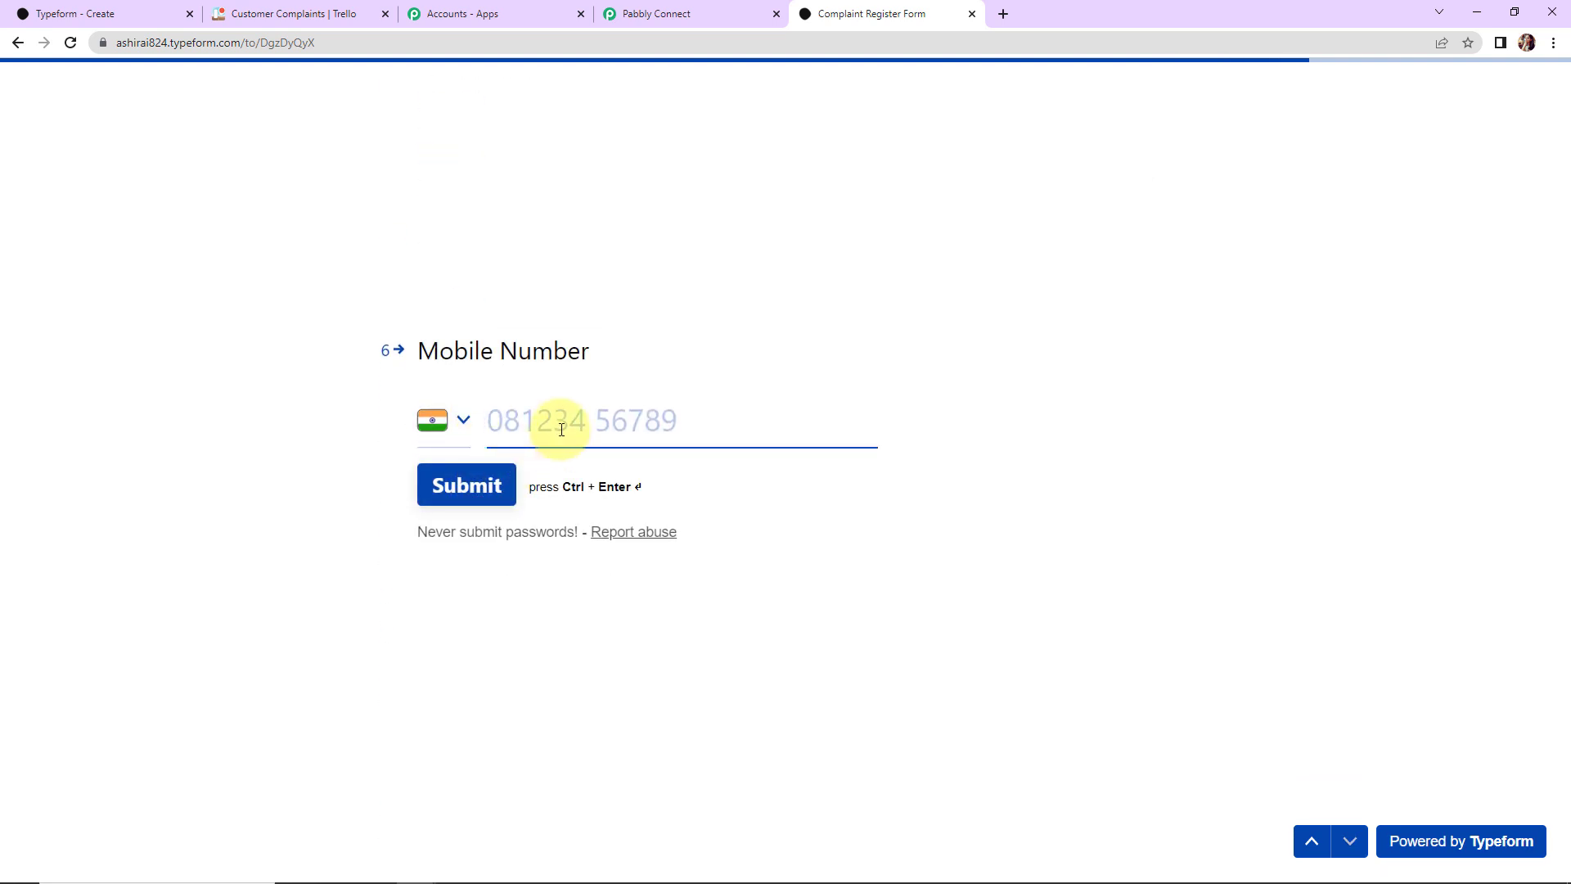
{"action": "left_click", "coordinate": [561, 428]}
{"action": "left_click", "coordinate": [635, 491]}
{"action": "left_click", "coordinate": [454, 495]}
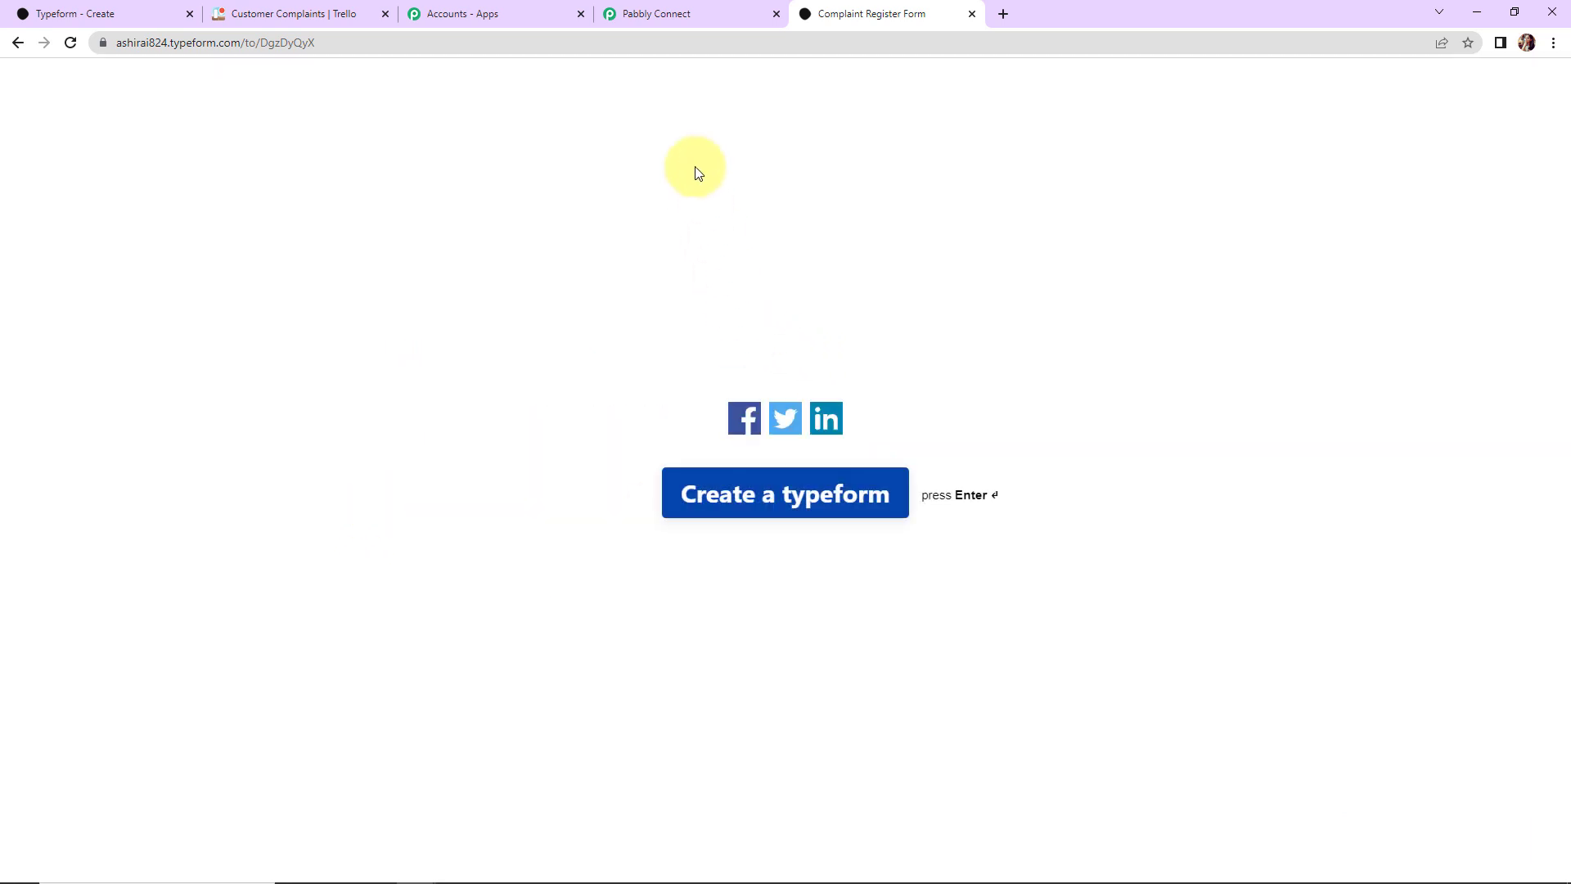
Step: Inspect the captured Typeform response in Pabbly Connect, showing API Not Working, 2023-02-15 and Sales
{"action": "left_click", "coordinate": [678, 16]}
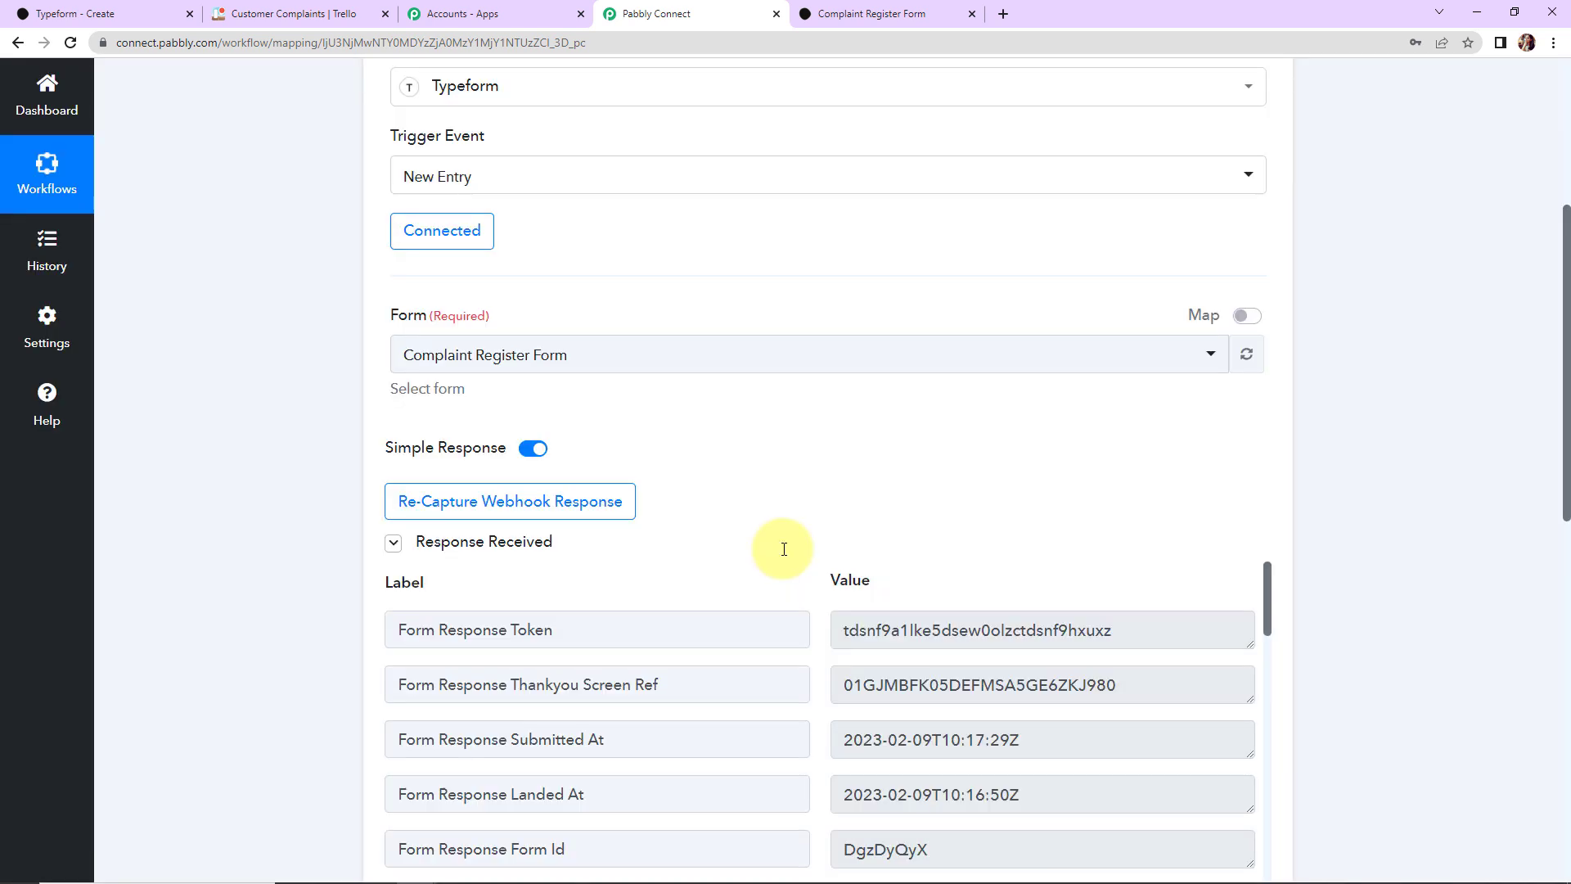
{"action": "scroll", "coordinate": [1435, 533], "scroll_direction": "down", "scroll_amount": 5}
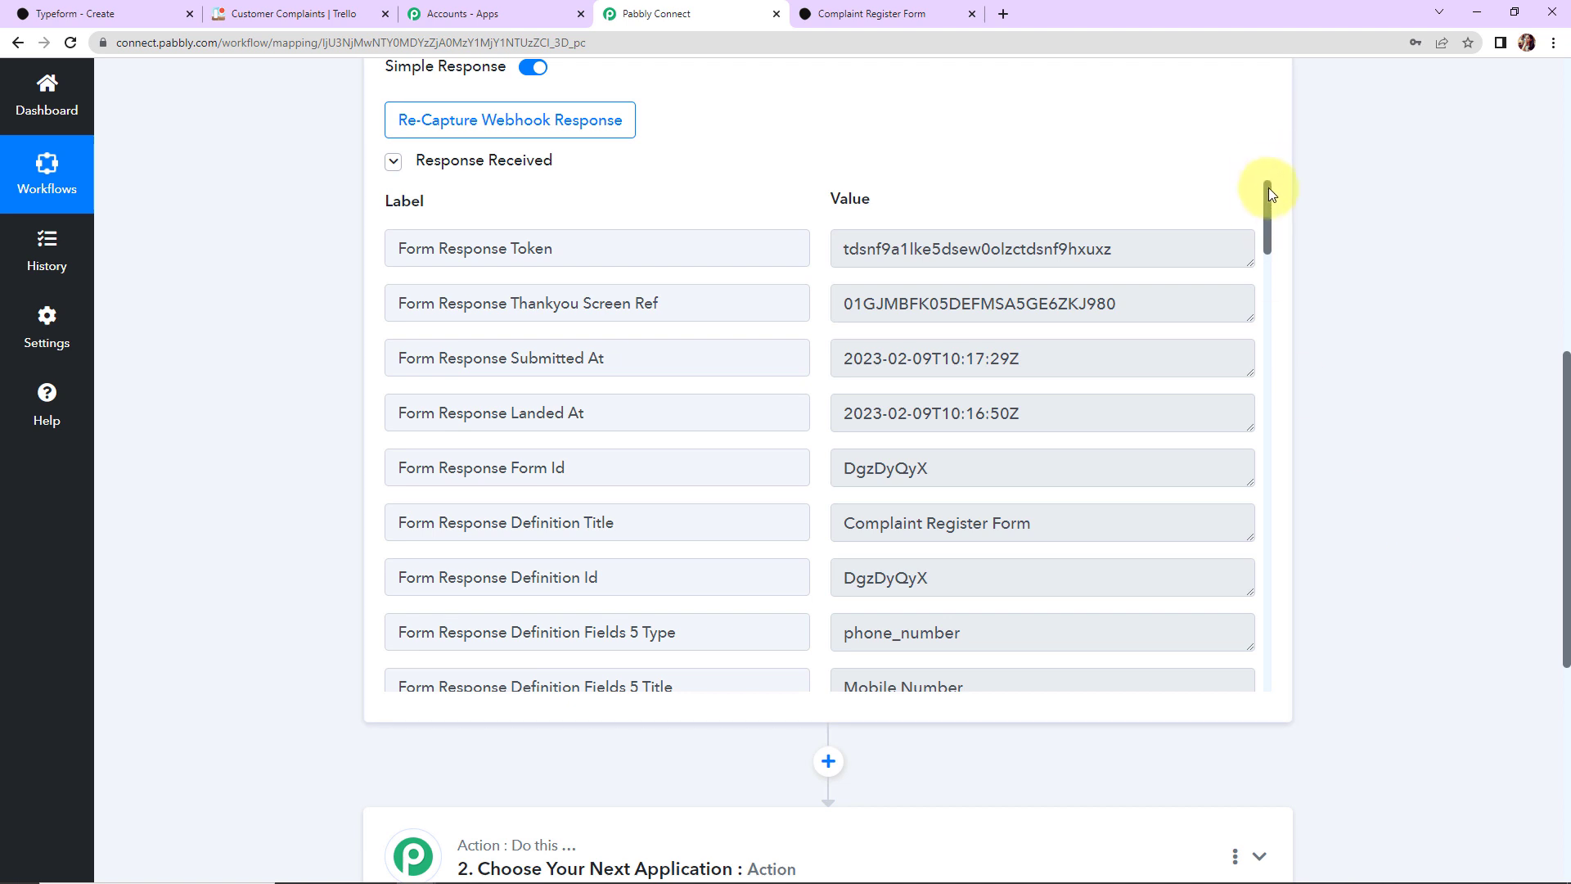
{"action": "left_click_drag", "start_coordinate": [1270, 200], "coordinate": [1237, 667]}
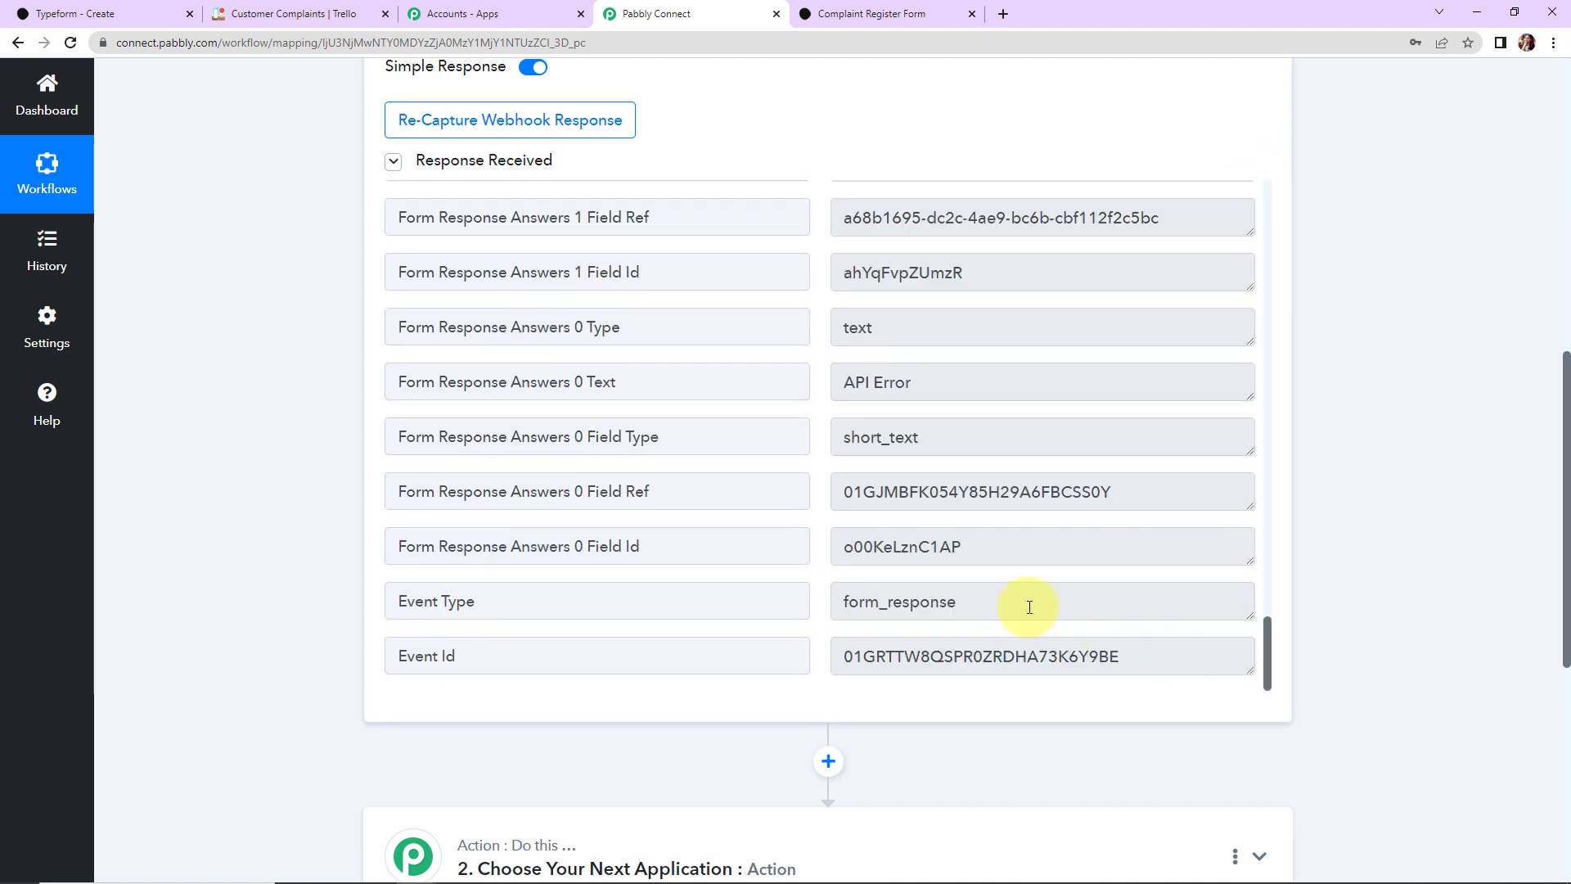
{"action": "scroll", "coordinate": [1029, 607], "scroll_direction": "up", "scroll_amount": 2}
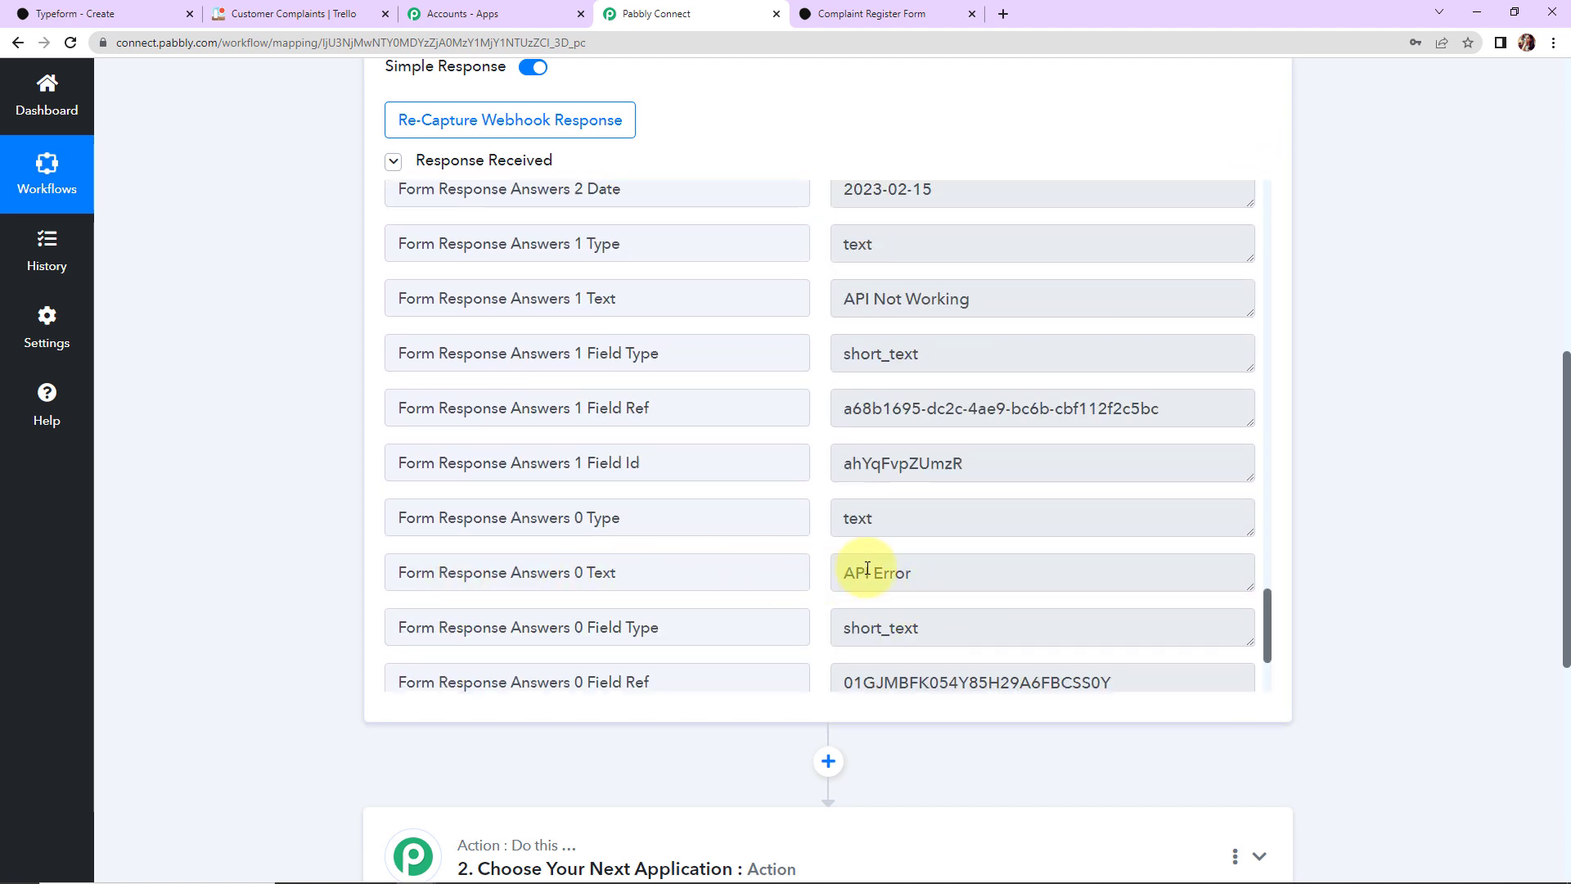
{"action": "scroll", "coordinate": [980, 545], "scroll_direction": "up", "scroll_amount": 2}
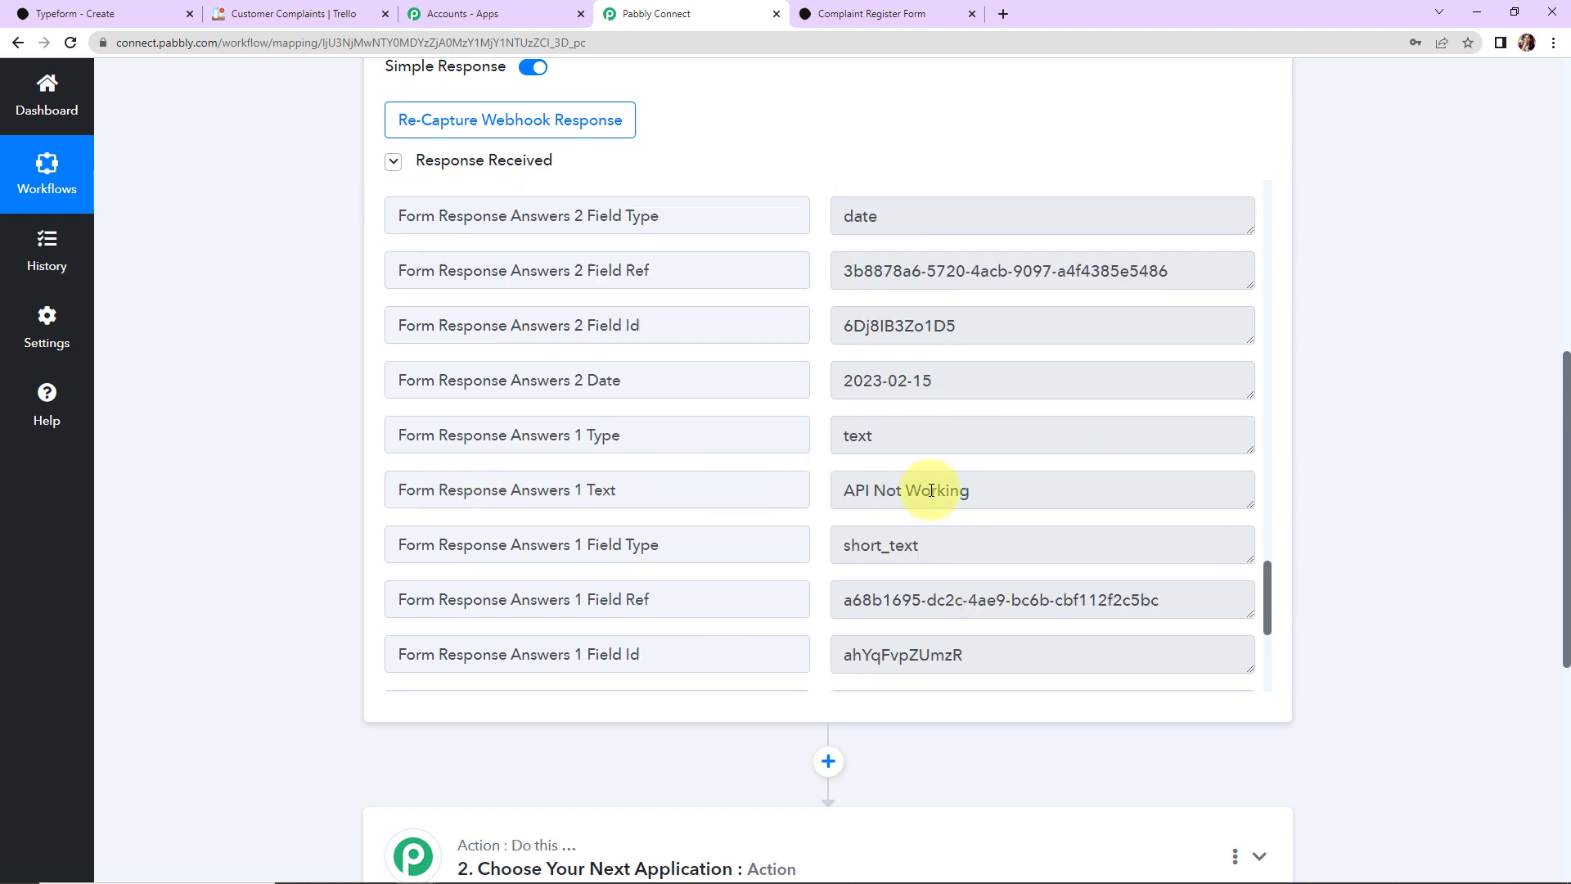
{"action": "scroll", "coordinate": [903, 428], "scroll_direction": "up", "scroll_amount": 2}
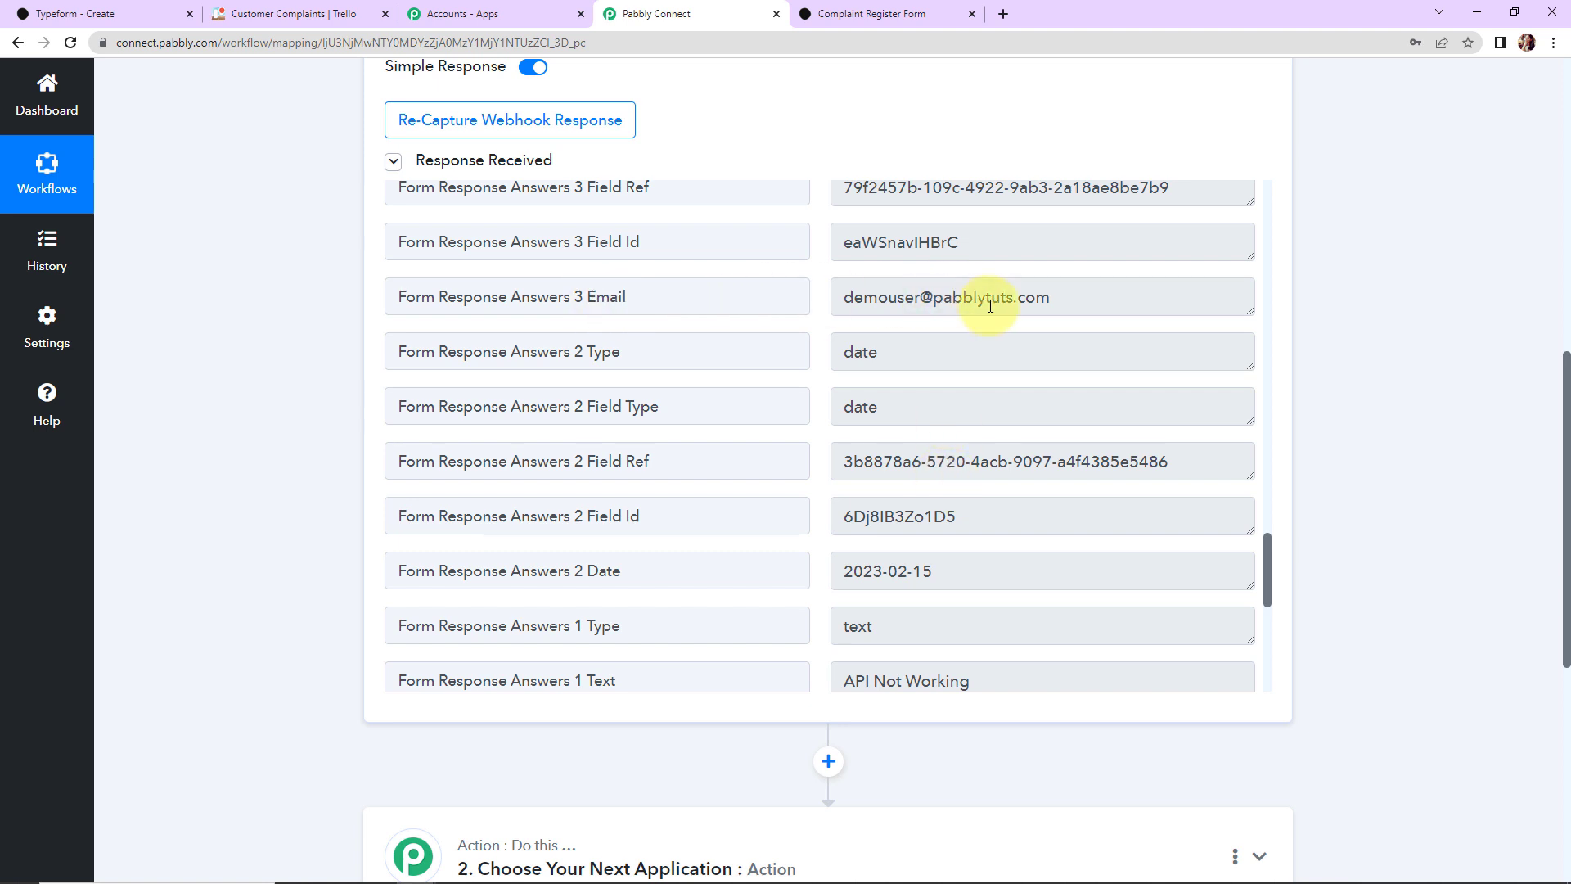
{"action": "scroll", "coordinate": [1020, 430], "scroll_direction": "up", "scroll_amount": 2}
{"action": "scroll", "coordinate": [1027, 441], "scroll_direction": "up", "scroll_amount": 4}
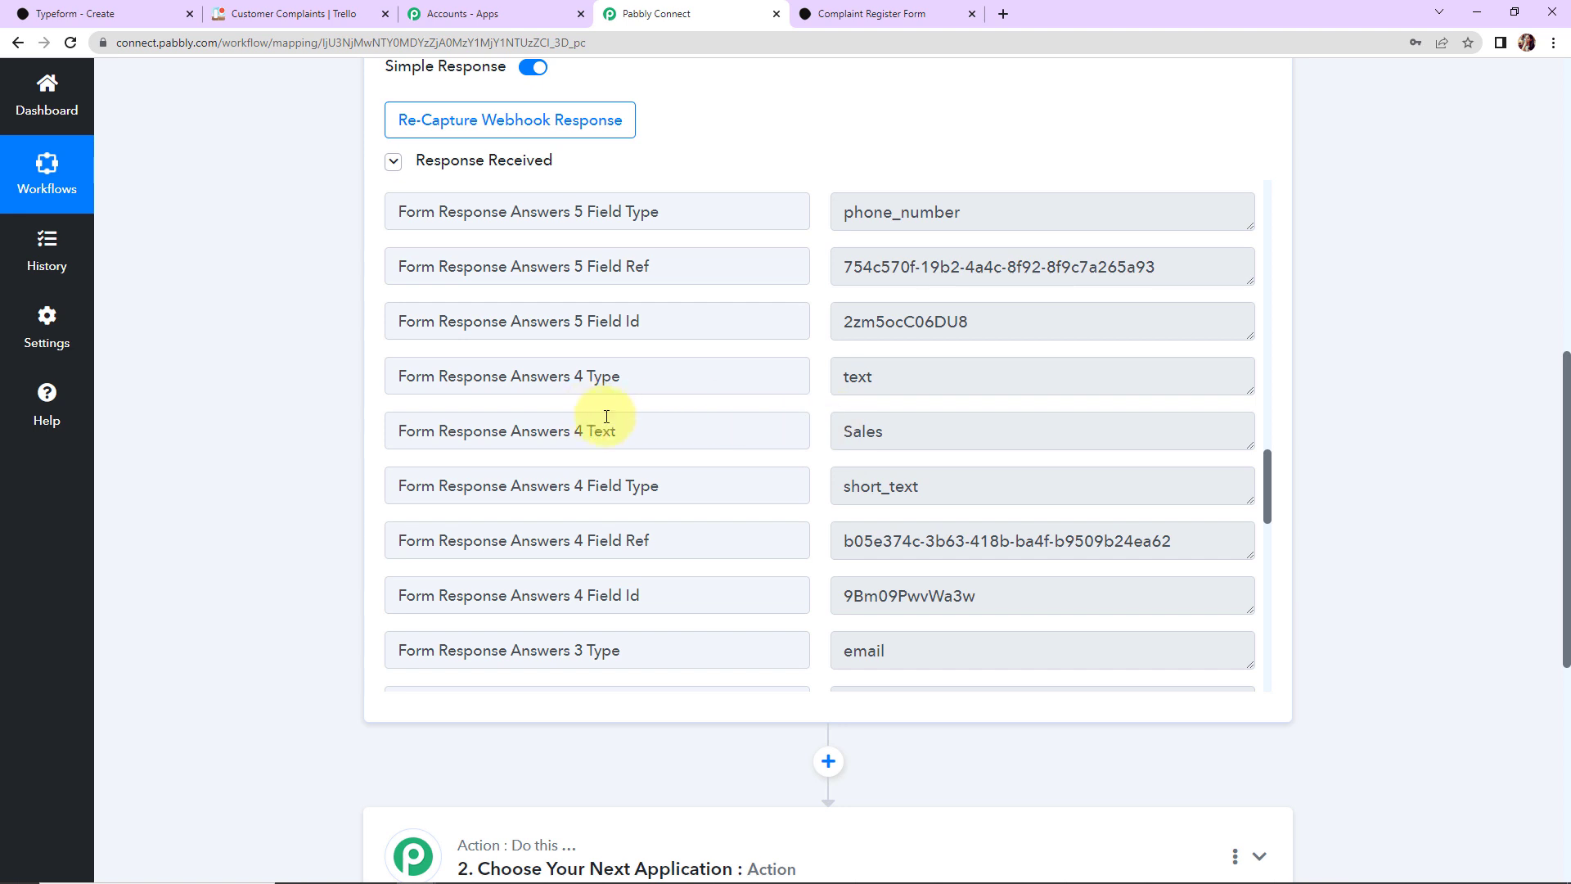
{"action": "scroll", "coordinate": [933, 442], "scroll_direction": "up", "scroll_amount": 4}
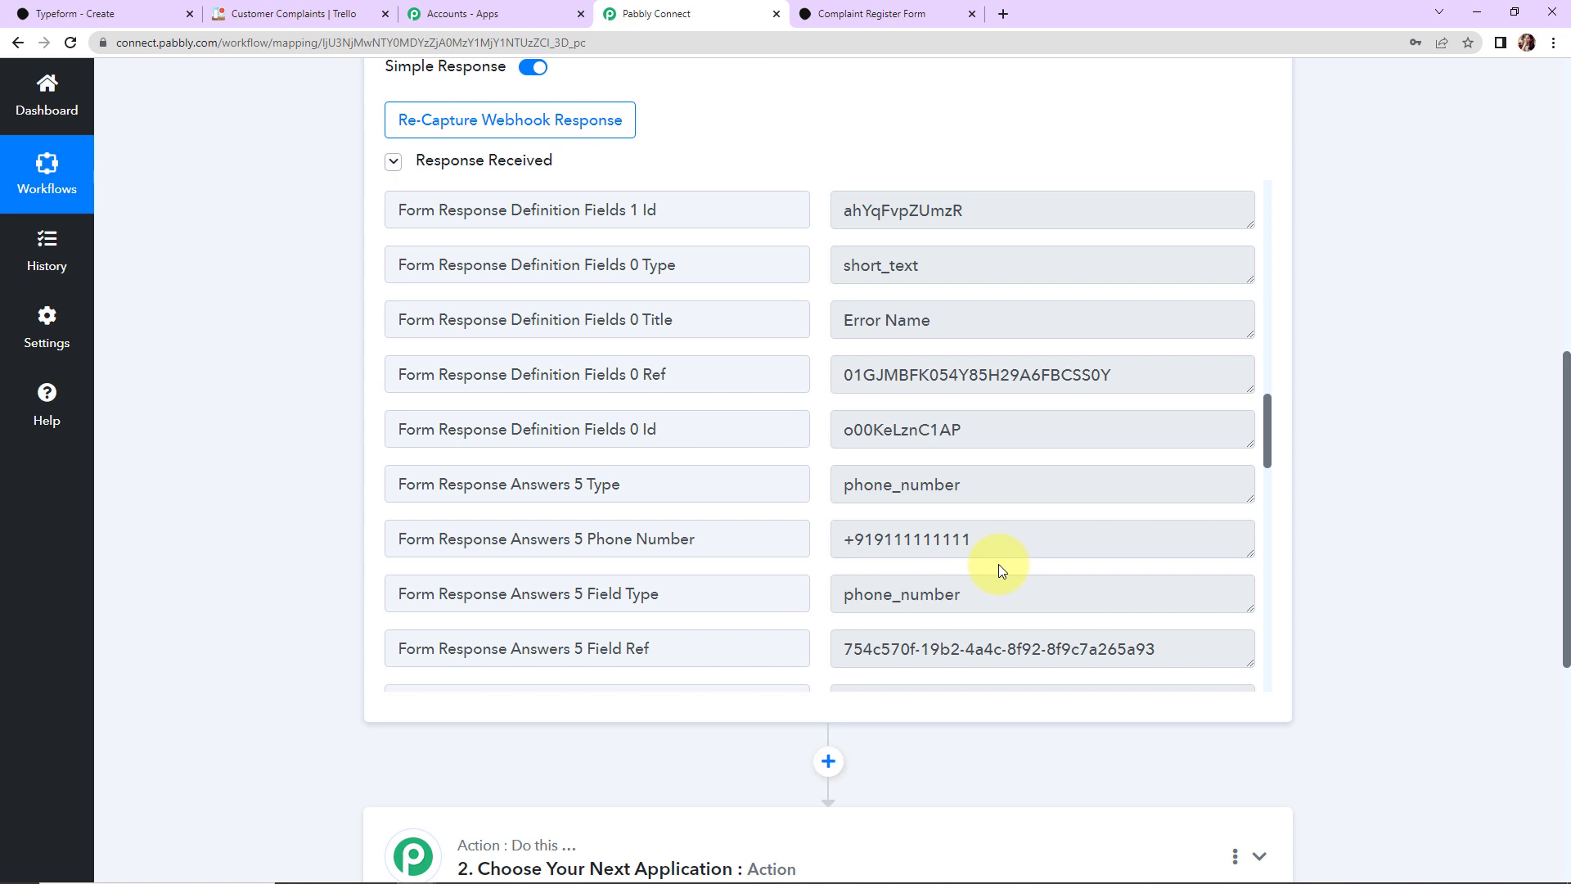
{"action": "scroll", "coordinate": [1343, 458], "scroll_direction": "down", "scroll_amount": 2}
{"action": "scroll", "coordinate": [1343, 458], "scroll_direction": "down", "scroll_amount": 2}
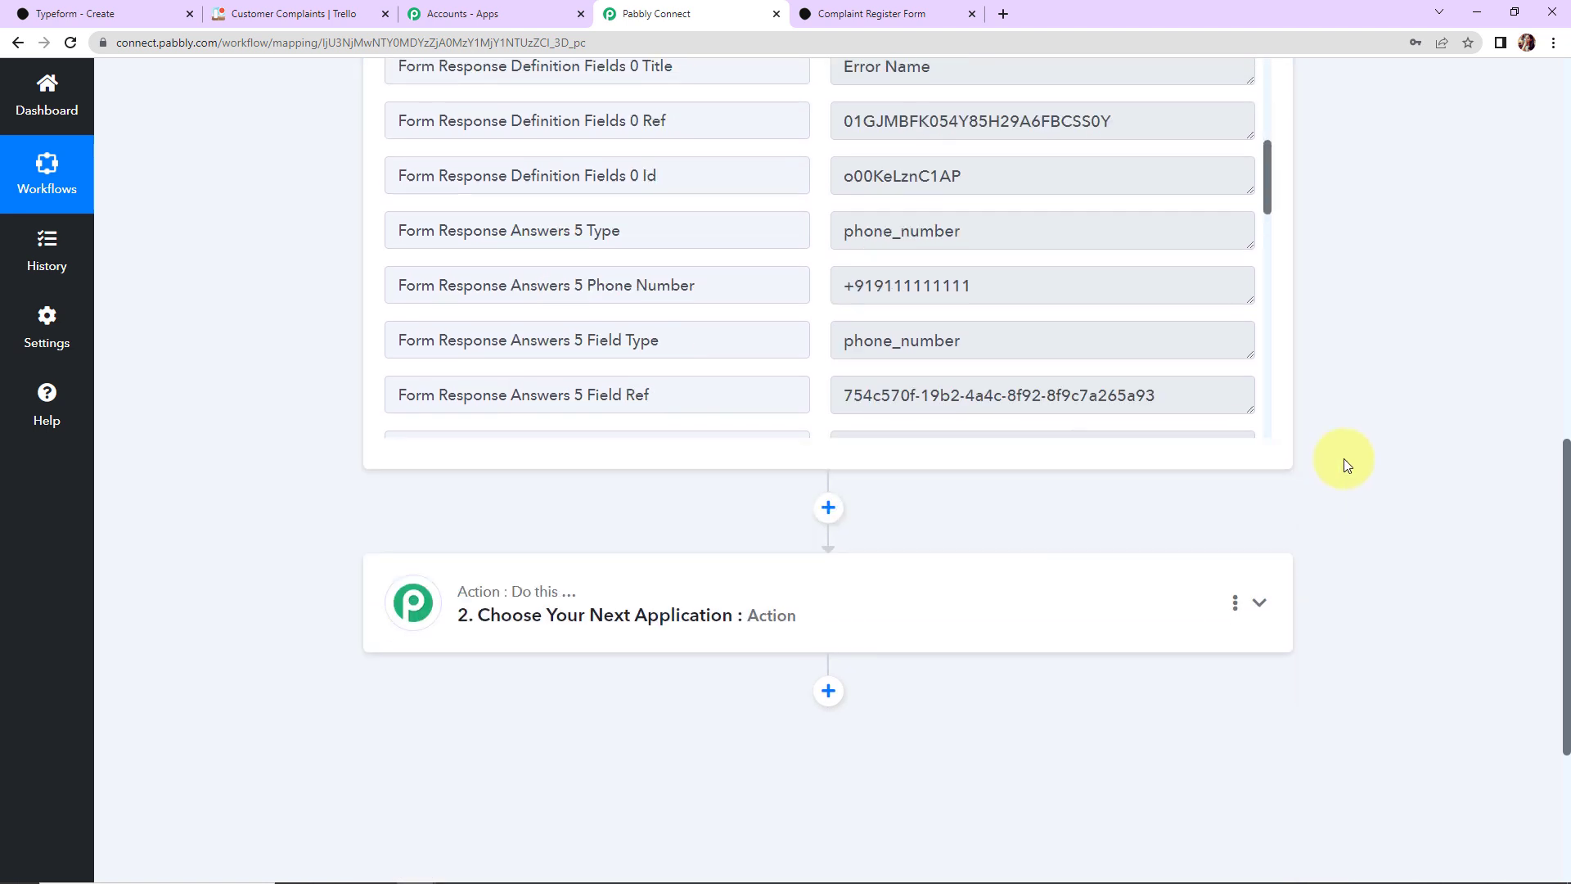
Step: Set the action to Trello's Create a Card (With Plain Text type Description) and begin connecting Trello
{"action": "left_click", "coordinate": [540, 489]}
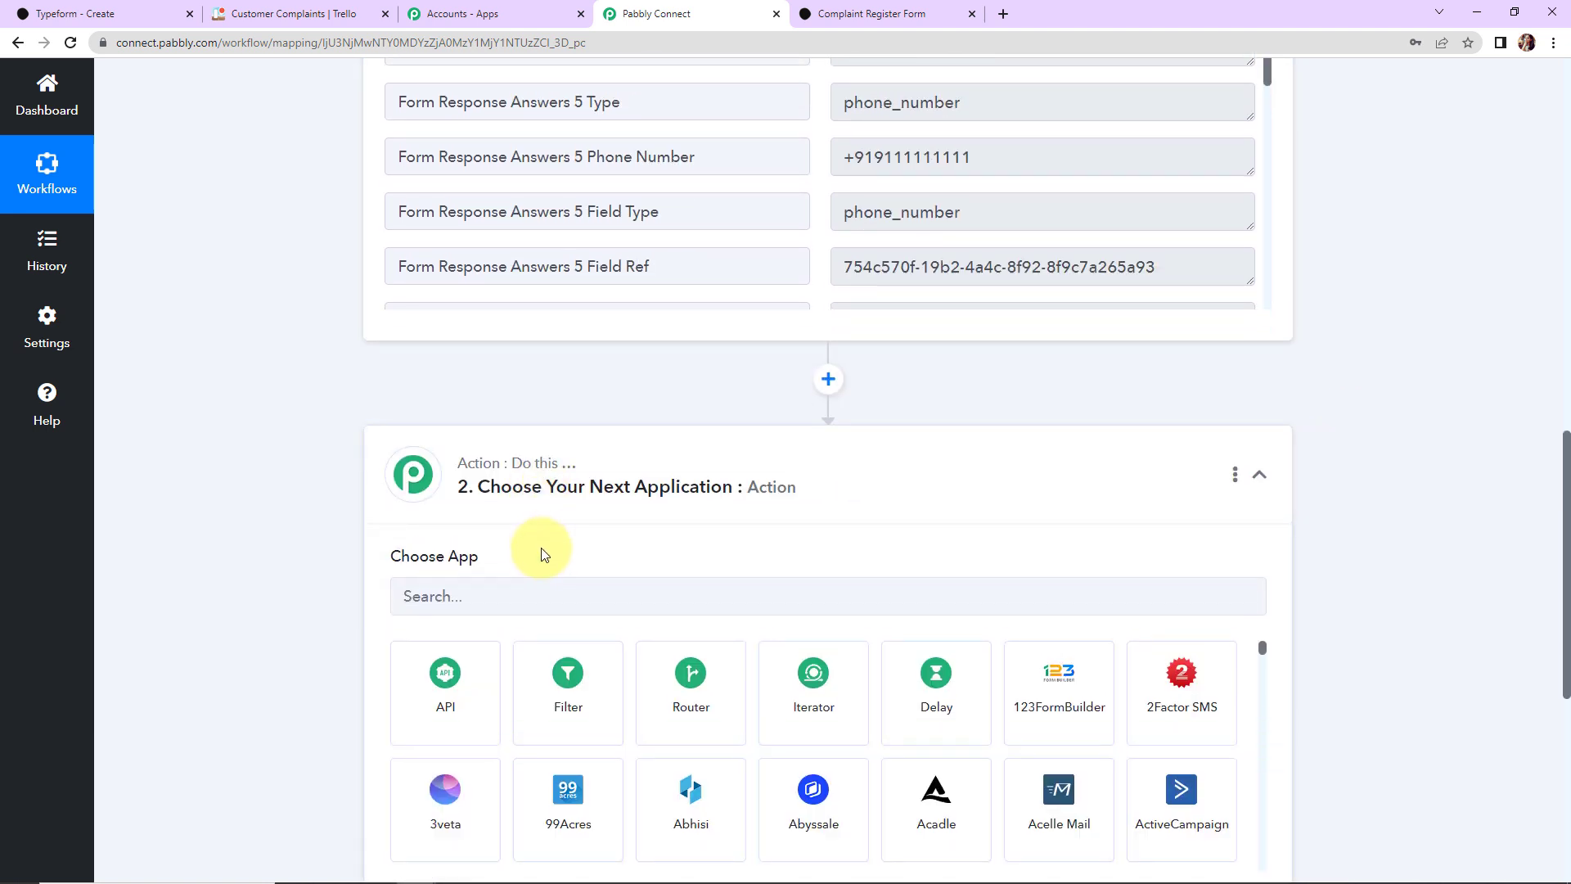
{"action": "left_click", "coordinate": [540, 588]}
{"action": "type", "text": "trello"}
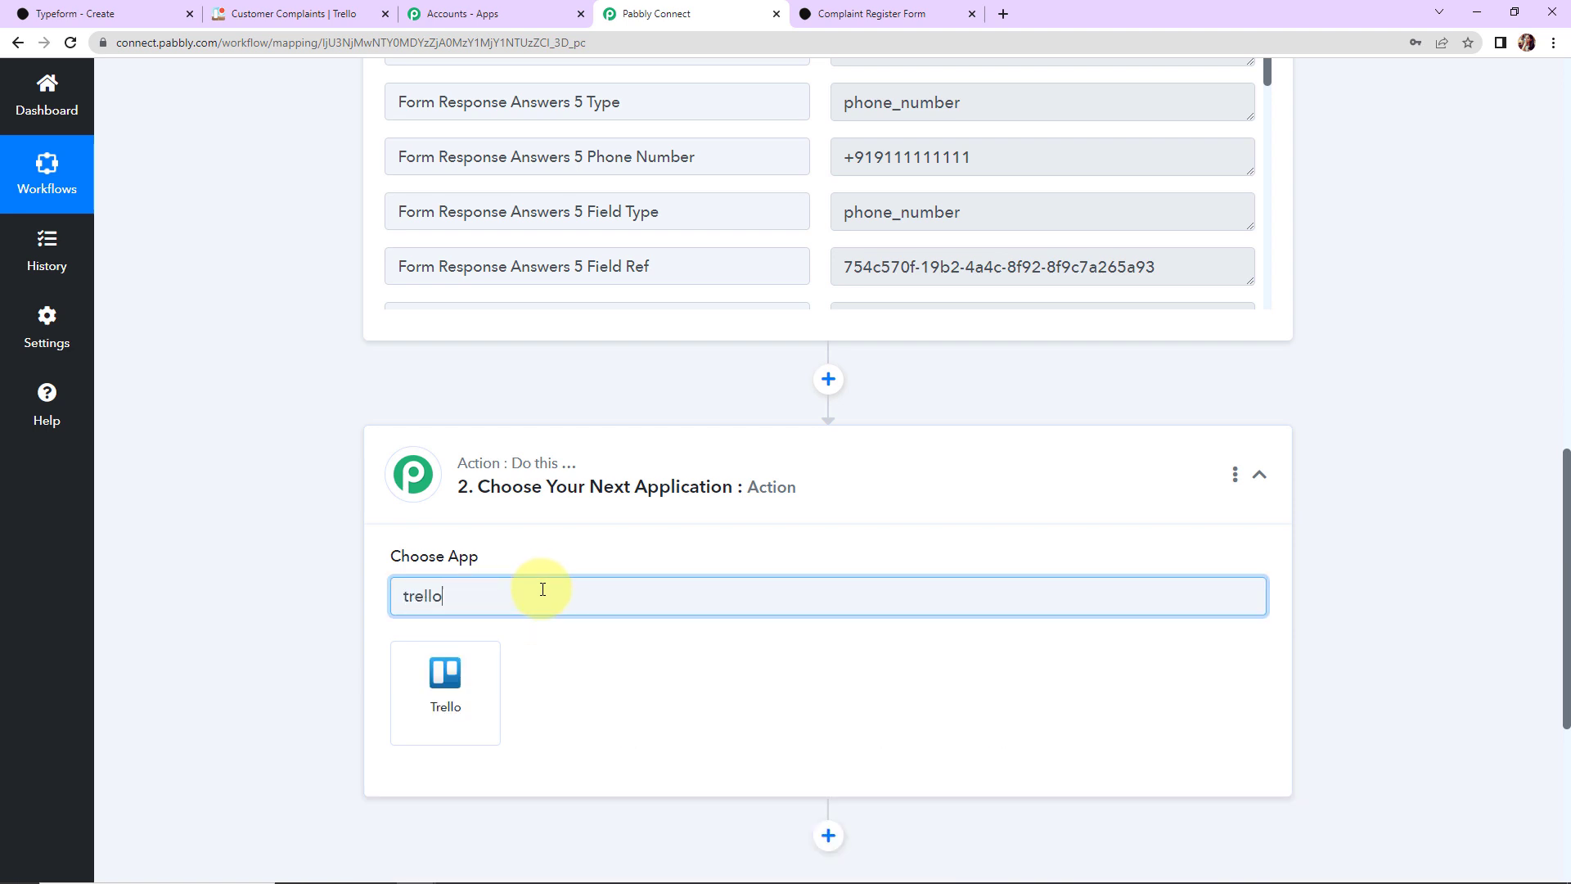
{"action": "left_click", "coordinate": [489, 689]}
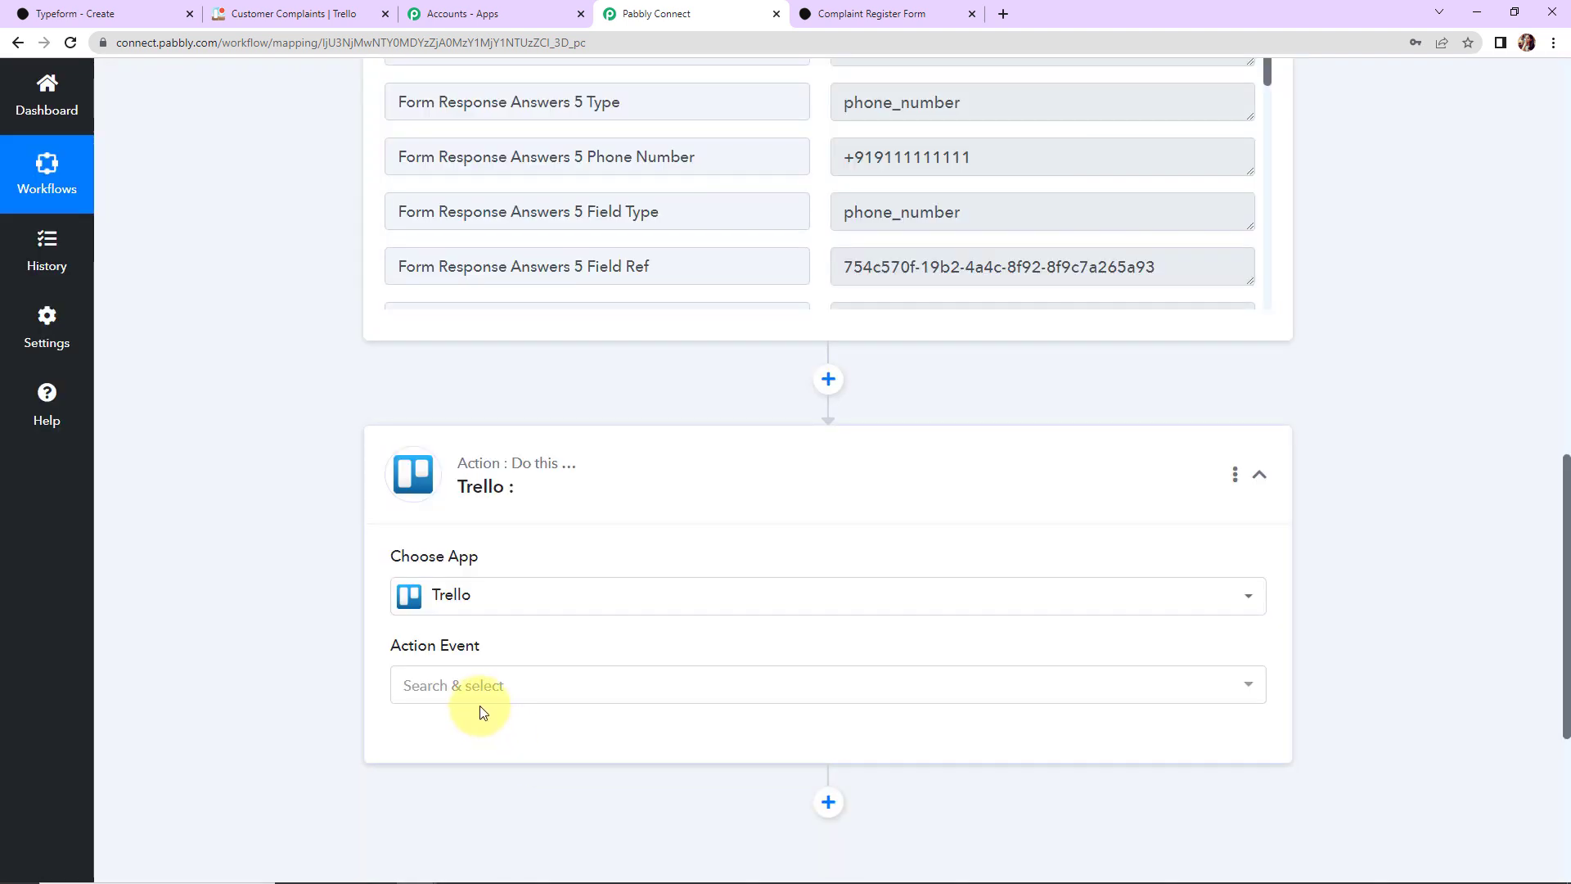
{"action": "left_click", "coordinate": [477, 694]}
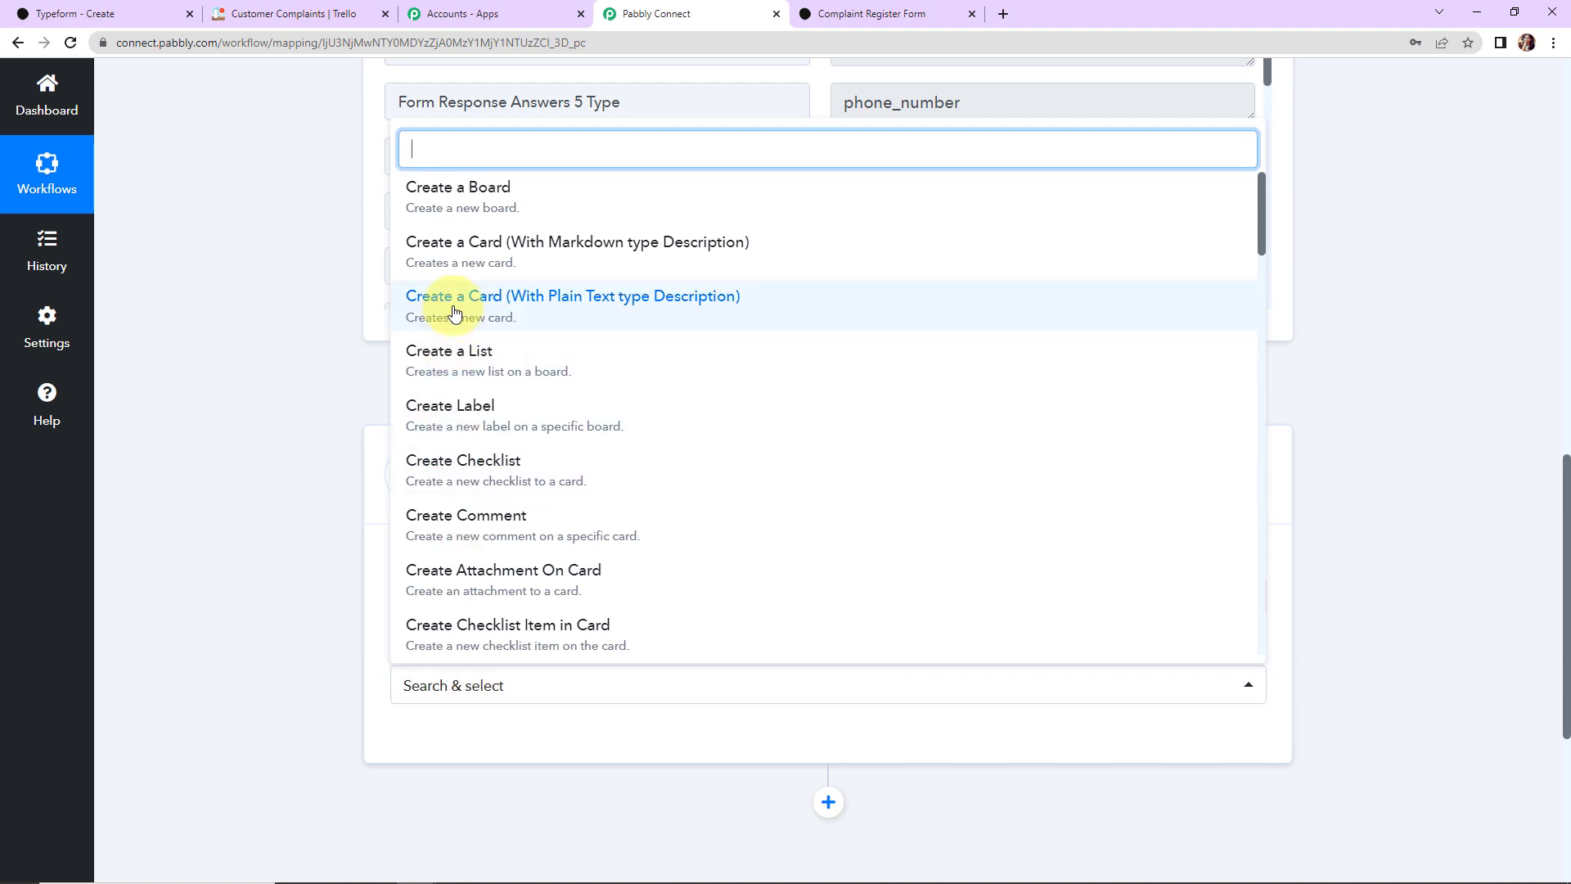
{"action": "left_click", "coordinate": [655, 311]}
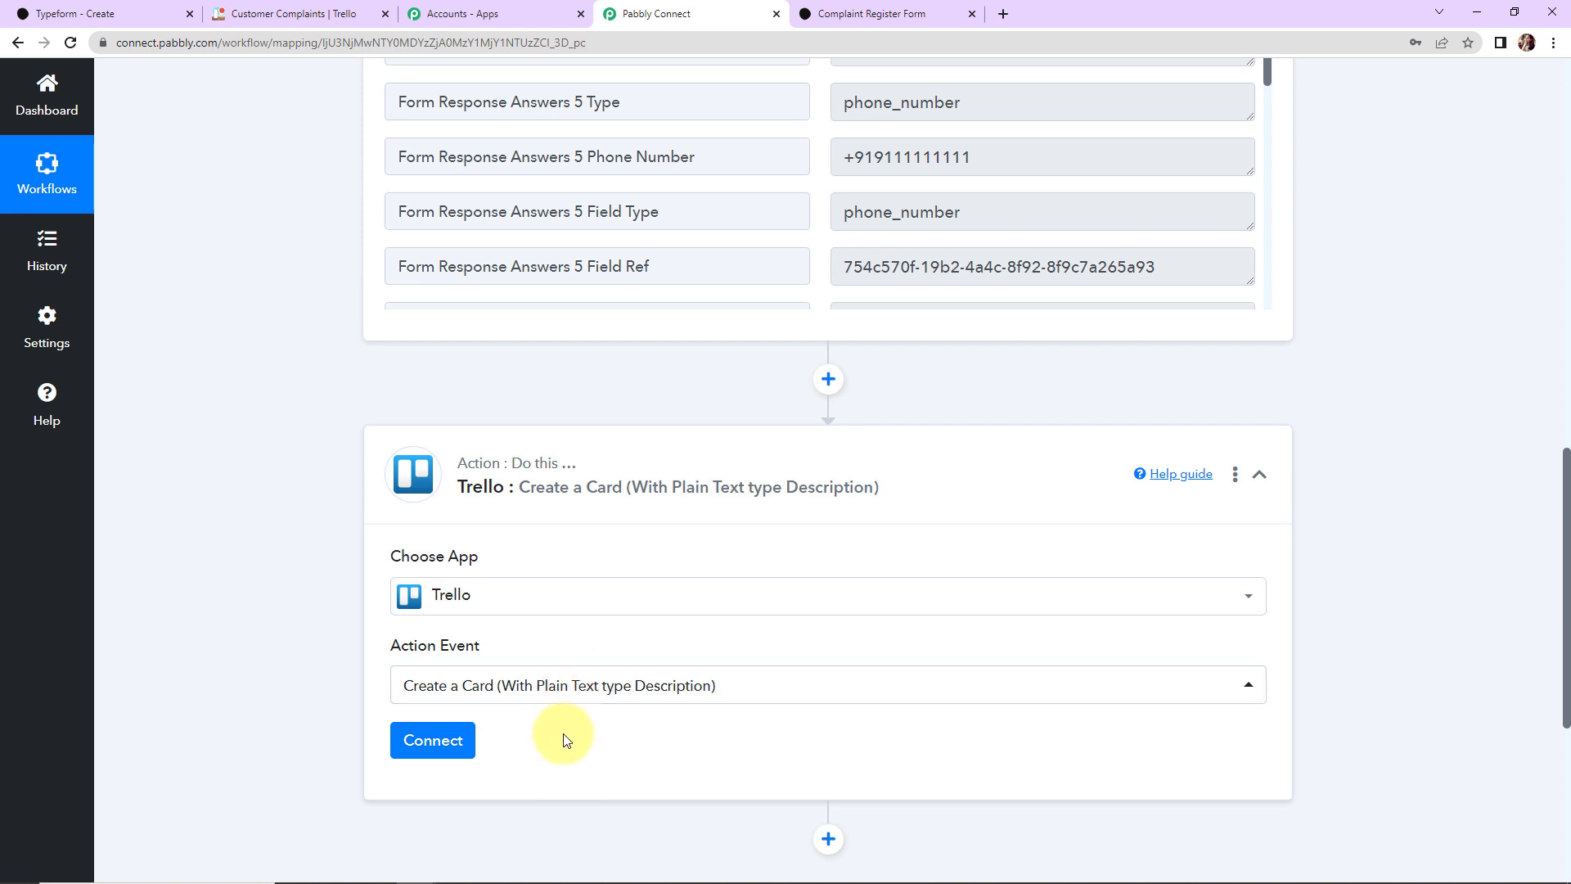
{"action": "left_click", "coordinate": [432, 741]}
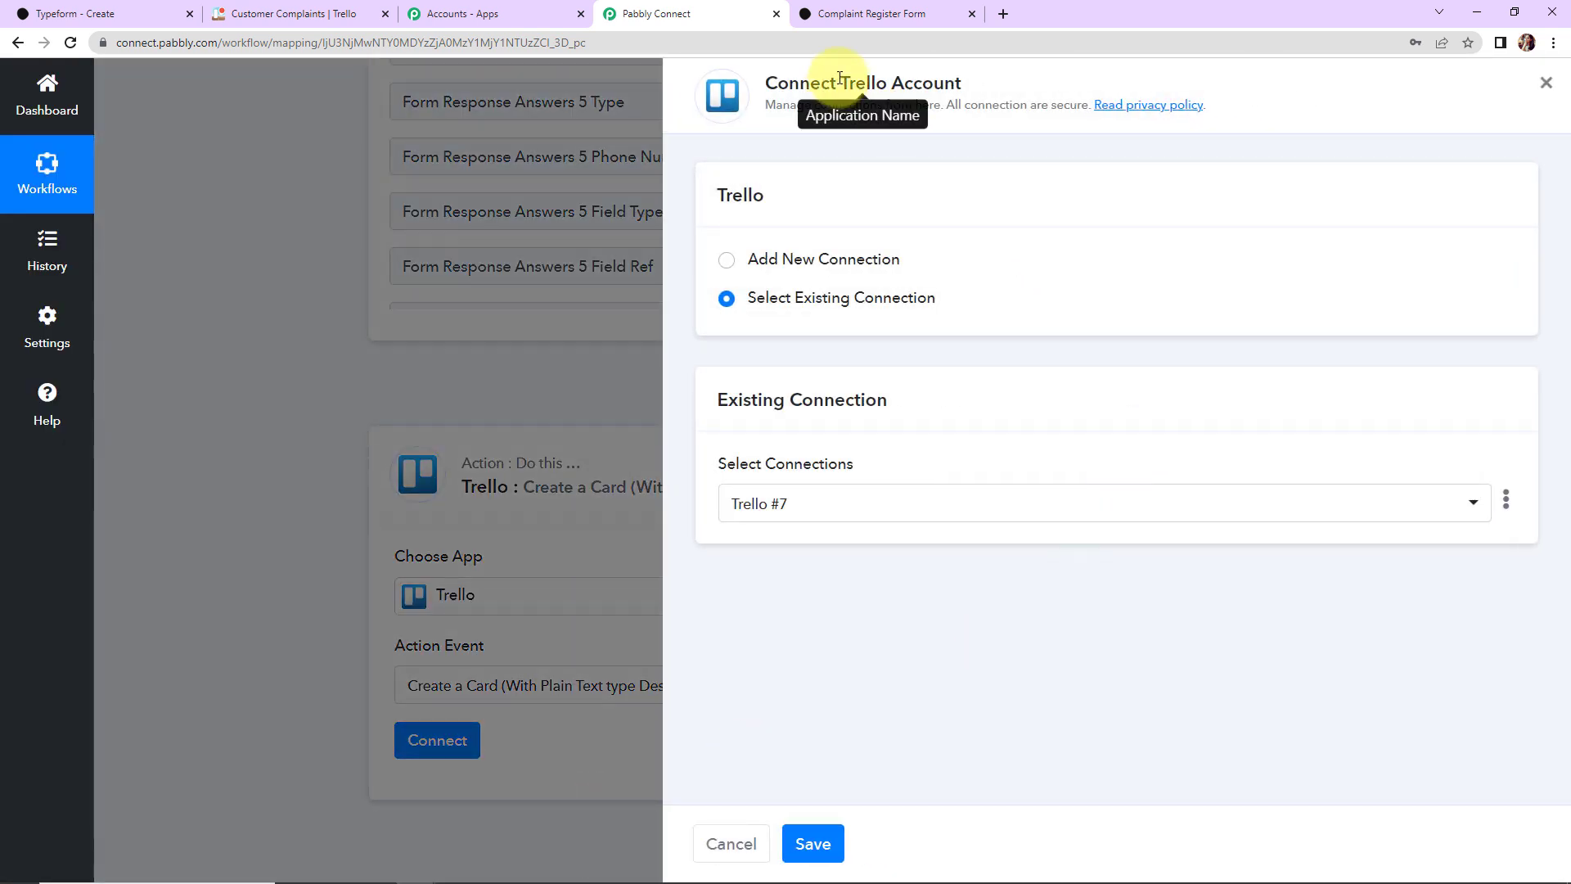
Step: Add a new Trello connection and open Trello's Developer API Keys page from the Token link
{"action": "left_click_drag", "start_coordinate": [840, 78], "coordinate": [1034, 77]}
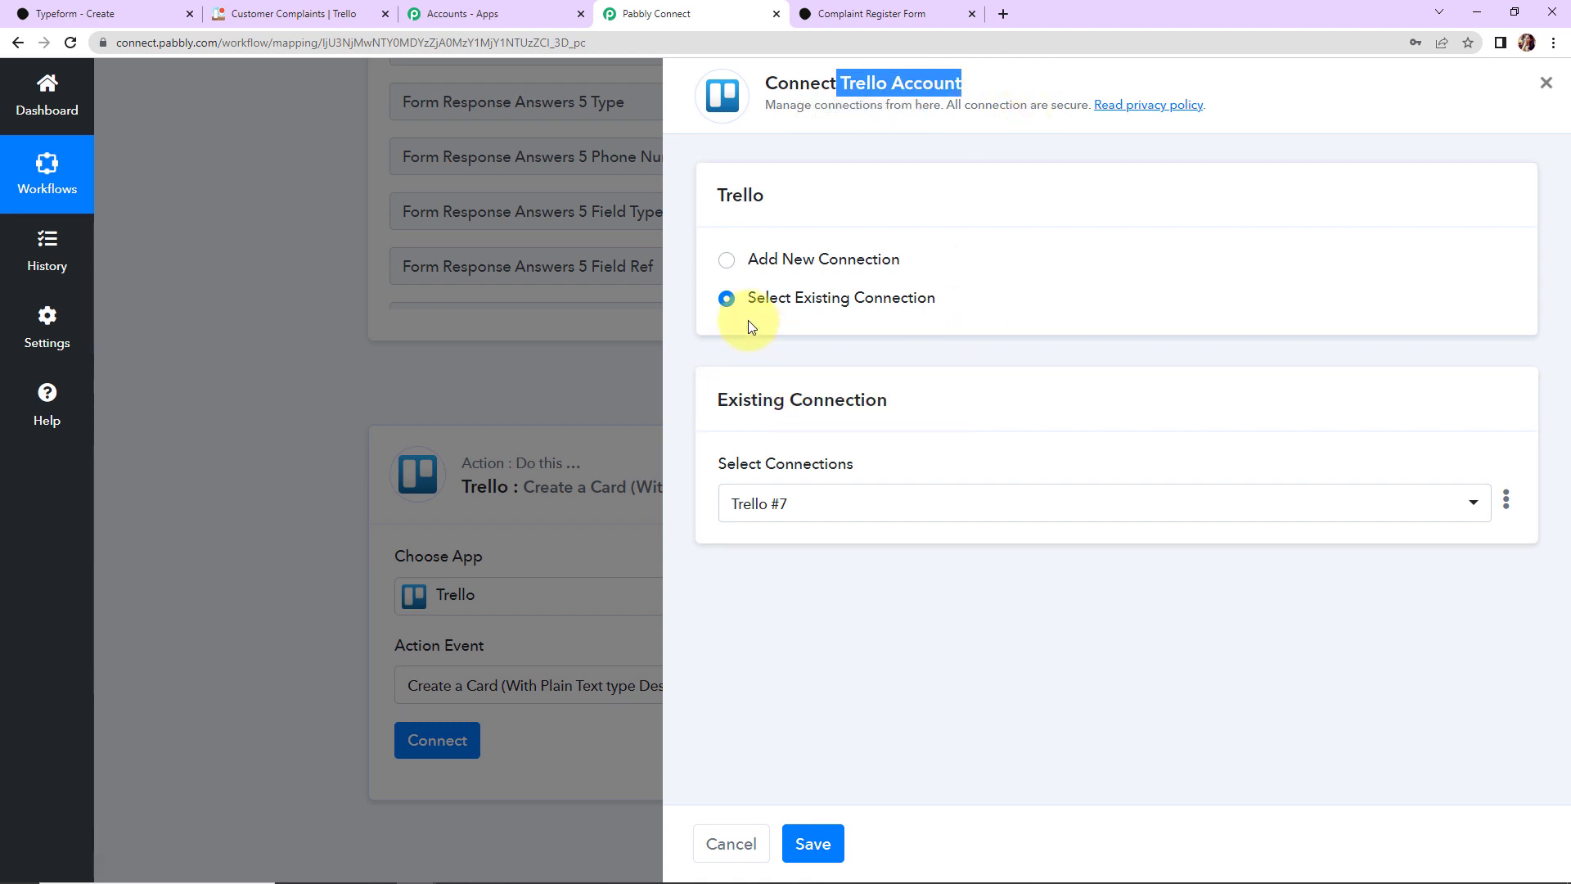
{"action": "left_click", "coordinate": [725, 270]}
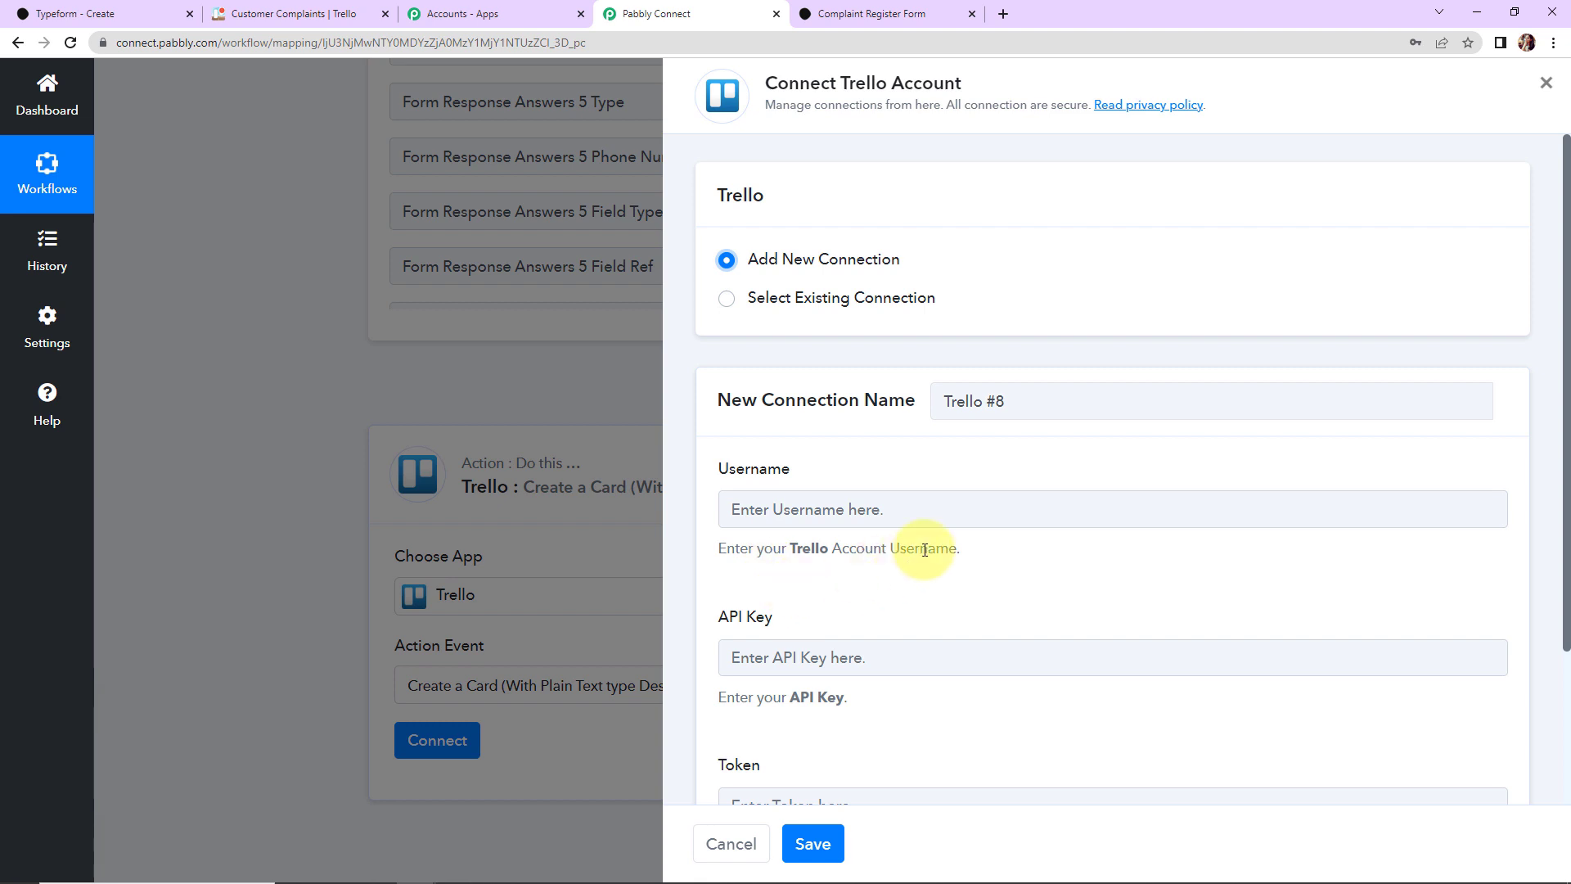
{"action": "scroll", "coordinate": [925, 550], "scroll_direction": "down", "scroll_amount": 2}
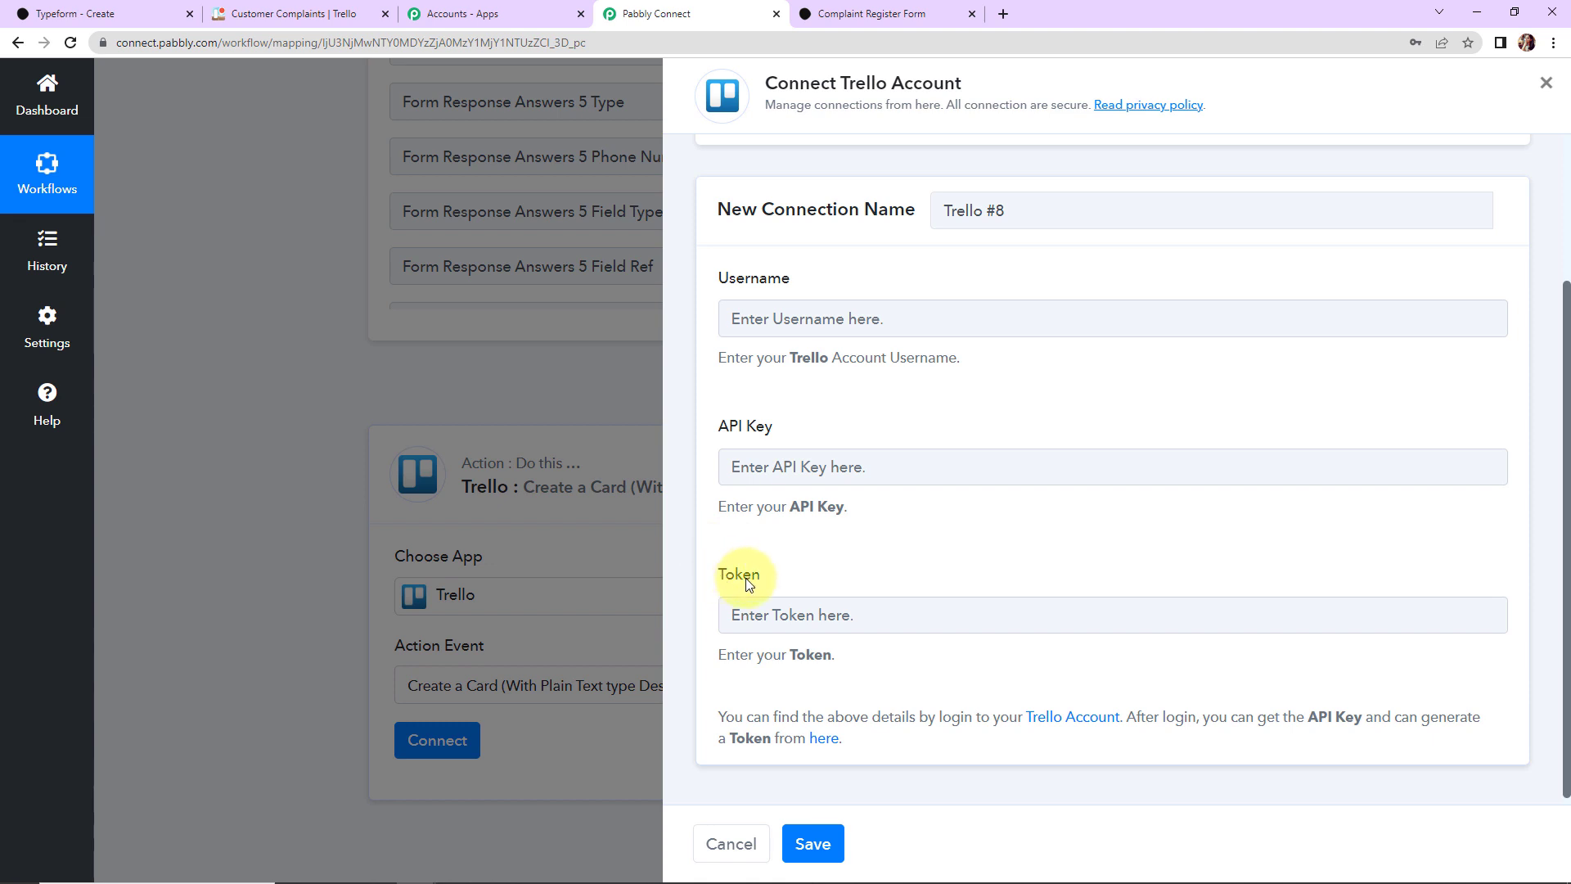
{"action": "left_click", "coordinate": [824, 741]}
{"action": "scroll", "coordinate": [876, 701], "scroll_direction": "down", "scroll_amount": 2}
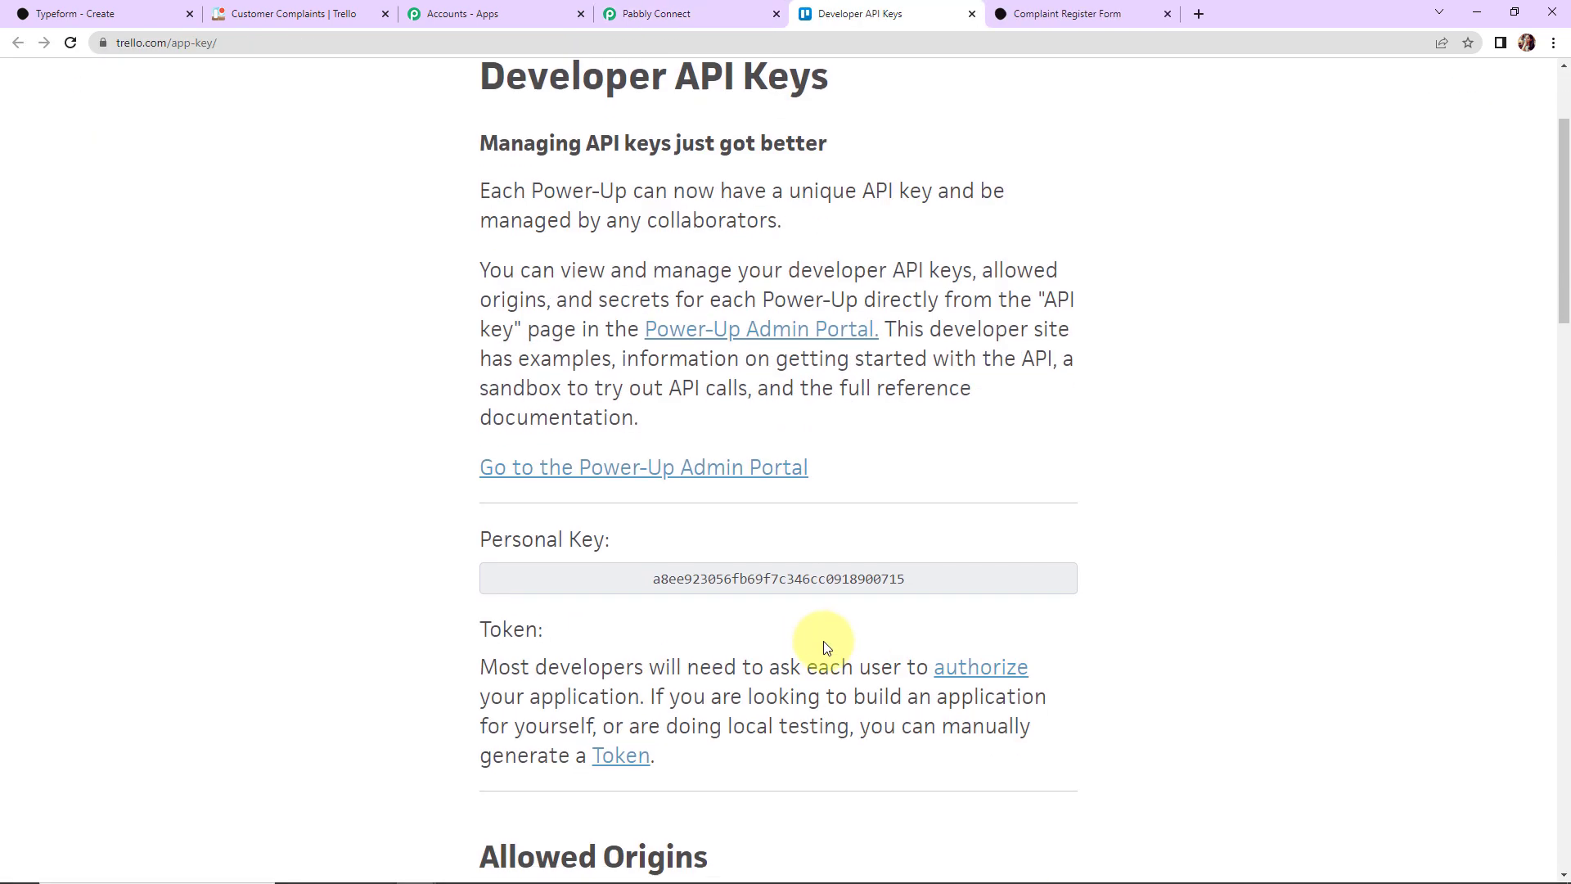
Step: Copy Trello's Personal API key into the connection's API Key field
{"action": "left_click_drag", "start_coordinate": [642, 589], "coordinate": [994, 561]}
{"action": "right_click", "coordinate": [851, 582]}
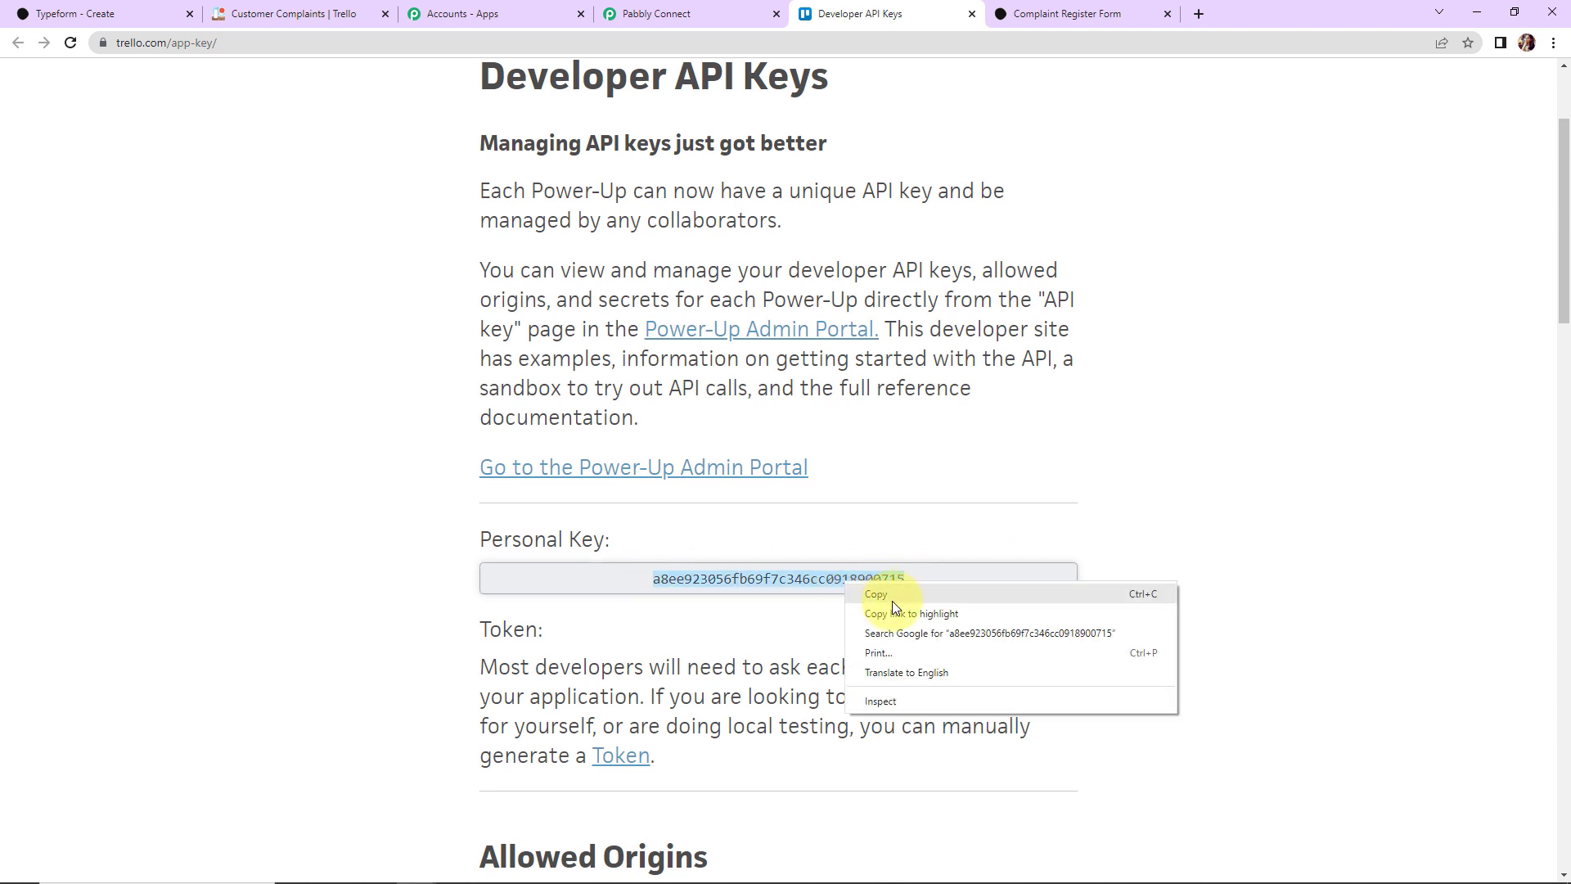
{"action": "left_click", "coordinate": [892, 595]}
{"action": "left_click", "coordinate": [718, 12]}
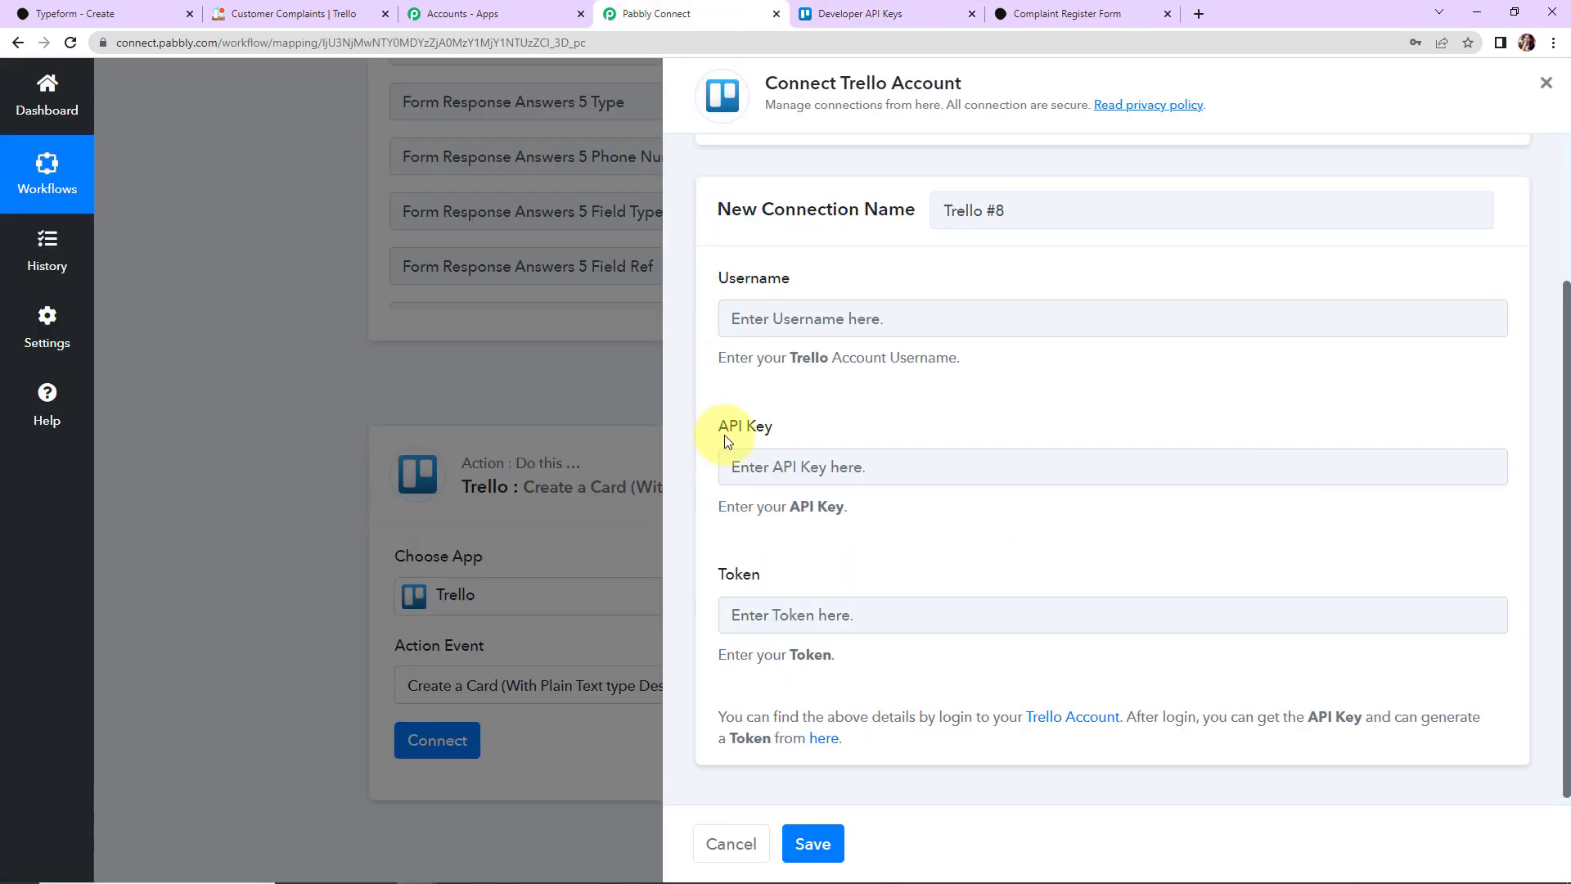
{"action": "left_click", "coordinate": [769, 465]}
{"action": "key", "text": "ctrl+v"}
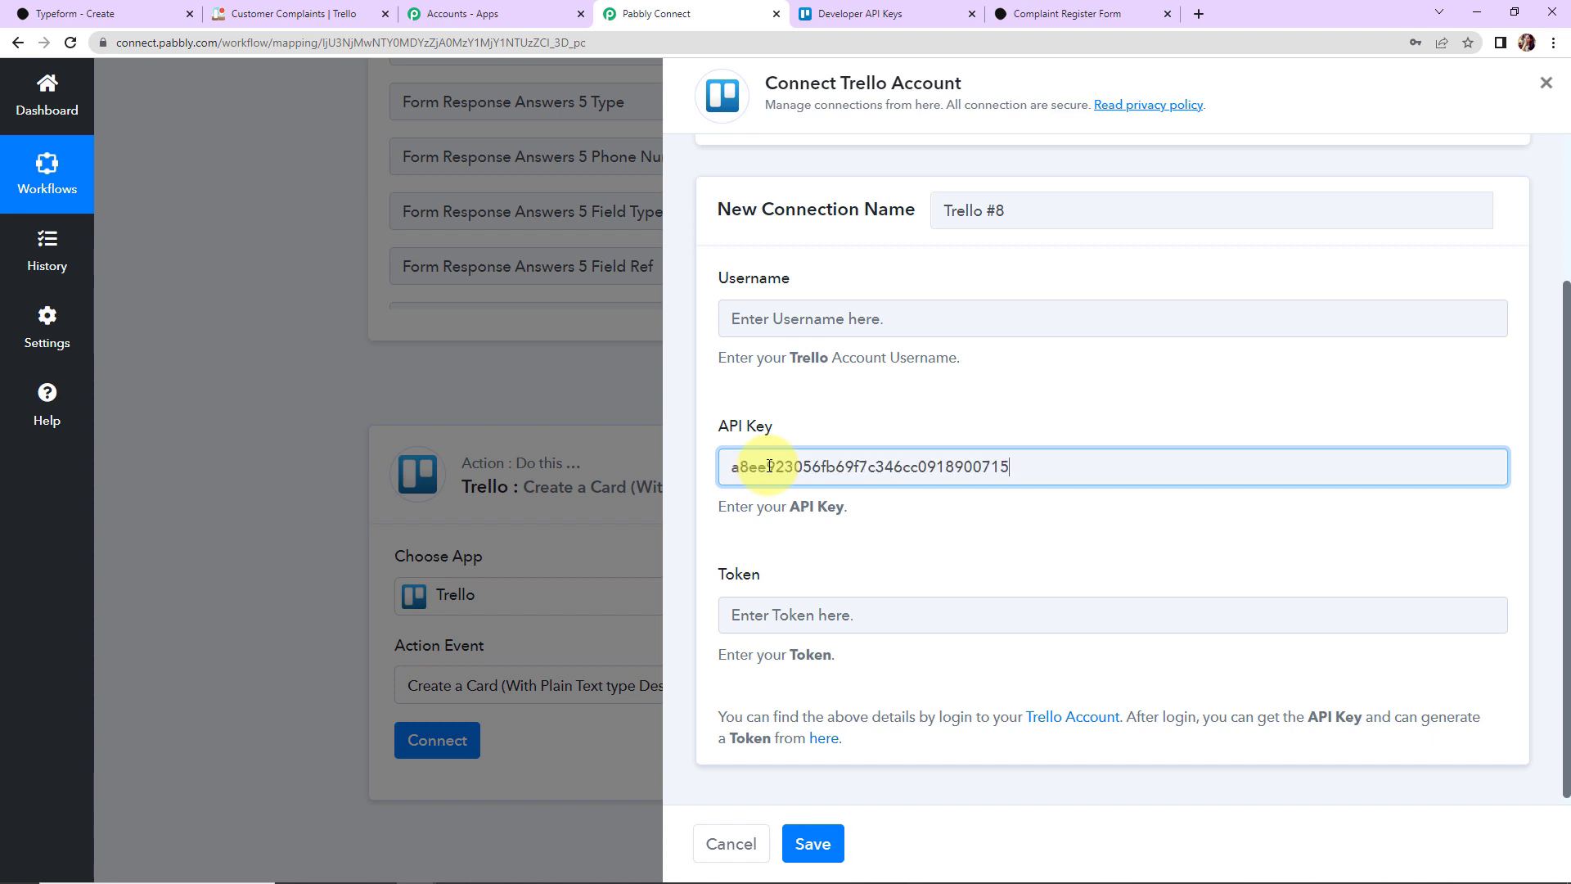
Step: Start generating a Trello token and paste the account username into the Username field
{"action": "left_click", "coordinate": [892, 15]}
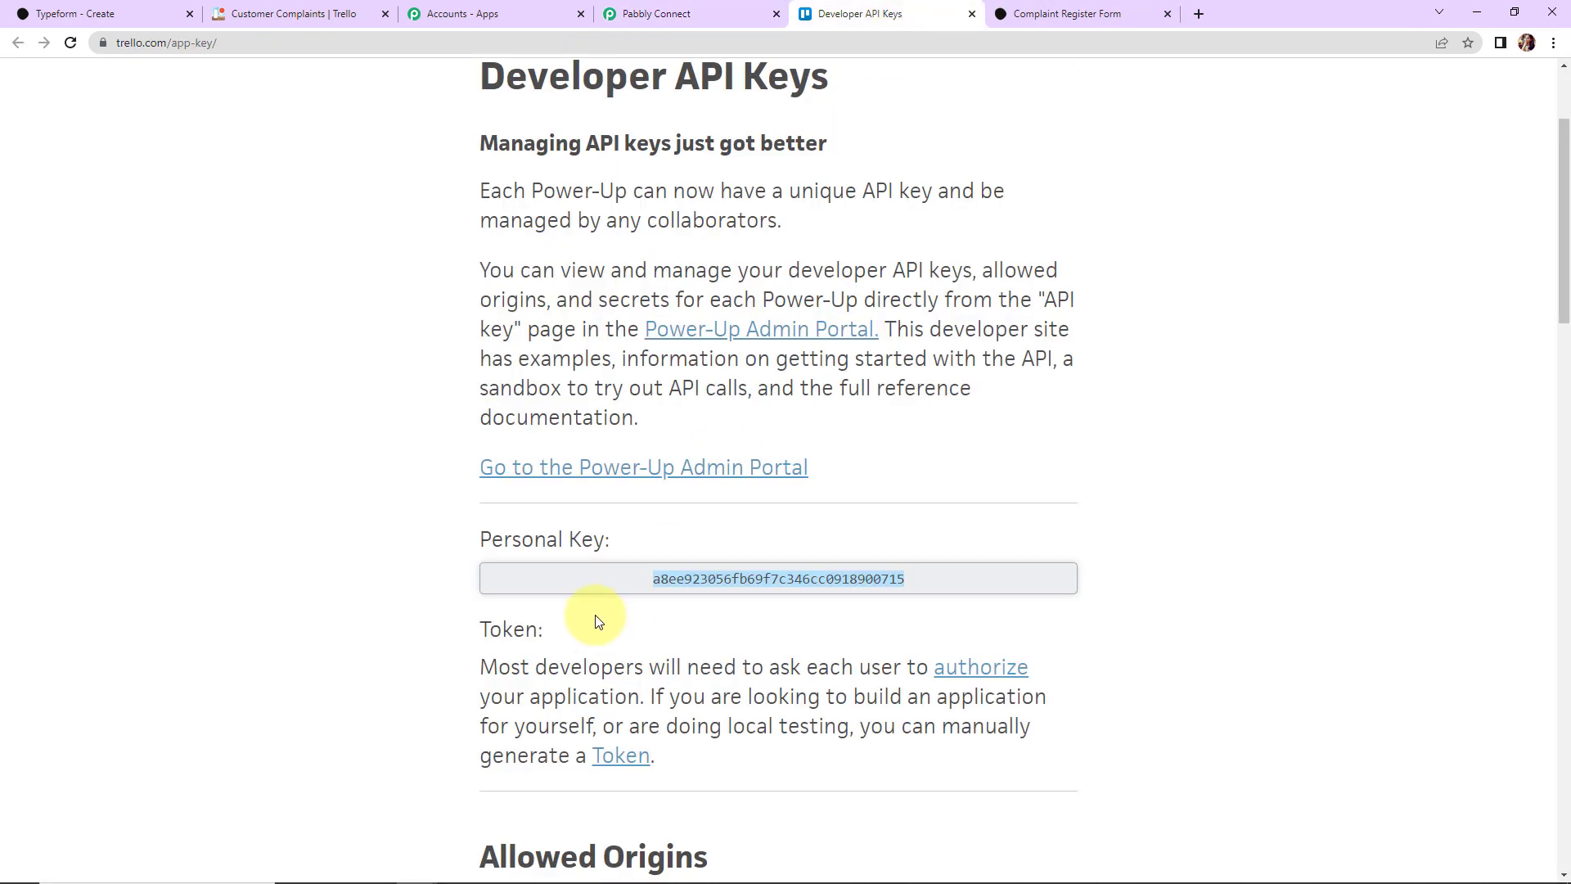
{"action": "scroll", "coordinate": [599, 619], "scroll_direction": "down", "scroll_amount": 2}
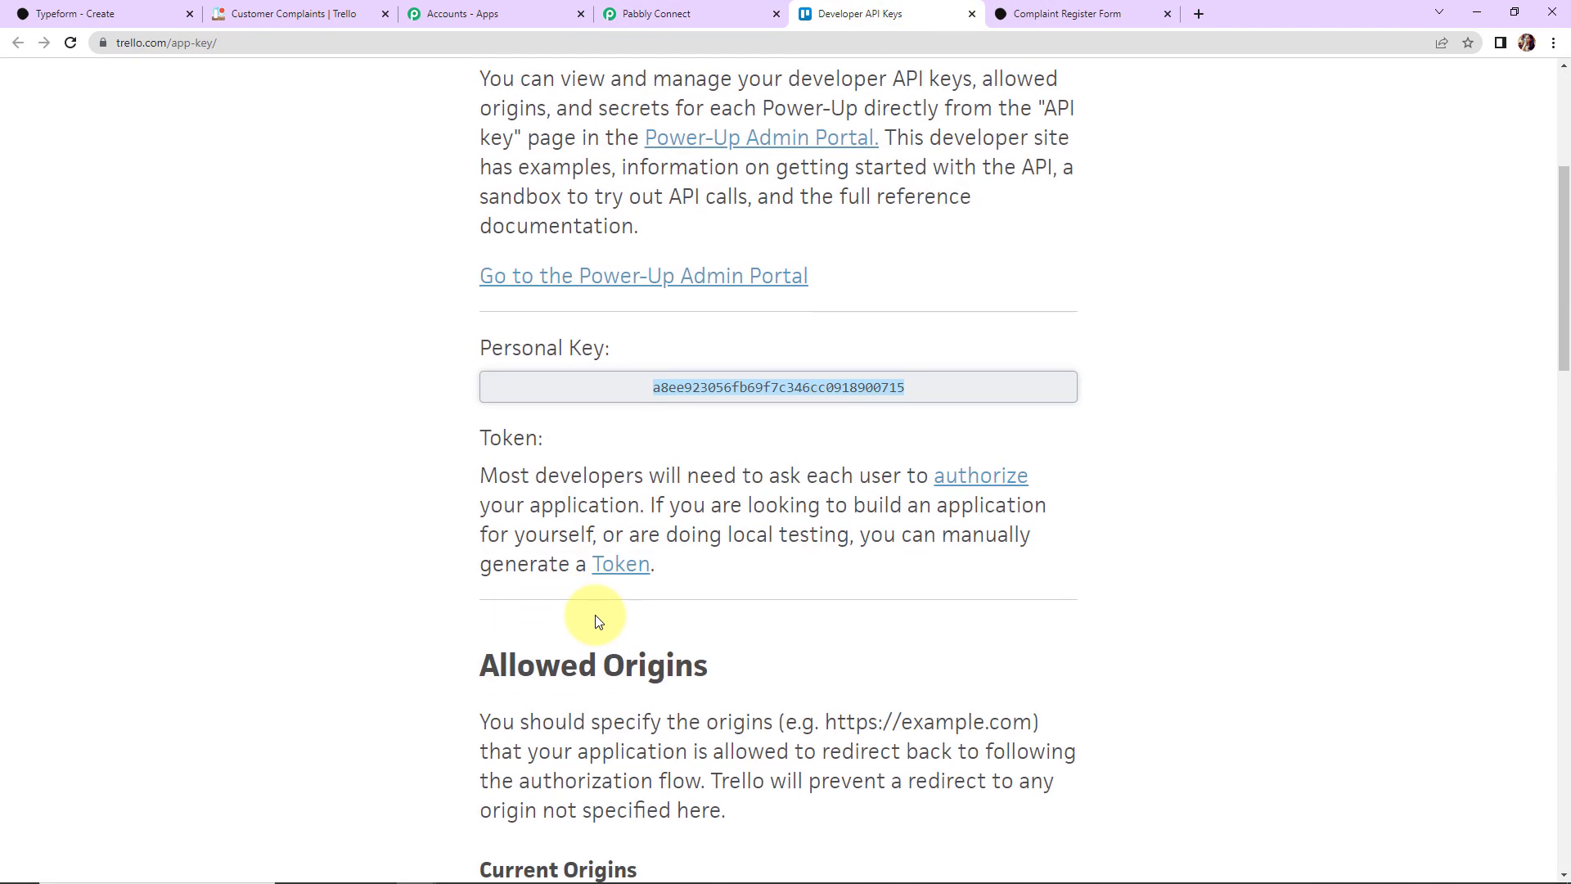
{"action": "left_click", "coordinate": [620, 564]}
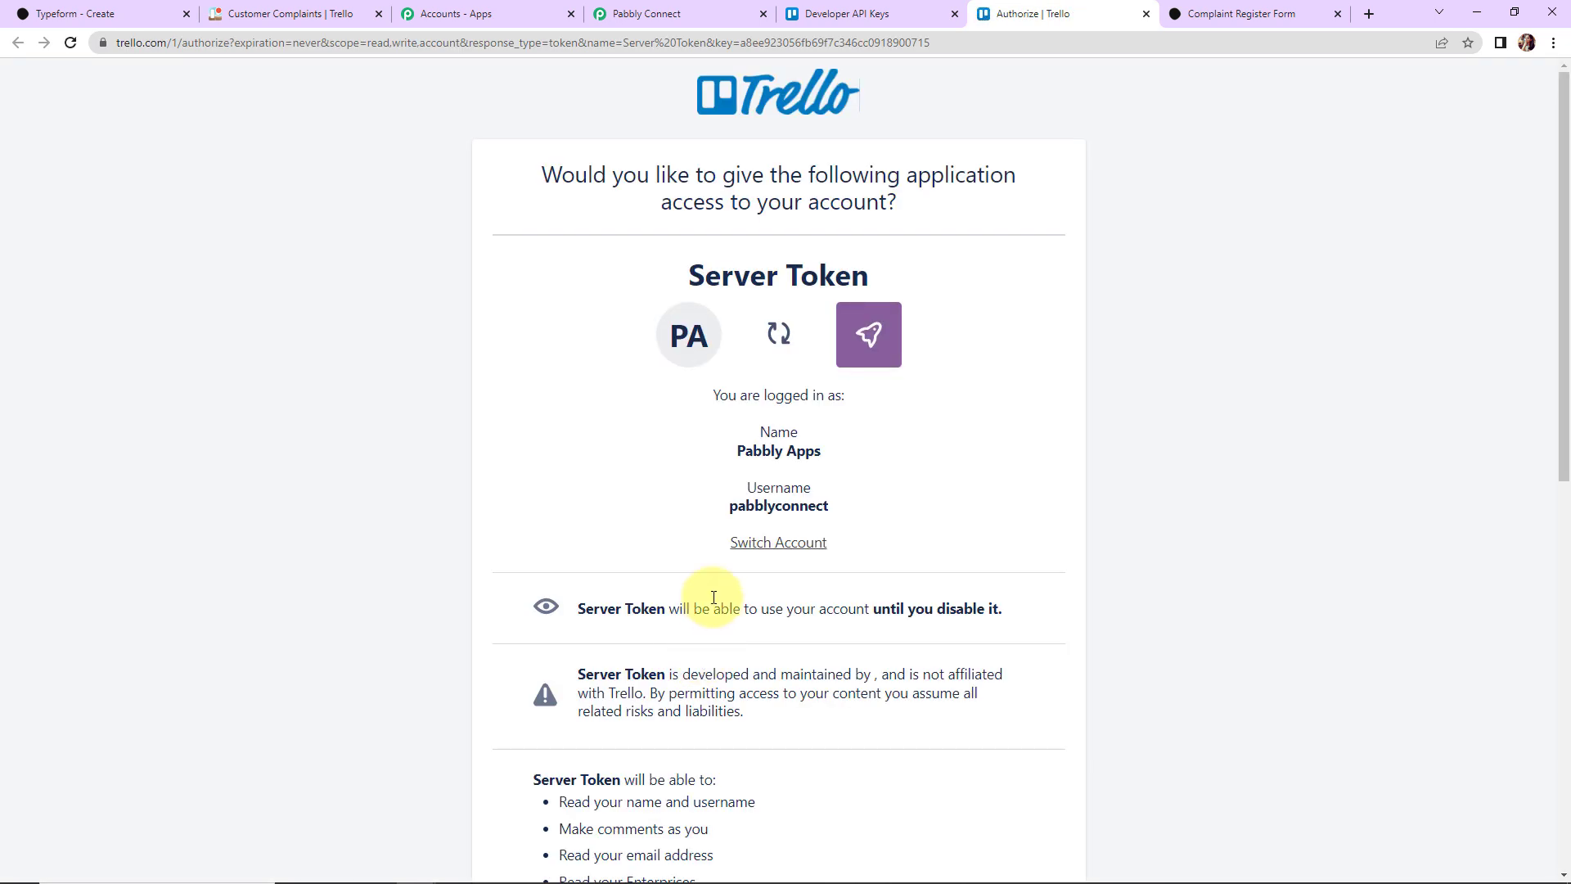
{"action": "left_click_drag", "start_coordinate": [701, 504], "coordinate": [891, 515]}
{"action": "right_click", "coordinate": [814, 505]}
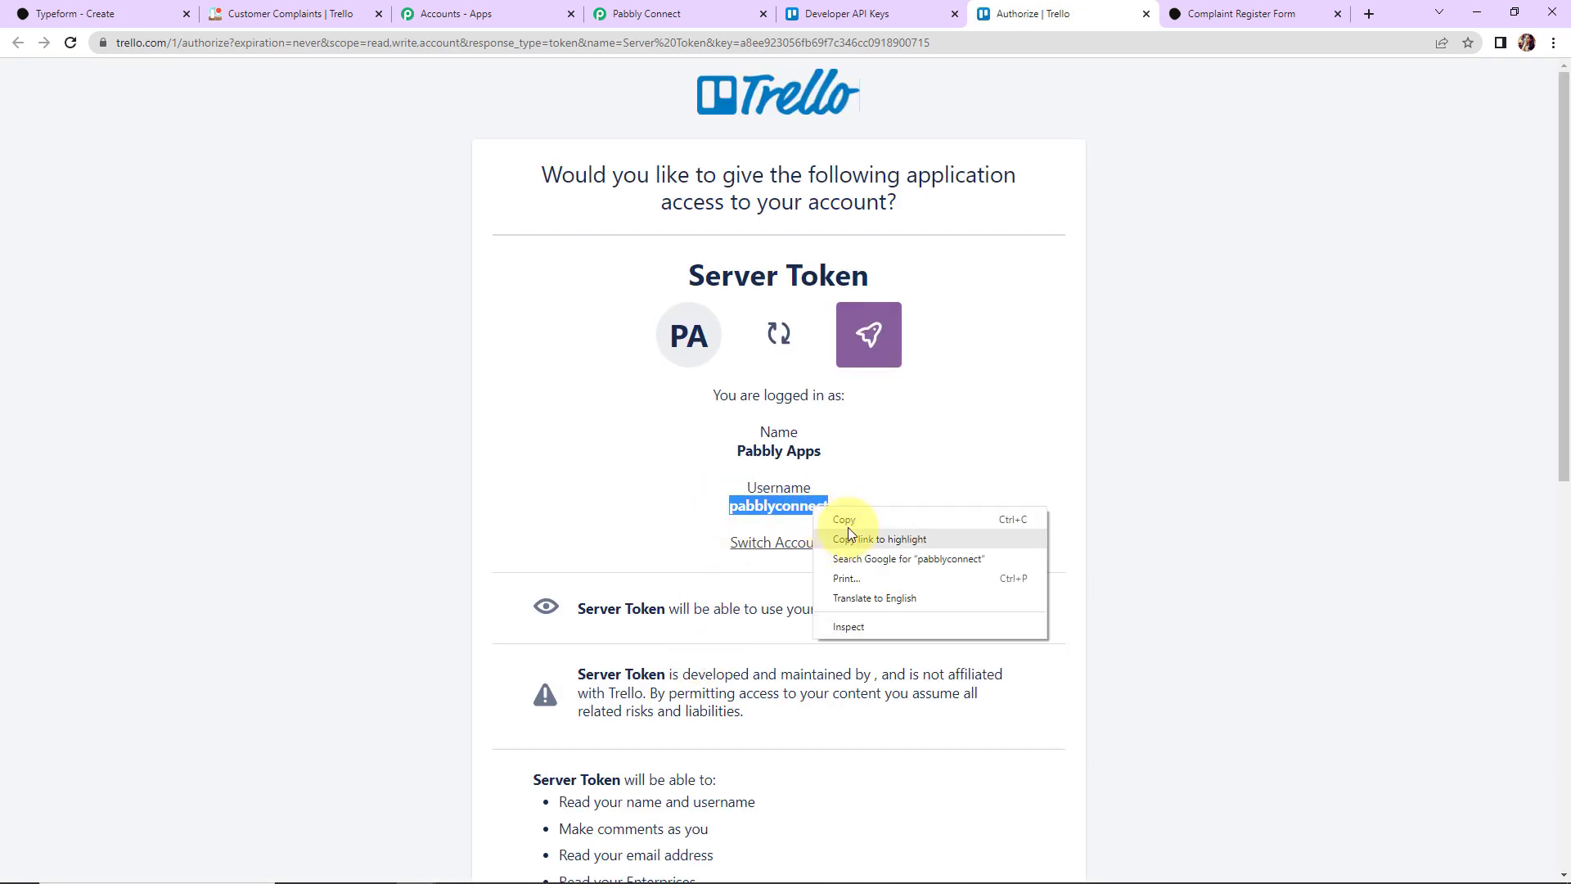
{"action": "left_click", "coordinate": [851, 525]}
{"action": "left_click", "coordinate": [638, 14]}
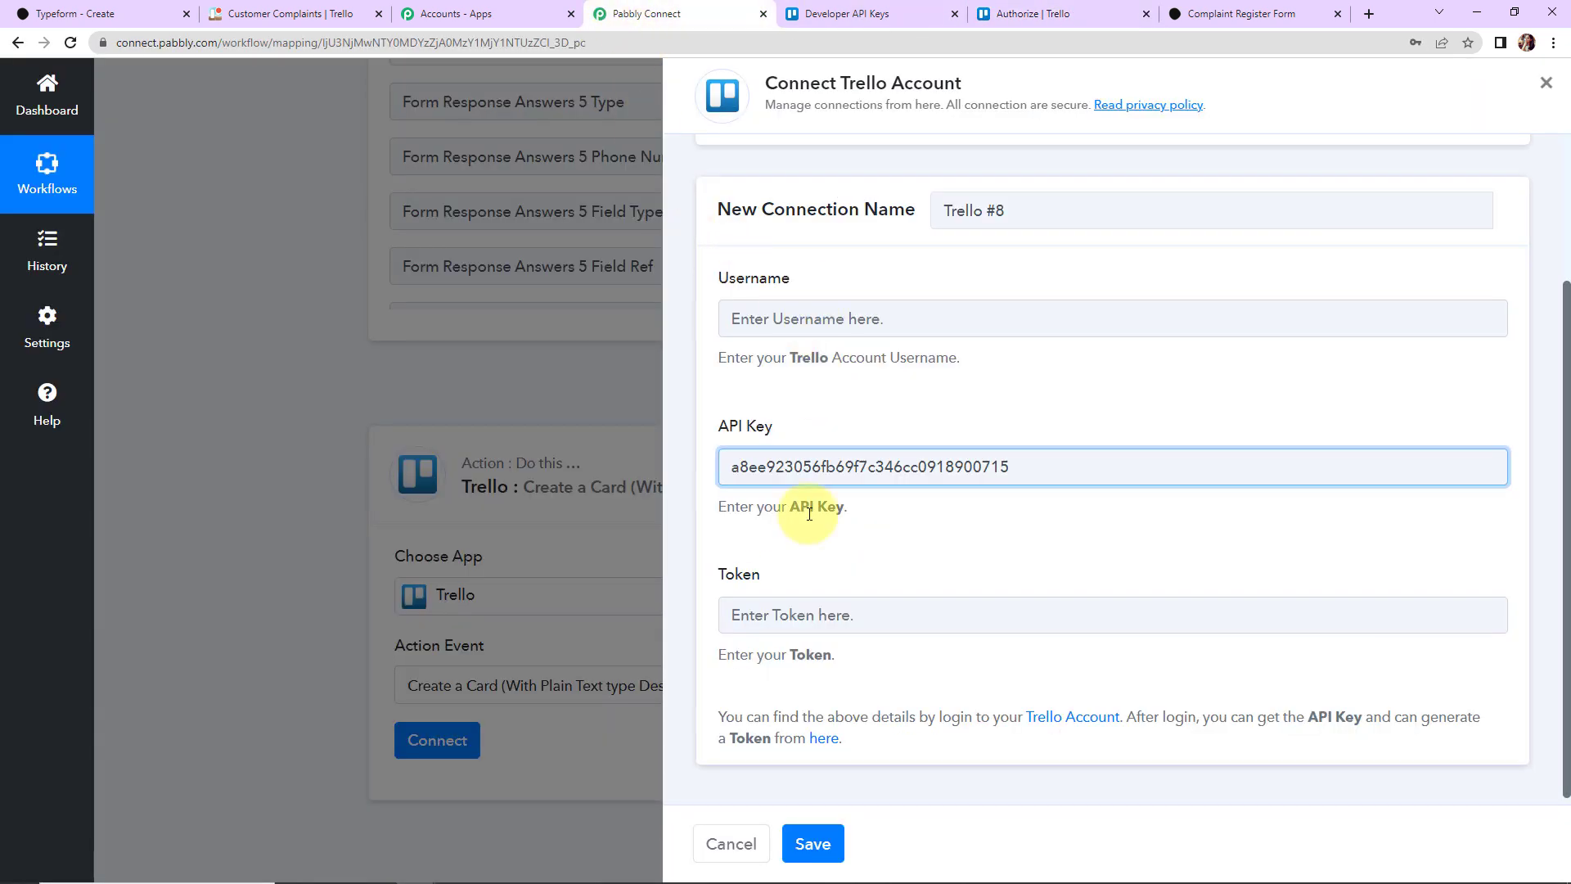
{"action": "left_click", "coordinate": [787, 319]}
{"action": "key", "text": "ctrl+v"}
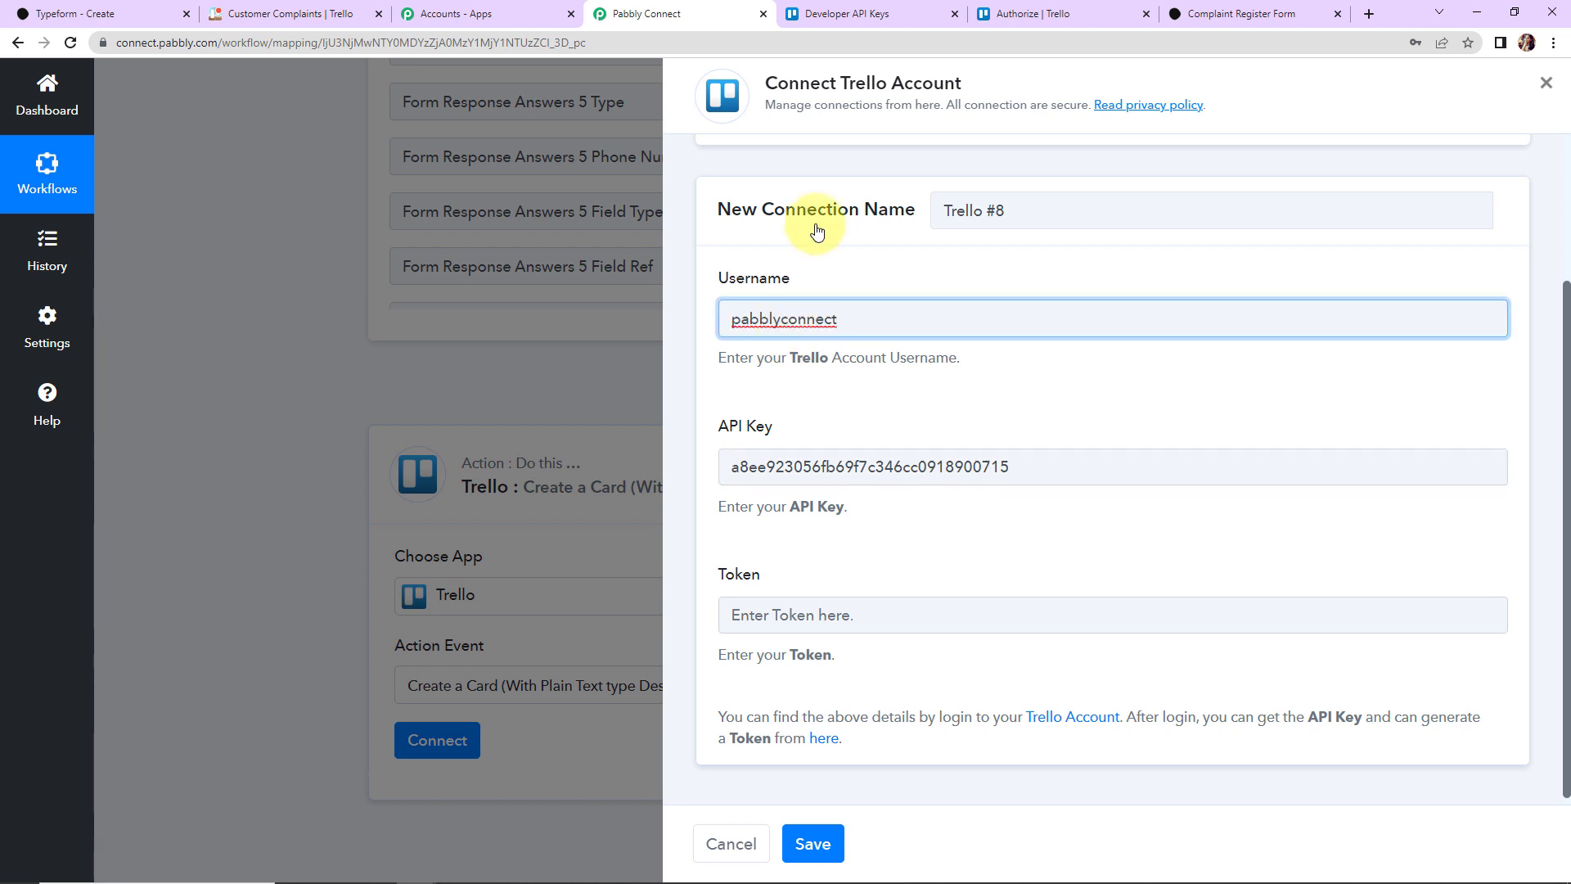
Step: Paste the generated Trello token into the Token field and save the connection
{"action": "left_click", "coordinate": [1063, 14]}
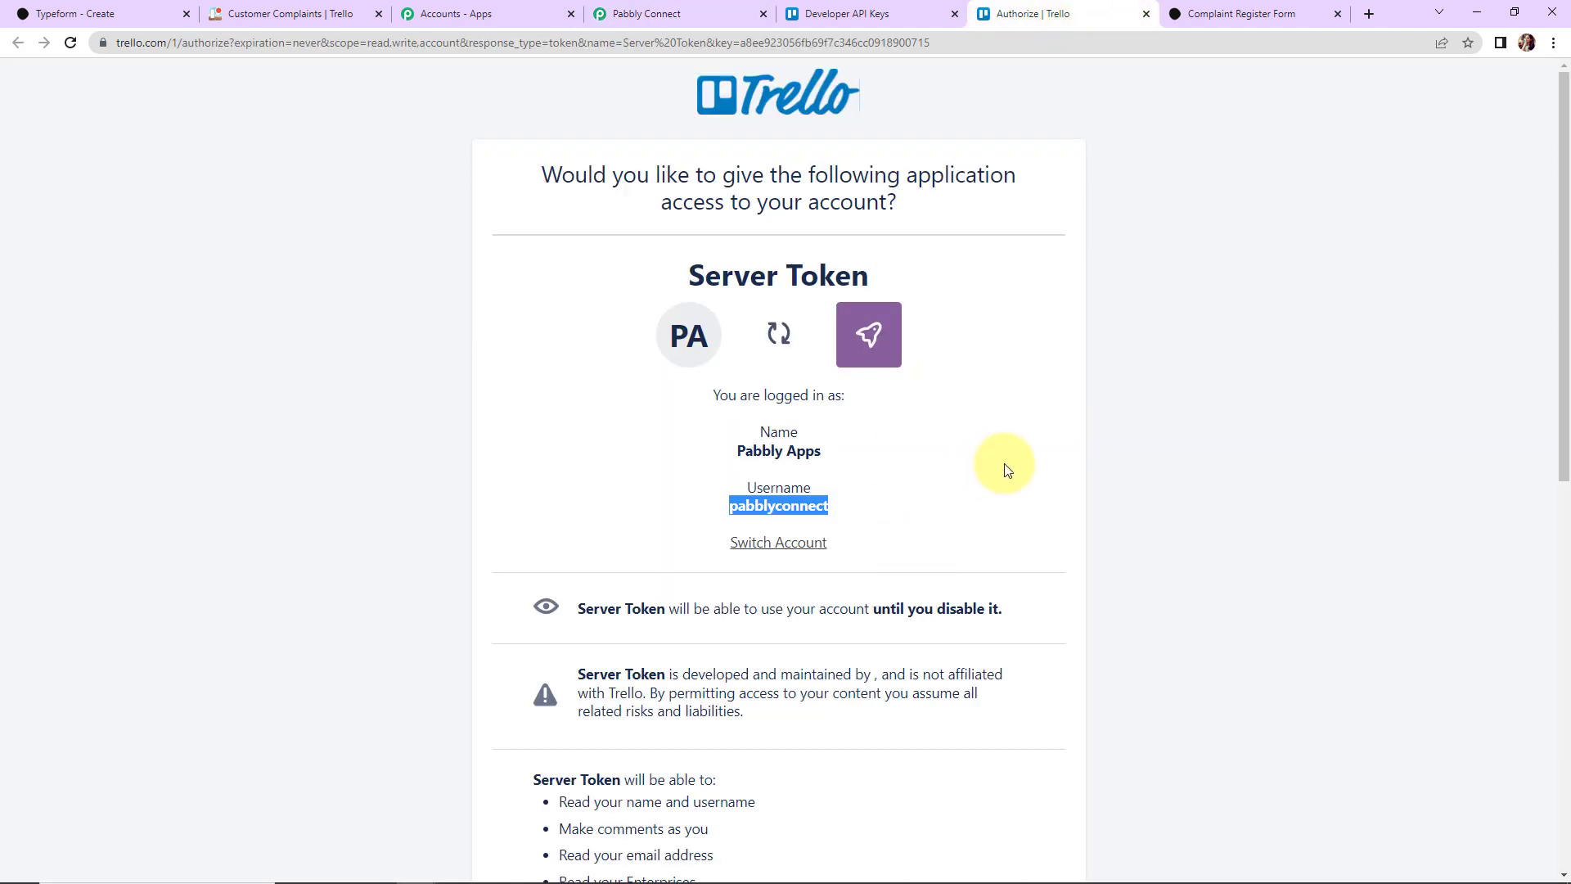
{"action": "scroll", "coordinate": [1005, 466], "scroll_direction": "down", "scroll_amount": 10}
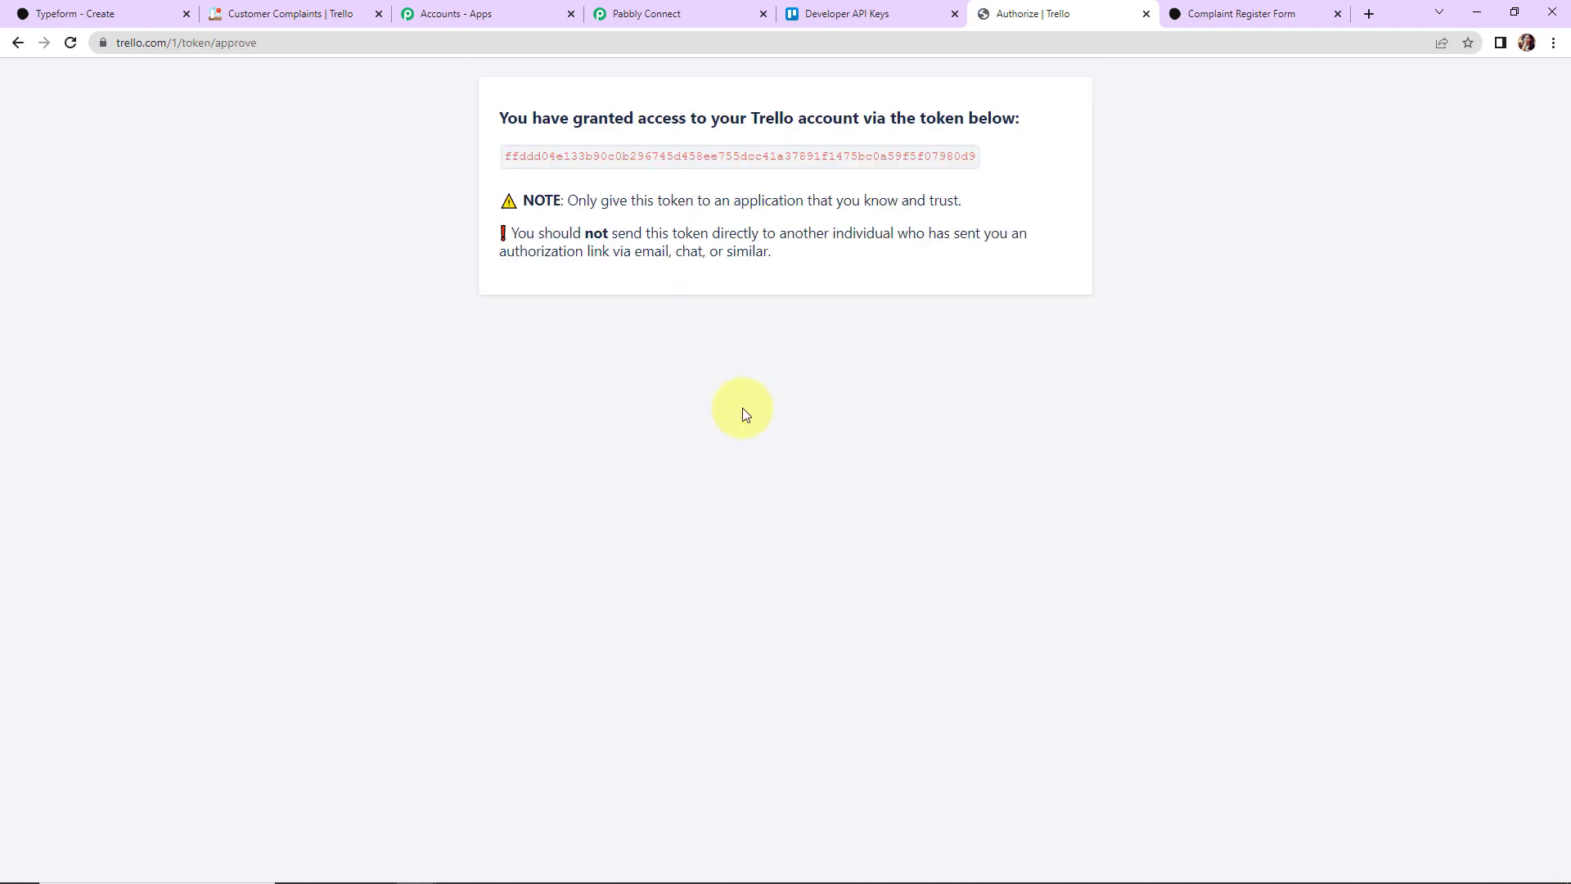
{"action": "left_click_drag", "start_coordinate": [505, 155], "coordinate": [973, 168]}
{"action": "right_click", "coordinate": [974, 170]}
{"action": "left_click", "coordinate": [975, 172]}
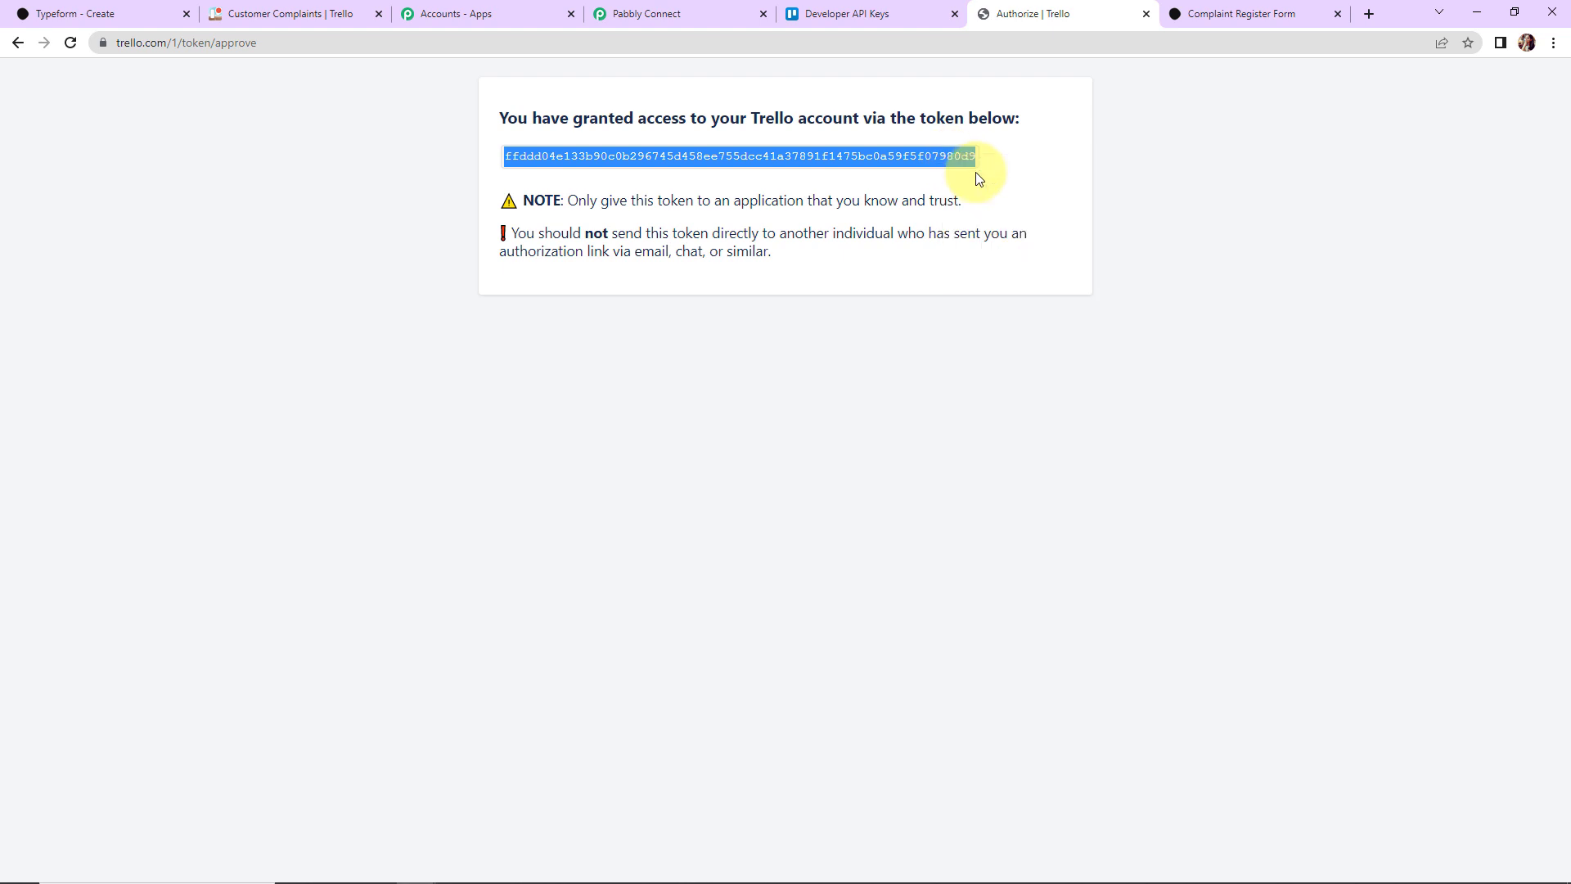
{"action": "left_click", "coordinate": [671, 6]}
{"action": "left_click", "coordinate": [801, 618]}
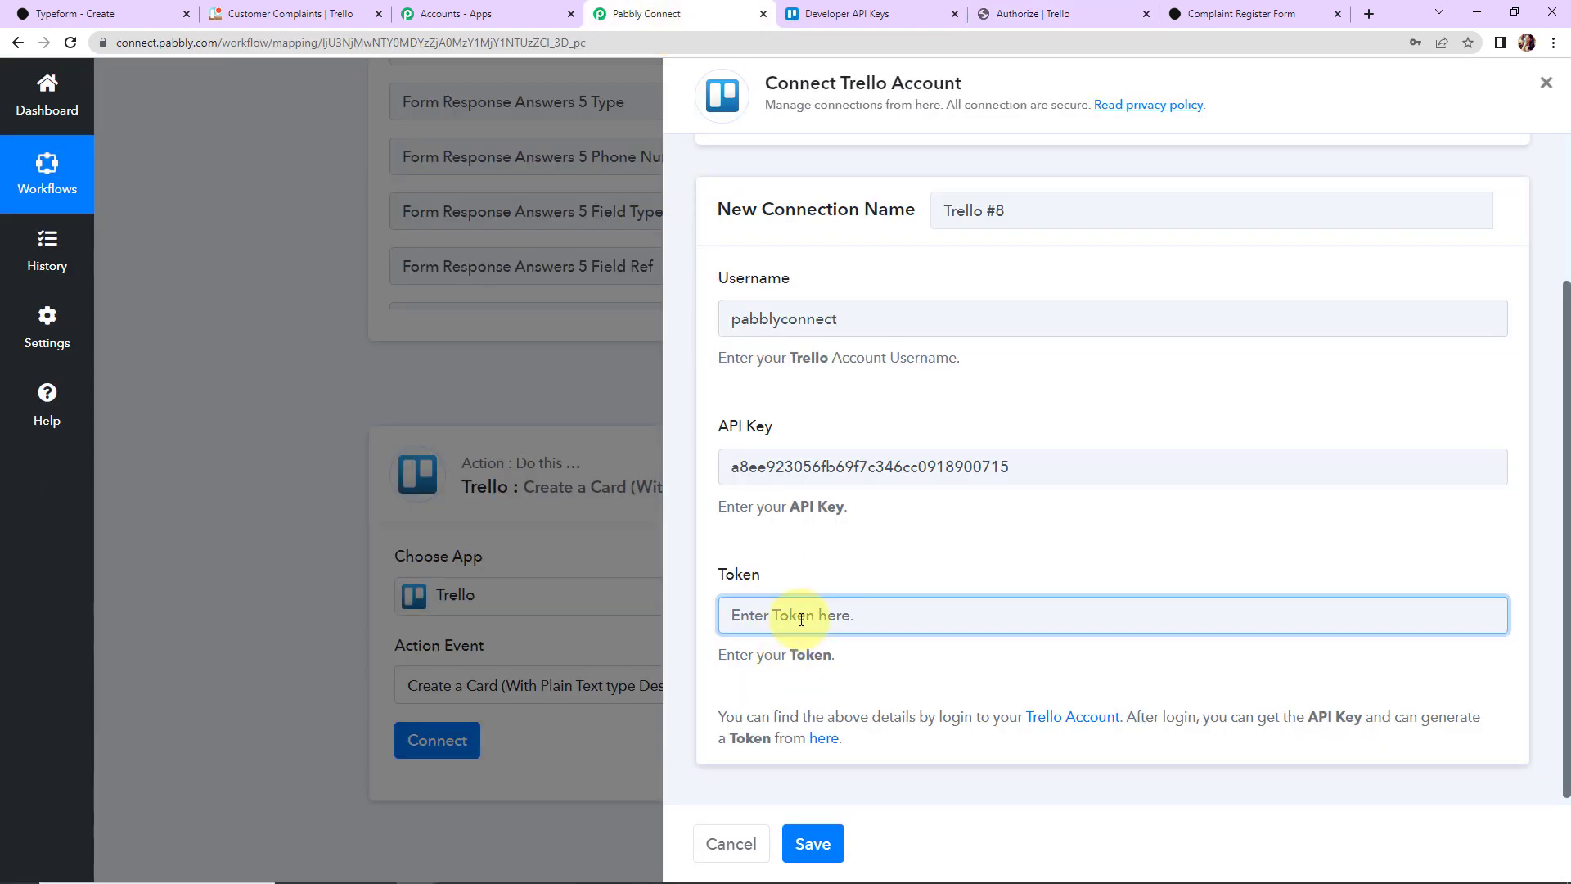
{"action": "key", "text": "ctrl+v"}
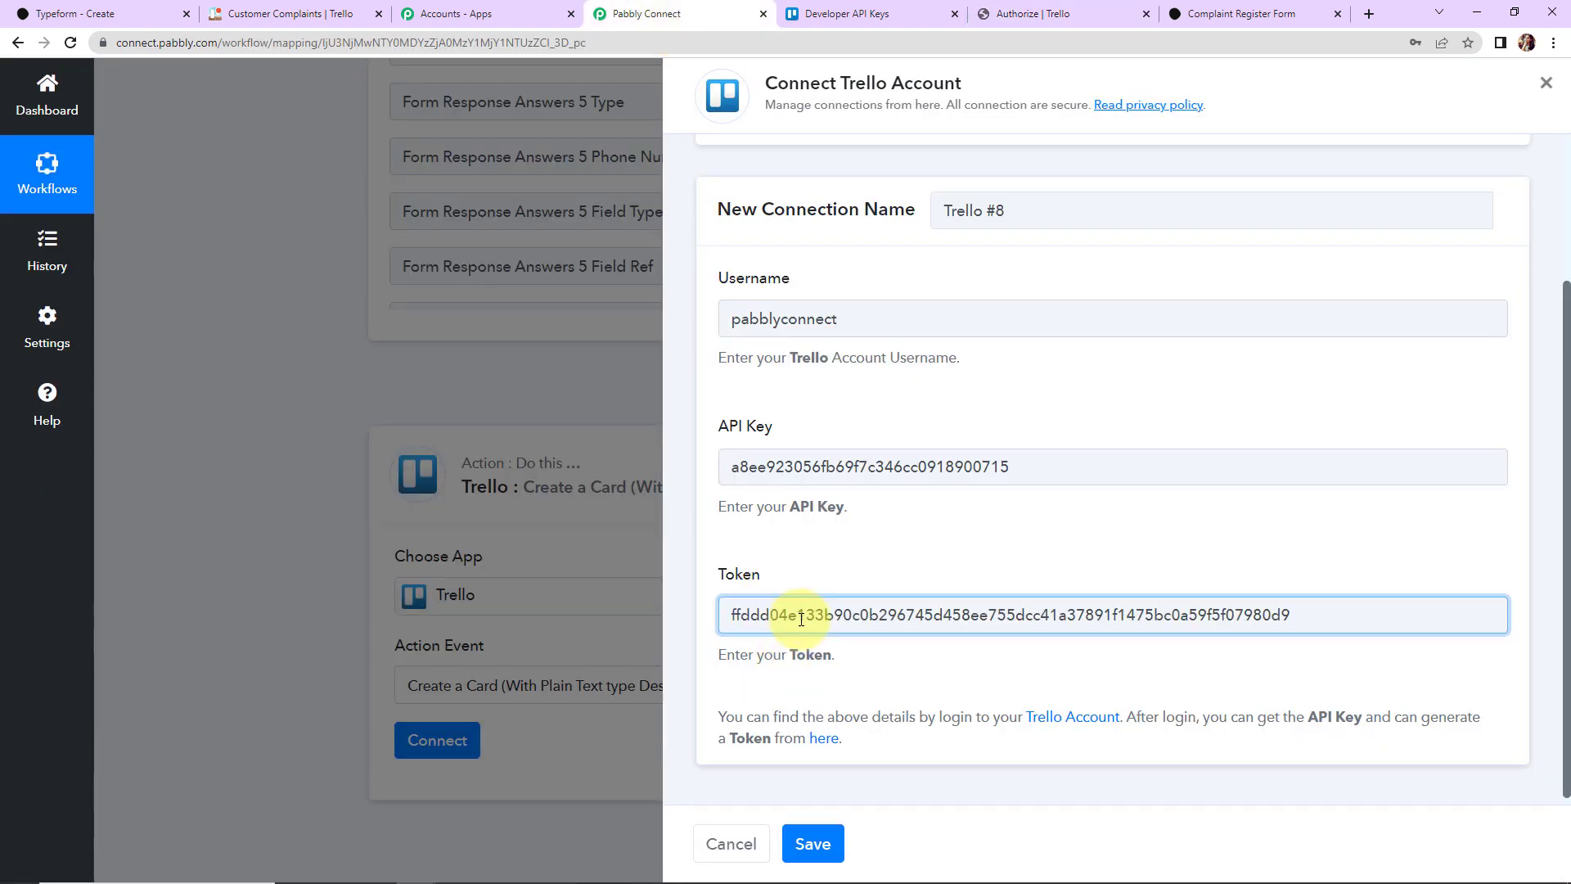
{"action": "left_click", "coordinate": [812, 844]}
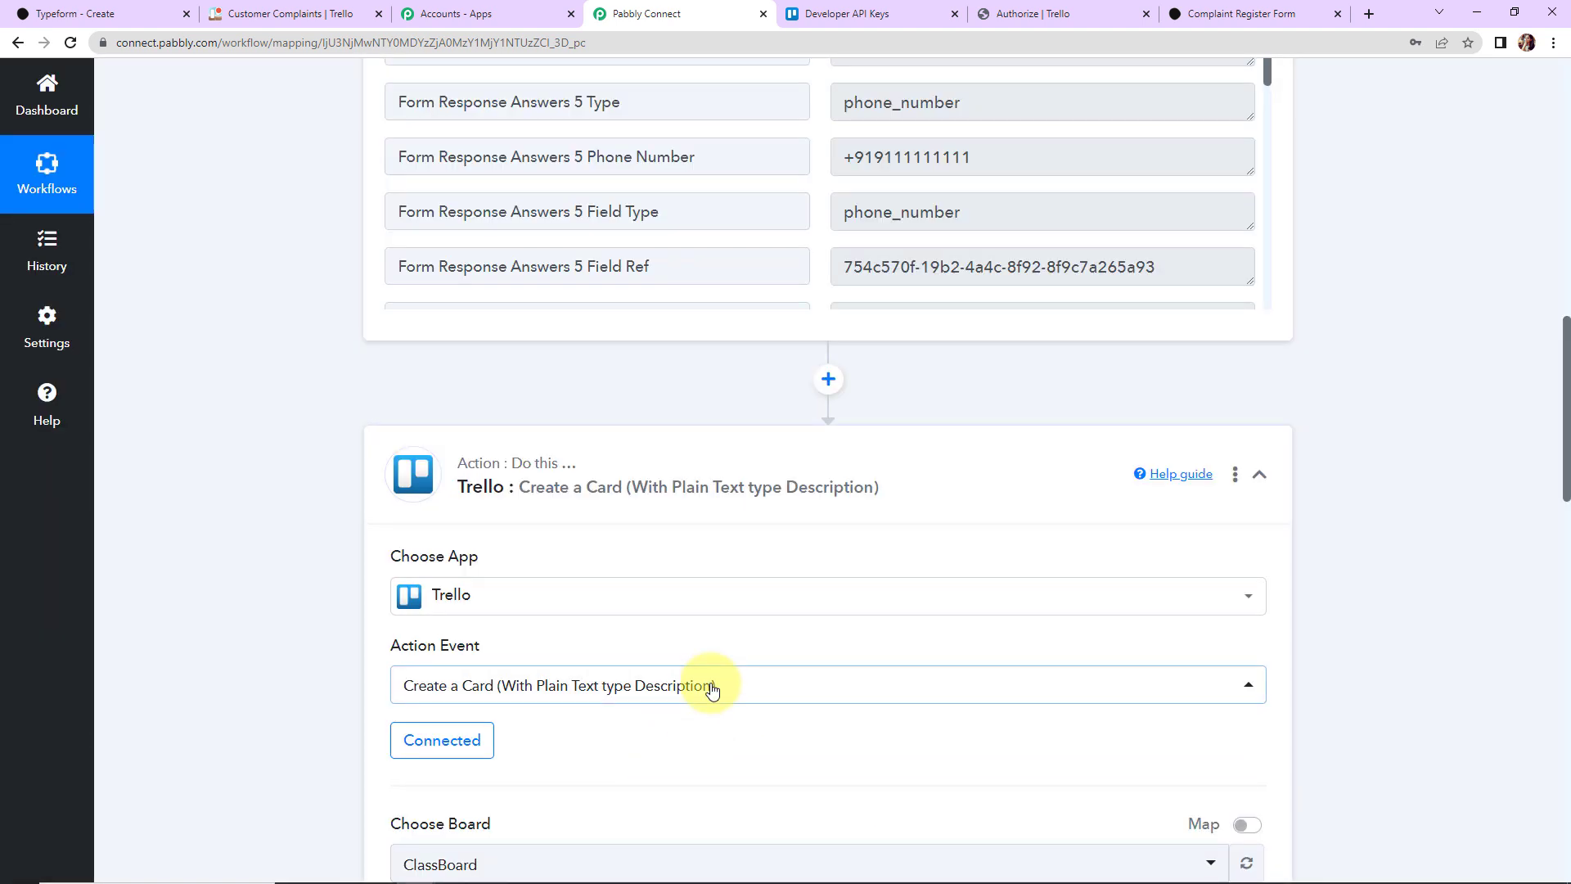
{"action": "scroll", "coordinate": [710, 687], "scroll_direction": "down", "scroll_amount": 2}
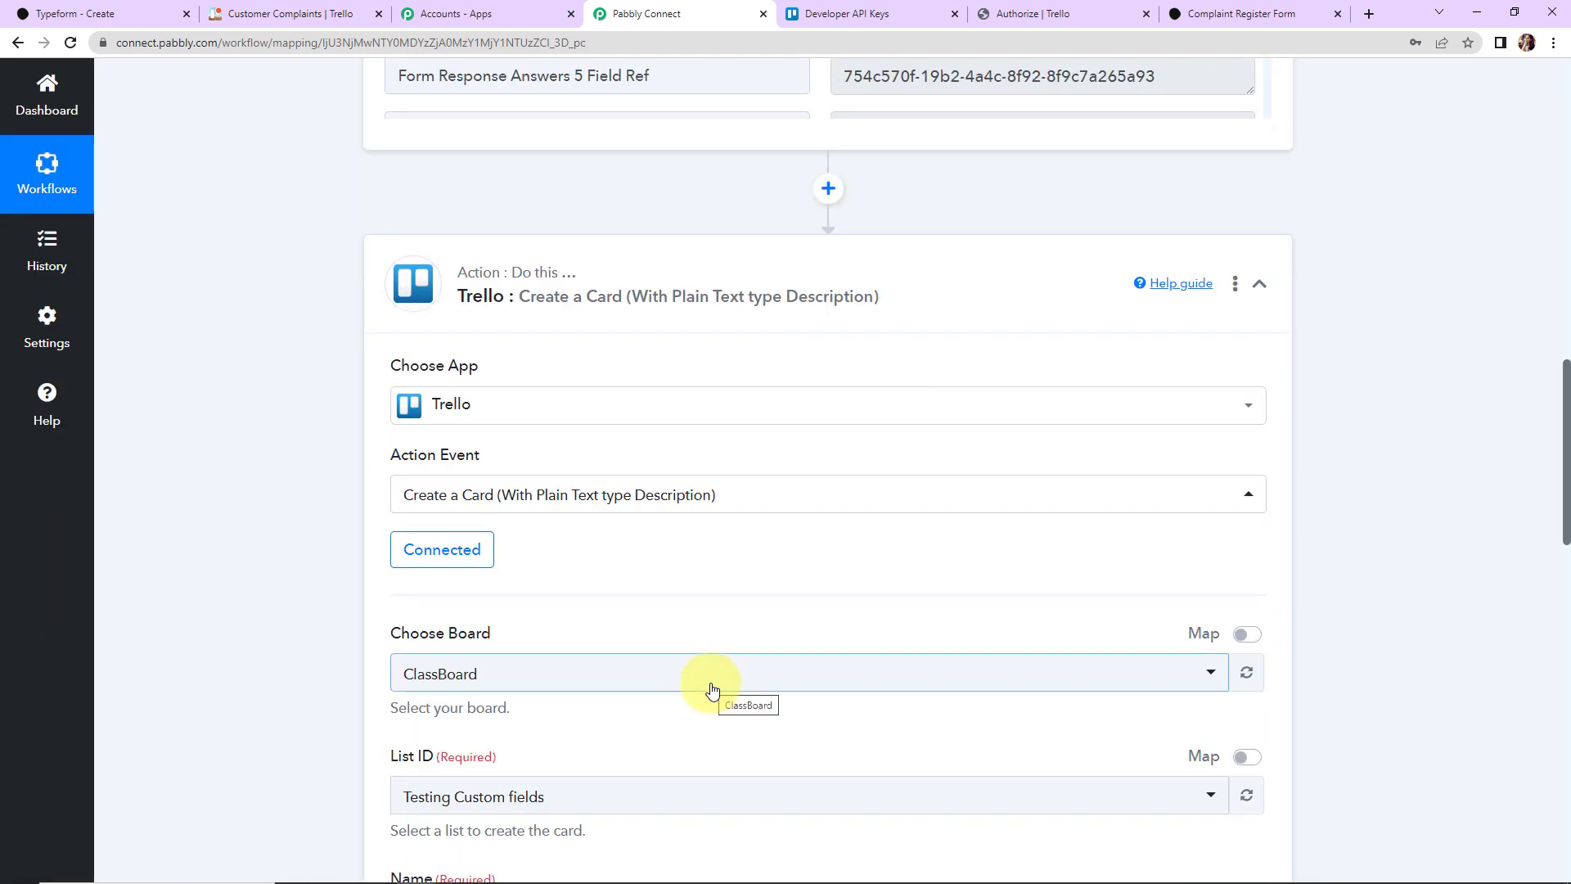
{"action": "scroll", "coordinate": [710, 687], "scroll_direction": "down", "scroll_amount": 4}
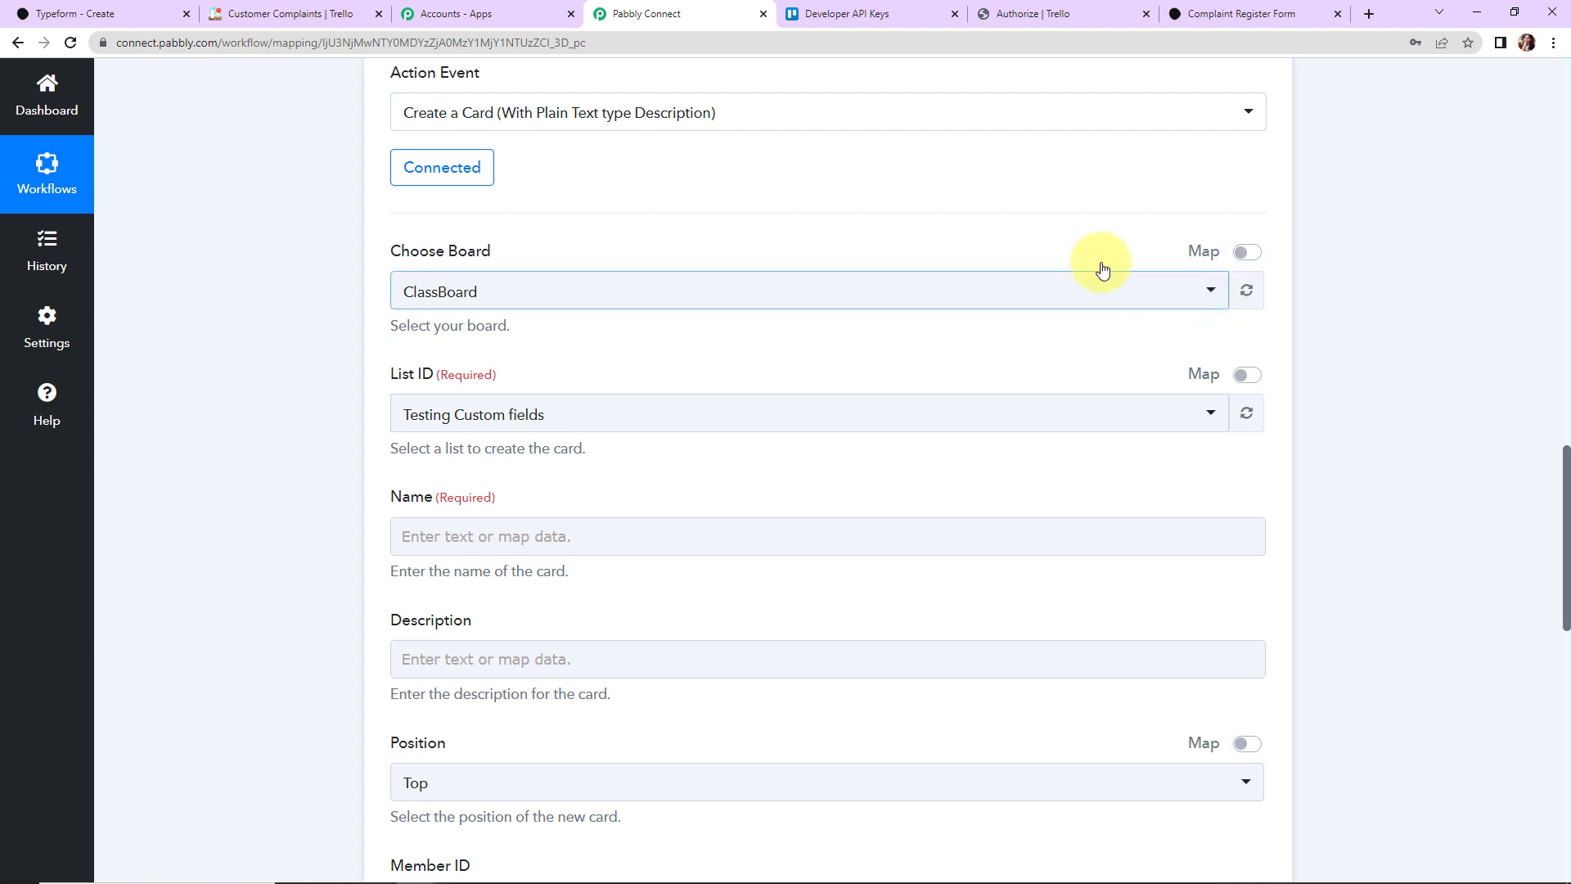
{"action": "left_click", "coordinate": [315, 12]}
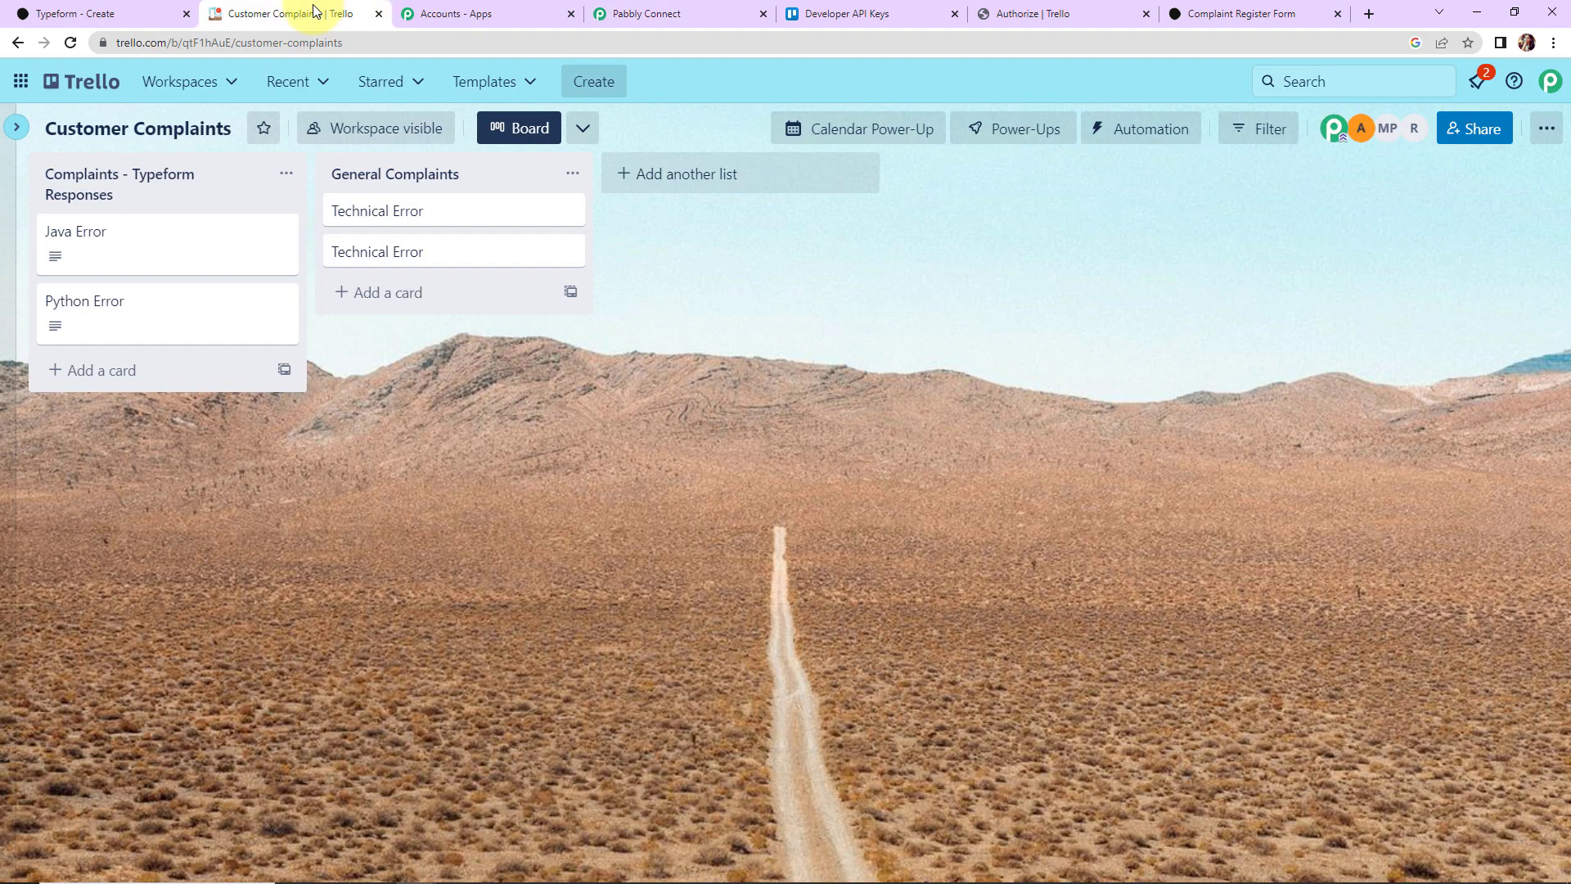
{"action": "left_click", "coordinate": [86, 81]}
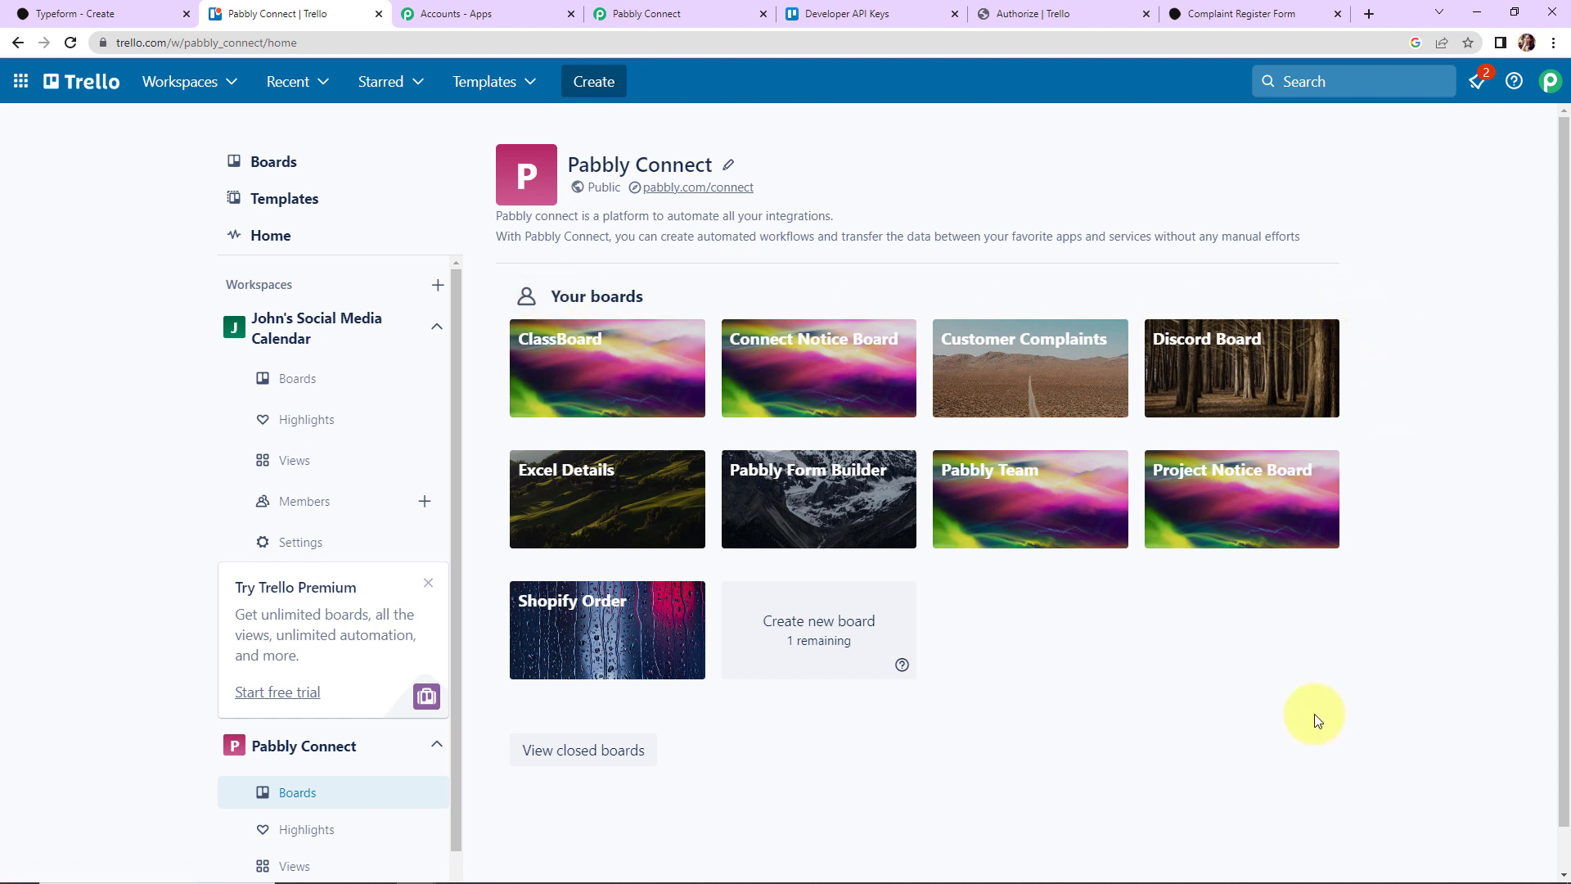
{"action": "mouse_move", "coordinate": [919, 879]}
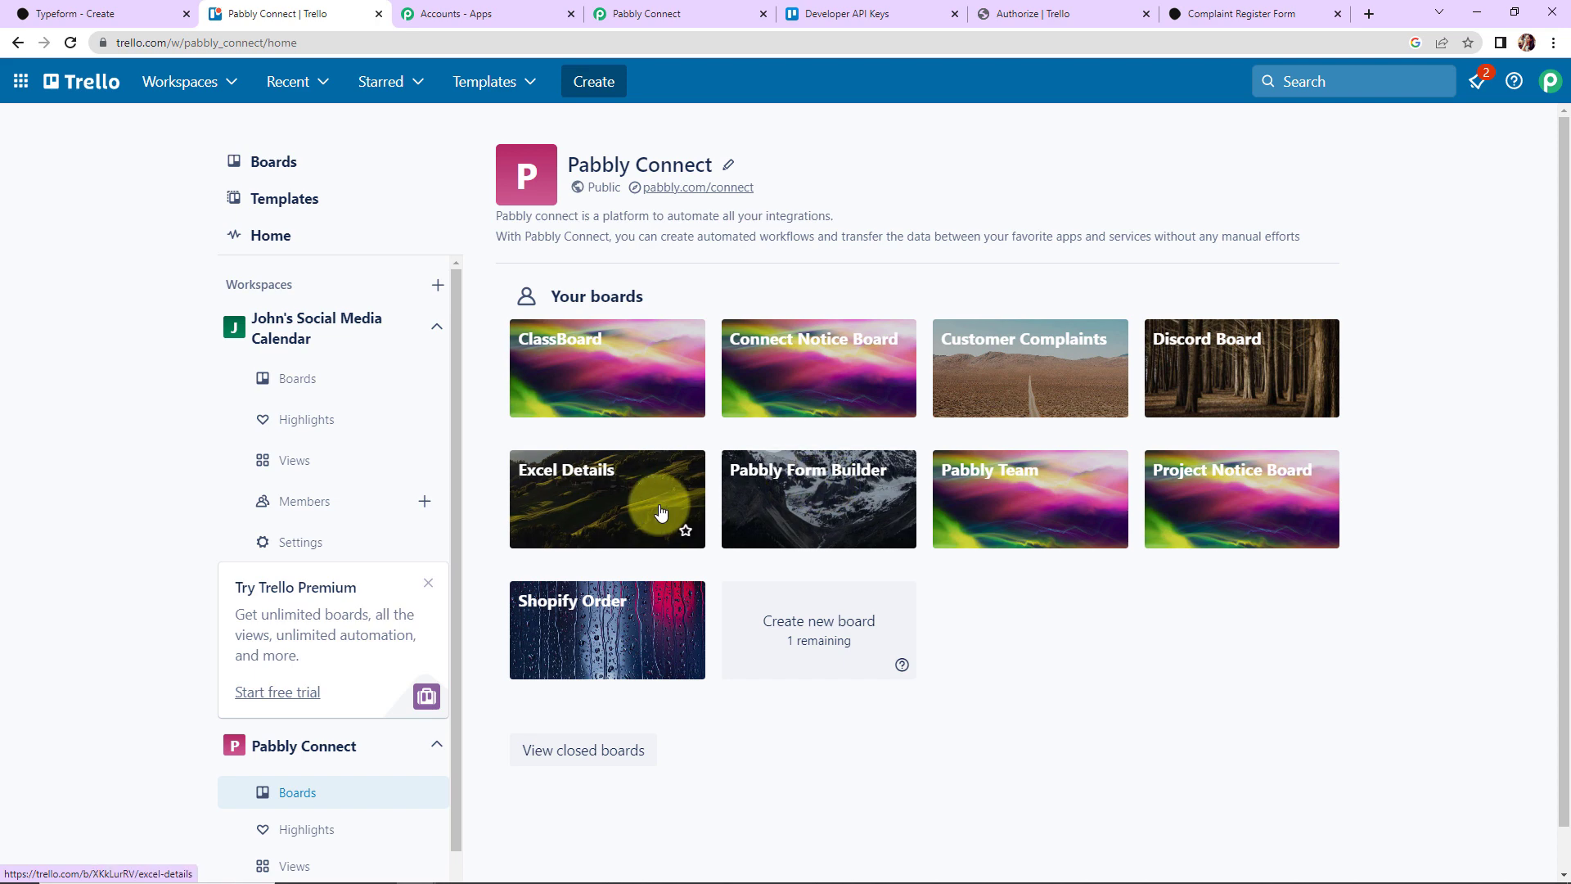
{"action": "left_click", "coordinate": [1010, 371]}
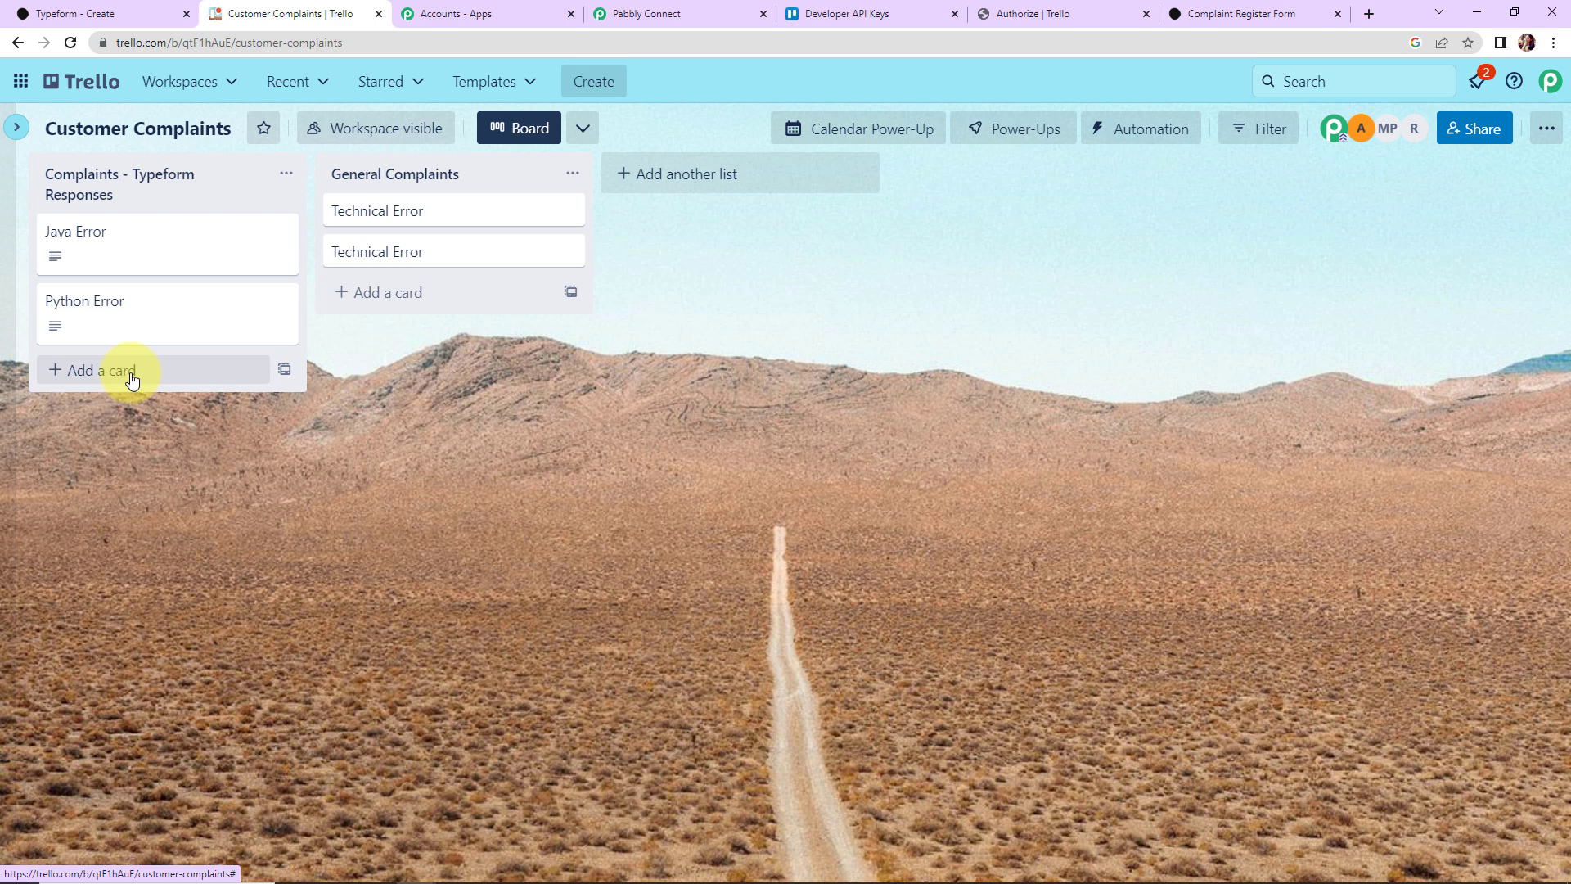
Step: Set the Trello card action to board Customer Complaints and list Complaints - Typeform Responses
{"action": "left_click", "coordinate": [700, 6]}
{"action": "left_click", "coordinate": [505, 286]}
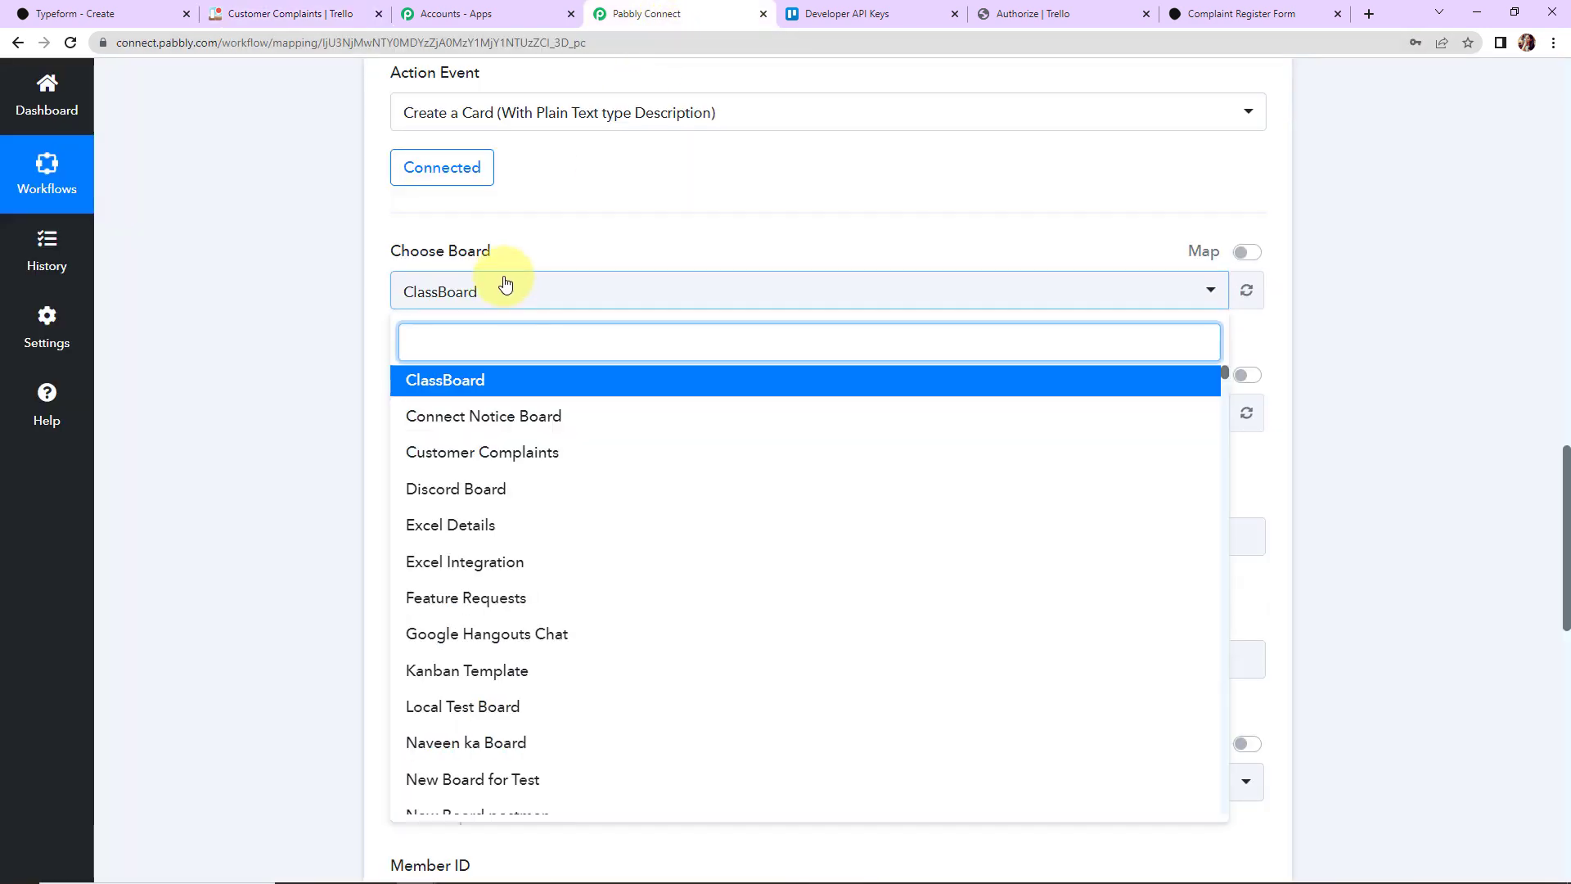
{"action": "left_click", "coordinate": [502, 453]}
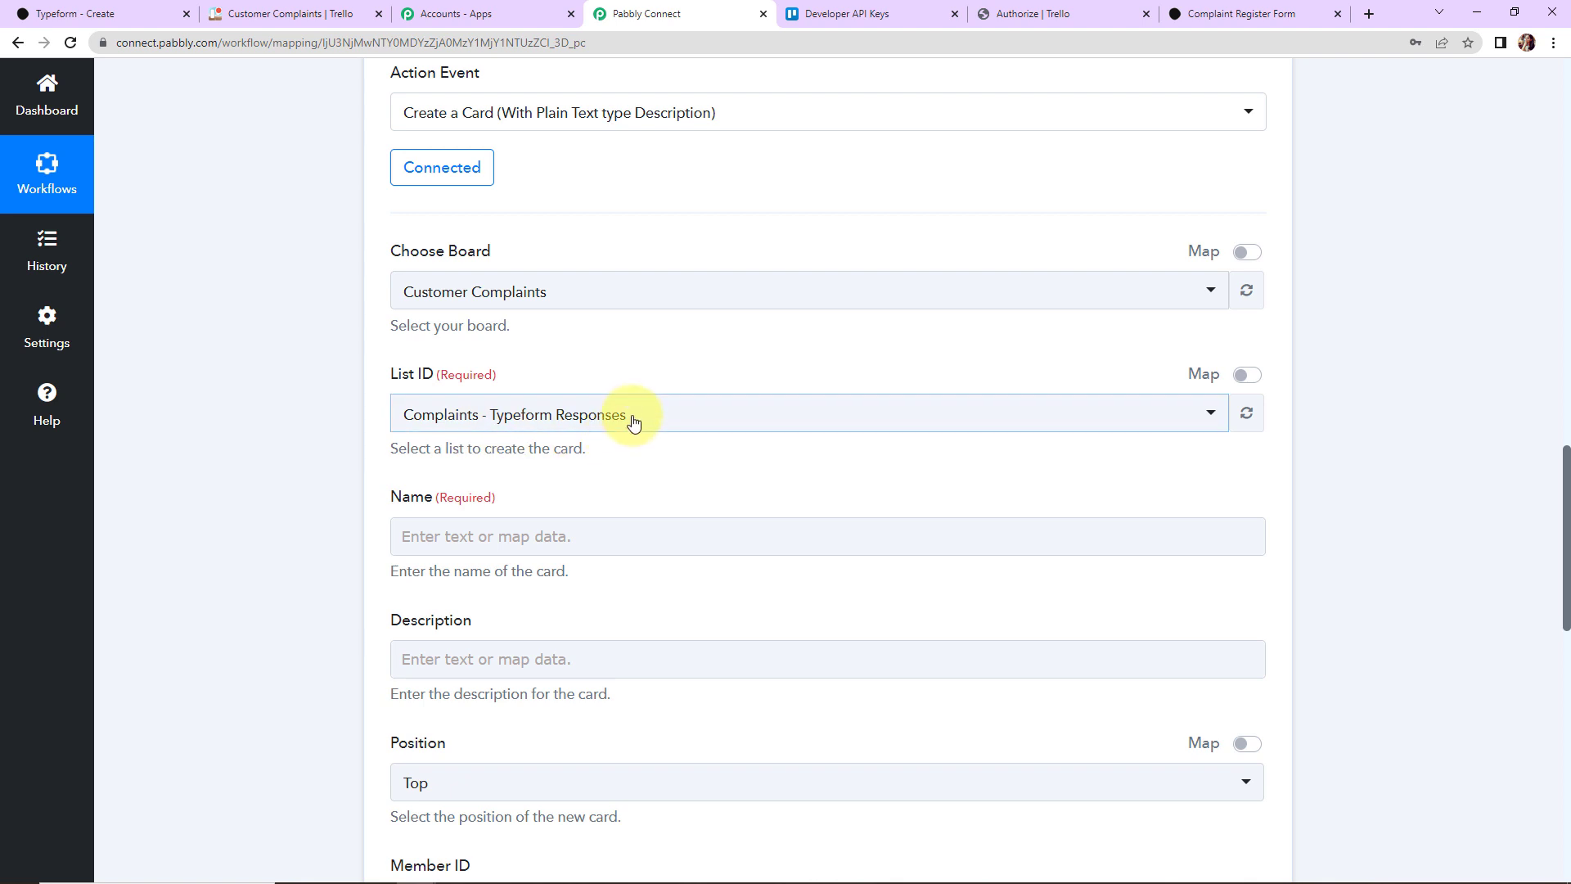
{"action": "left_click", "coordinate": [684, 422]}
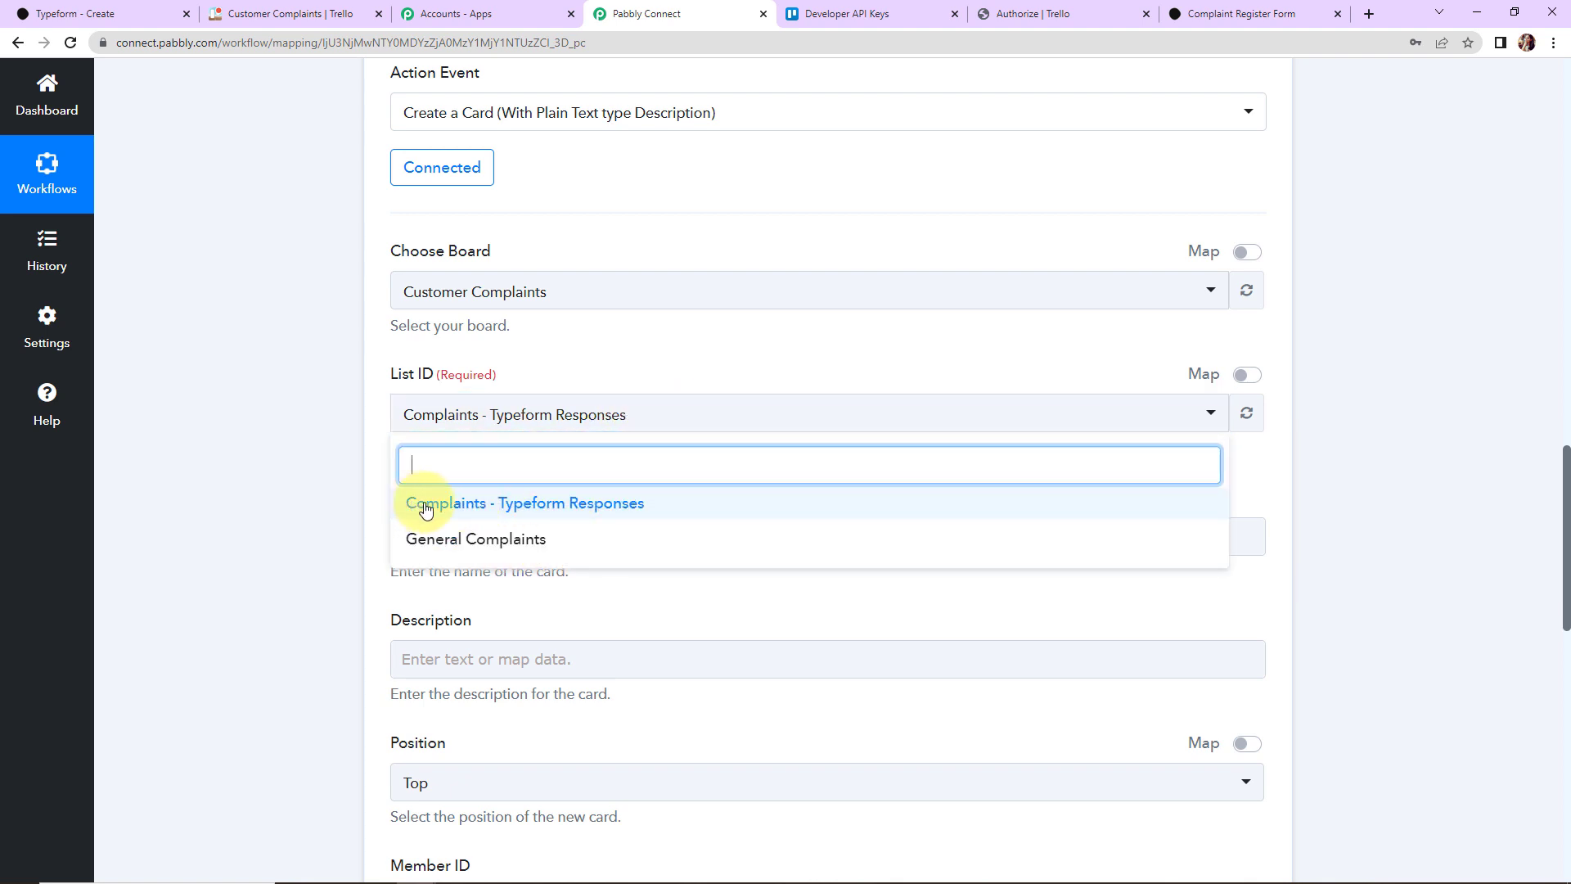
{"action": "left_click", "coordinate": [463, 506]}
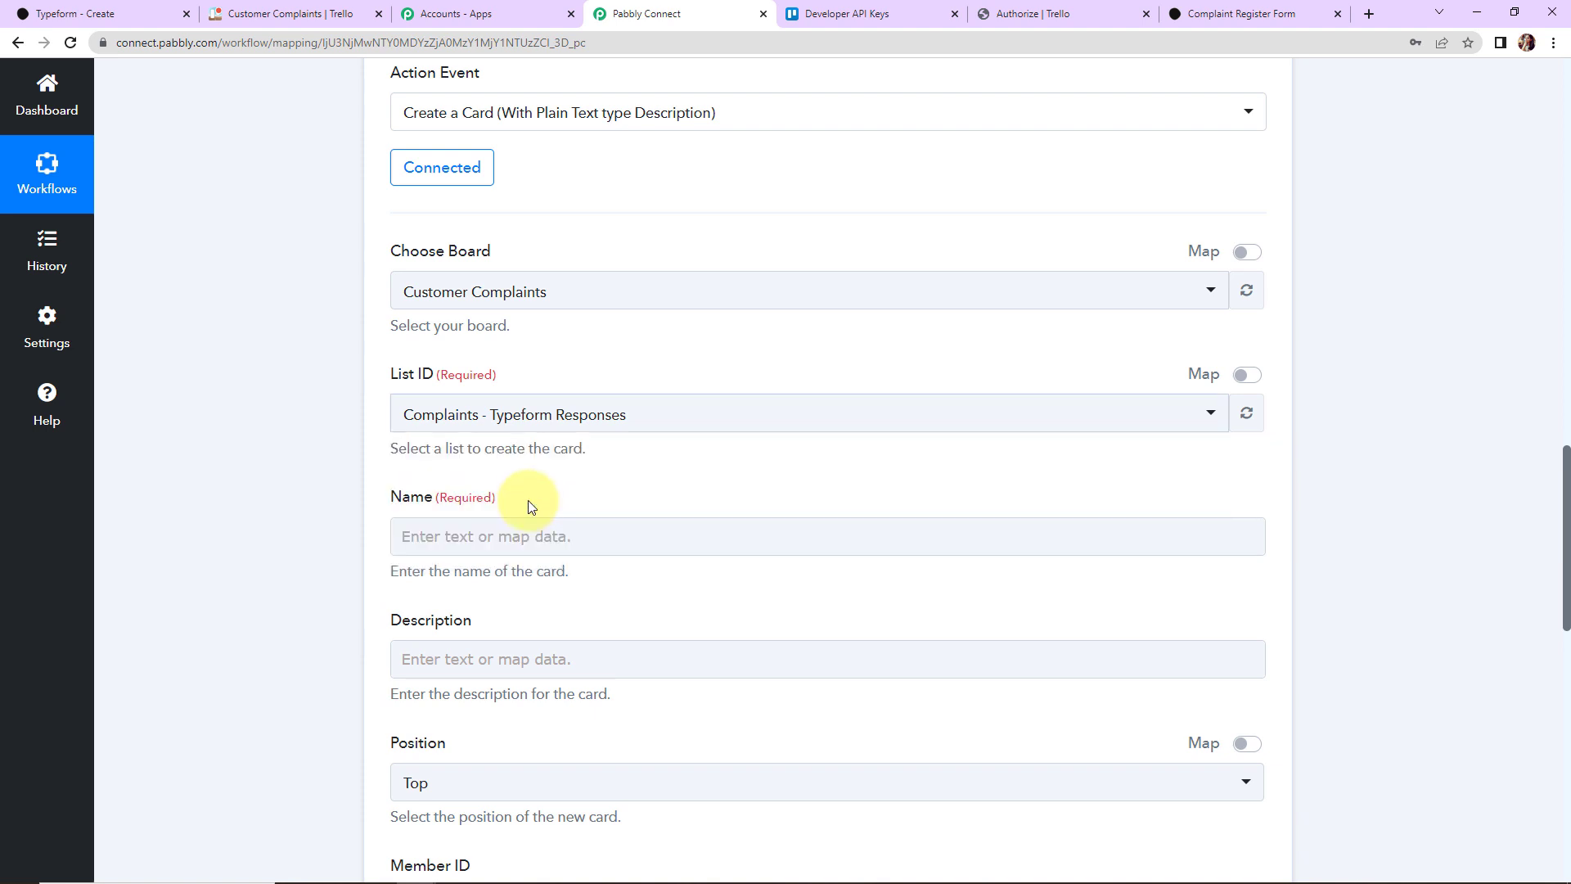
{"action": "scroll", "coordinate": [313, 446], "scroll_direction": "down", "scroll_amount": 2}
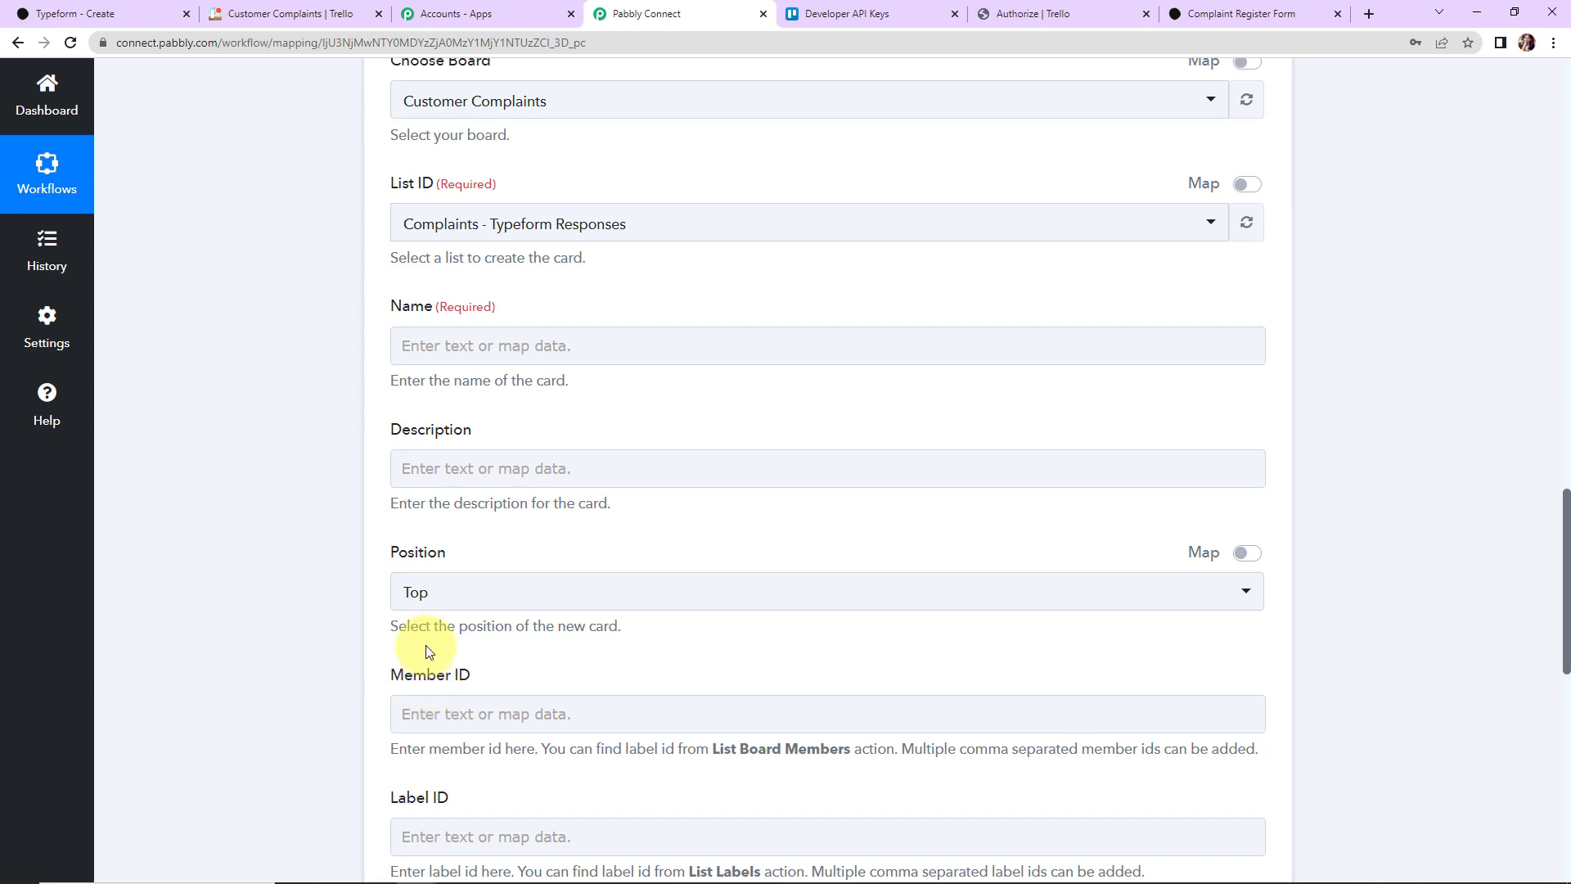
Step: Map the Typeform API Error answer (Answers 0 Text) into the Trello card Name
{"action": "left_click", "coordinate": [480, 344]}
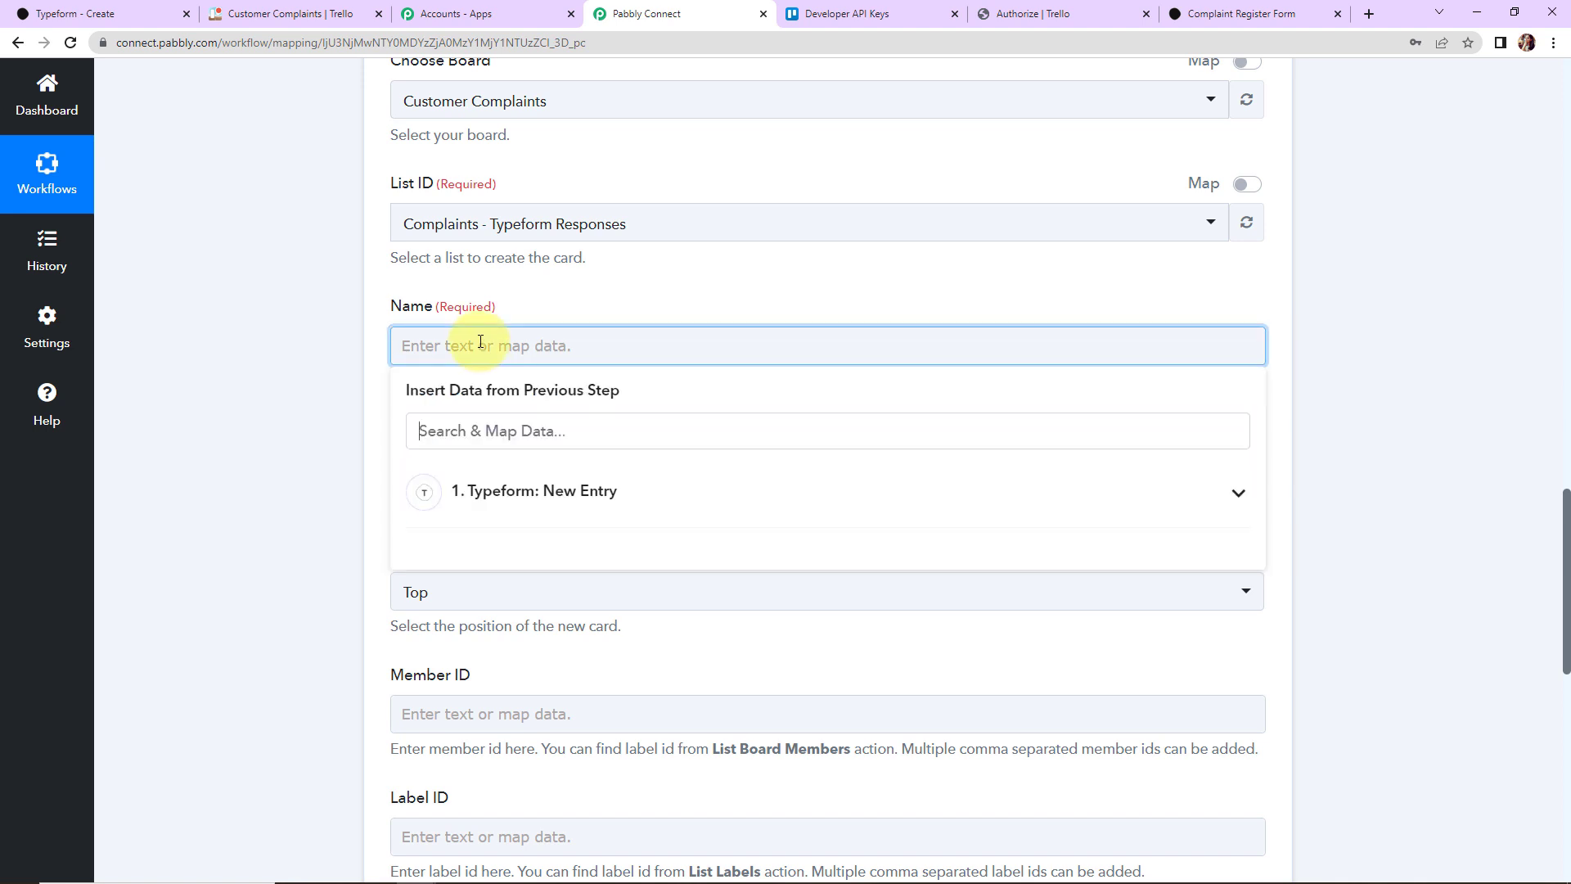
{"action": "left_click", "coordinate": [535, 497]}
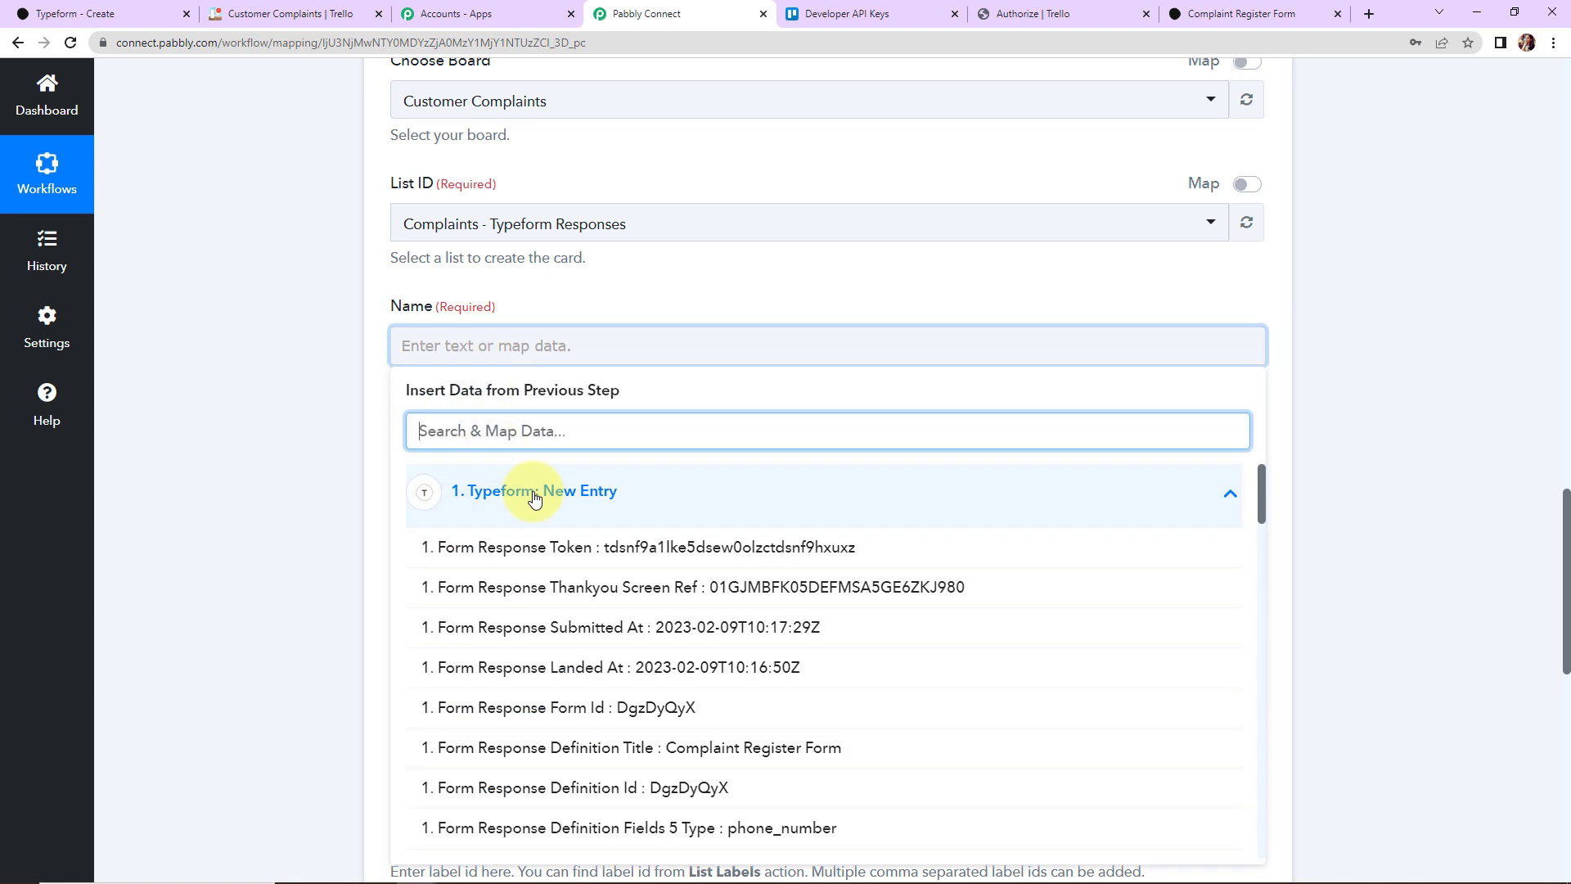
{"action": "scroll", "coordinate": [646, 654], "scroll_direction": "down", "scroll_amount": 2}
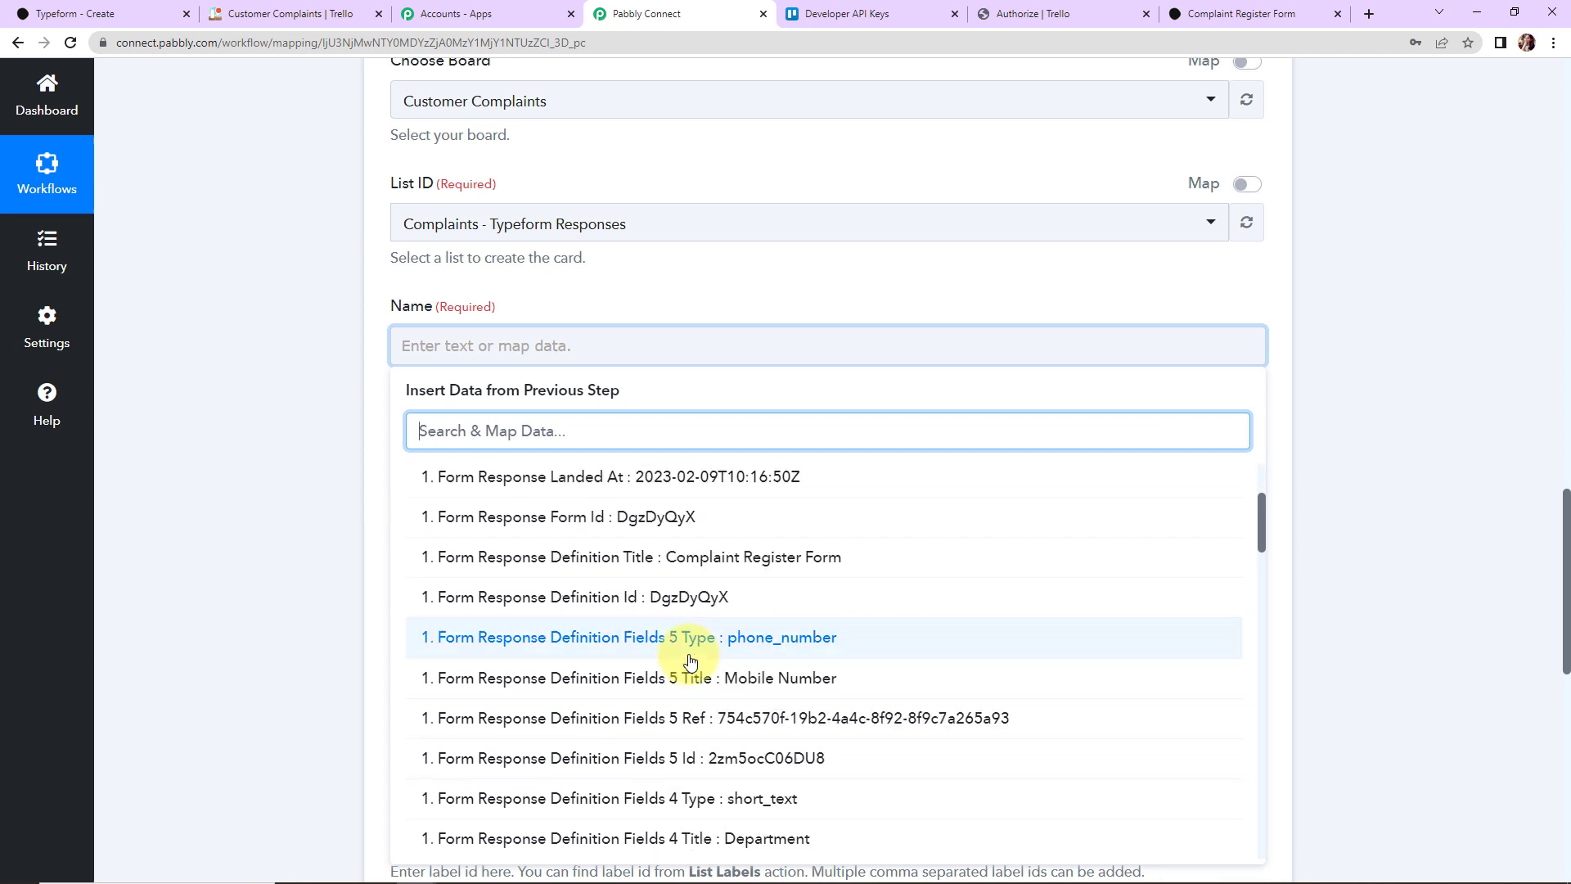
{"action": "type", "text": "Api"}
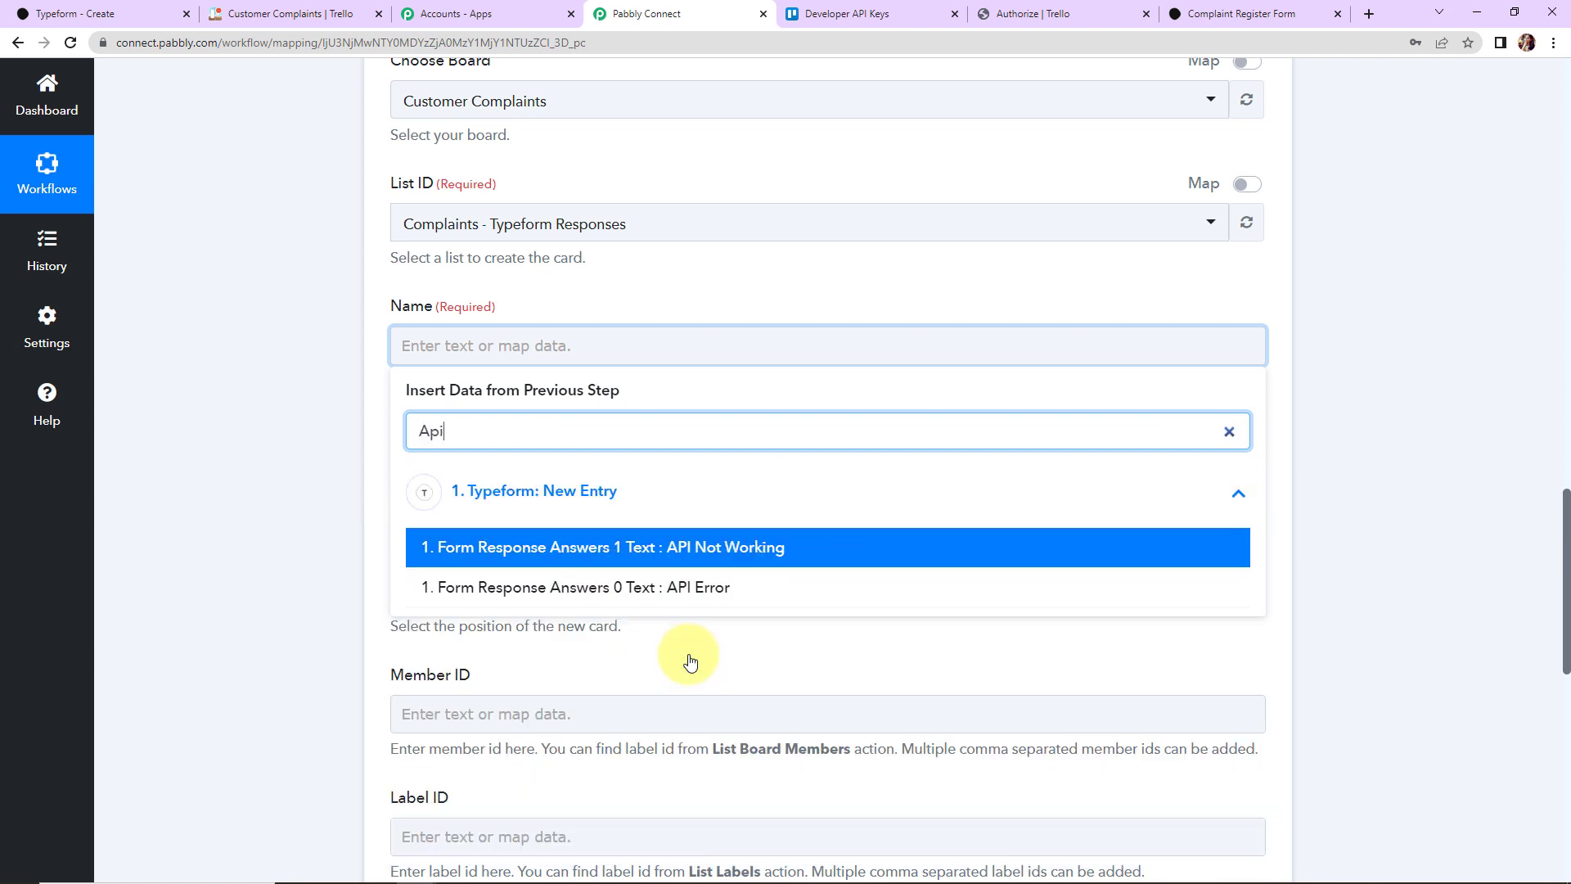
{"action": "left_click", "coordinate": [664, 589]}
{"action": "left_click", "coordinate": [309, 451]}
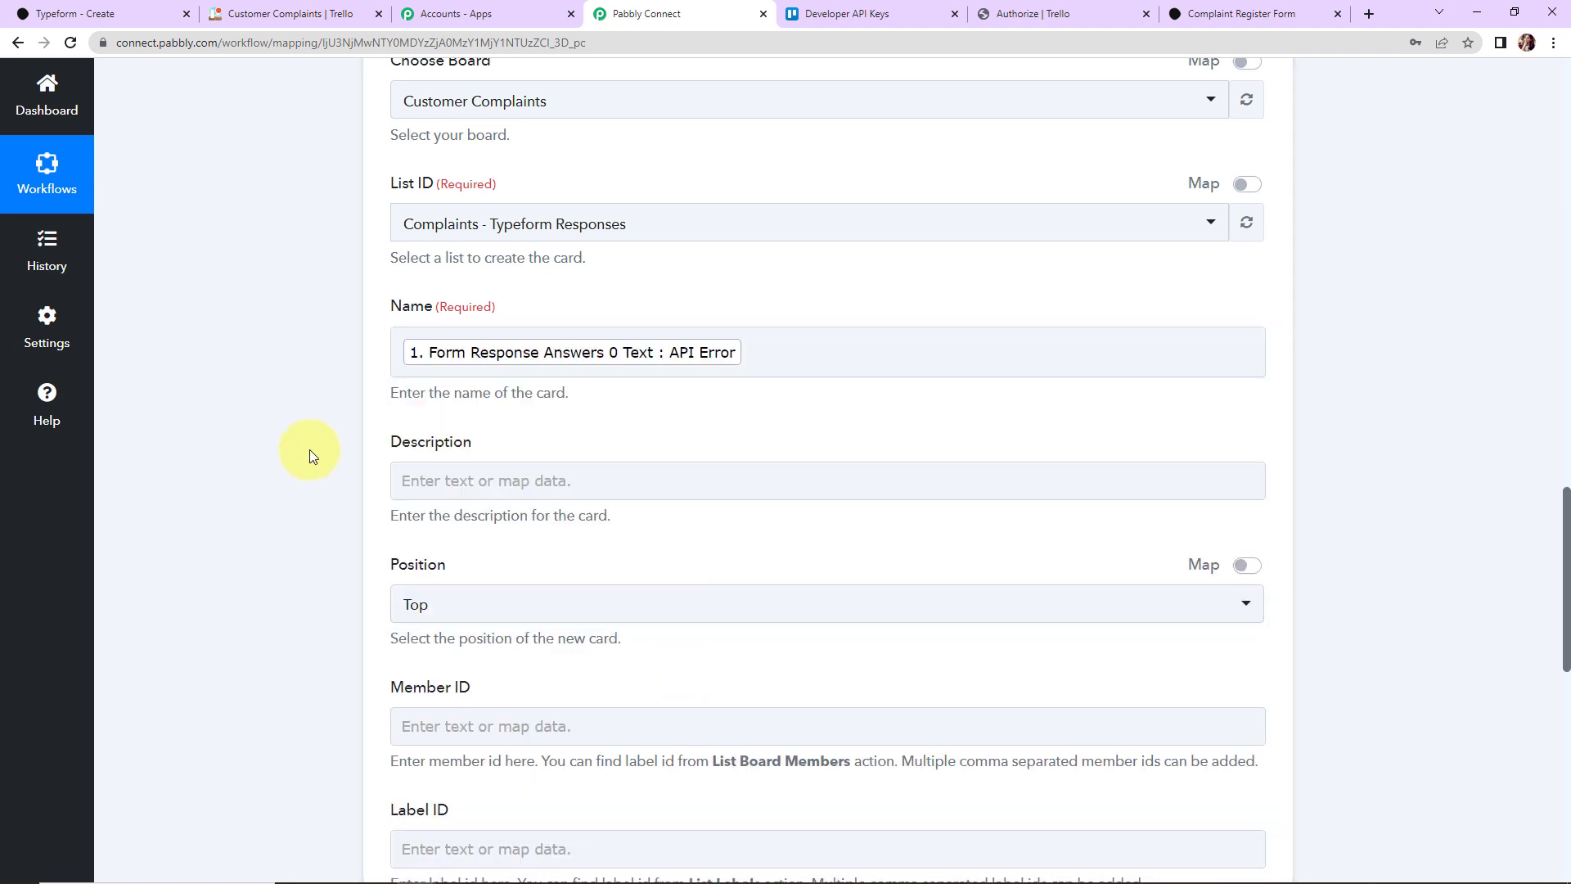
Step: Map the API Not Working answer (Answers 1 Text) into the card Description
{"action": "left_click", "coordinate": [446, 481]}
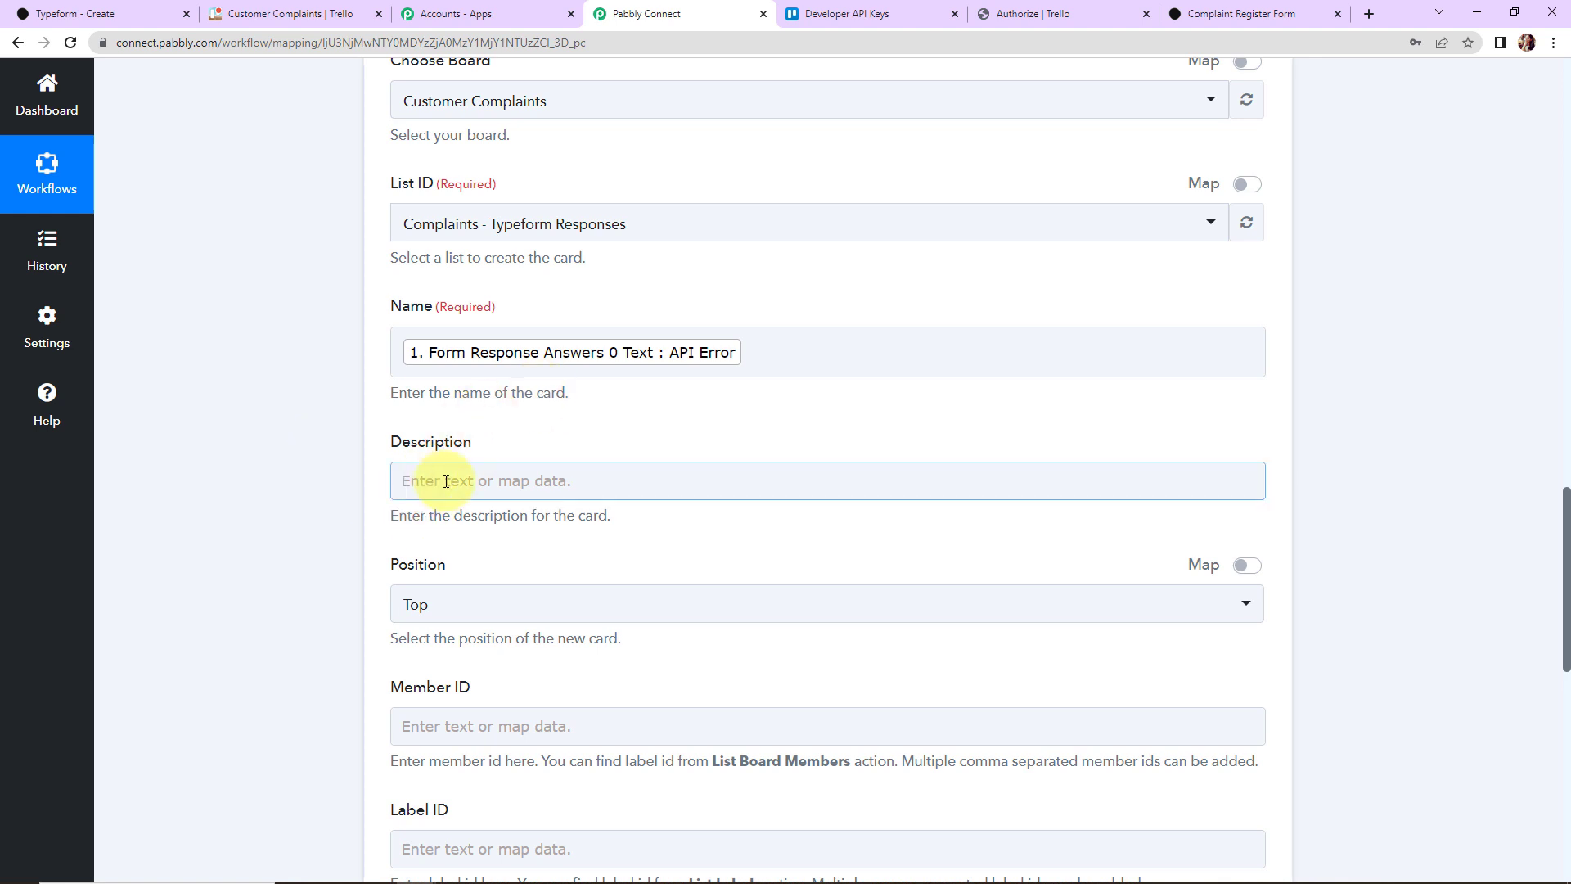
{"action": "scroll", "coordinate": [446, 481], "scroll_direction": "down", "scroll_amount": 2}
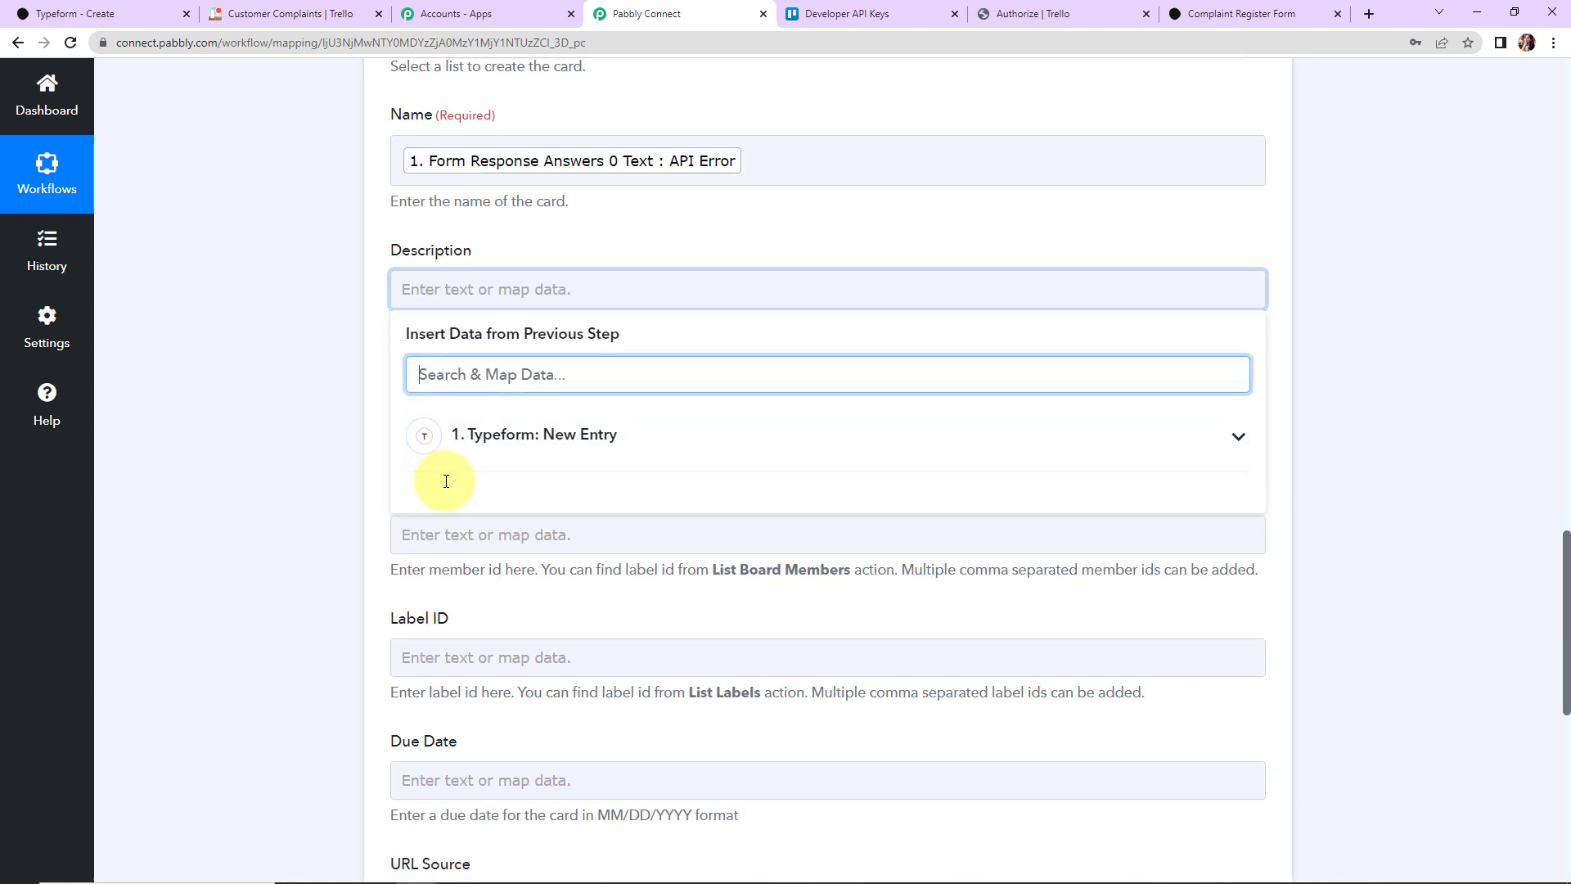
{"action": "left_click", "coordinate": [502, 436]}
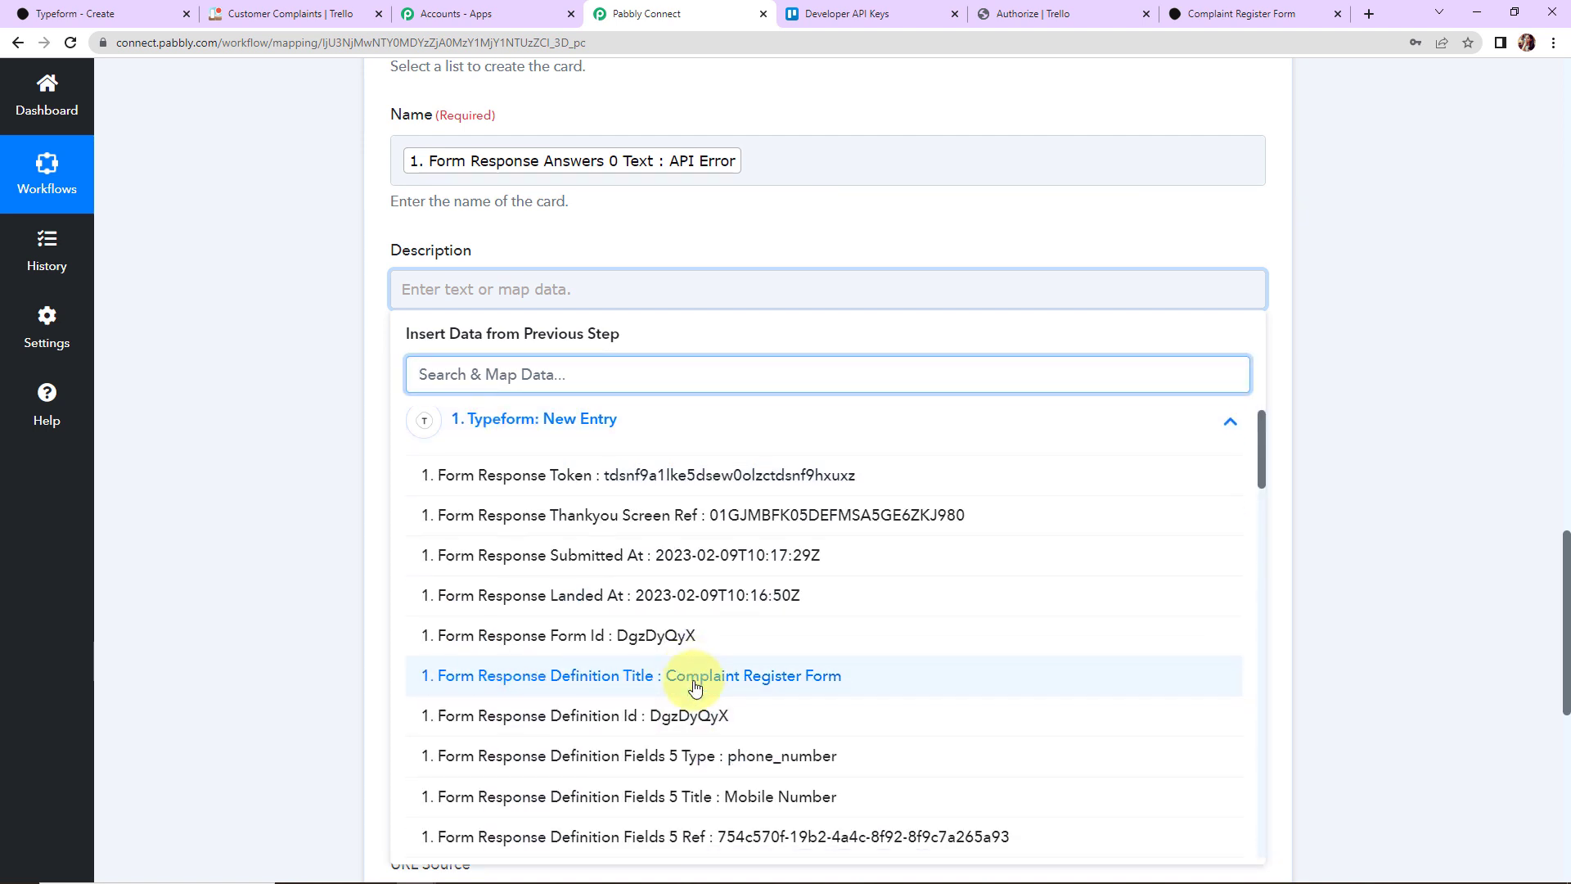
{"action": "scroll", "coordinate": [691, 687], "scroll_direction": "down", "scroll_amount": 7}
{"action": "scroll", "coordinate": [694, 688], "scroll_direction": "down", "scroll_amount": 7}
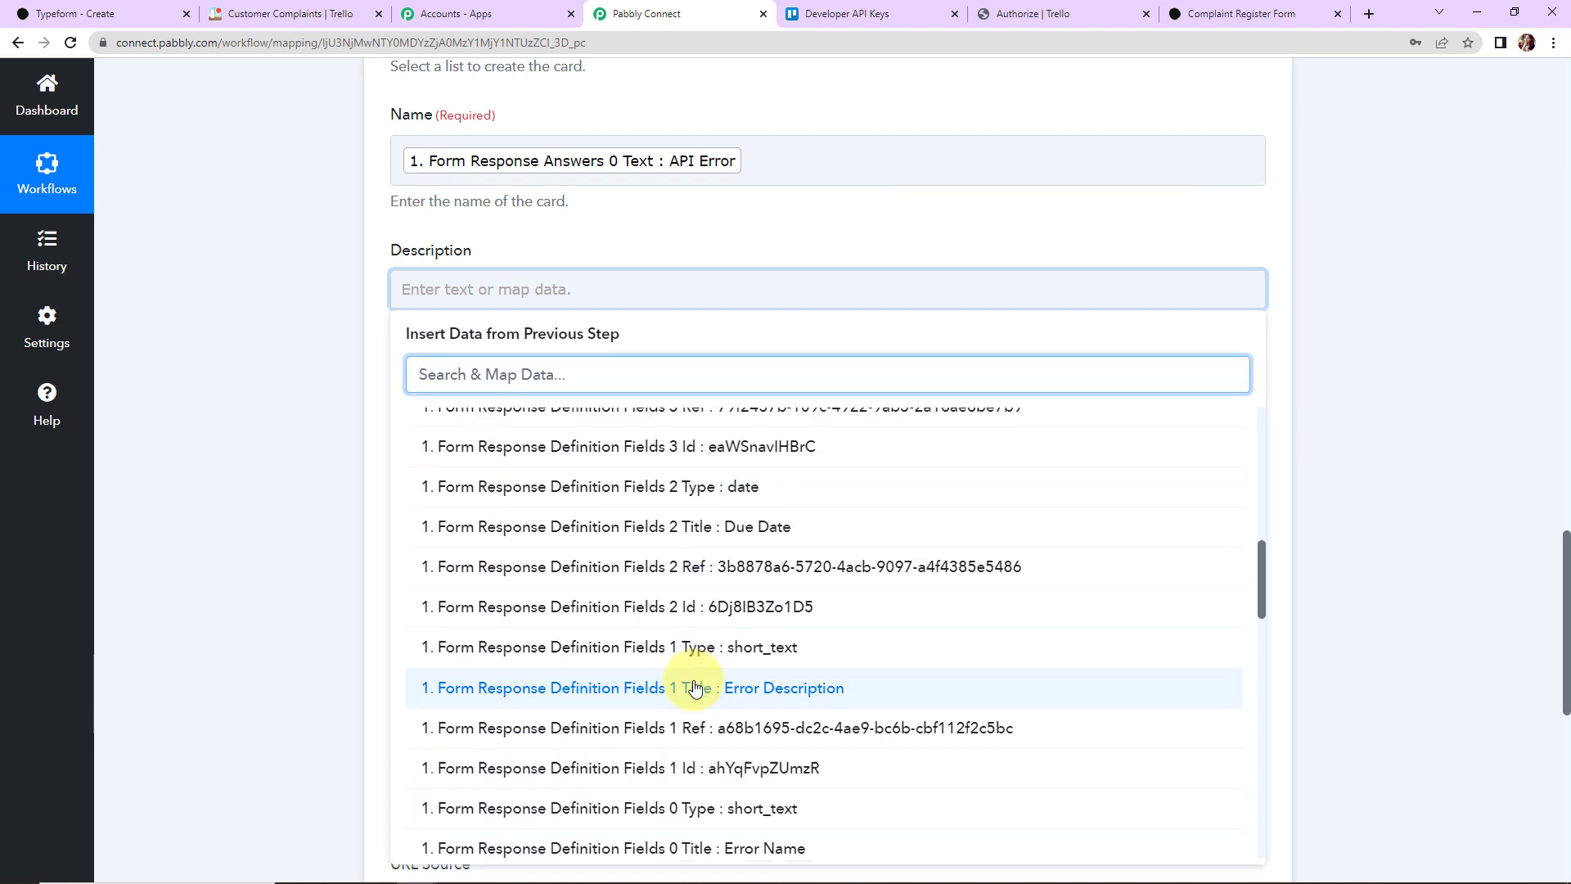
{"action": "scroll", "coordinate": [695, 686], "scroll_direction": "down", "scroll_amount": 10}
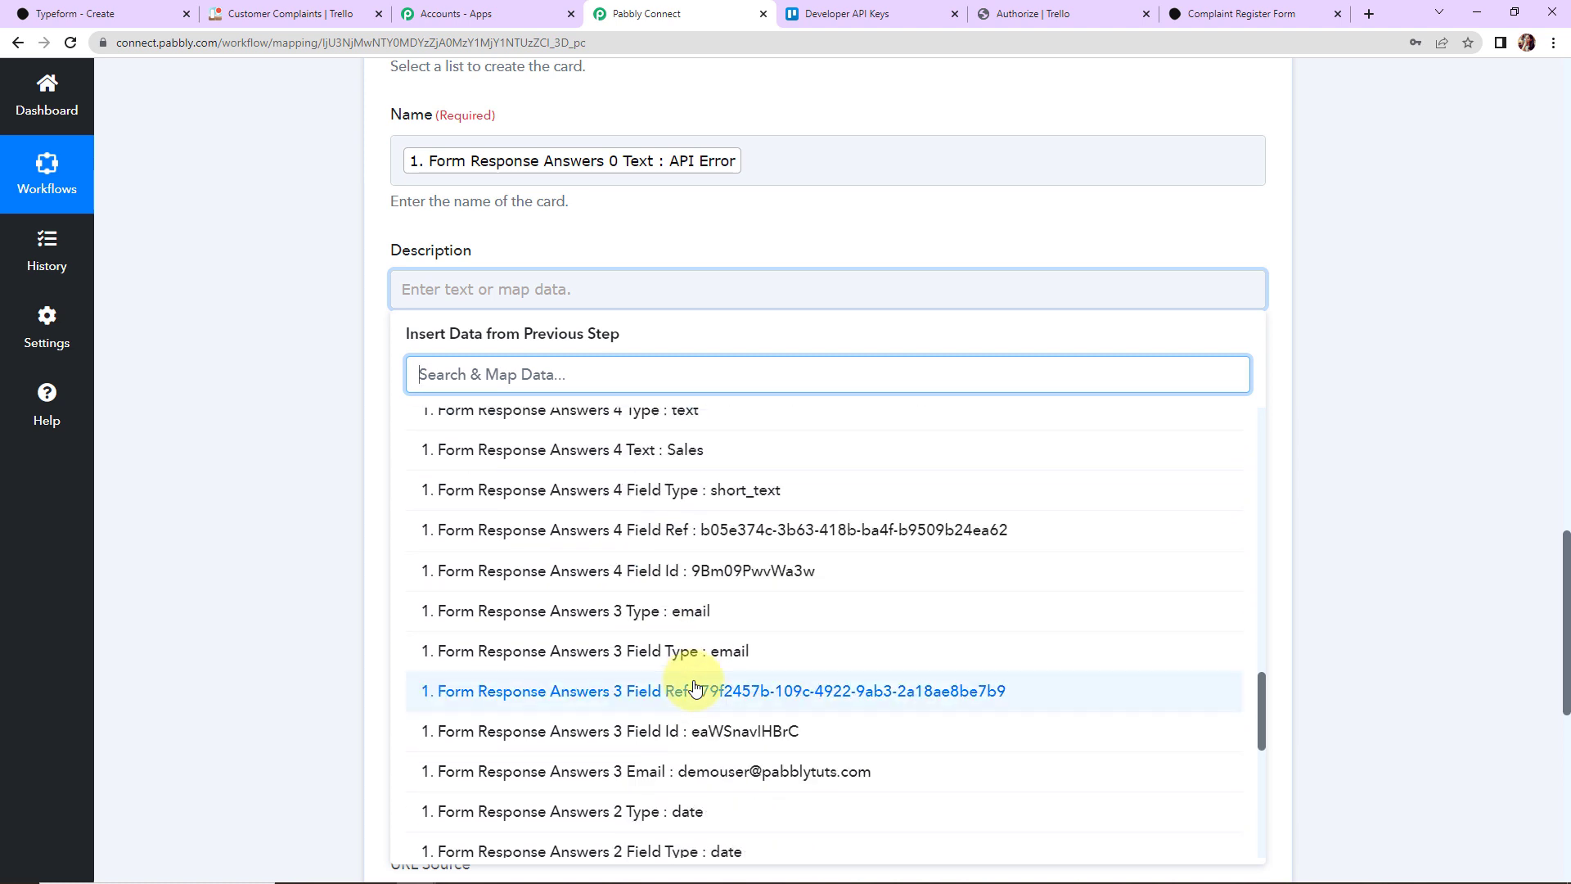
{"action": "left_click", "coordinate": [696, 679]}
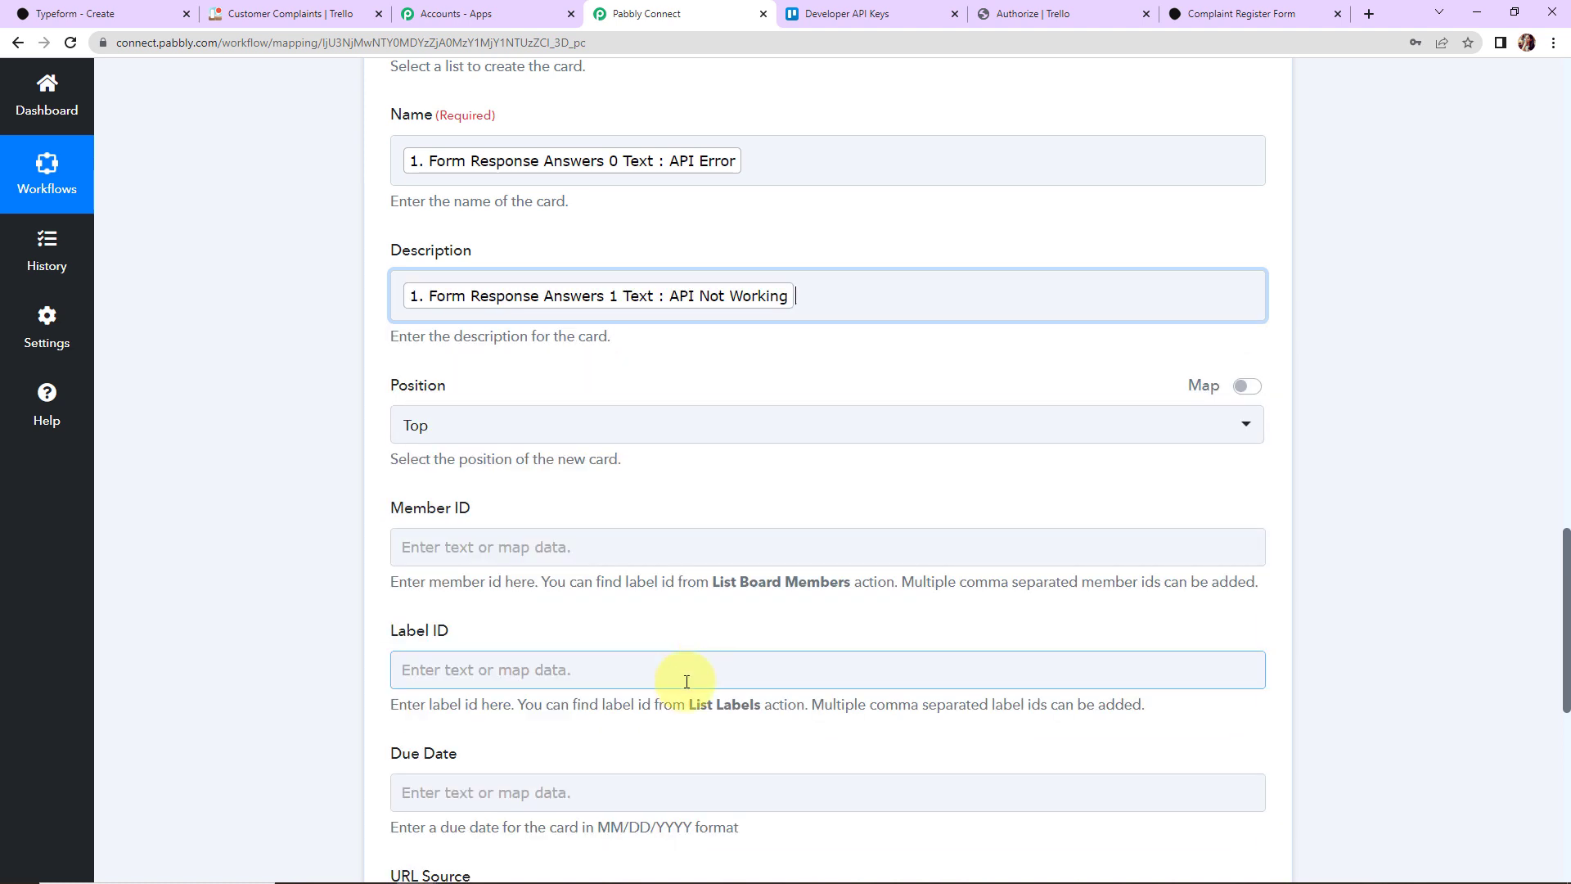
{"action": "left_click", "coordinate": [249, 439]}
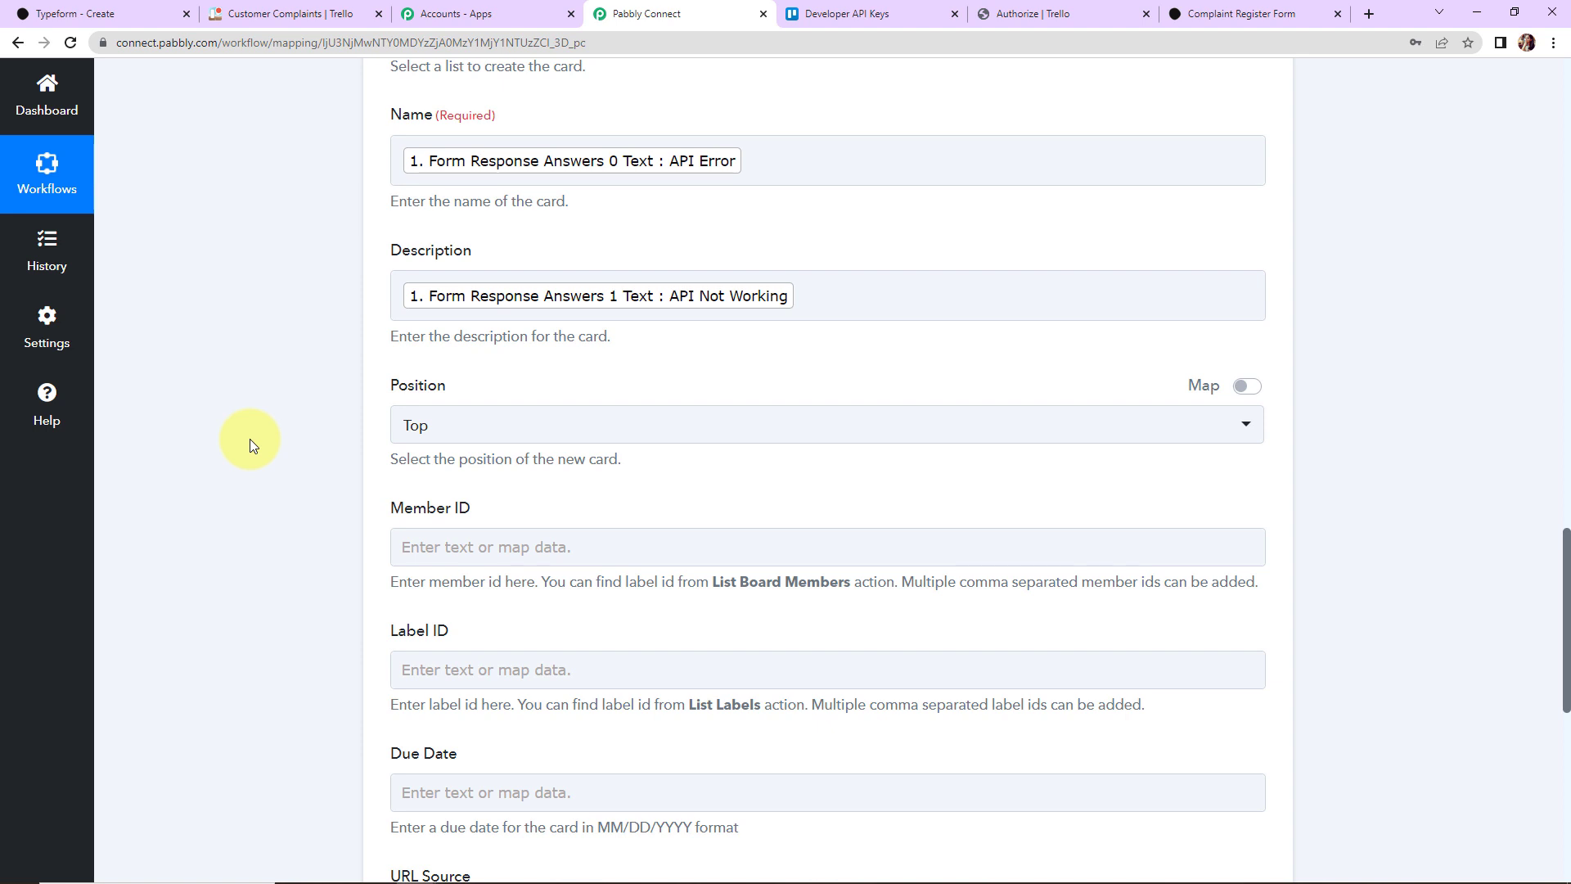
{"action": "scroll", "coordinate": [302, 394], "scroll_direction": "down", "scroll_amount": 2}
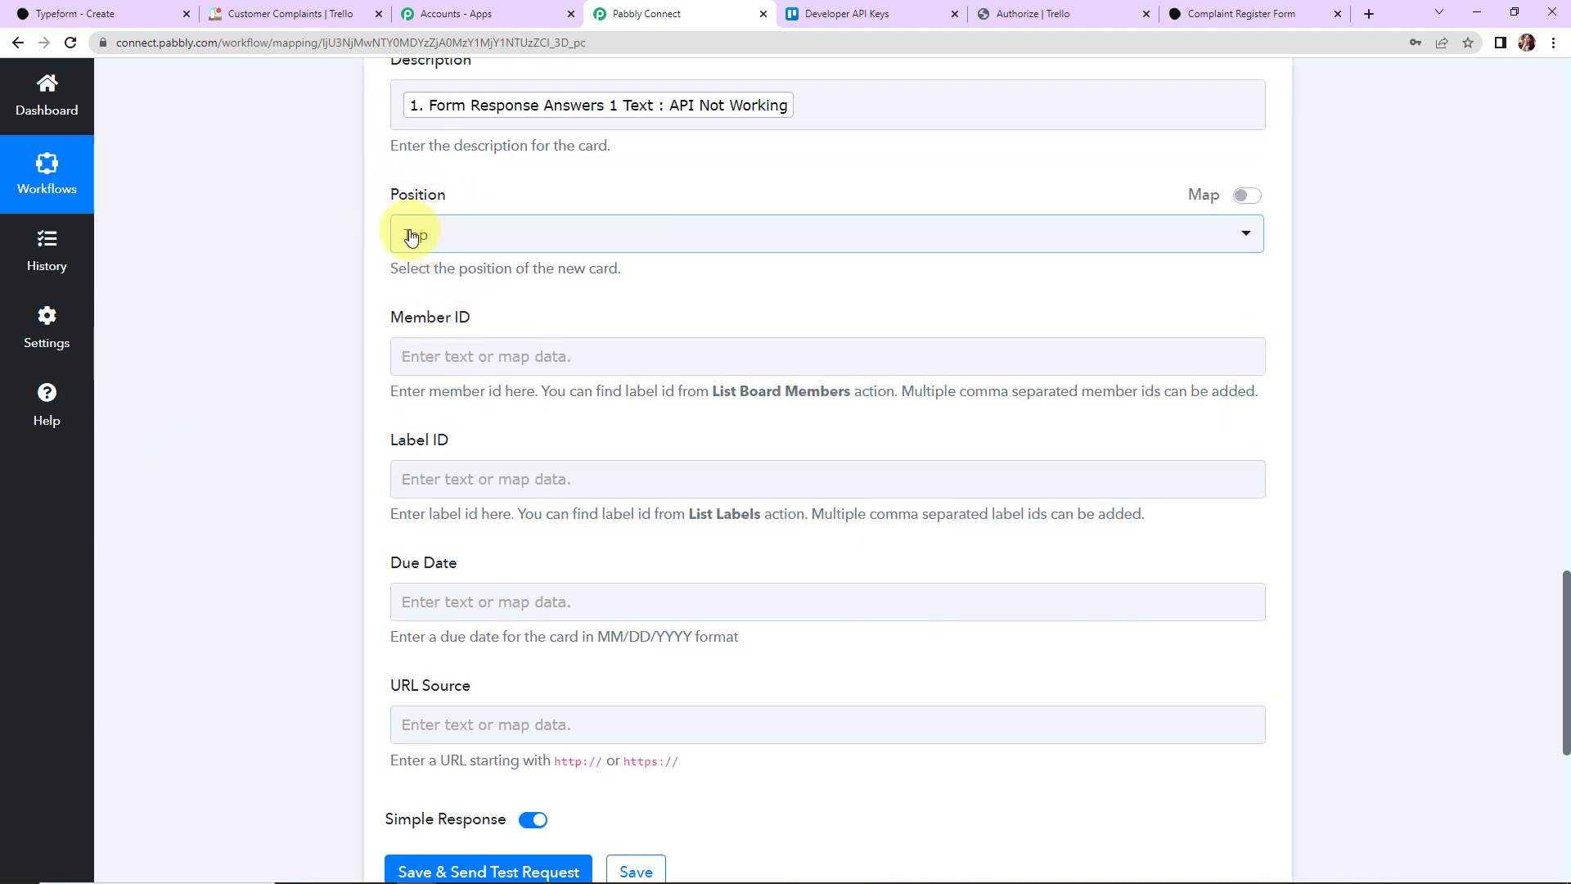
Step: Leave the card Position at Top and inspect the Due Date field's MM/DD/YYYY hint
{"action": "left_click", "coordinate": [466, 233]}
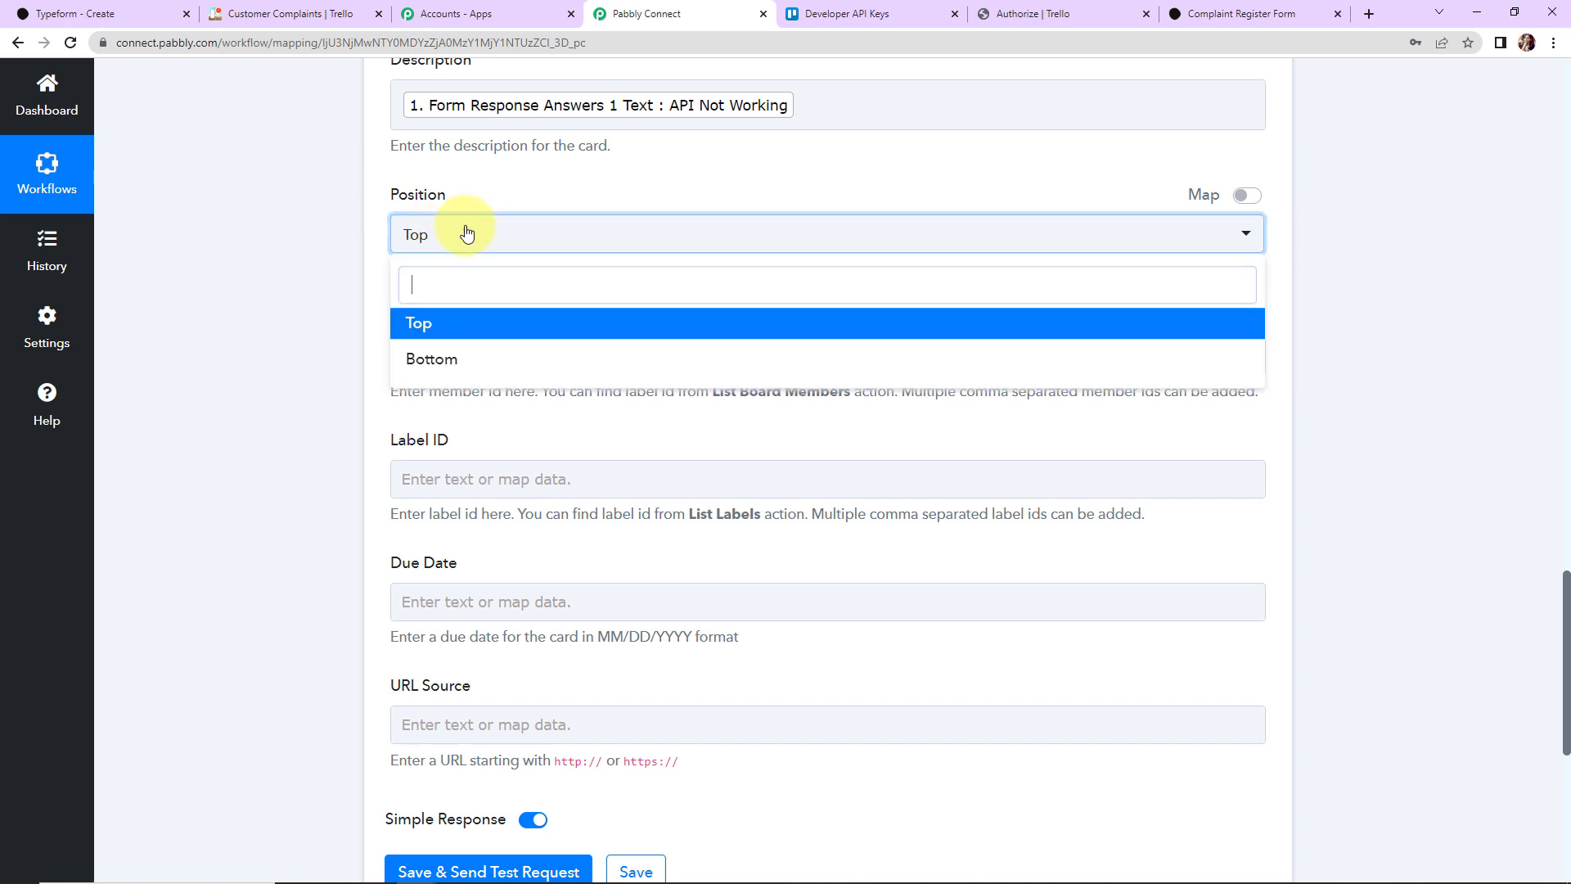
{"action": "left_click", "coordinate": [346, 252]}
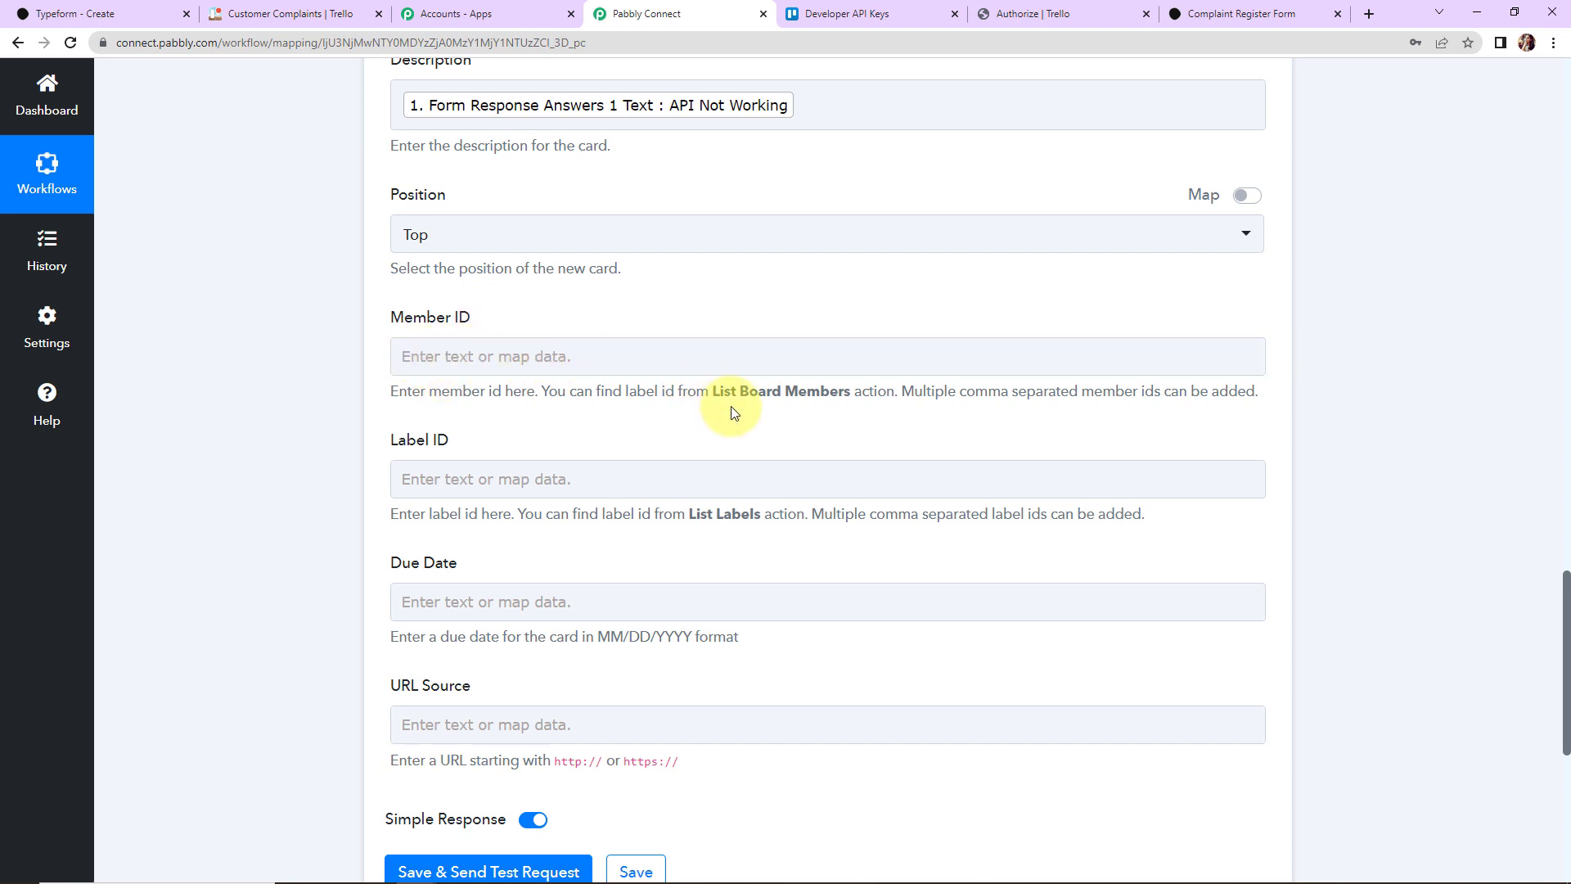
{"action": "left_click_drag", "start_coordinate": [711, 394], "coordinate": [846, 399]}
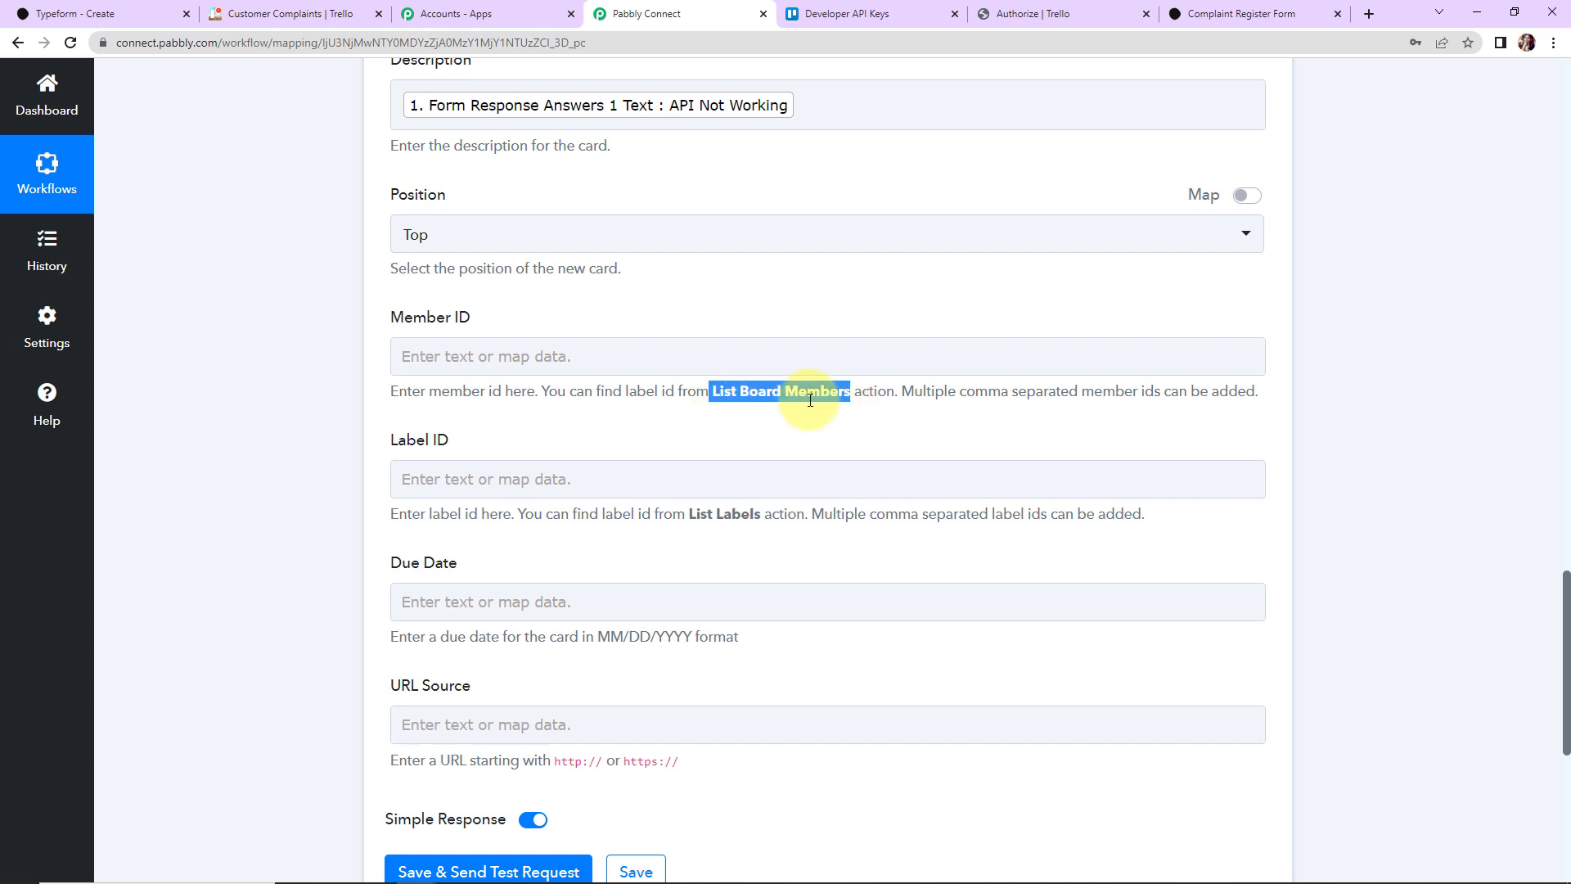
{"action": "scroll", "coordinate": [810, 399], "scroll_direction": "down", "scroll_amount": 2}
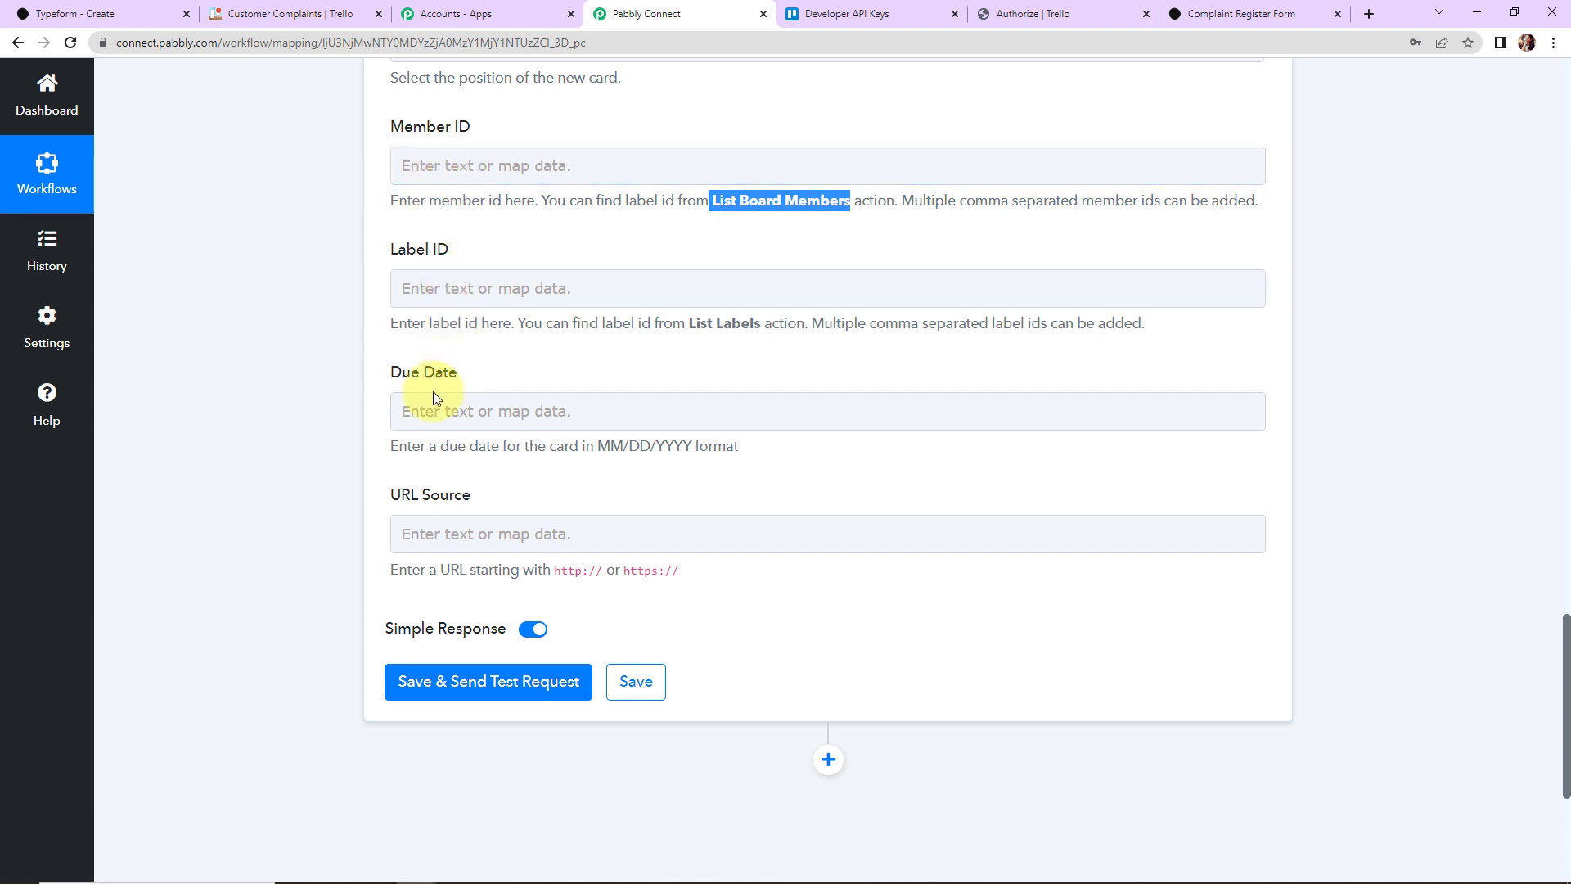
{"action": "left_click", "coordinate": [561, 411]}
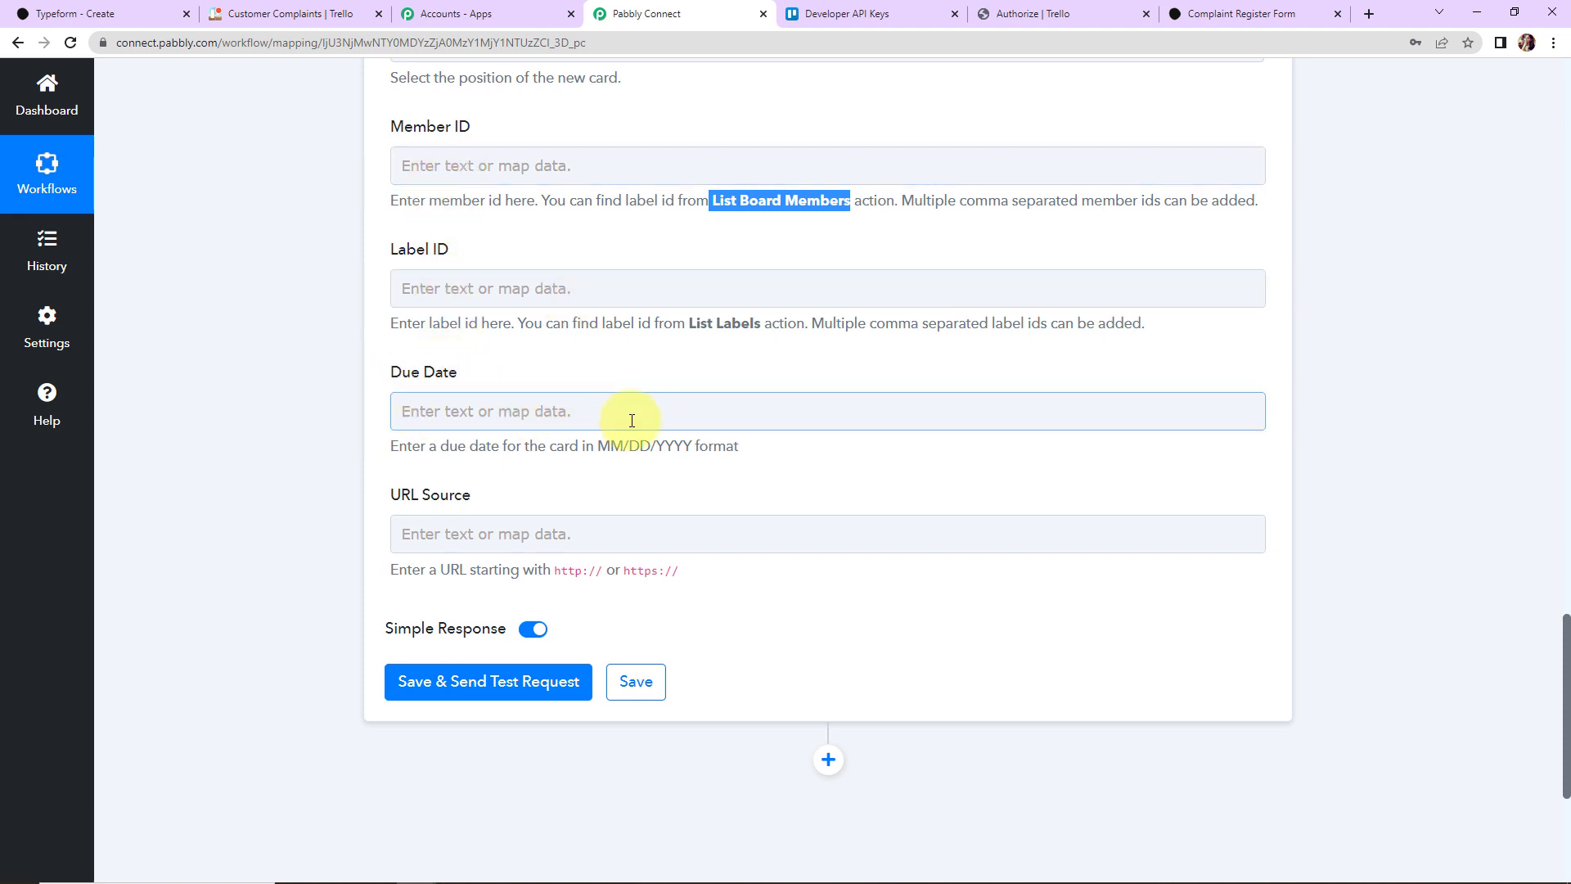
Step: Note the captured date 2023-02-15 isn't MM/DD/YYYY and insert an action step before Trello
{"action": "scroll", "coordinate": [1450, 361], "scroll_direction": "up", "scroll_amount": 15}
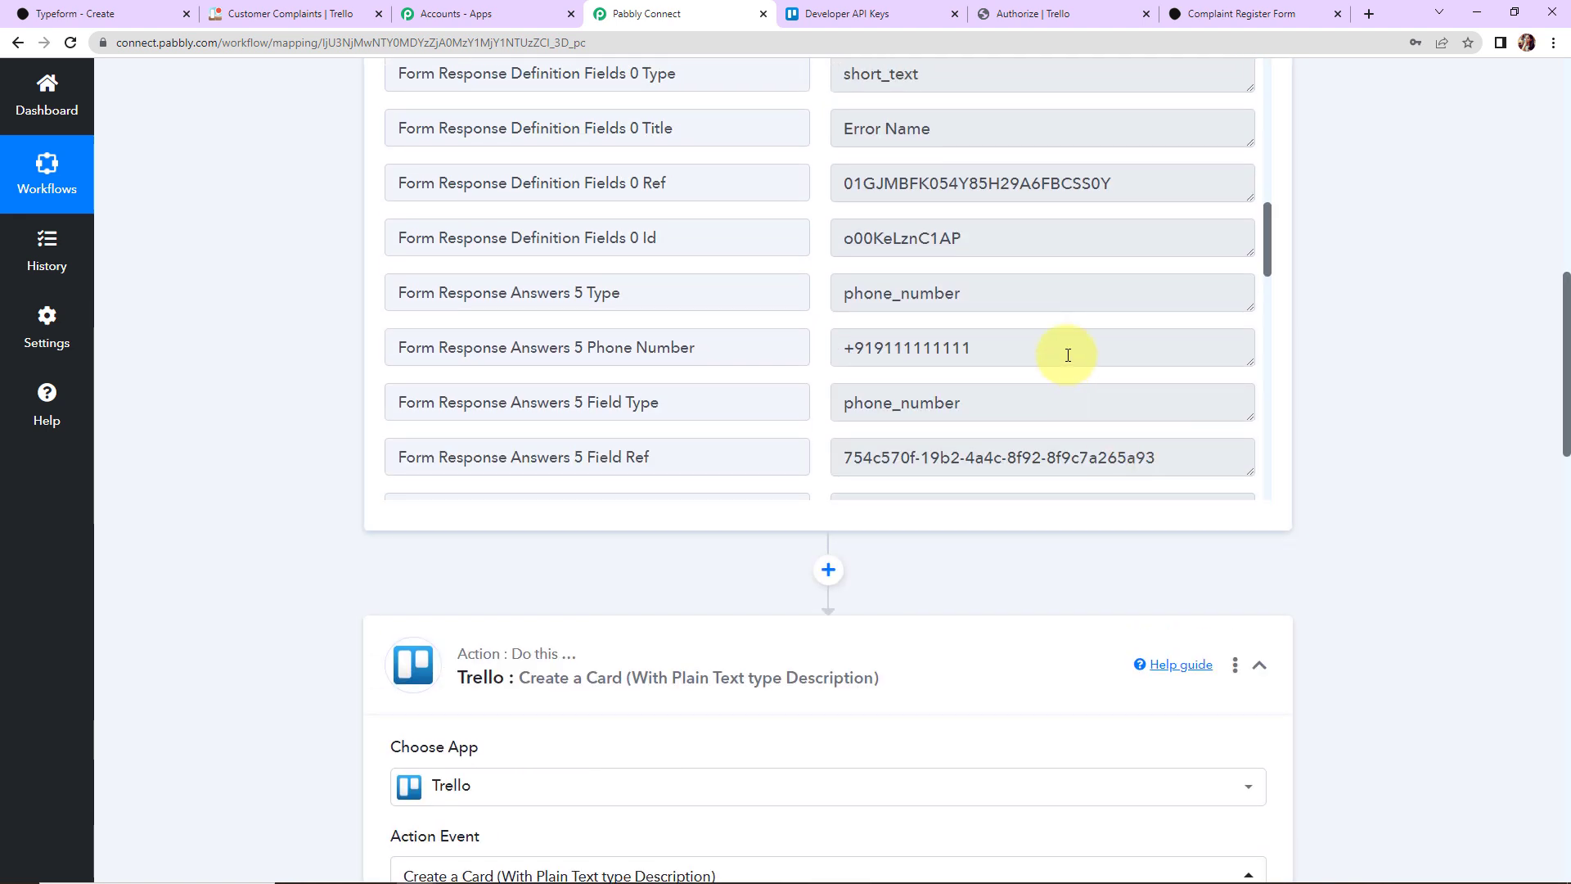
{"action": "scroll", "coordinate": [1067, 355], "scroll_direction": "up", "scroll_amount": 10}
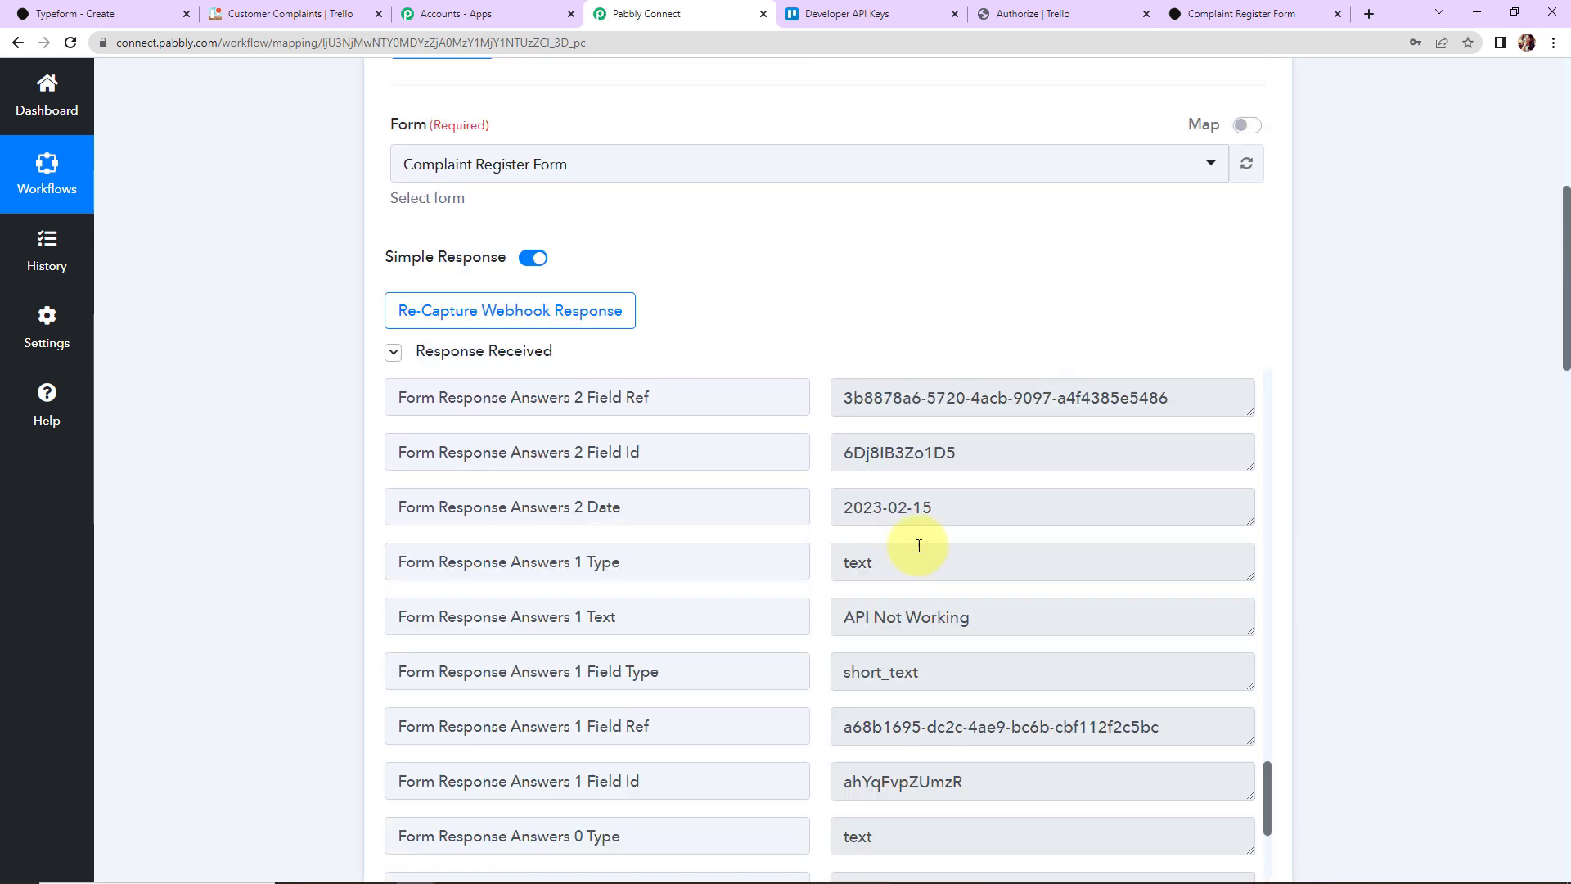
{"action": "left_click_drag", "start_coordinate": [941, 508], "coordinate": [838, 508]}
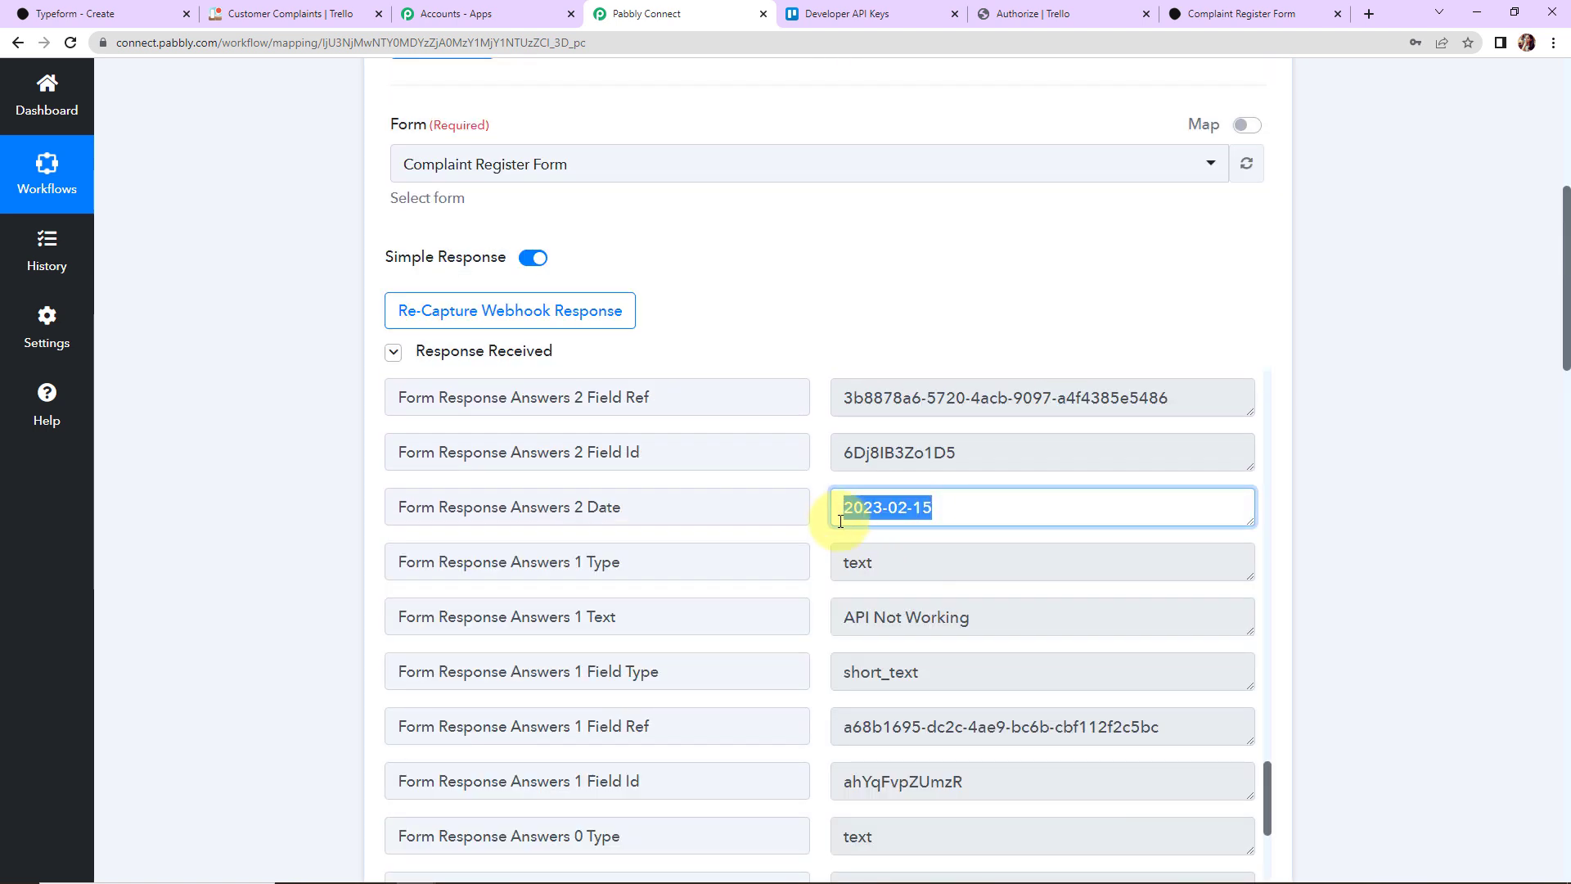
{"action": "left_click", "coordinate": [1342, 456]}
{"action": "scroll", "coordinate": [1341, 455], "scroll_direction": "down", "scroll_amount": 15}
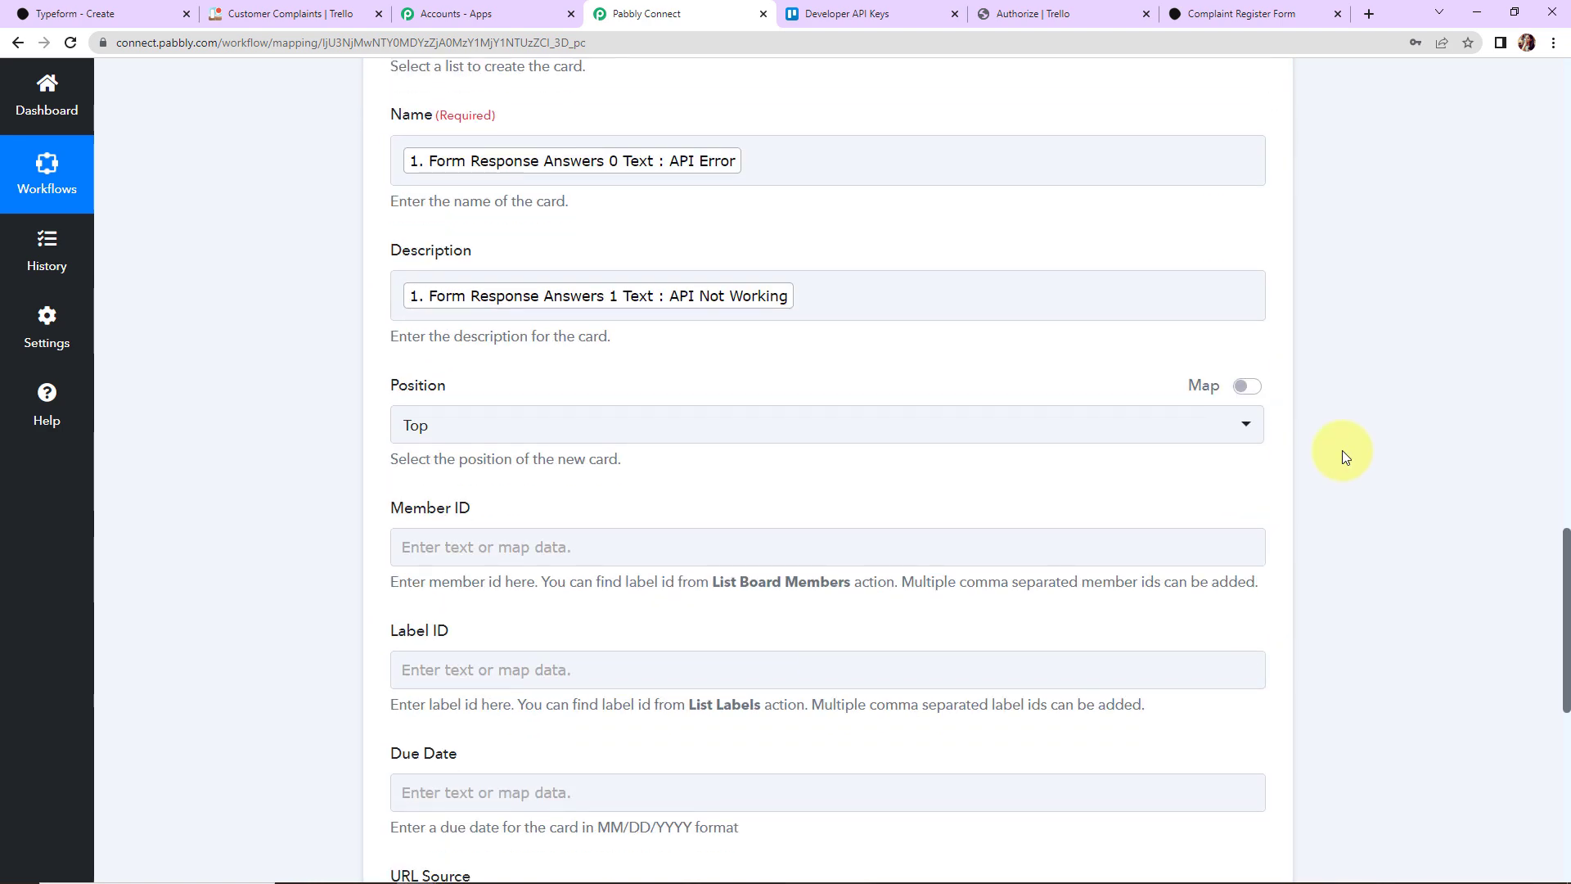
{"action": "scroll", "coordinate": [1341, 456], "scroll_direction": "down", "scroll_amount": 5}
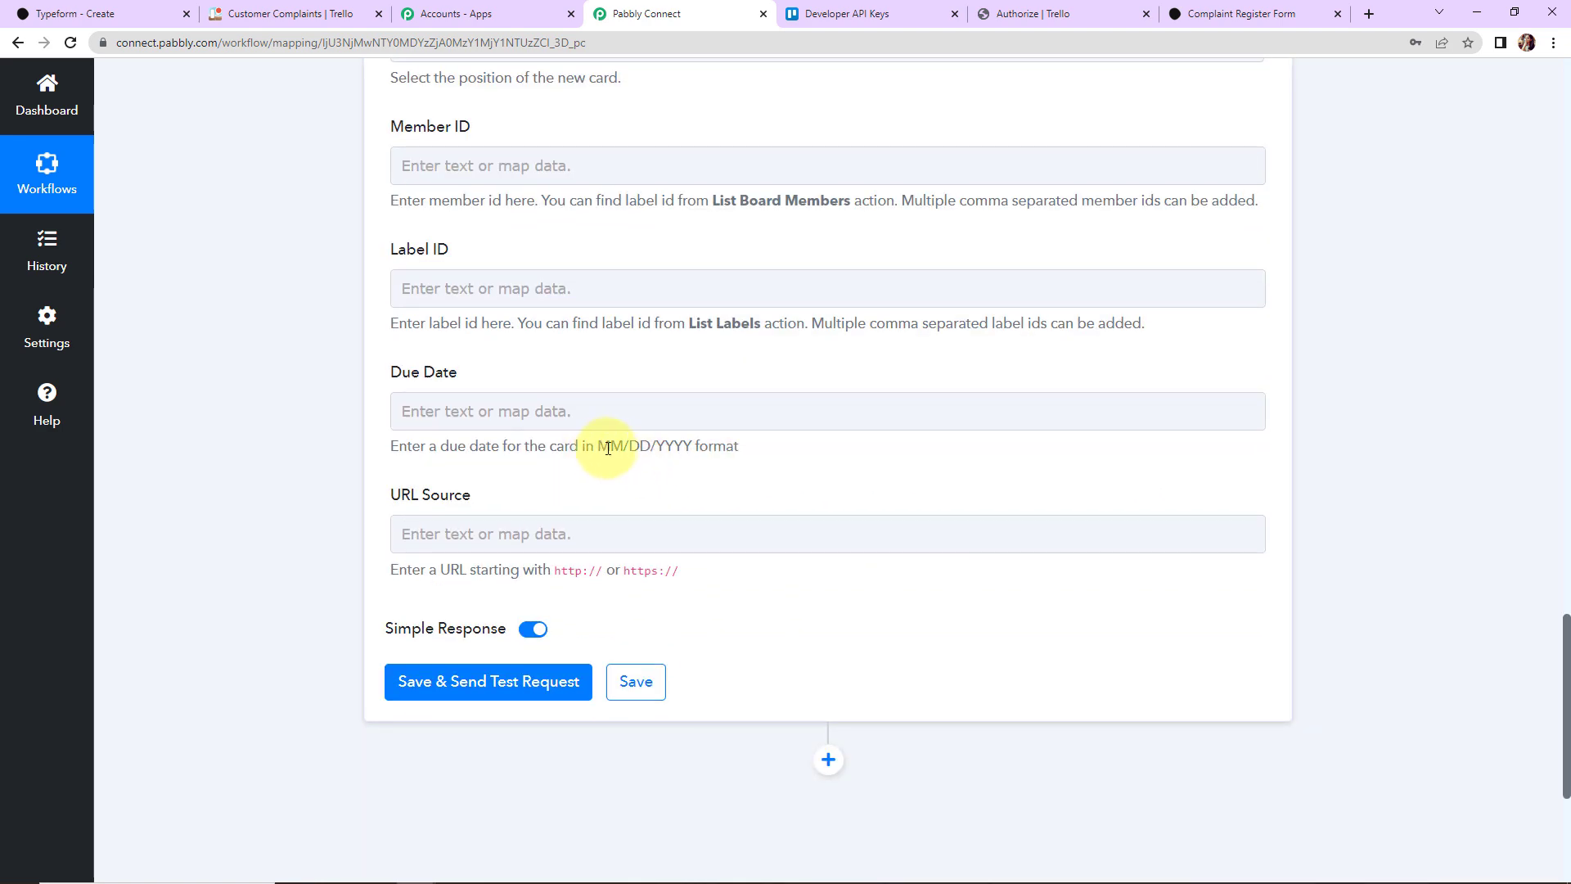
{"action": "left_click_drag", "start_coordinate": [608, 447], "coordinate": [691, 447]}
{"action": "left_click", "coordinate": [1404, 403]}
{"action": "scroll", "coordinate": [1409, 405], "scroll_direction": "up", "scroll_amount": 3}
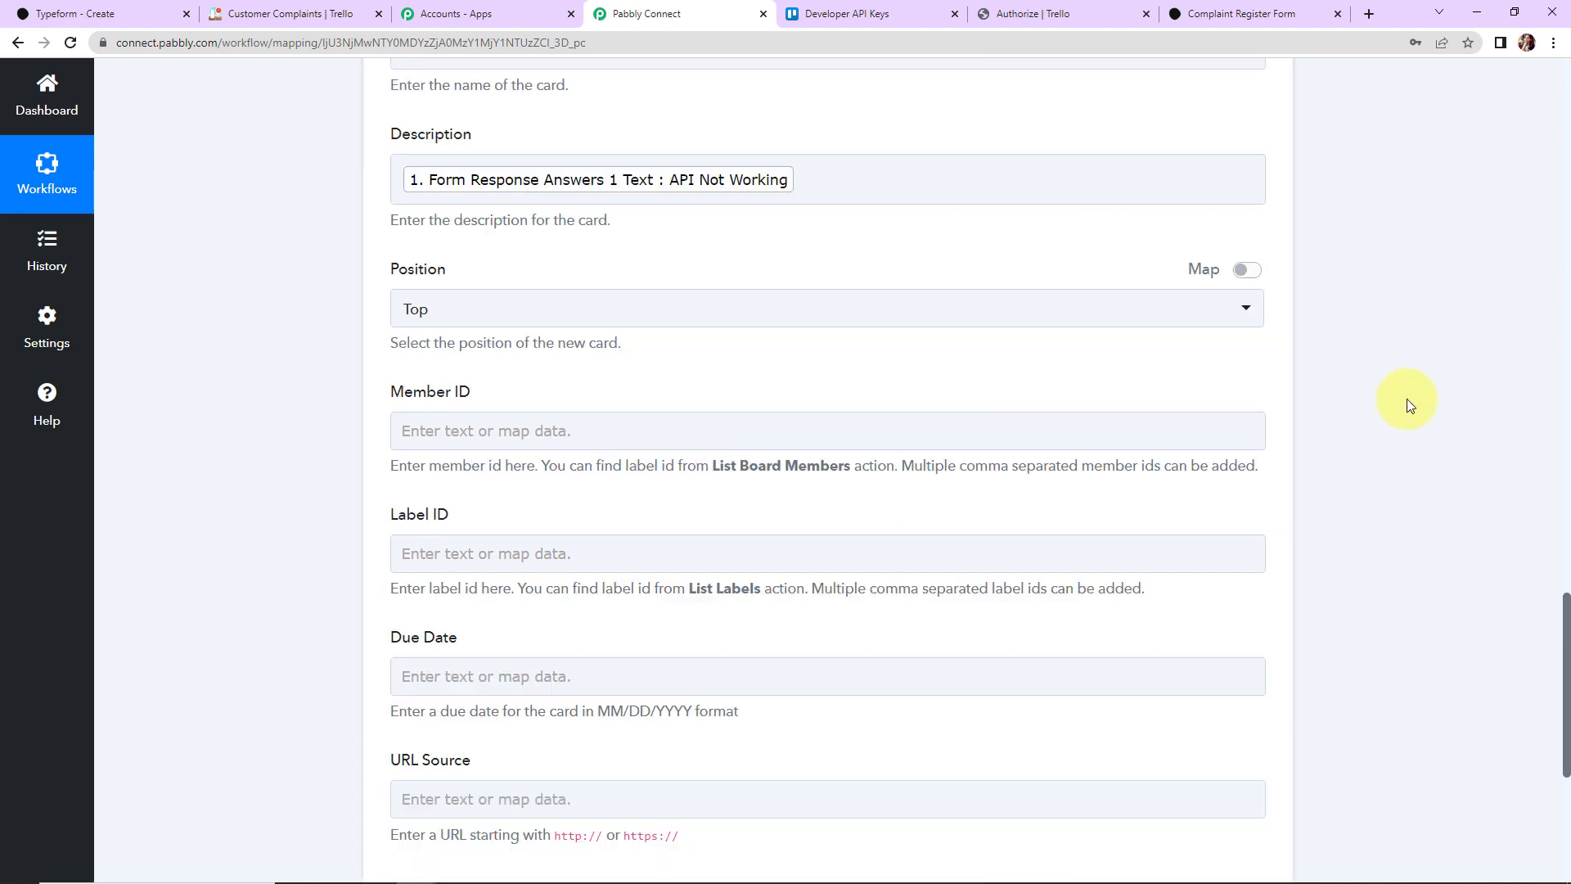
{"action": "scroll", "coordinate": [1406, 404], "scroll_direction": "up", "scroll_amount": 10}
{"action": "left_click", "coordinate": [833, 390]}
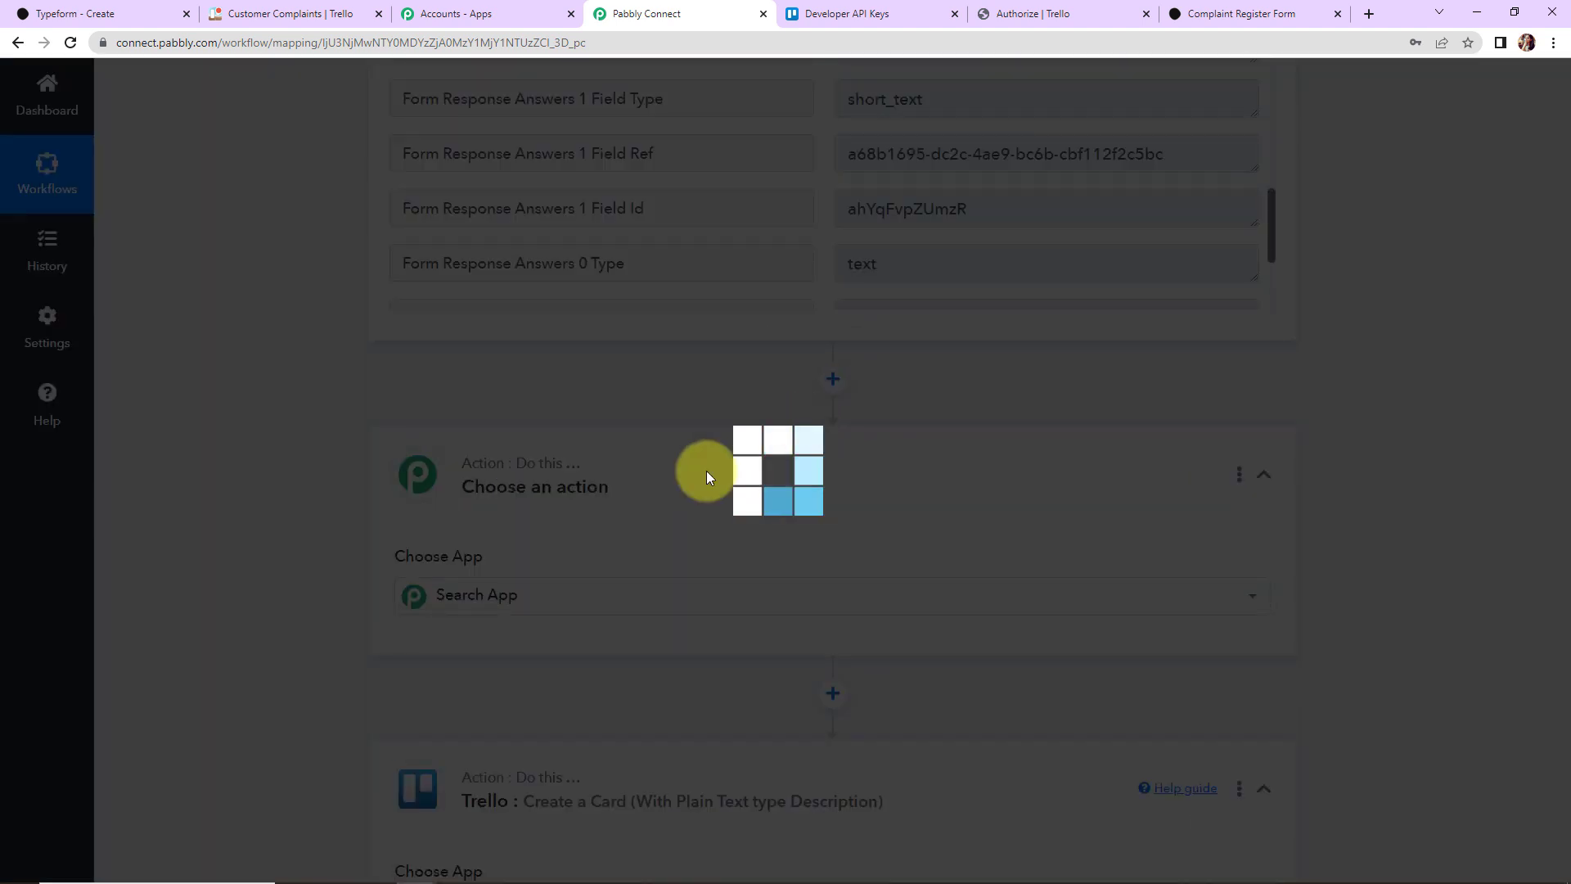
Step: Make the new step a Date/Time Formatter Format Date Only action and connect it
{"action": "type", "text": "date"}
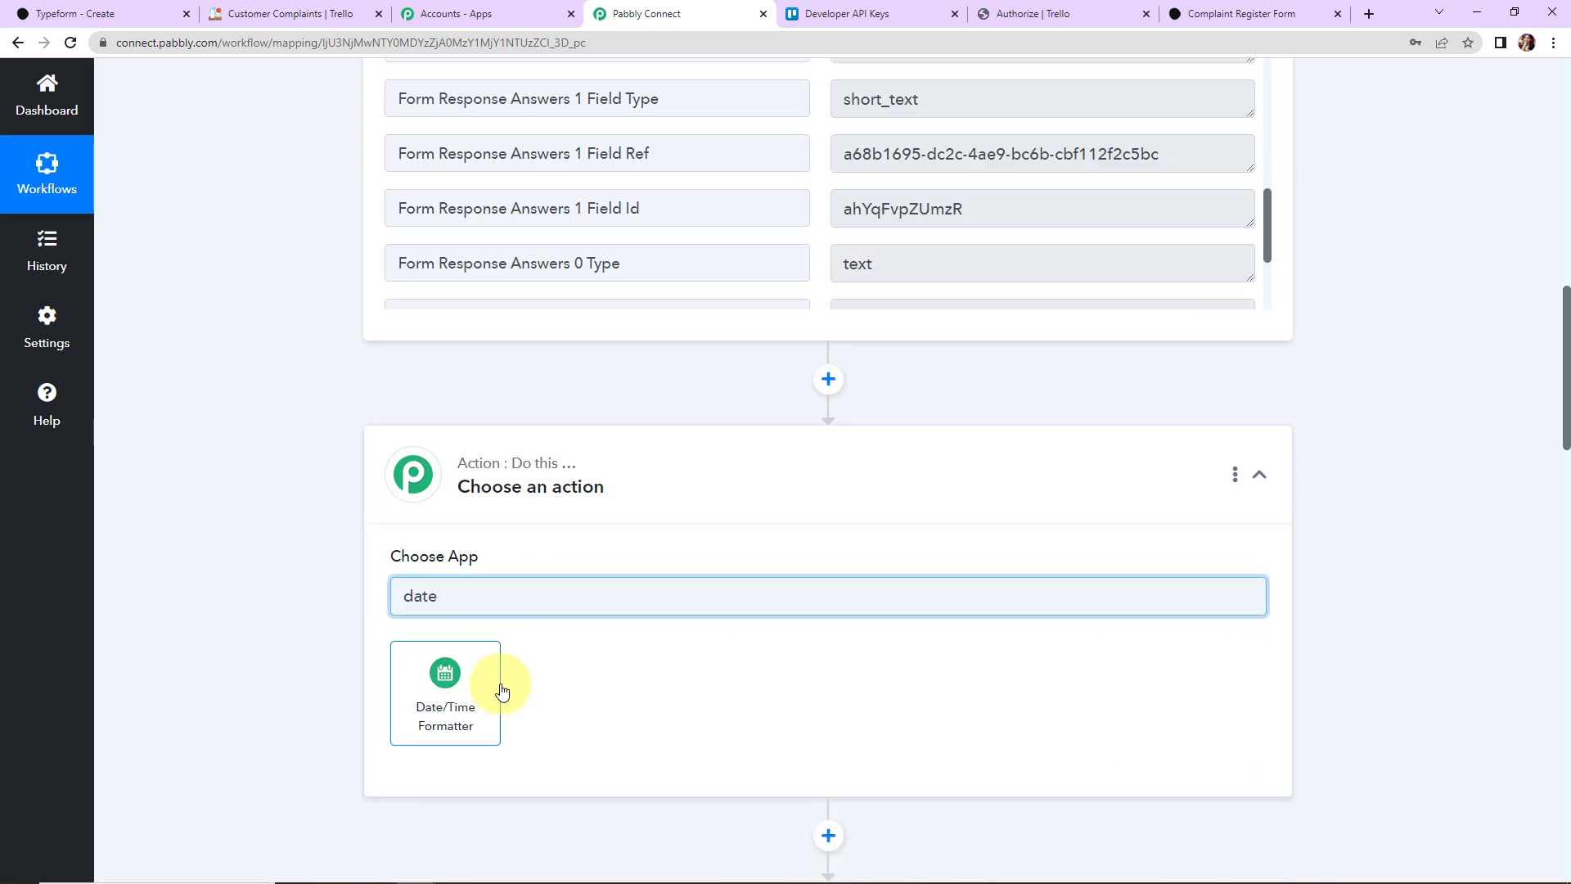
{"action": "left_click", "coordinate": [497, 689]}
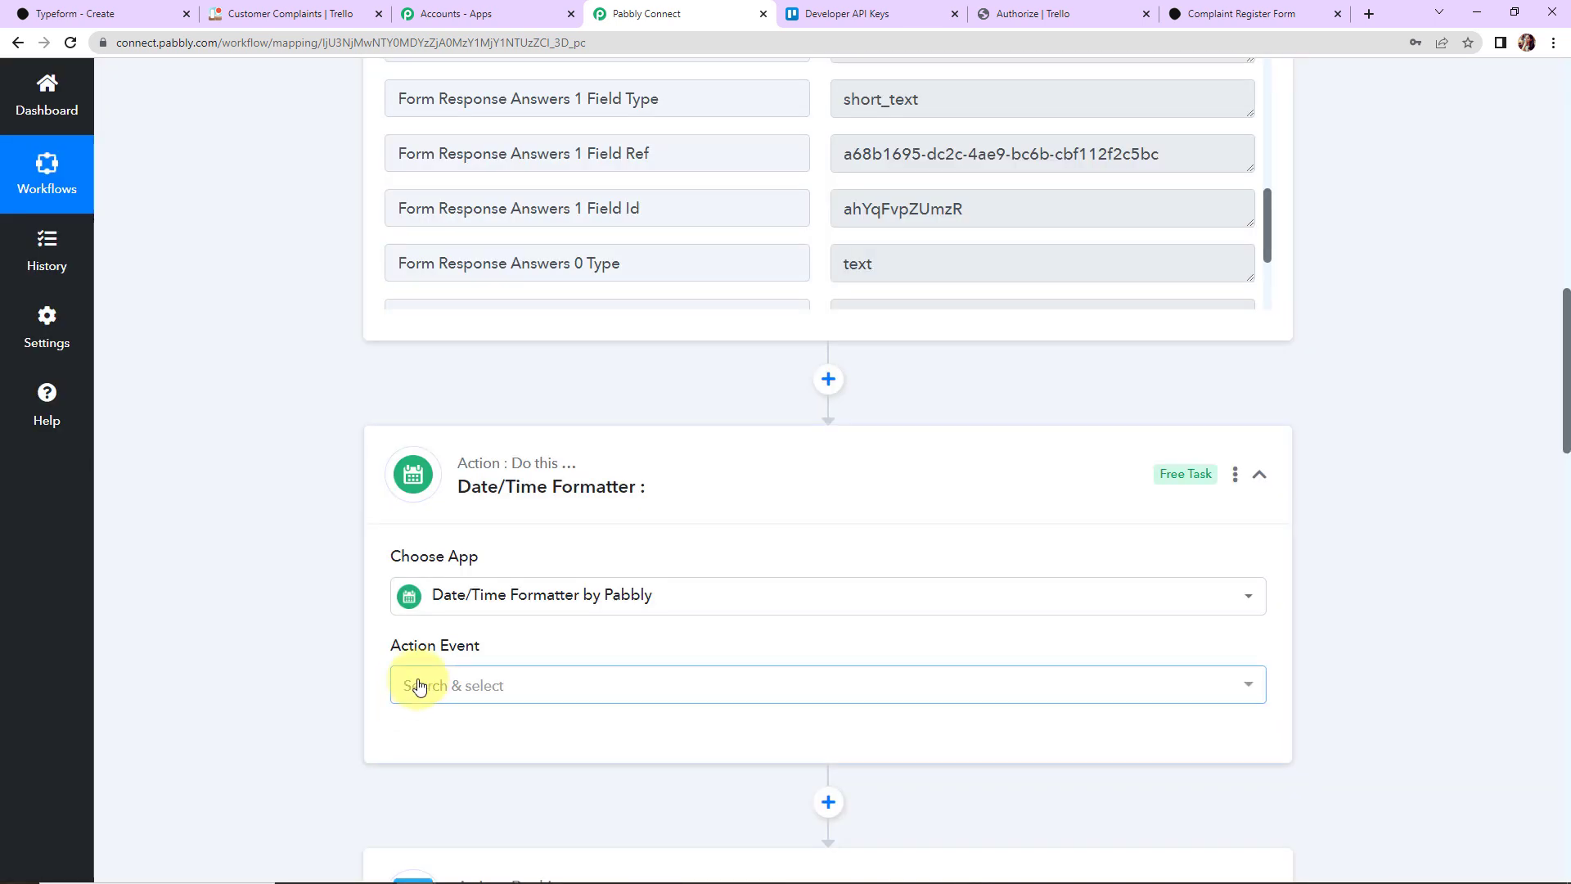
{"action": "left_click", "coordinate": [419, 685]}
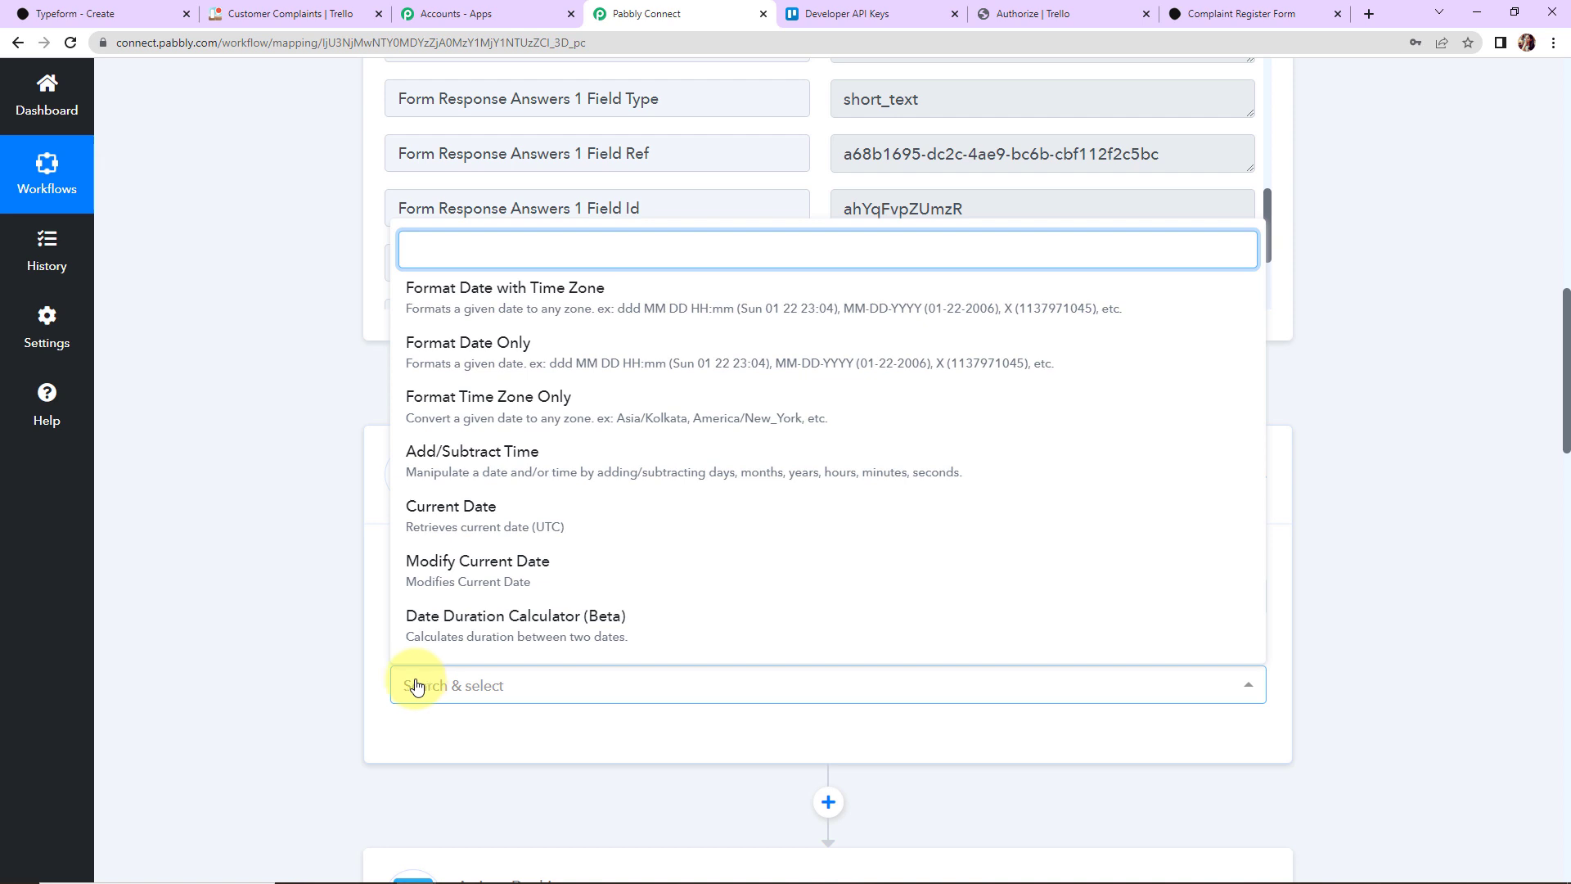
{"action": "left_click", "coordinate": [424, 360]}
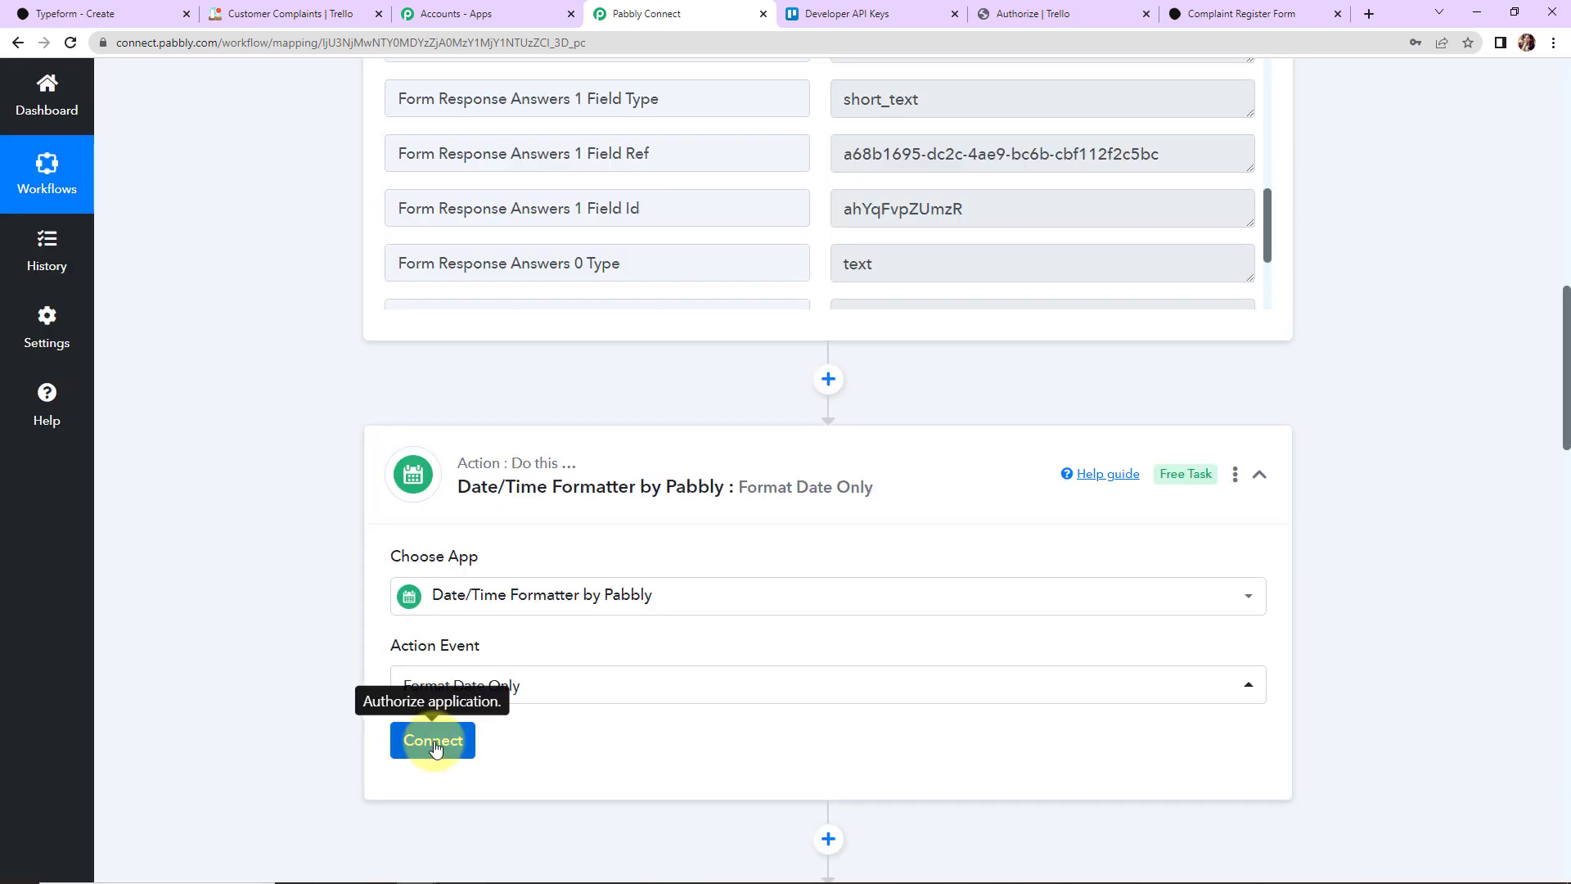
{"action": "left_click", "coordinate": [433, 745]}
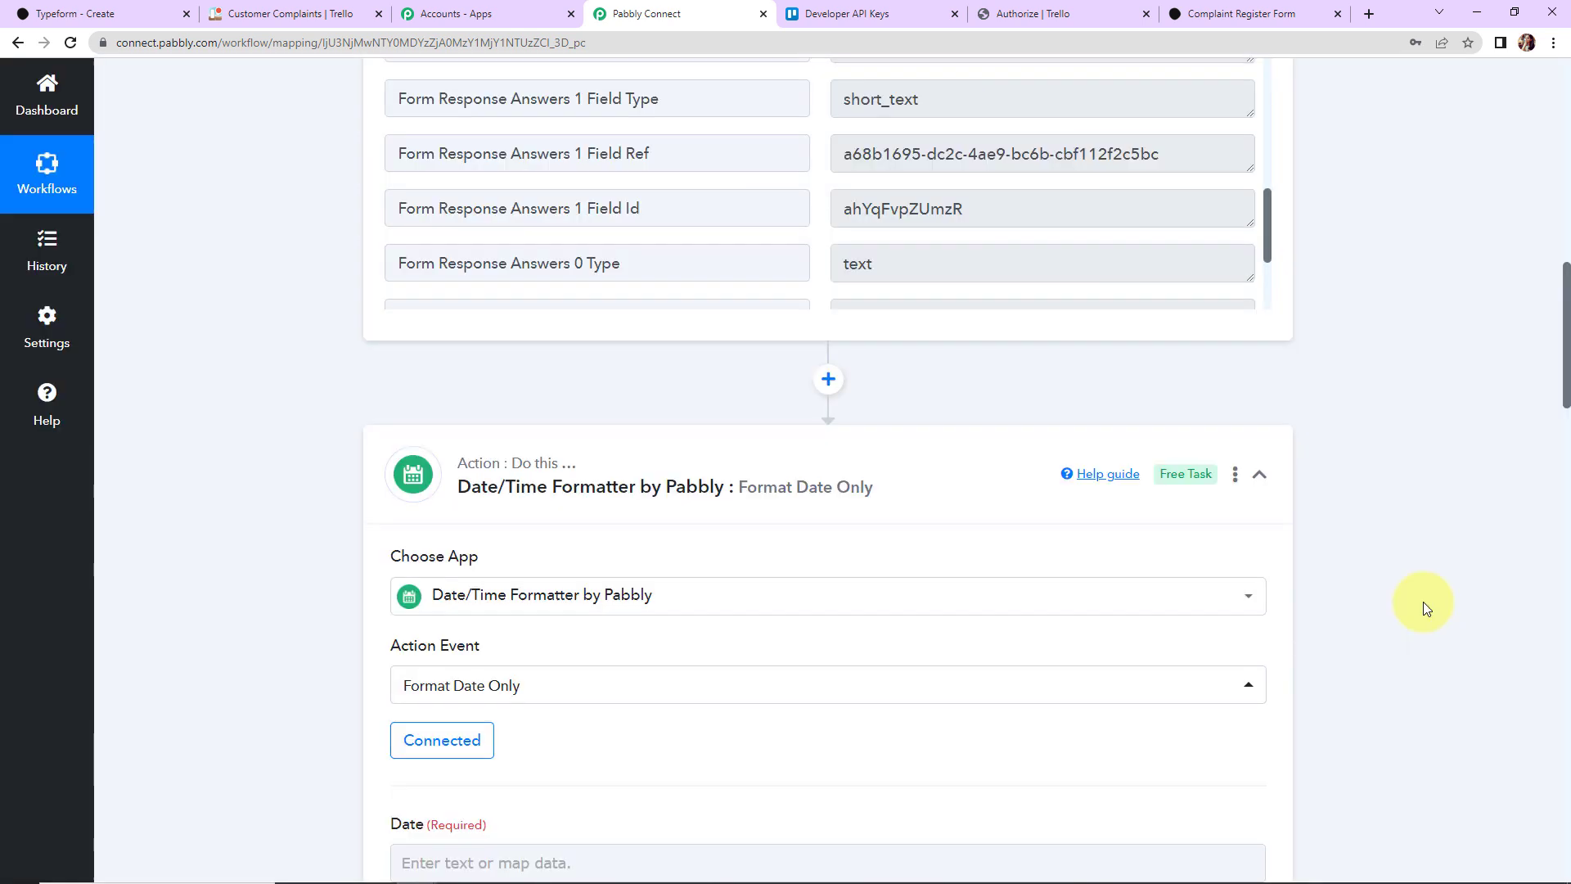
{"action": "scroll", "coordinate": [1422, 602], "scroll_direction": "down", "scroll_amount": 7}
Step: Convert the Typeform due date from YYYY-MM-DD to MM/DD/YYYY and test it, getting 02/15/2023
{"action": "left_click", "coordinate": [414, 288]}
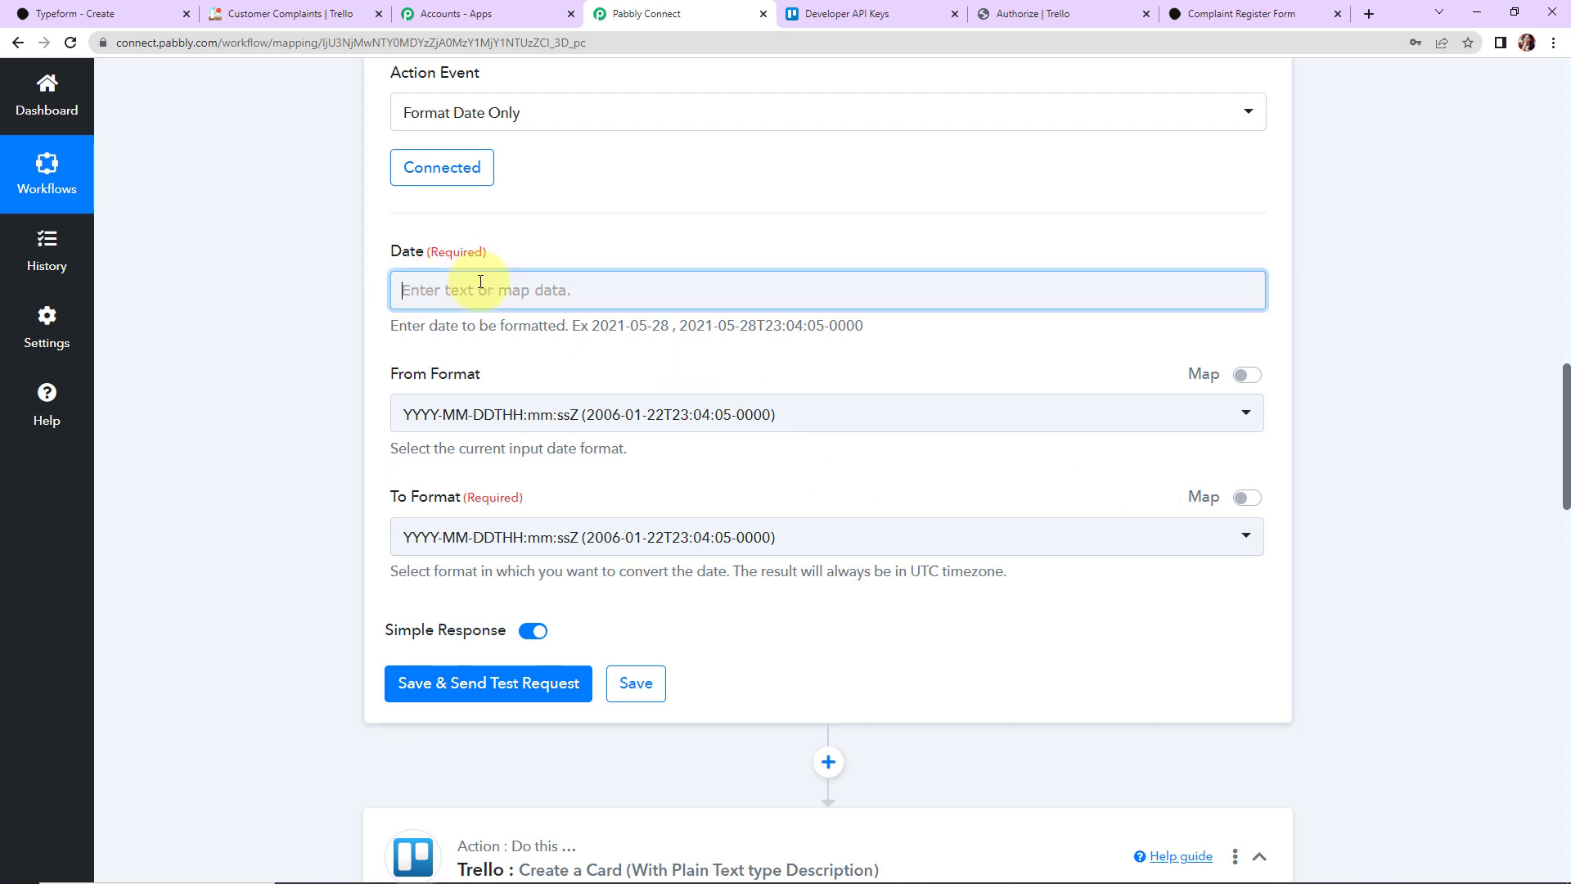
{"action": "left_click", "coordinate": [528, 432]}
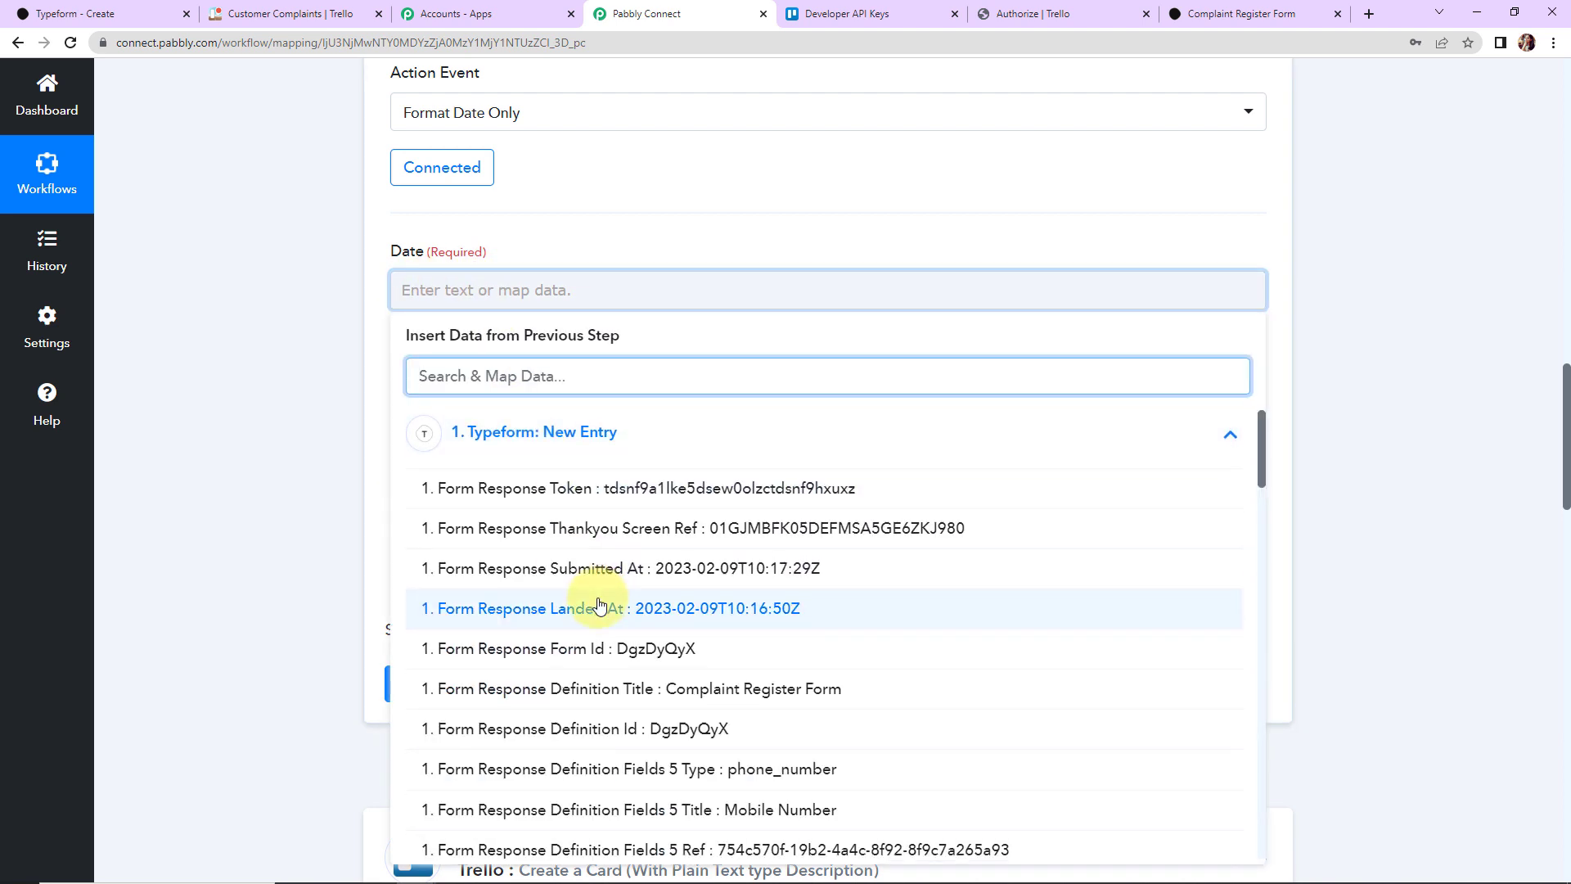
{"action": "scroll", "coordinate": [598, 606], "scroll_direction": "down", "scroll_amount": 15}
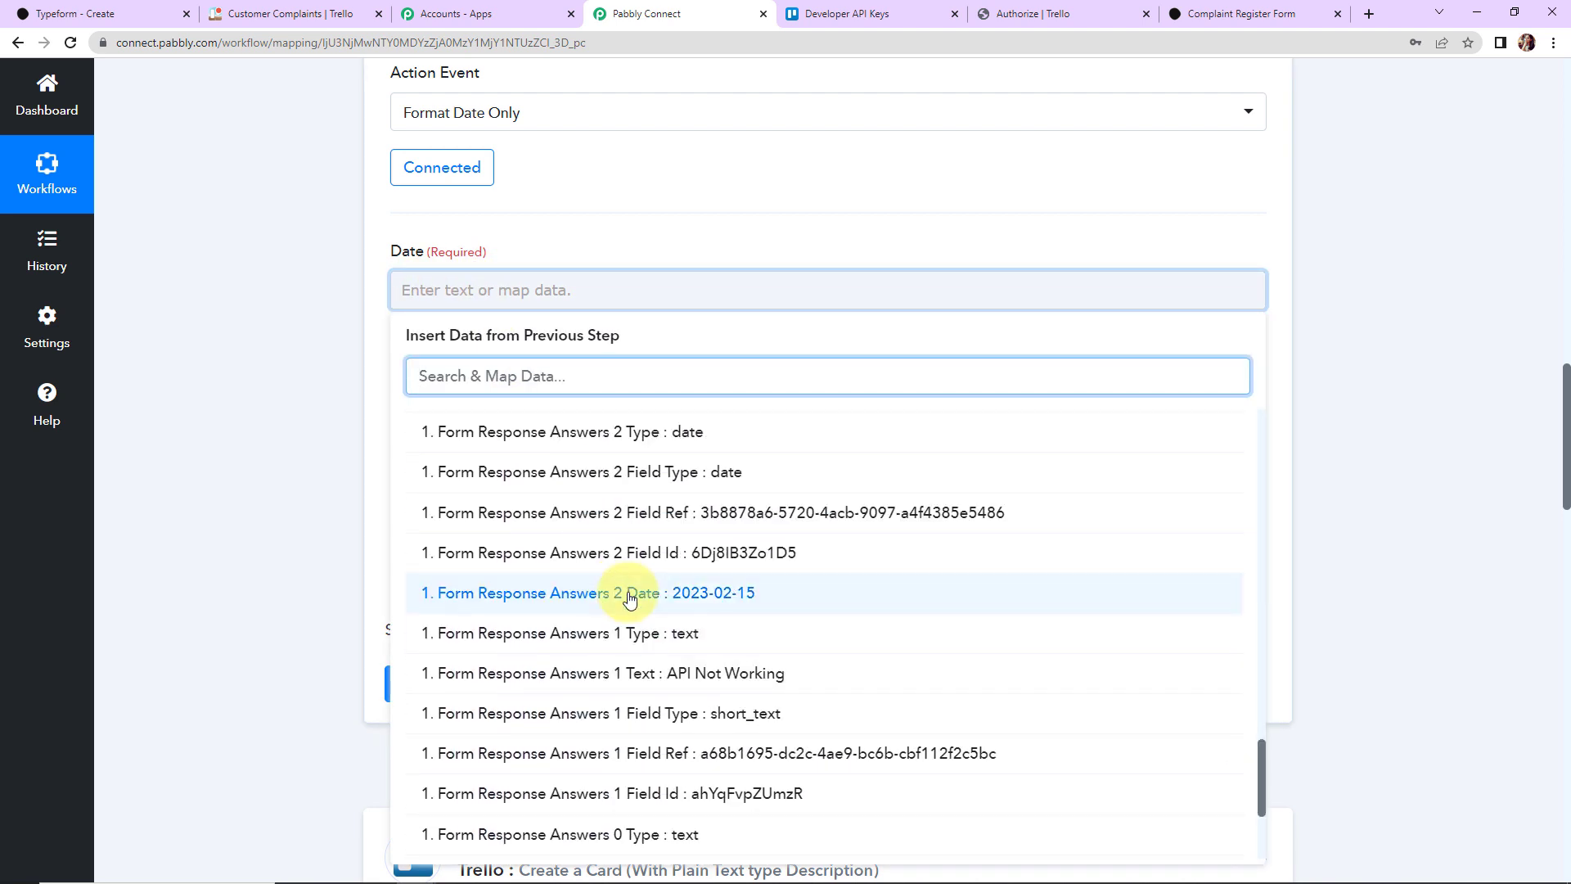
{"action": "left_click", "coordinate": [629, 600]}
{"action": "left_click", "coordinate": [306, 429]}
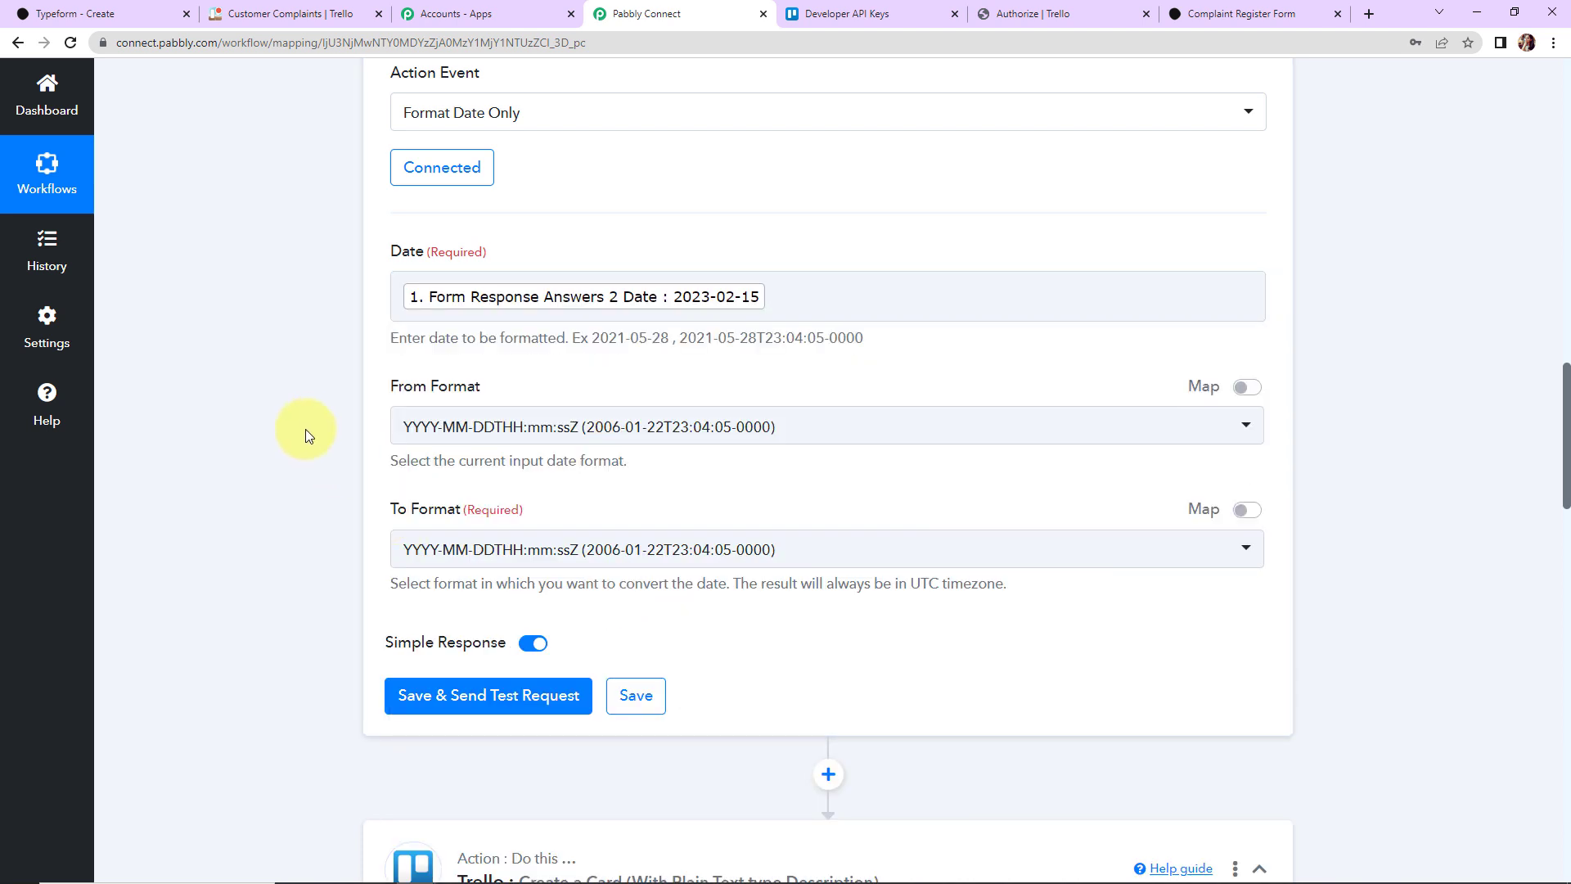
{"action": "left_click", "coordinate": [512, 441]}
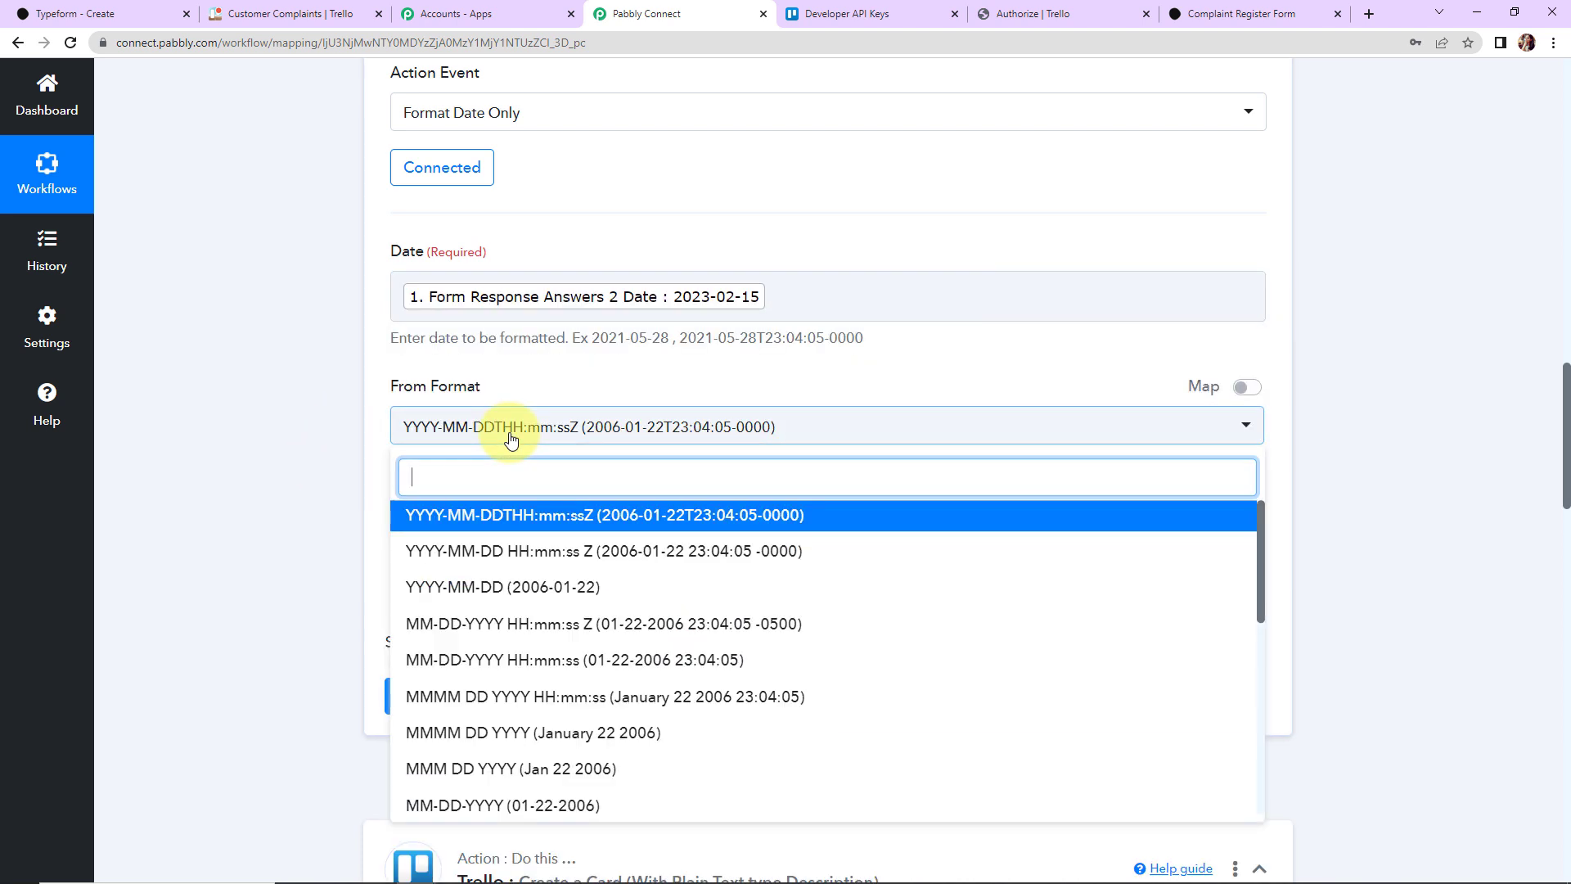
{"action": "left_click", "coordinate": [476, 589]}
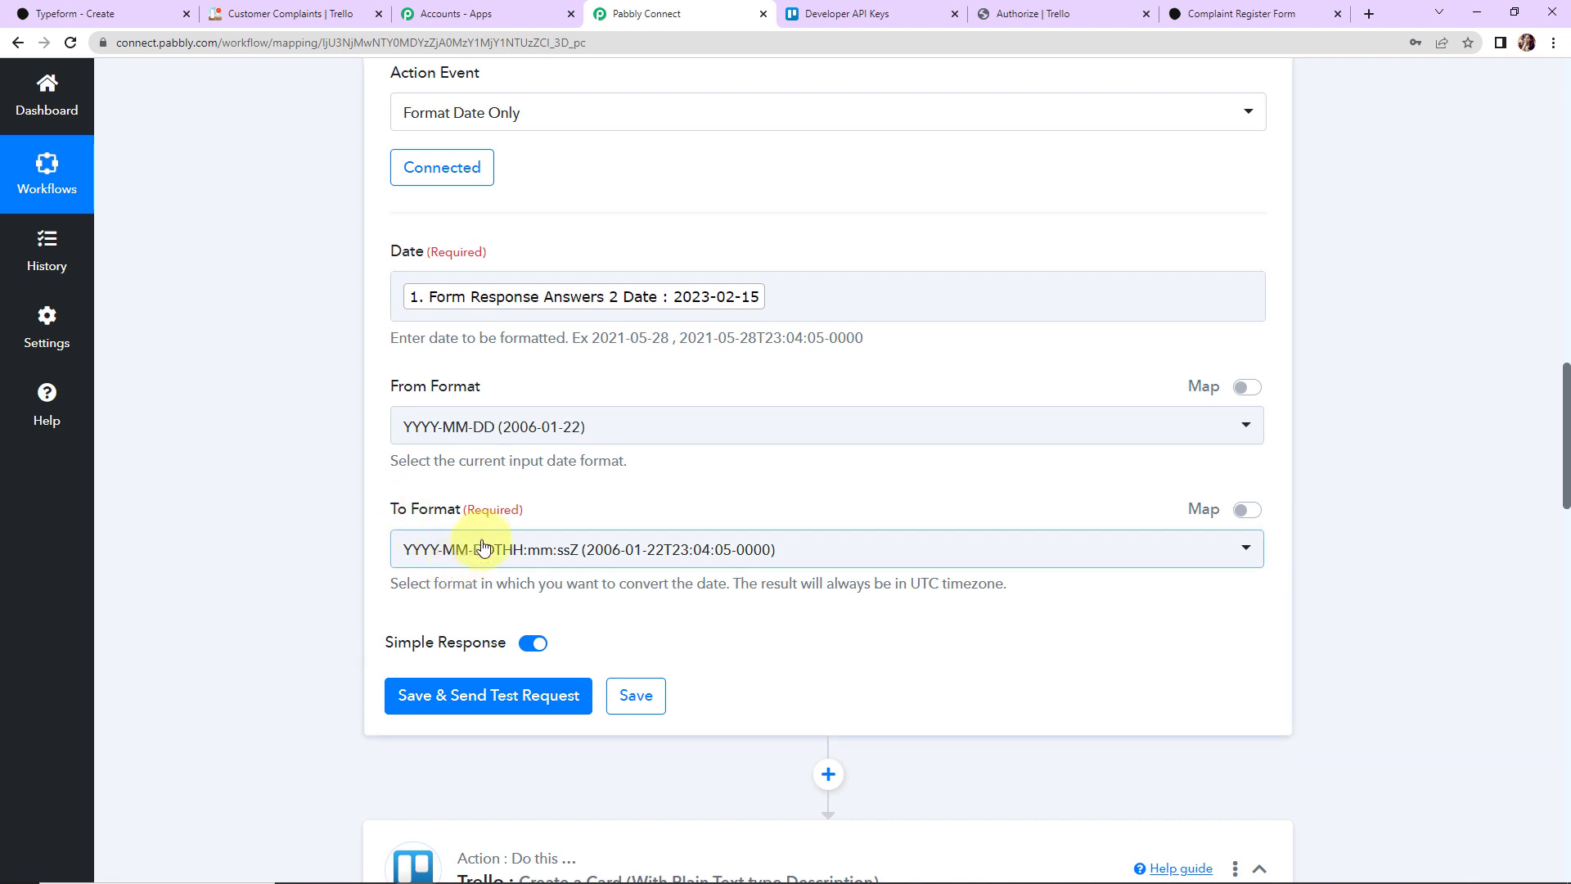
{"action": "left_click", "coordinate": [482, 548]}
{"action": "scroll", "coordinate": [583, 446], "scroll_direction": "down", "scroll_amount": 3}
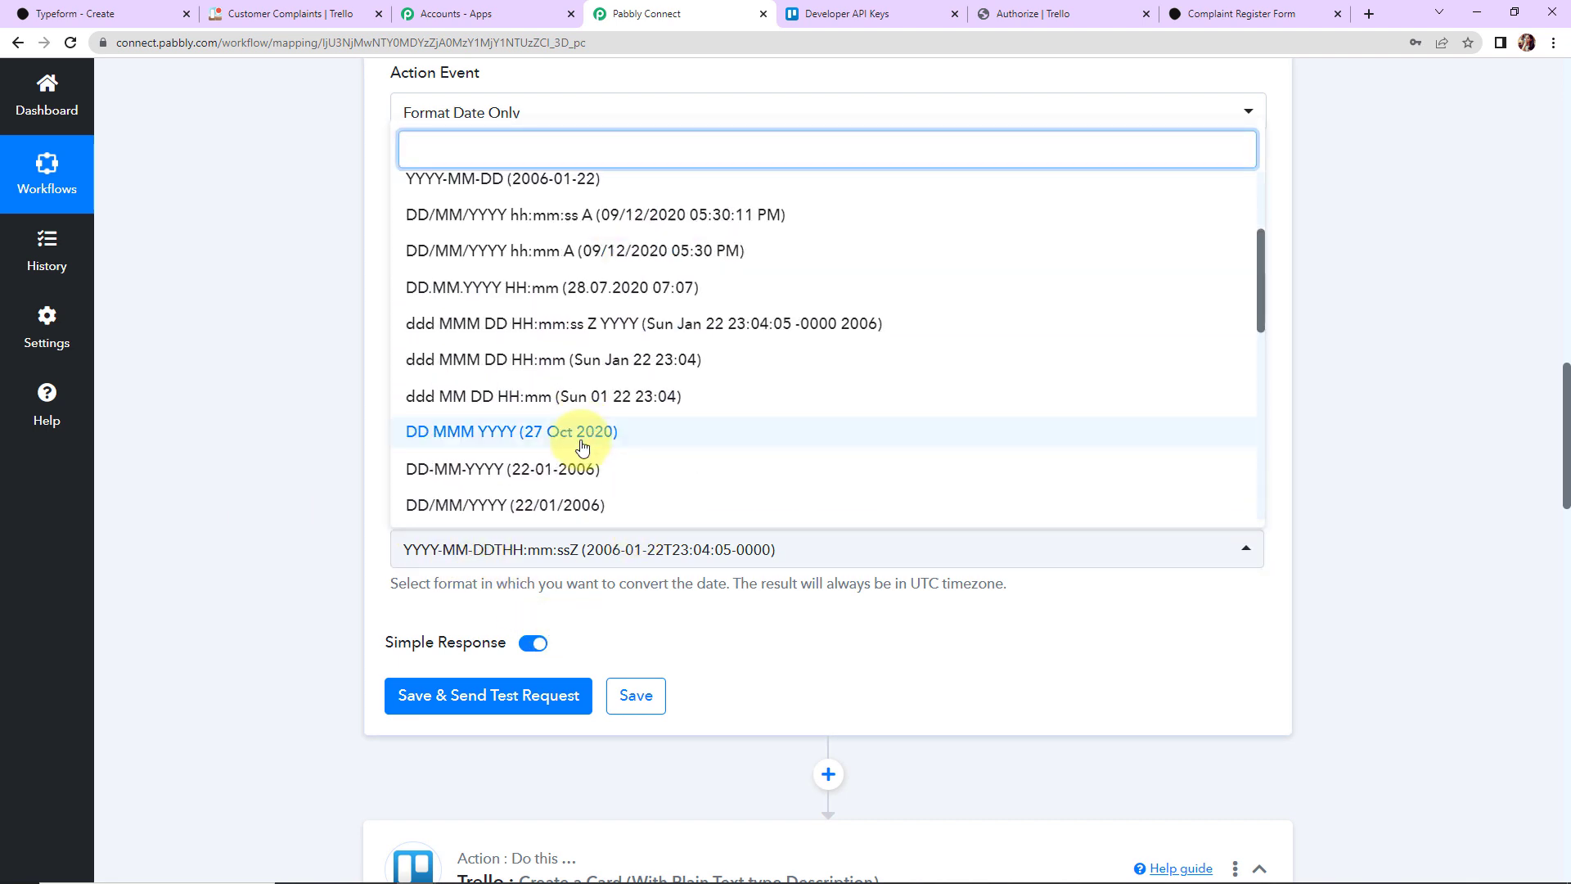
{"action": "scroll", "coordinate": [583, 445], "scroll_direction": "down", "scroll_amount": 3}
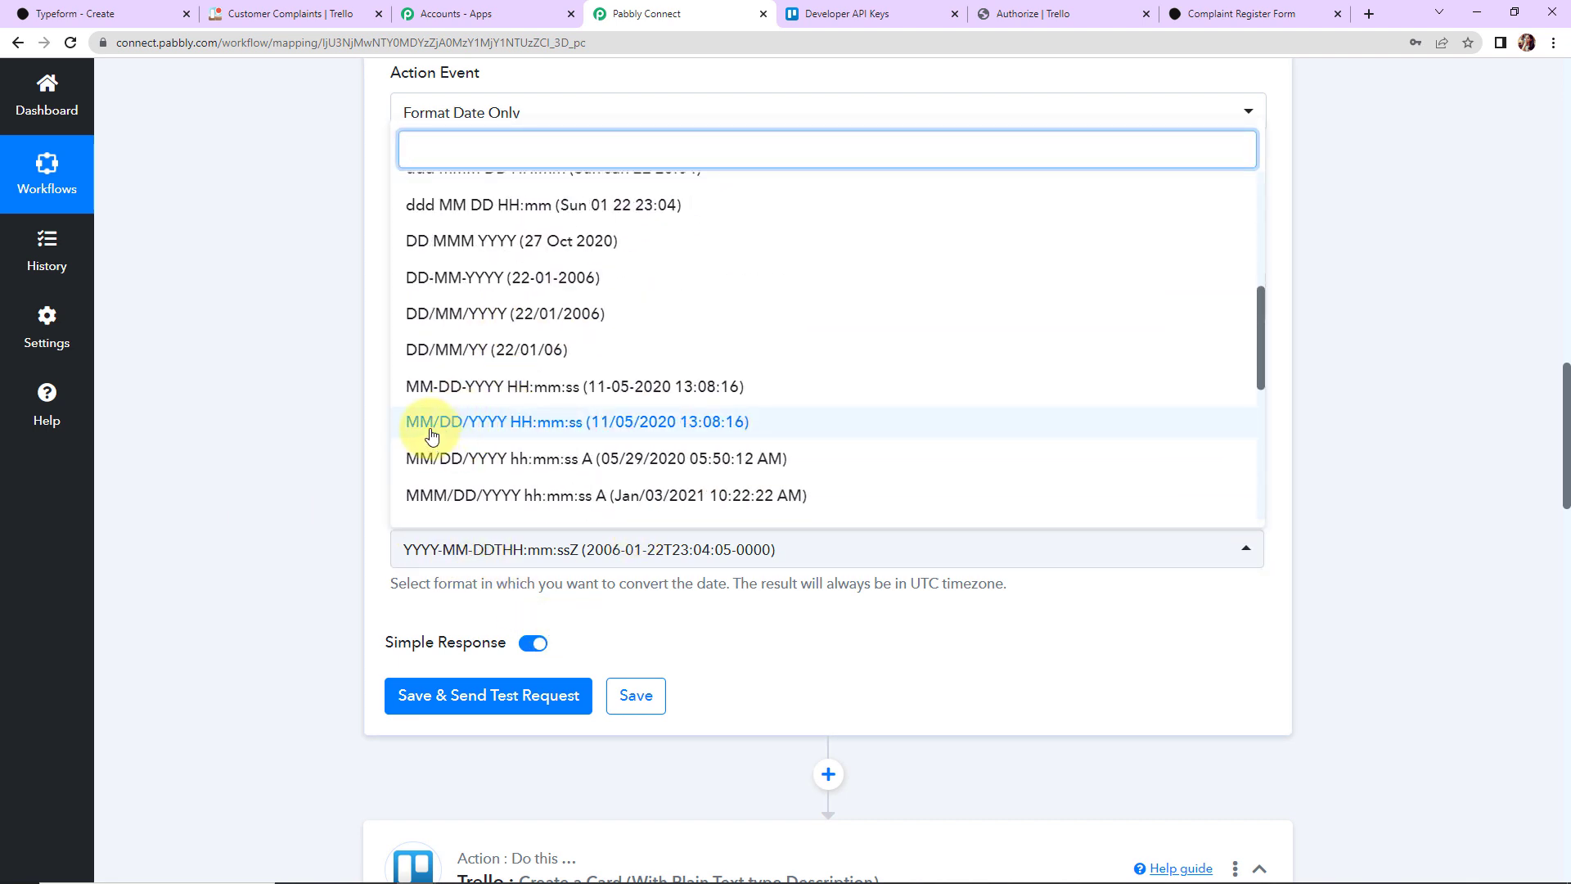
{"action": "scroll", "coordinate": [427, 435], "scroll_direction": "down", "scroll_amount": 5}
{"action": "left_click", "coordinate": [456, 514]}
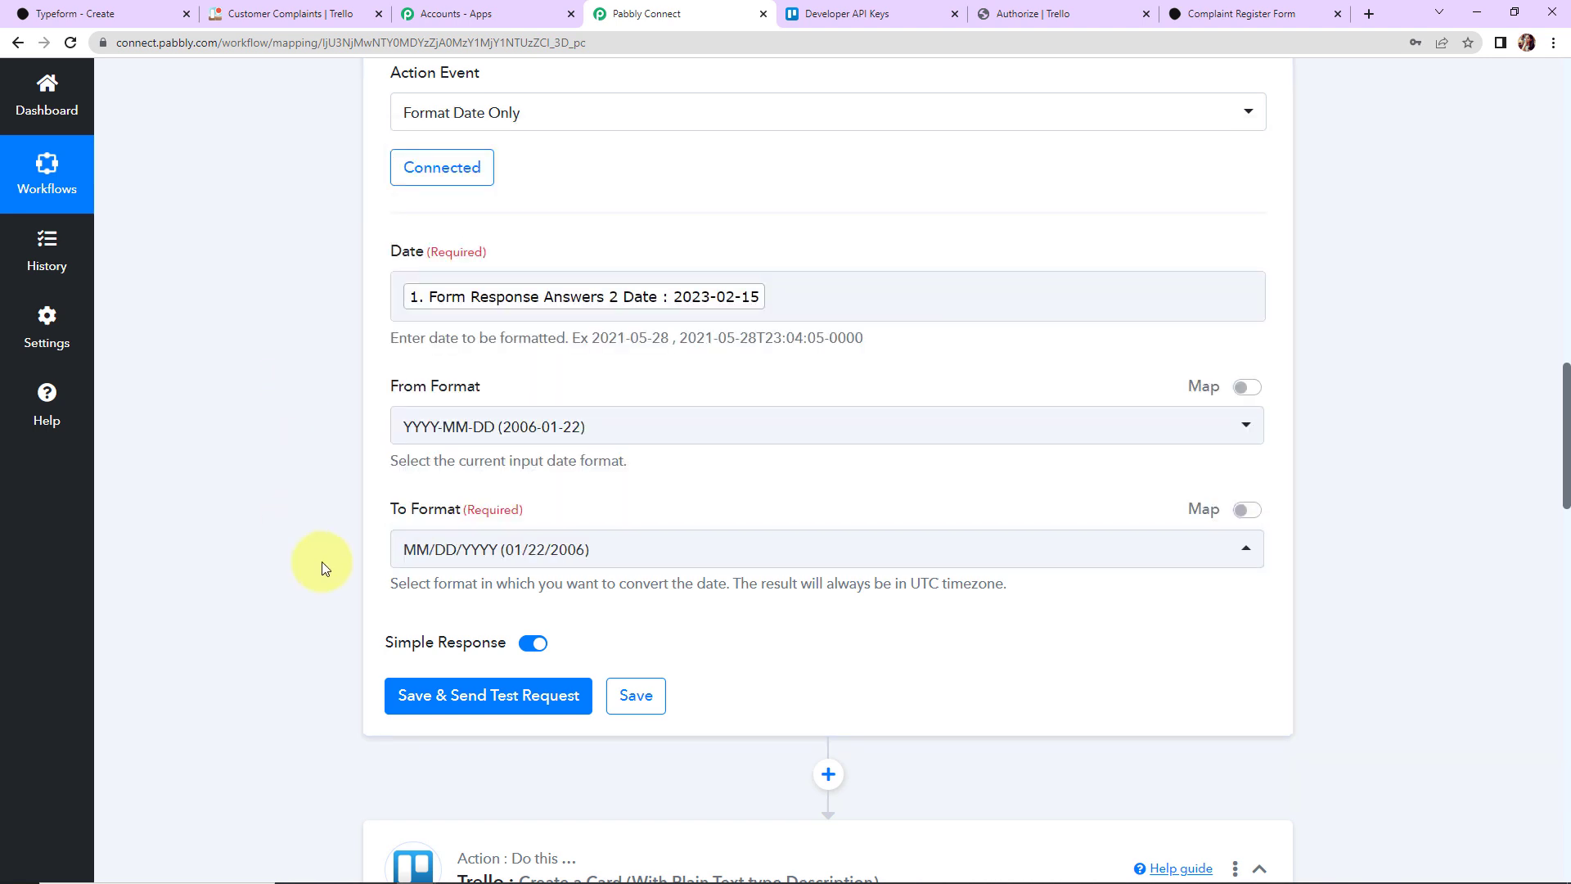
{"action": "left_click", "coordinate": [499, 695]}
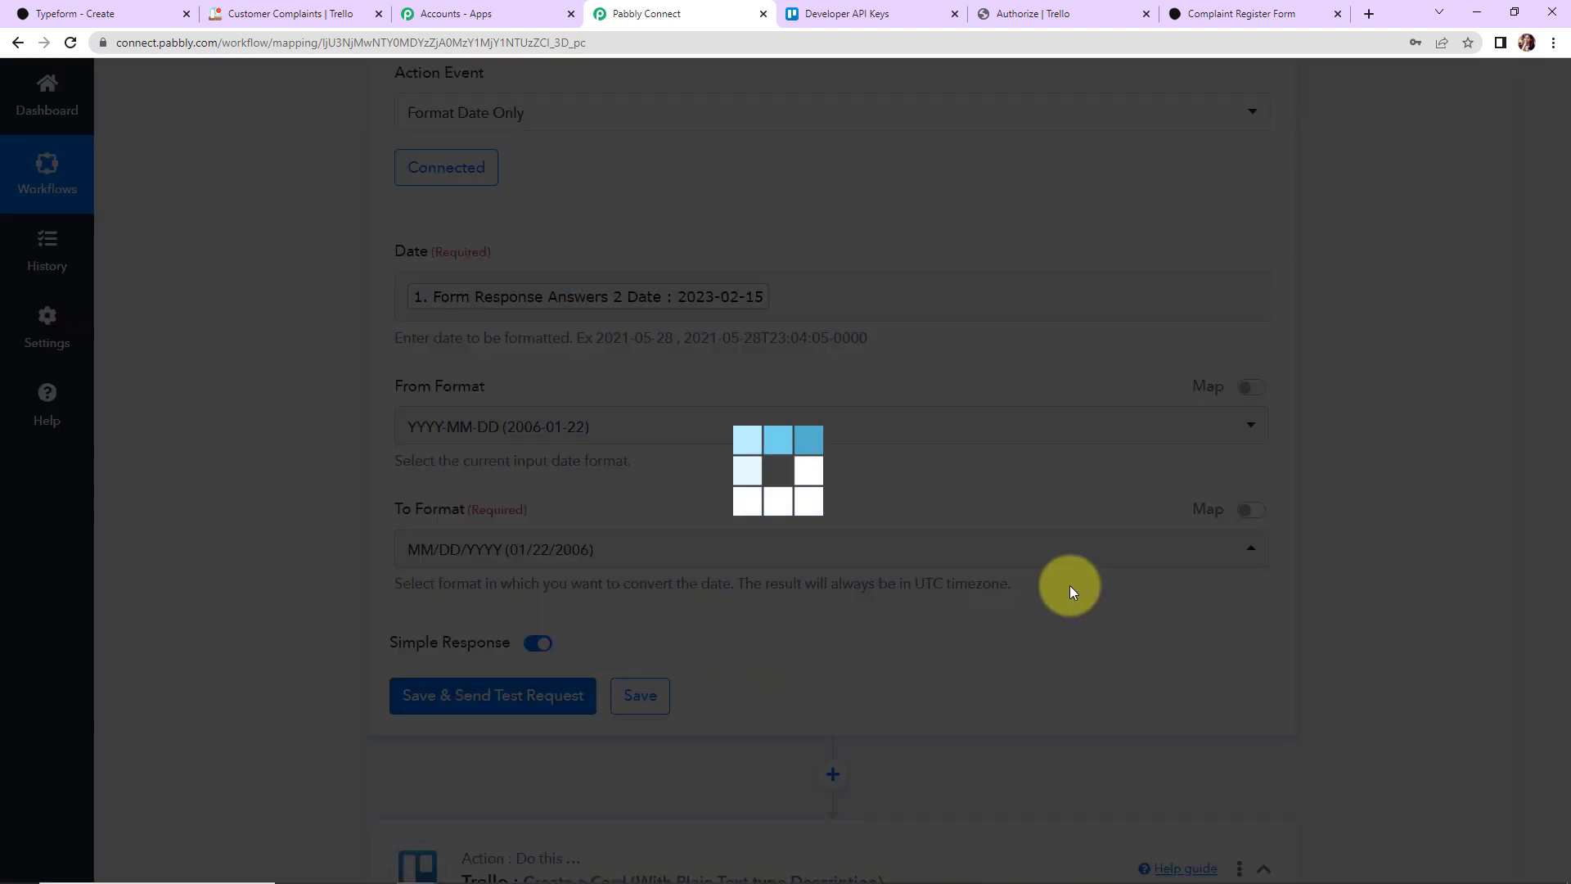
Step: Keep the existing Trello account connection on the card step
{"action": "scroll", "coordinate": [1361, 613], "scroll_direction": "down", "scroll_amount": 2}
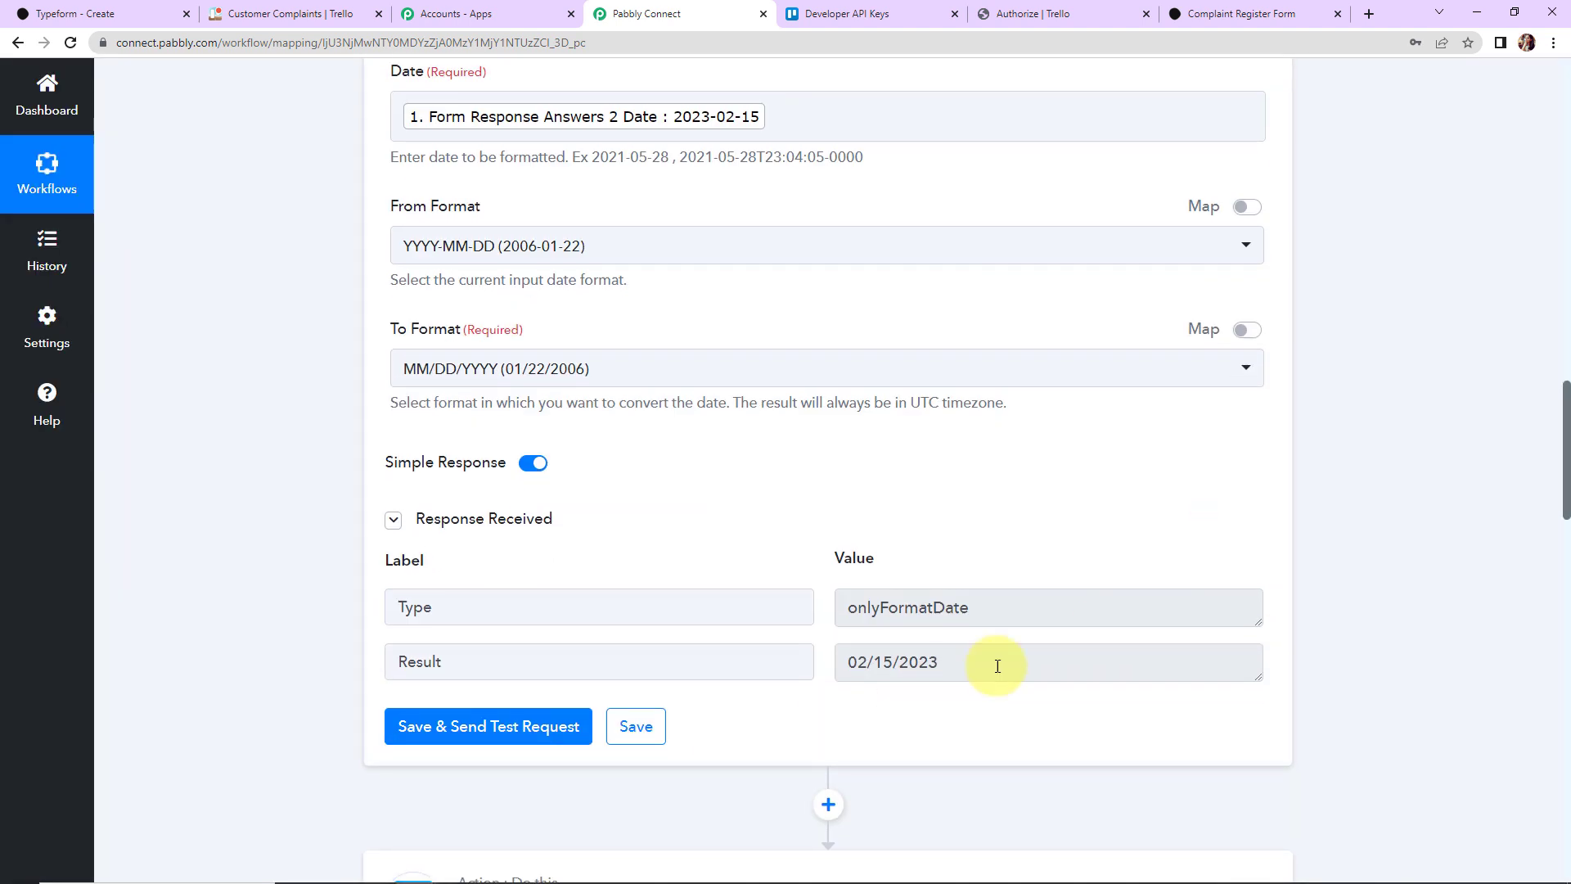
{"action": "scroll", "coordinate": [1353, 556], "scroll_direction": "down", "scroll_amount": 8}
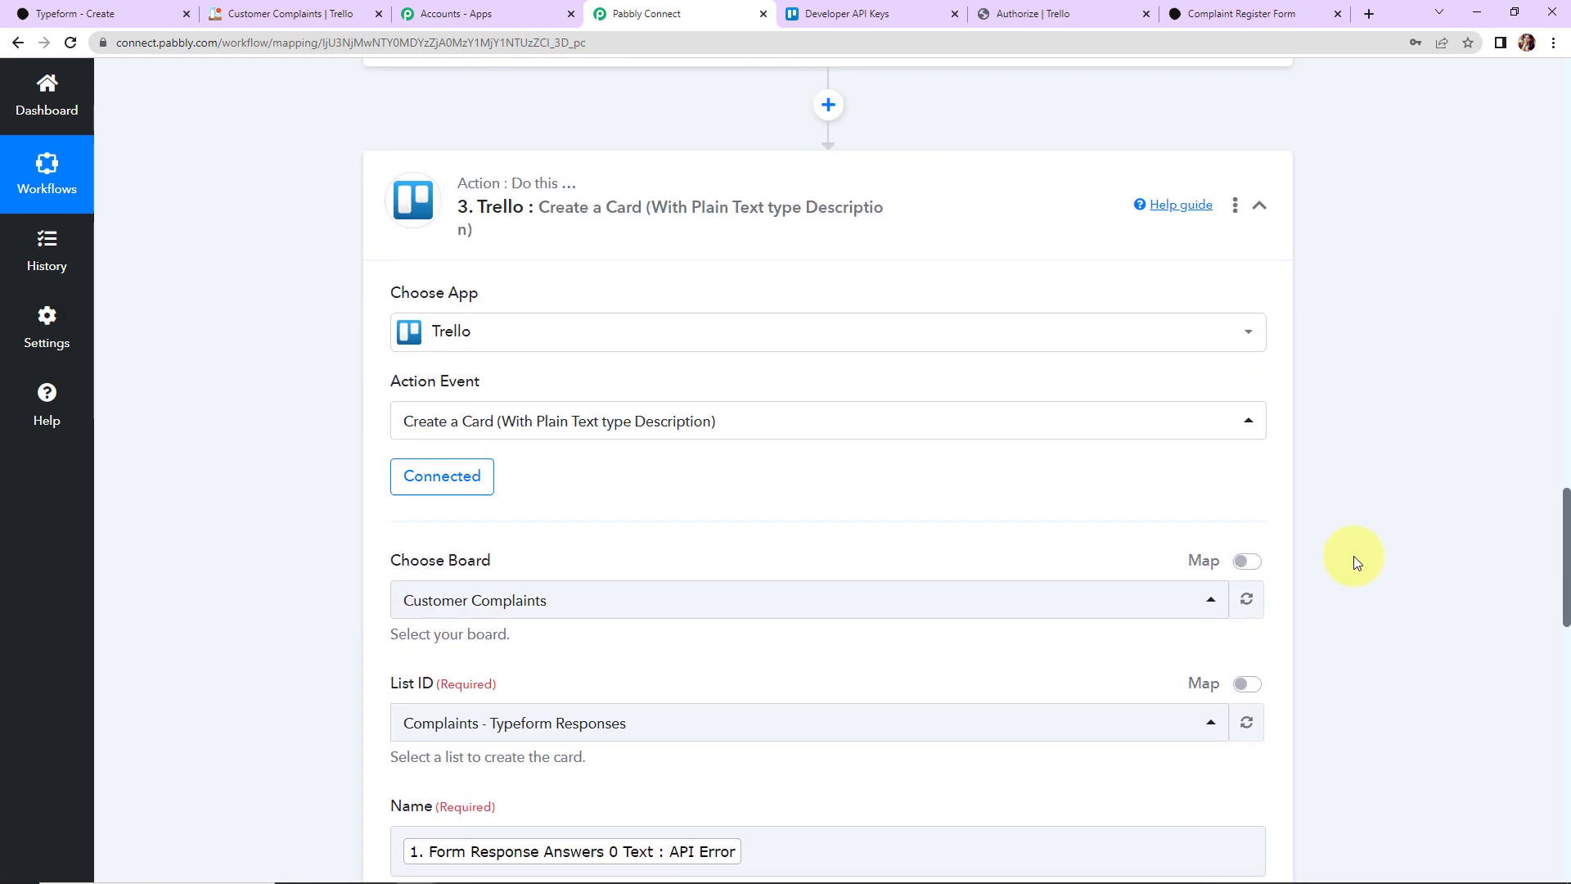
{"action": "left_click", "coordinate": [441, 410]}
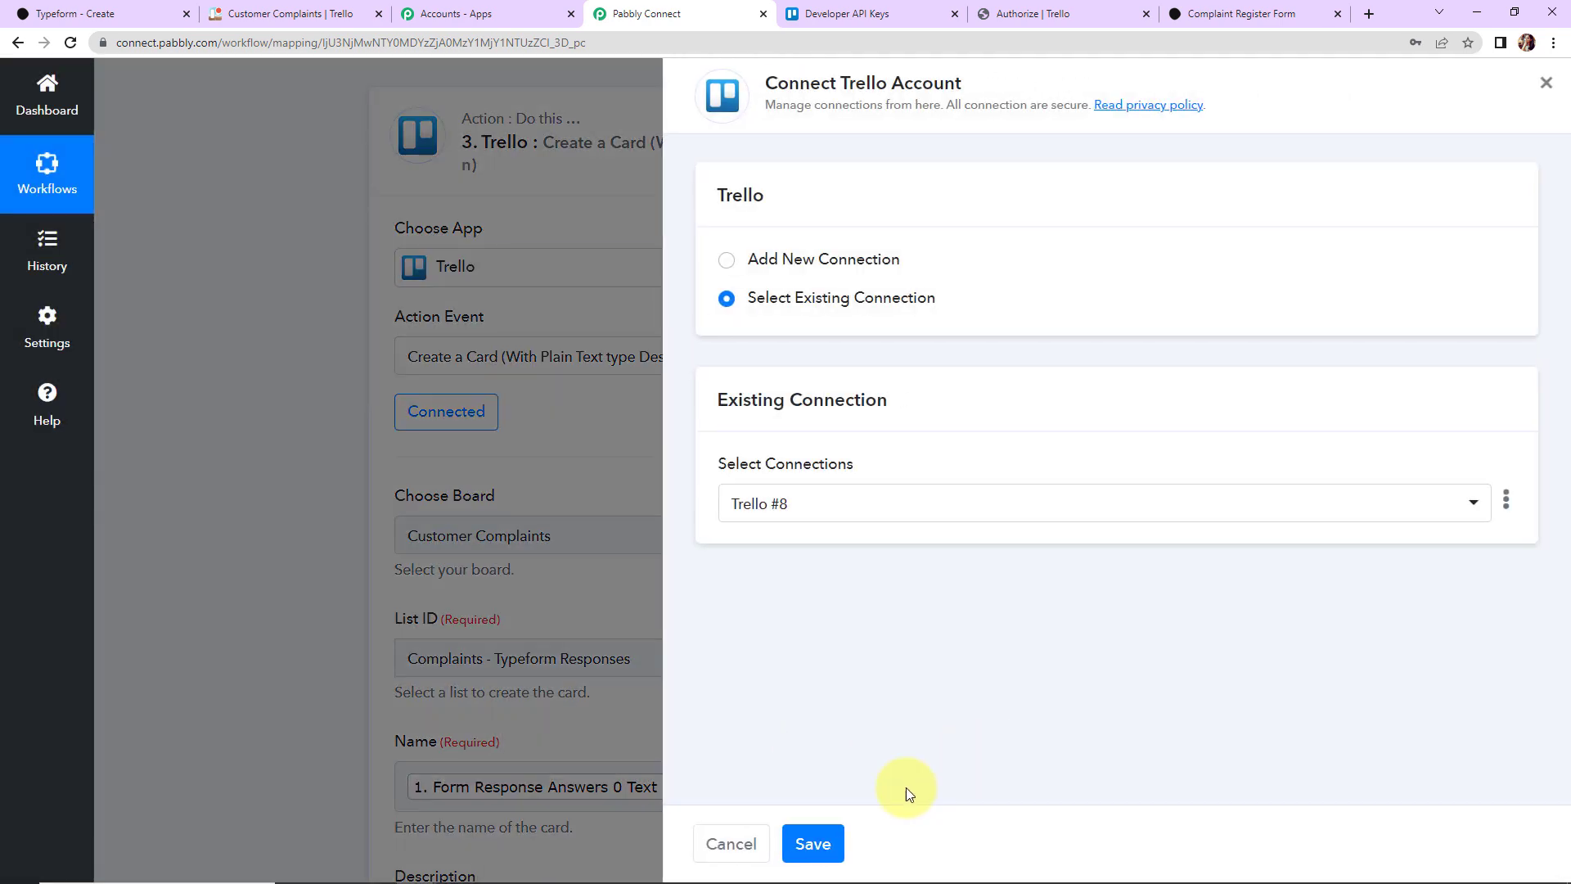
{"action": "left_click", "coordinate": [812, 843]}
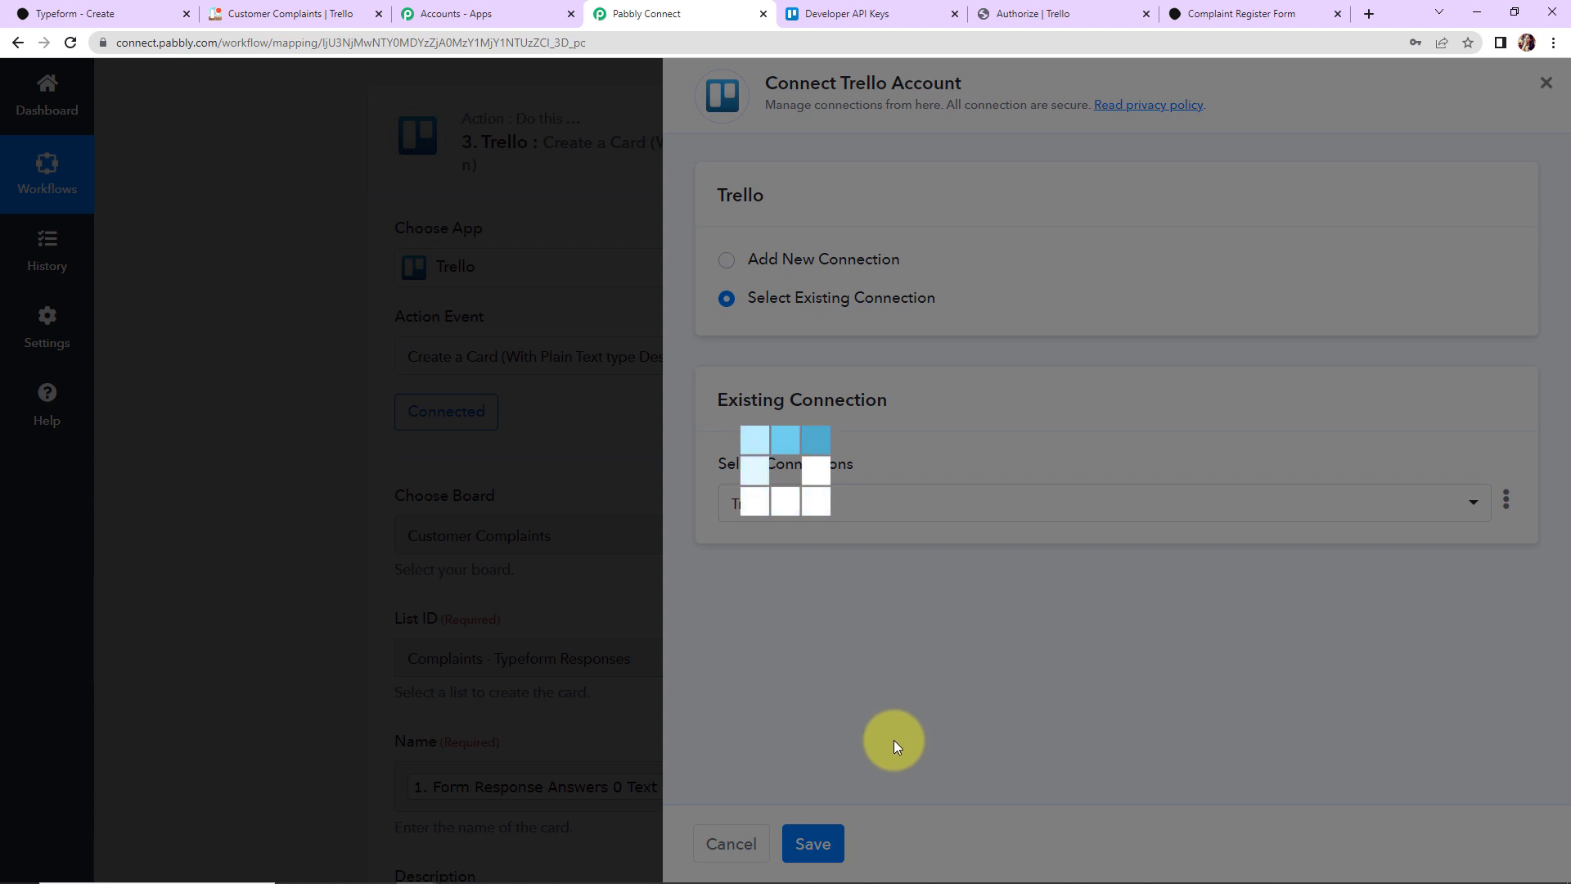
Step: Map the formatter's 02/15/2023 result into the card's Due Date and send a test card
{"action": "scroll", "coordinate": [753, 684], "scroll_direction": "down", "scroll_amount": 6}
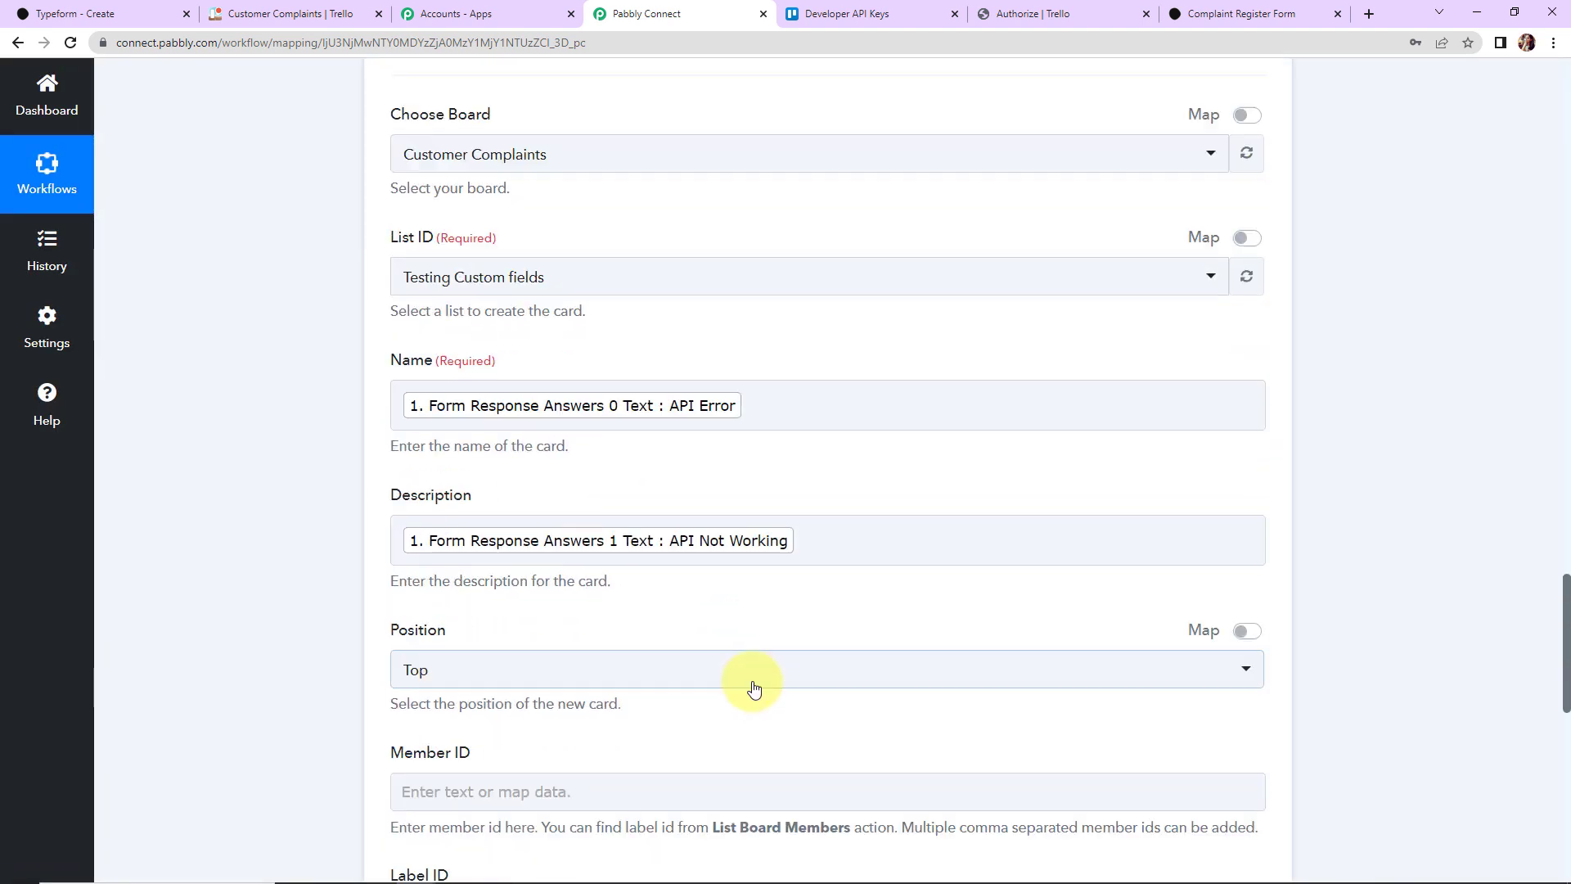
{"action": "scroll", "coordinate": [753, 684], "scroll_direction": "down", "scroll_amount": 5}
{"action": "left_click", "coordinate": [484, 458]}
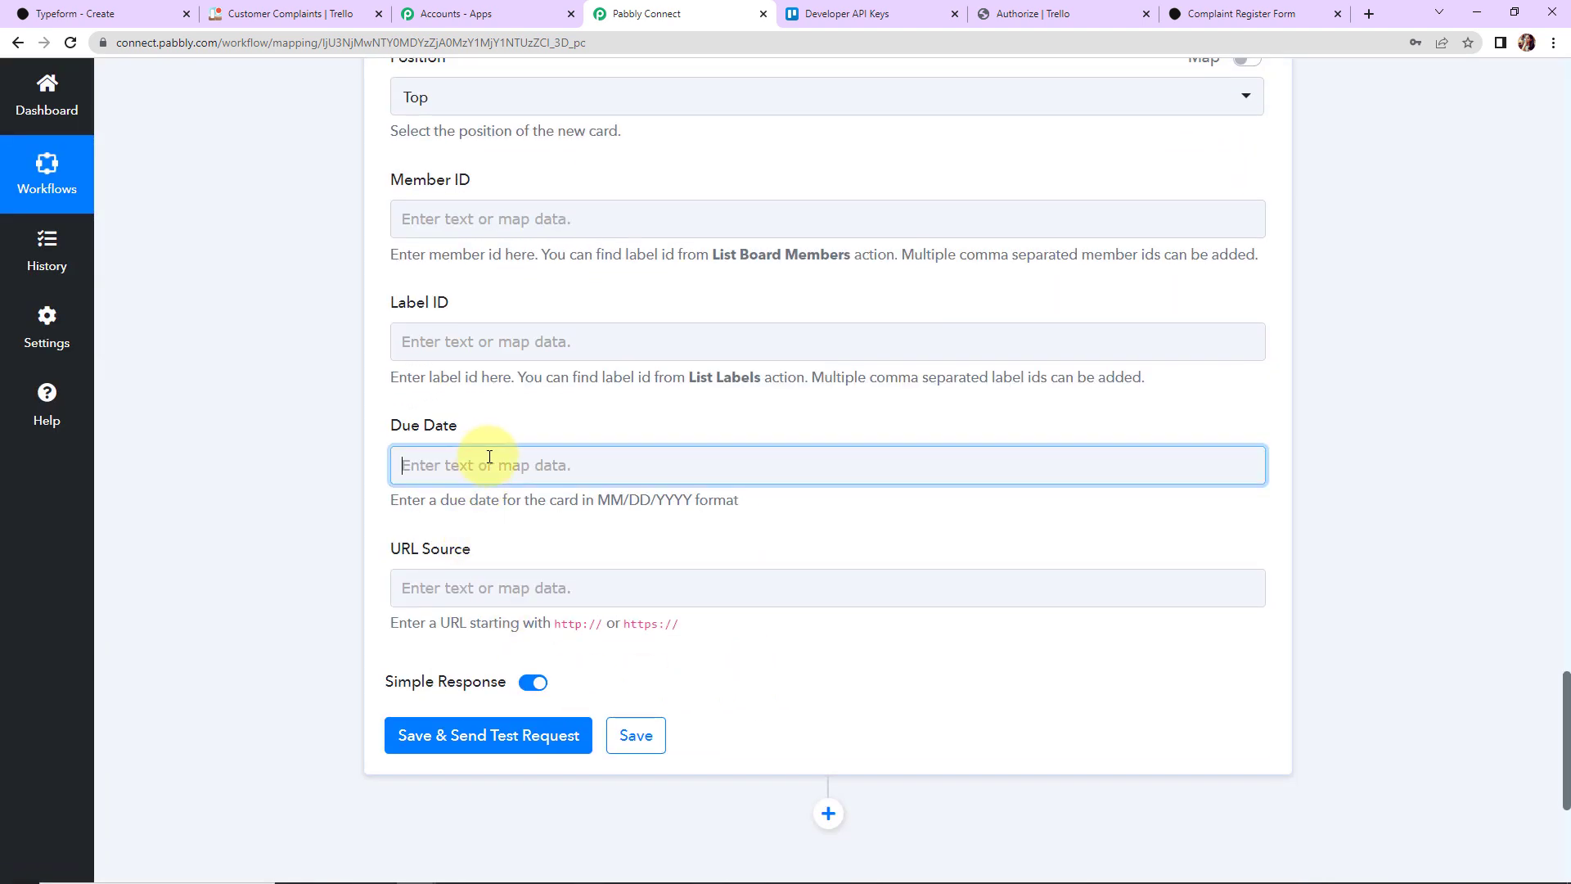
{"action": "left_click", "coordinate": [519, 671]}
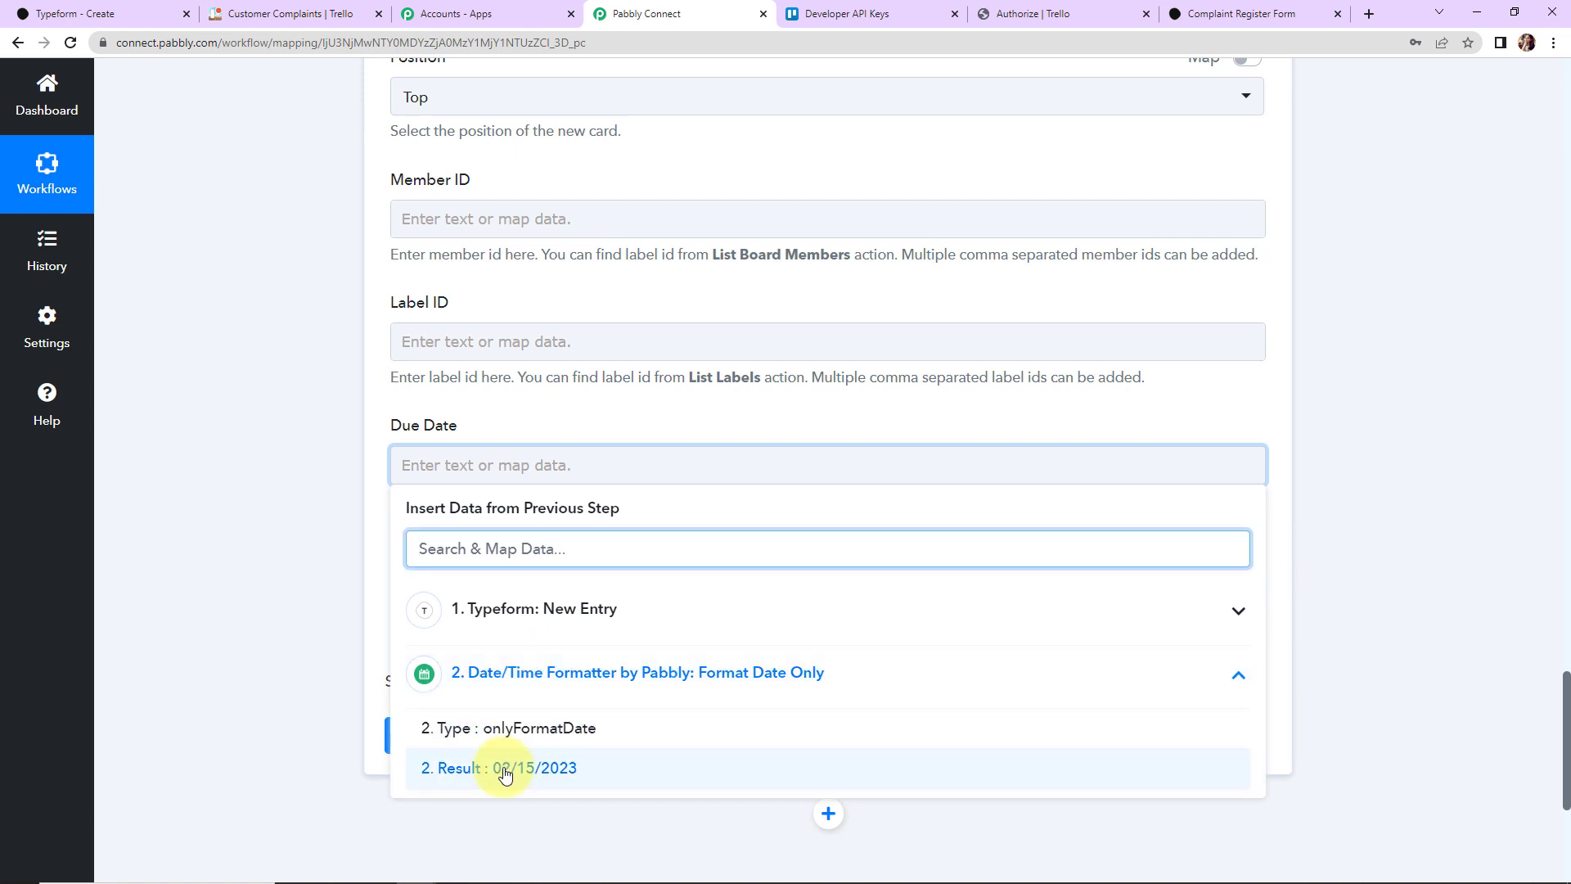
{"action": "left_click", "coordinate": [502, 773]}
{"action": "left_click", "coordinate": [252, 567]}
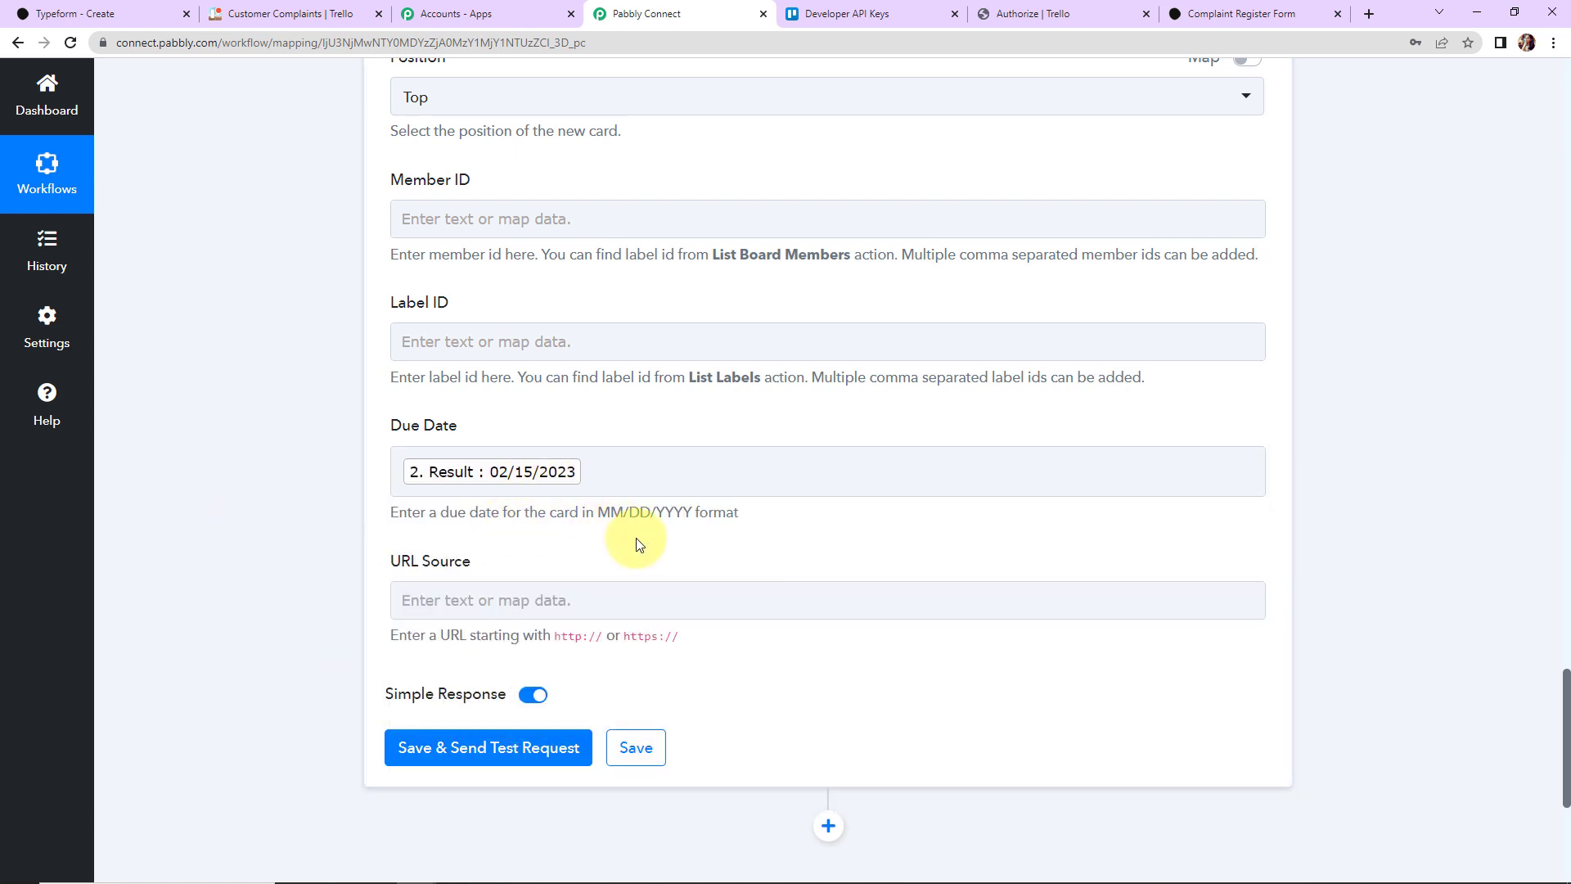
{"action": "left_click", "coordinate": [475, 589]}
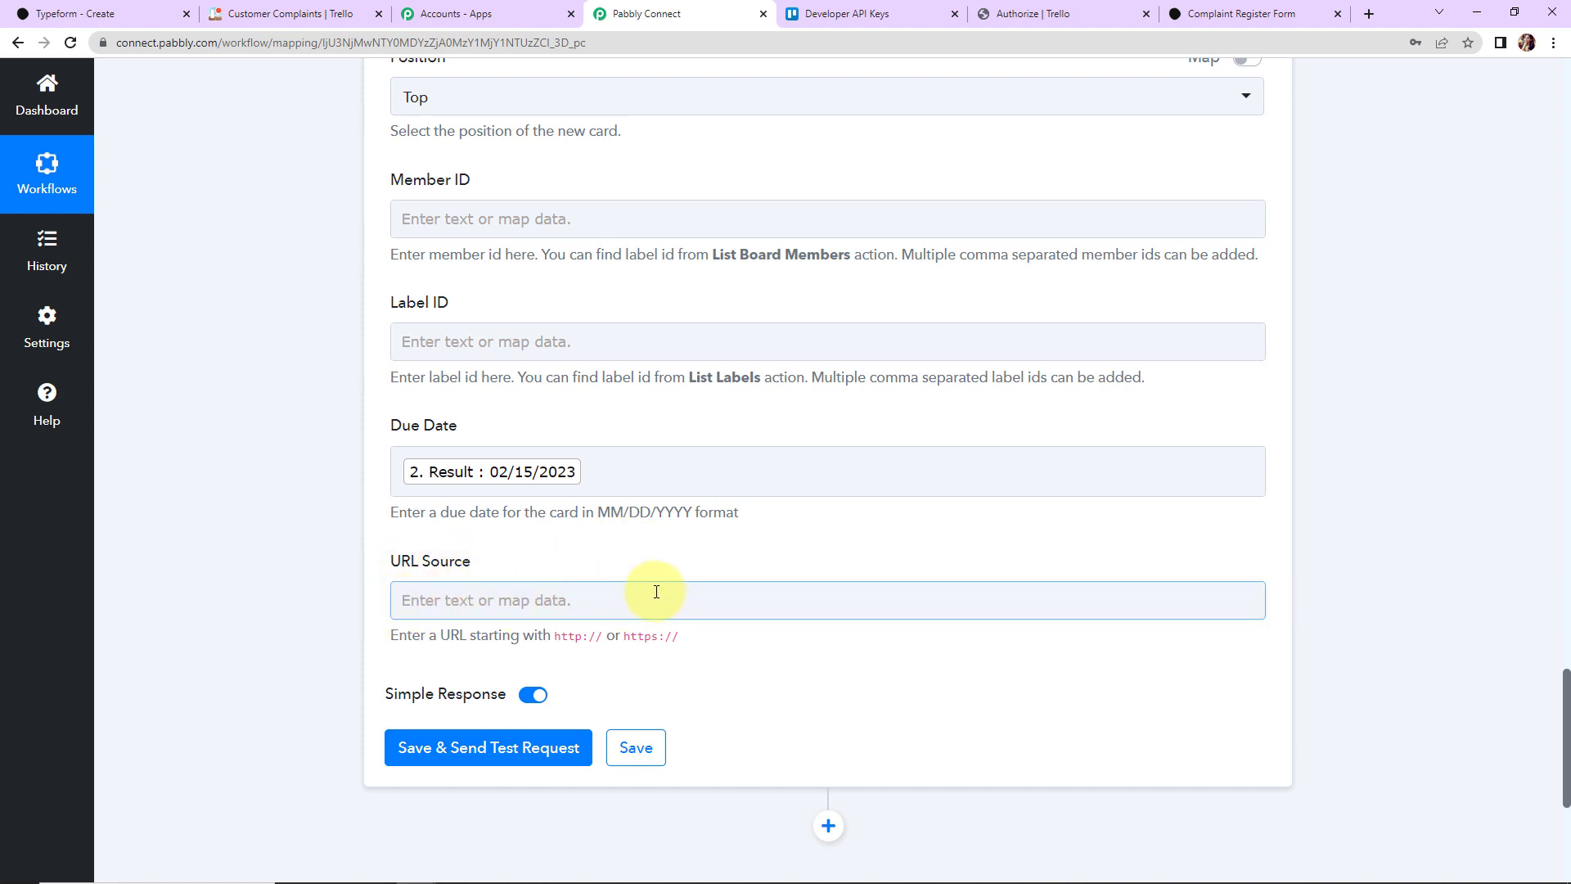
{"action": "left_click", "coordinate": [572, 747]}
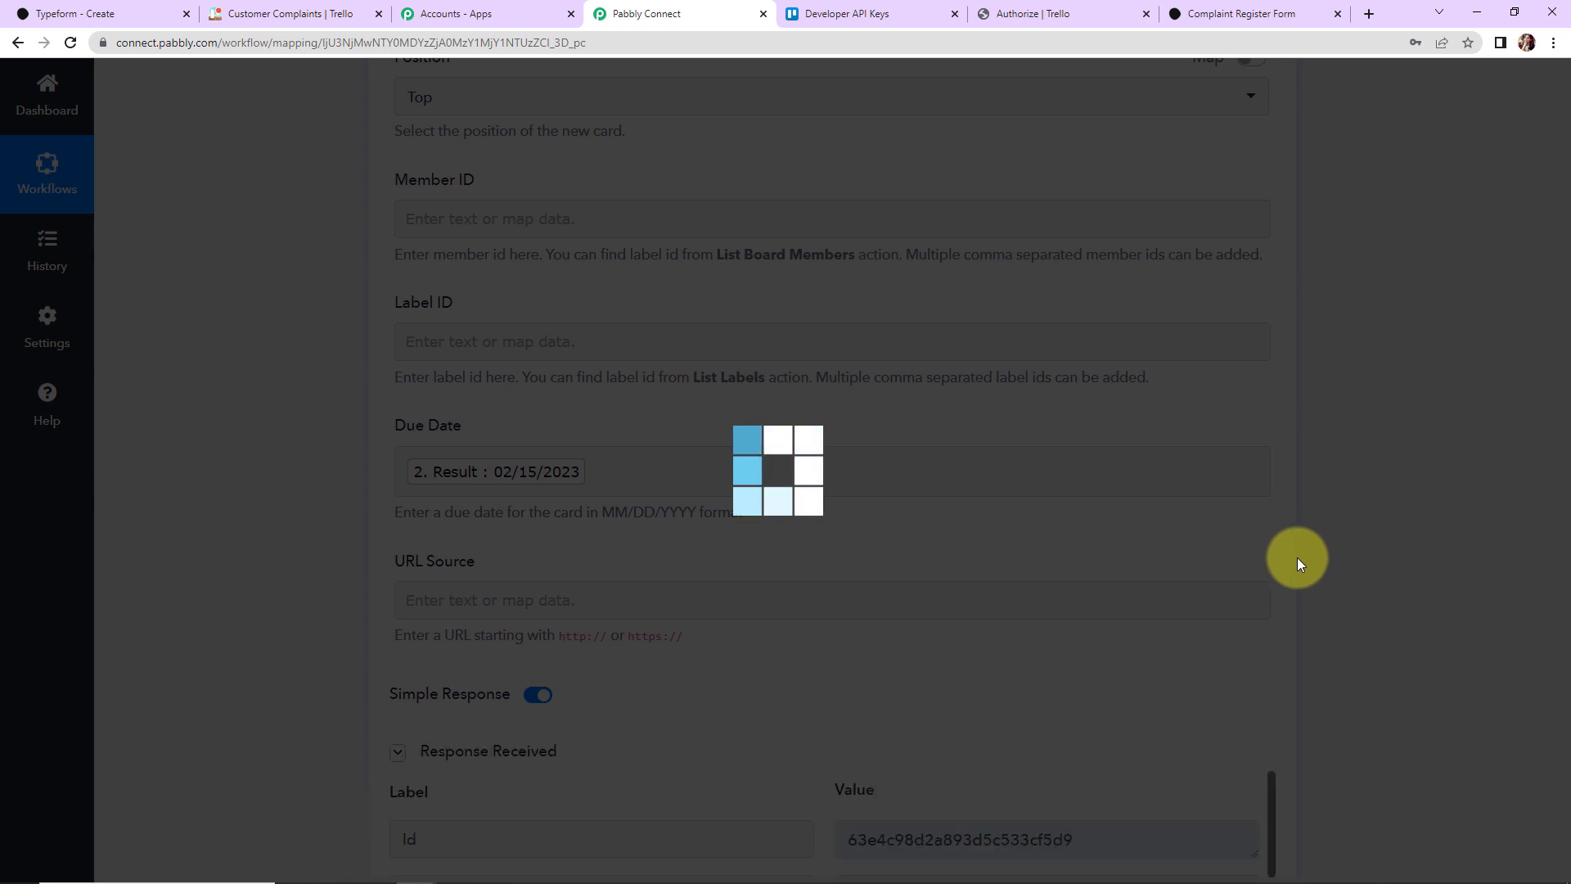
Step: Check the test response shows card API Error due 2023-02-15, then go to the Trello board
{"action": "scroll", "coordinate": [1337, 552], "scroll_direction": "down", "scroll_amount": 5}
{"action": "scroll", "coordinate": [1337, 552], "scroll_direction": "down", "scroll_amount": 2}
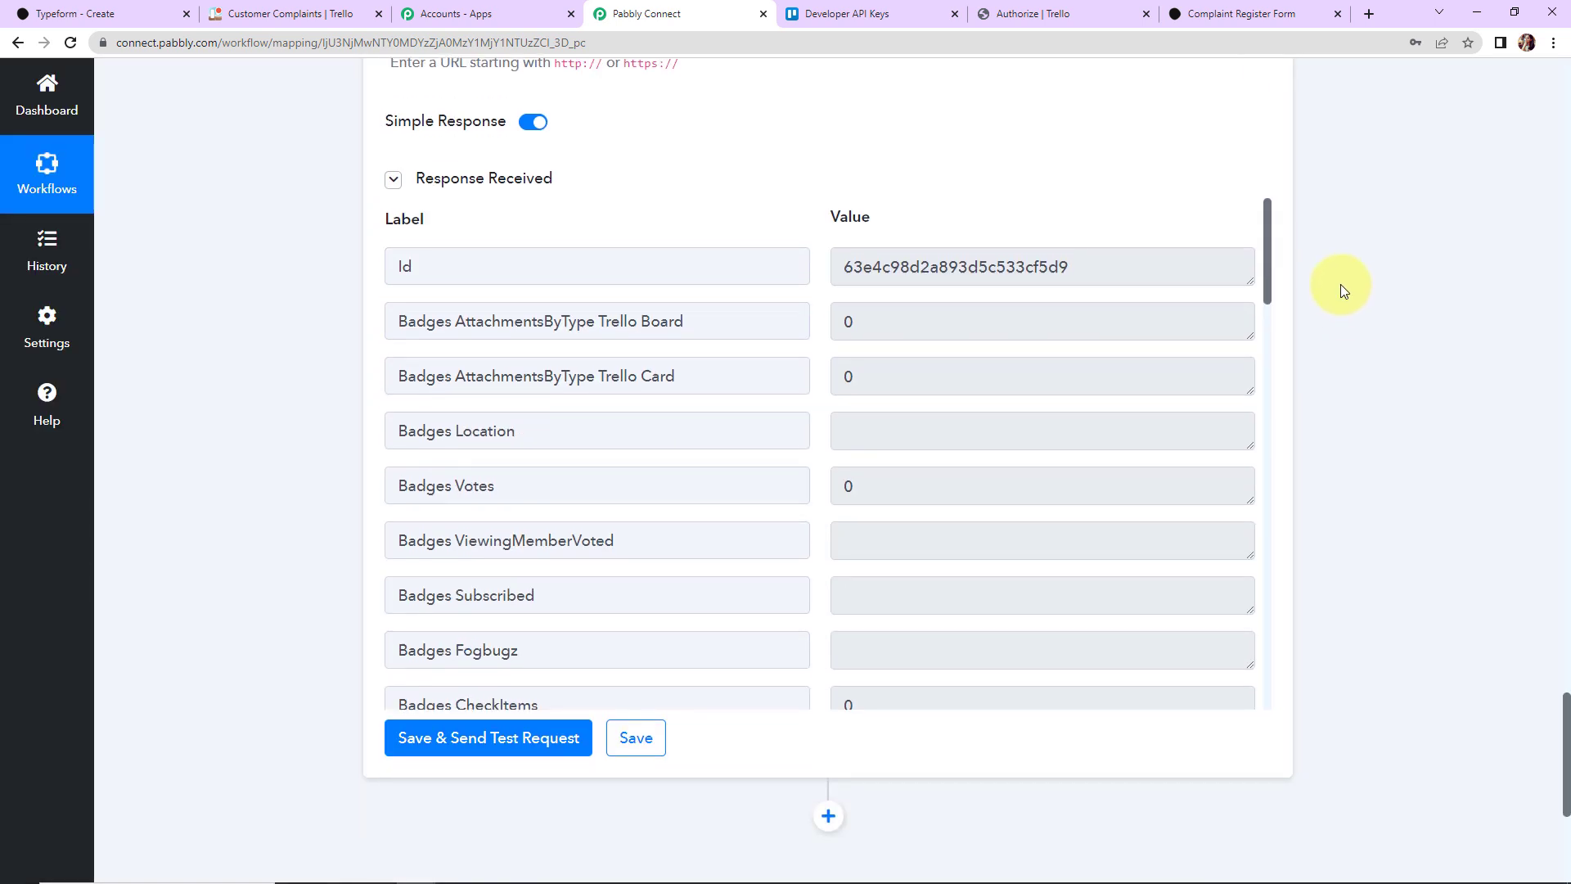
{"action": "left_click_drag", "start_coordinate": [1264, 221], "coordinate": [1294, 468]}
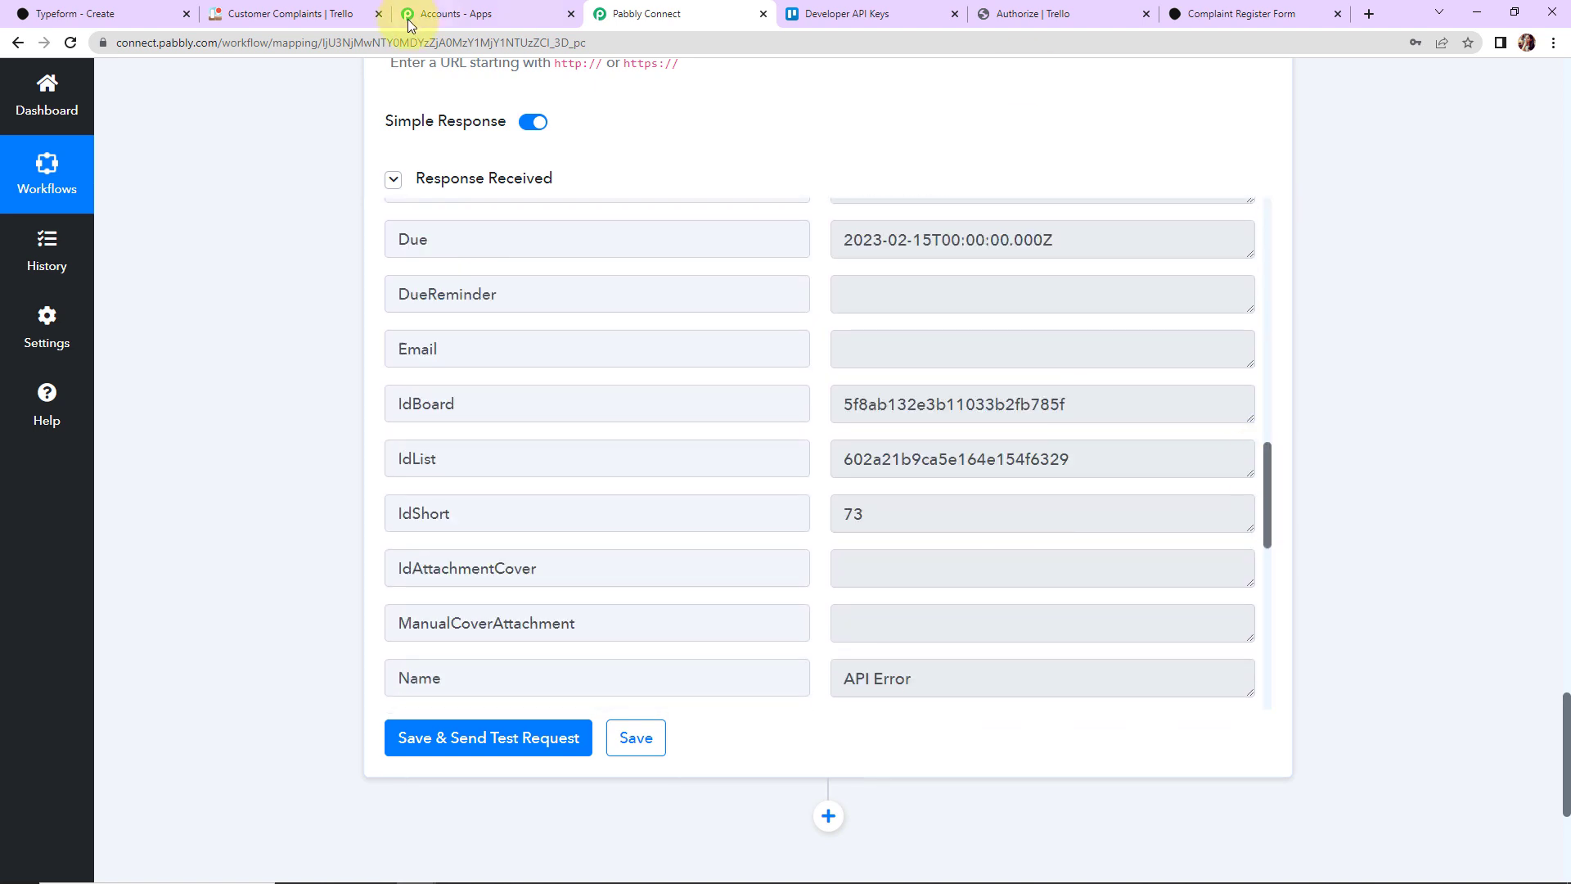
{"action": "left_click", "coordinate": [344, 14]}
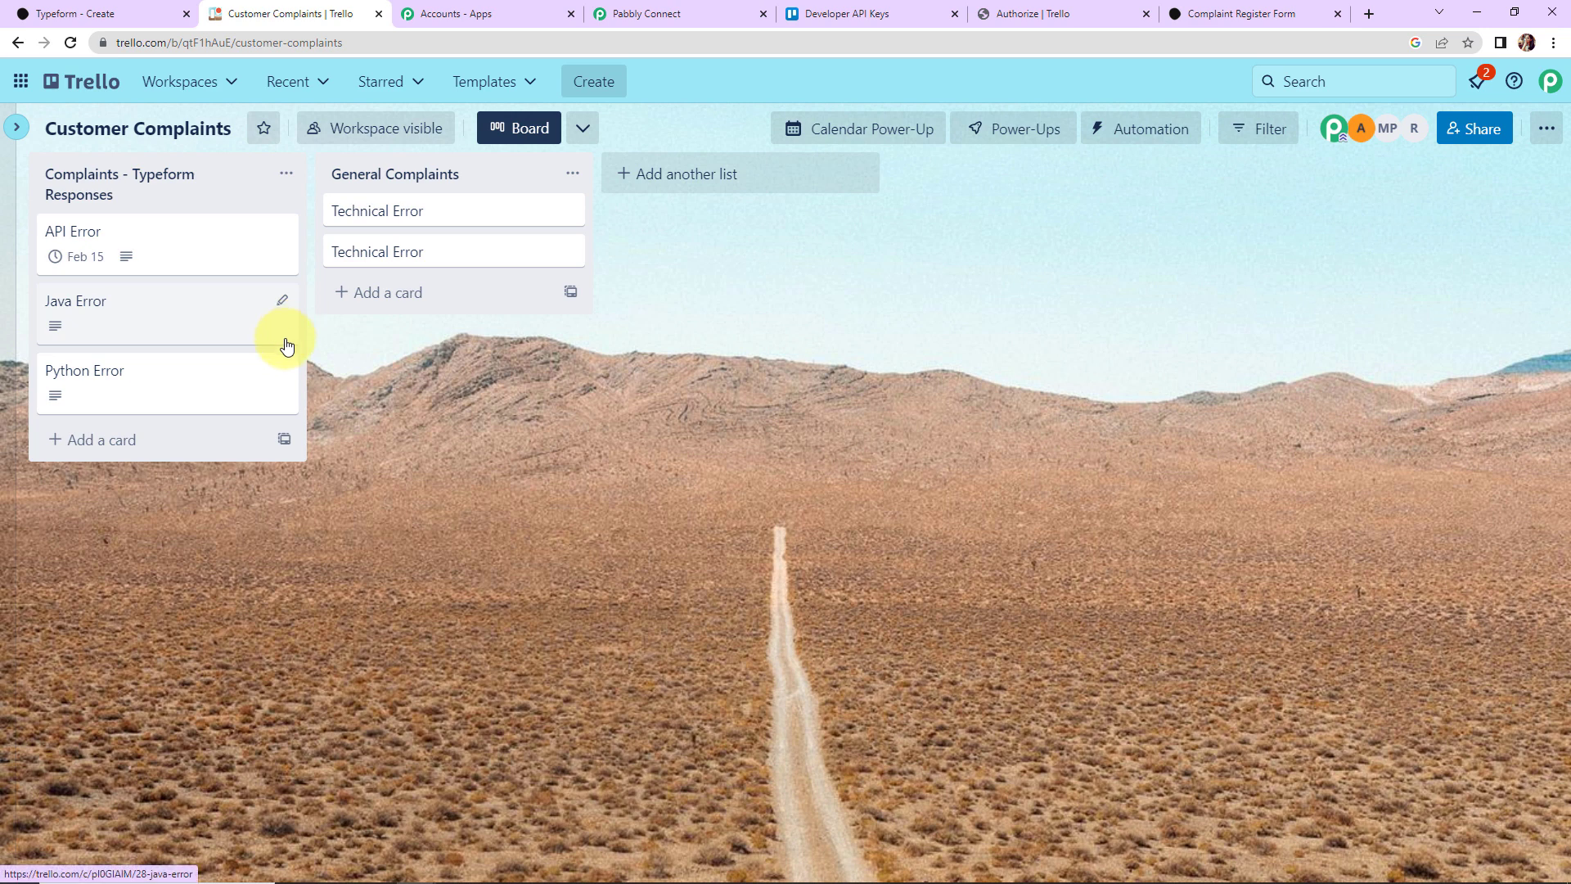
Step: Check the API Error card's Feb 15 due date and description, then return to Typeform
{"action": "left_click", "coordinate": [164, 246]}
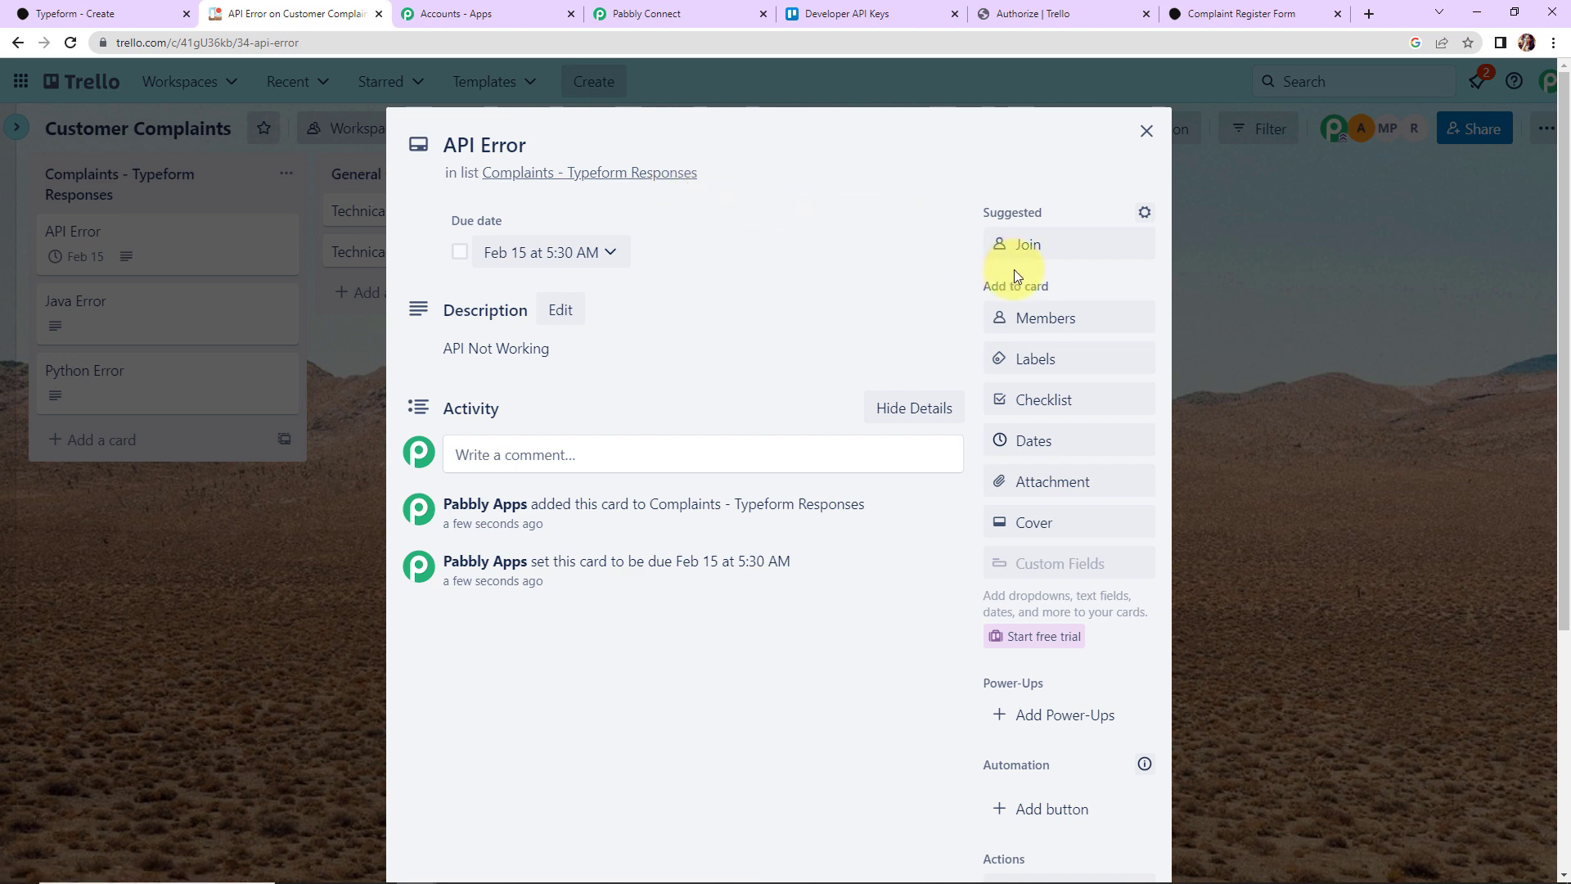
{"action": "left_click", "coordinate": [1145, 131]}
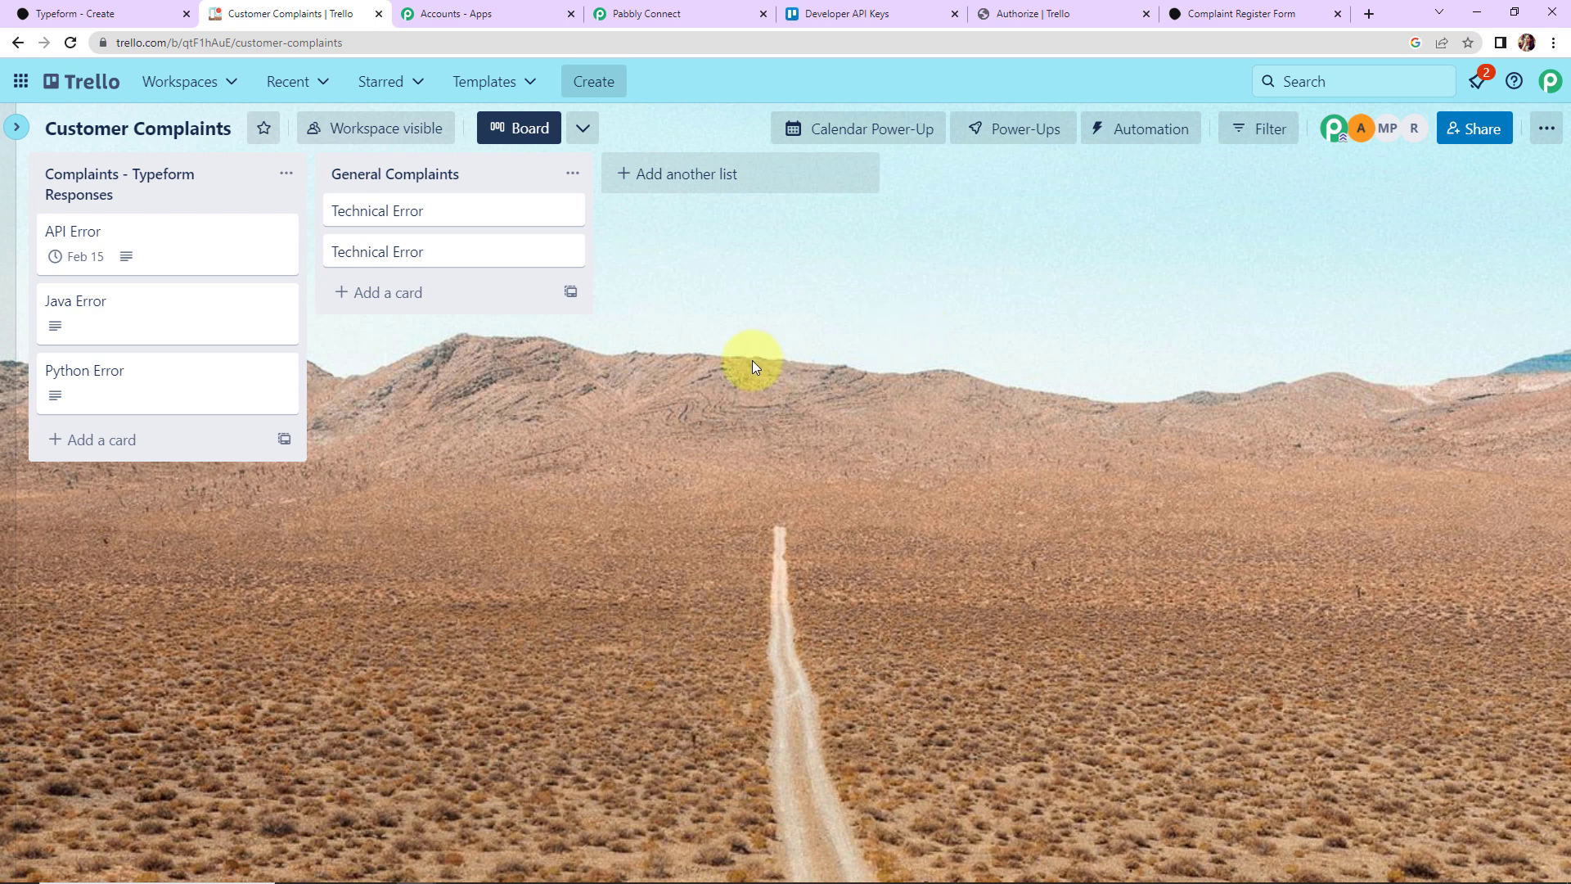
{"action": "left_click", "coordinate": [70, 15]}
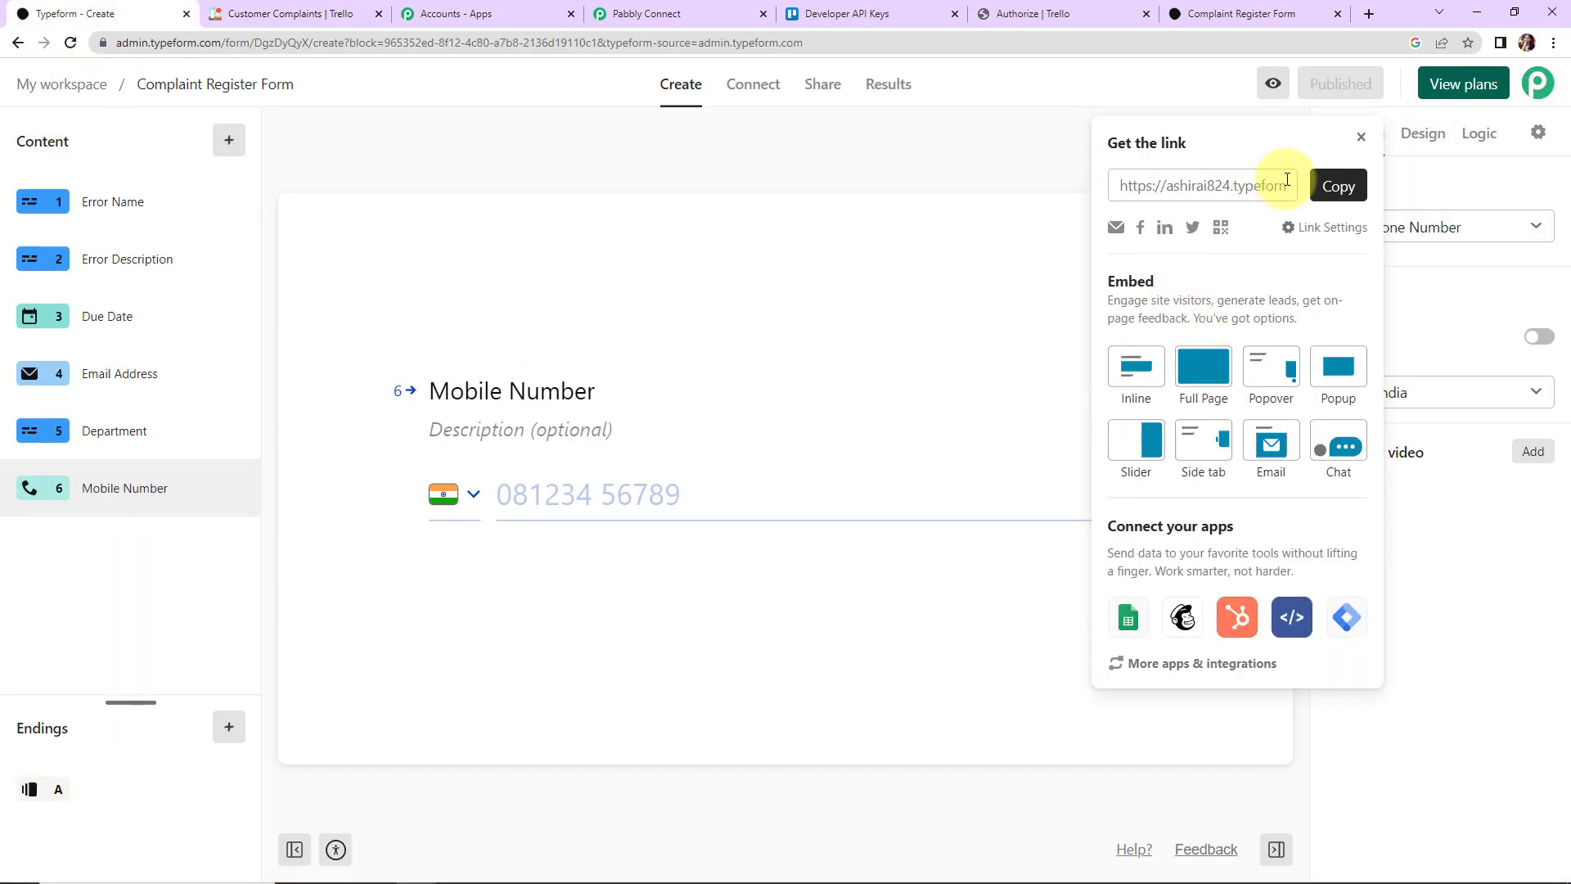
Step: Copy the Complaint Register Form's public link and load it in a new browser tab
{"action": "left_click", "coordinate": [1334, 184]}
{"action": "key", "text": "ctrl+t"}
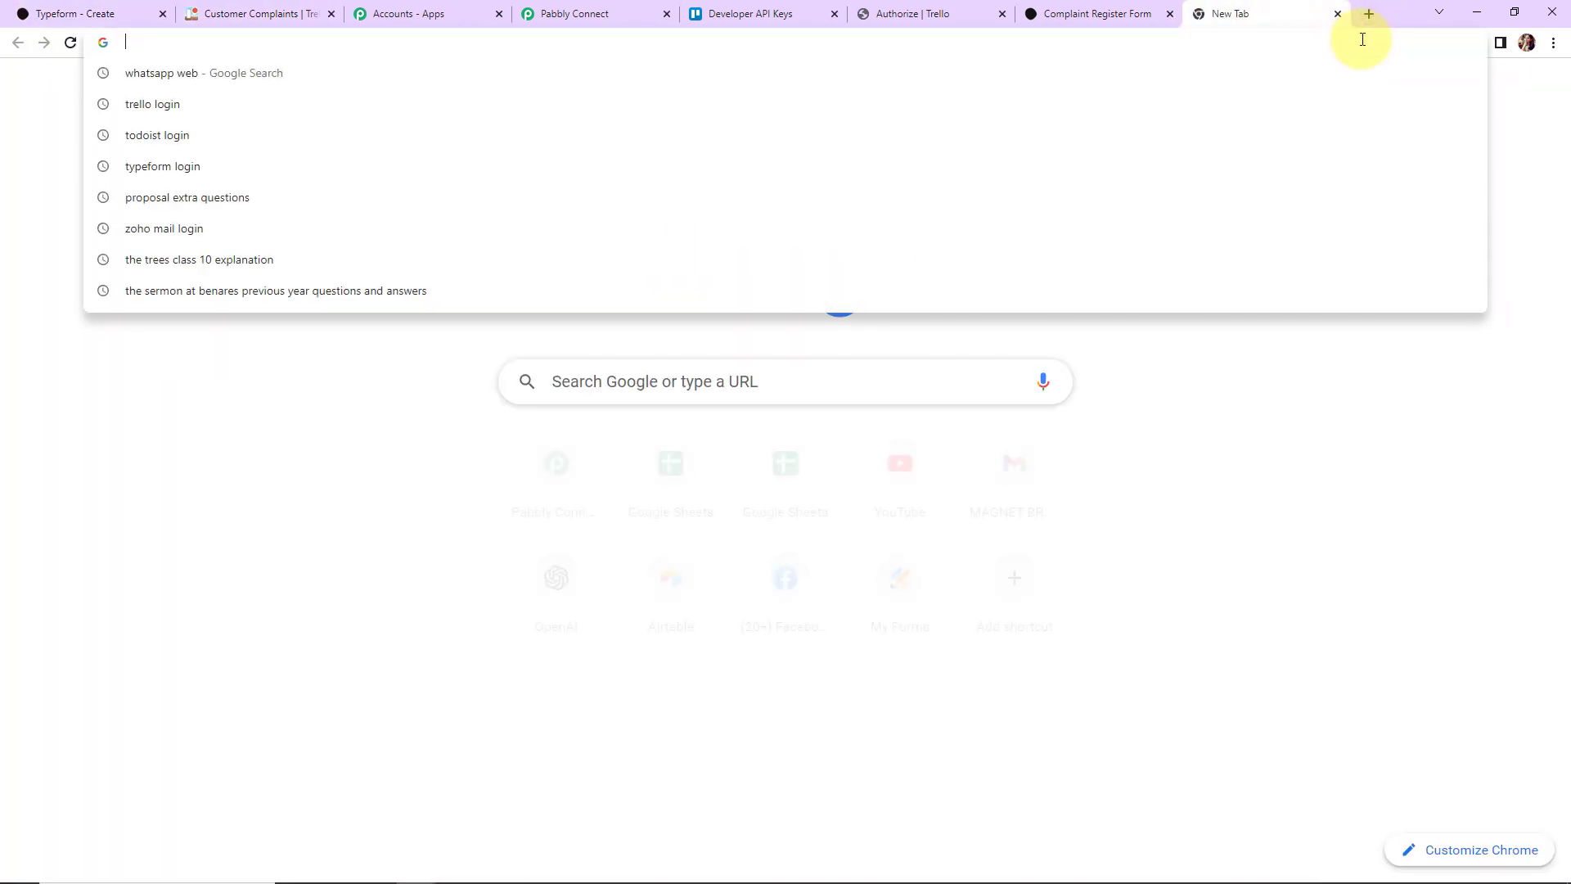
{"action": "key", "text": "ctrl+v"}
{"action": "key", "text": "Return"}
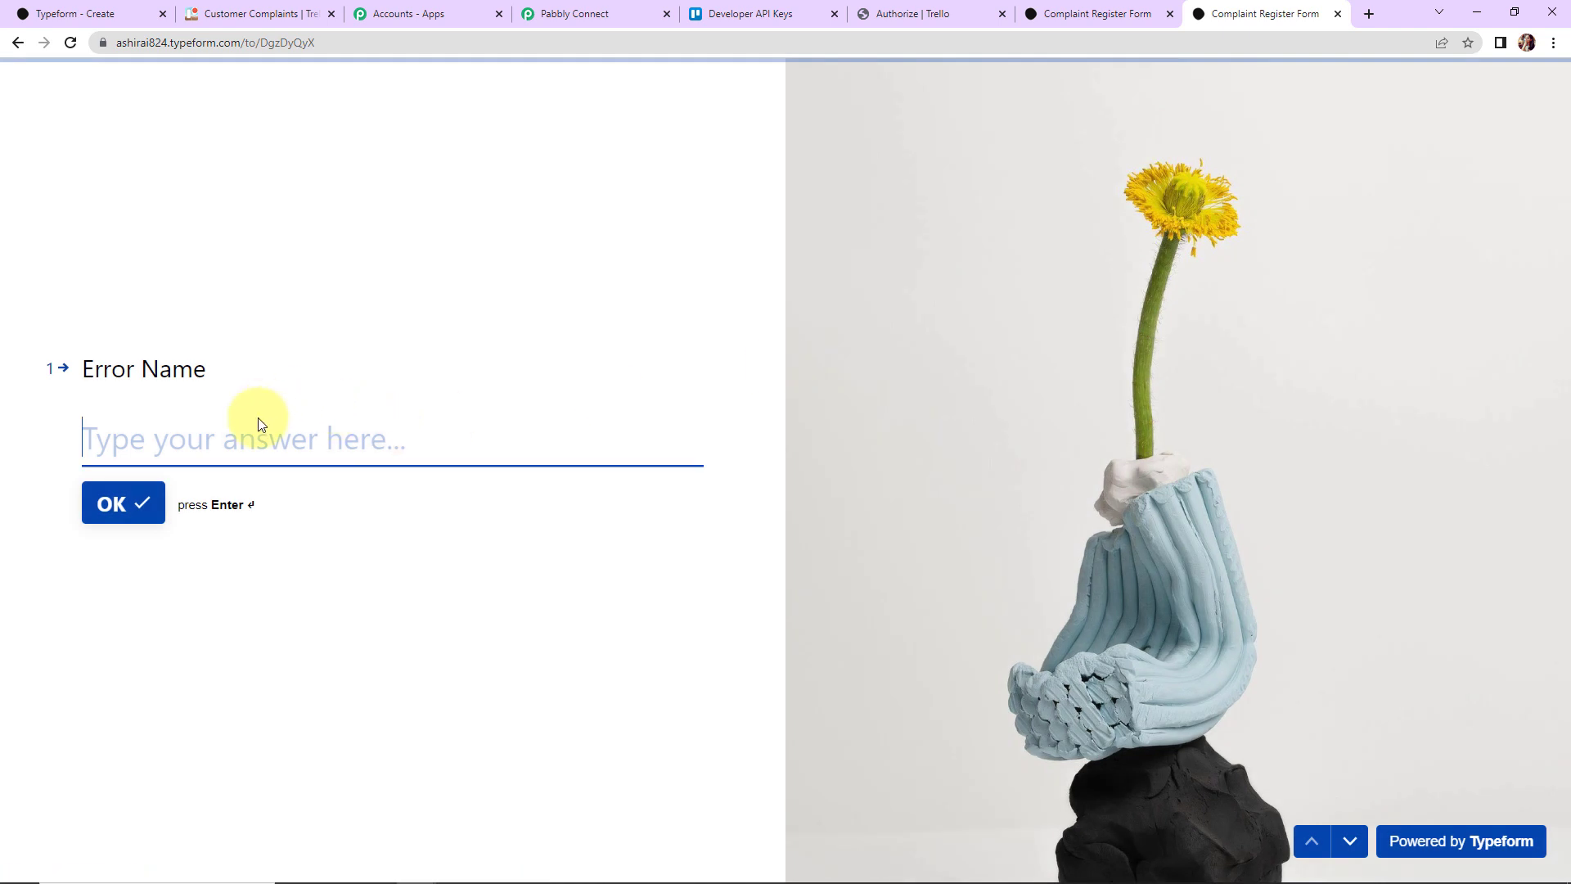
Step: Answer error name Date Issue, description Data not received, and due date 02/14/2023
{"action": "left_click", "coordinate": [258, 429]}
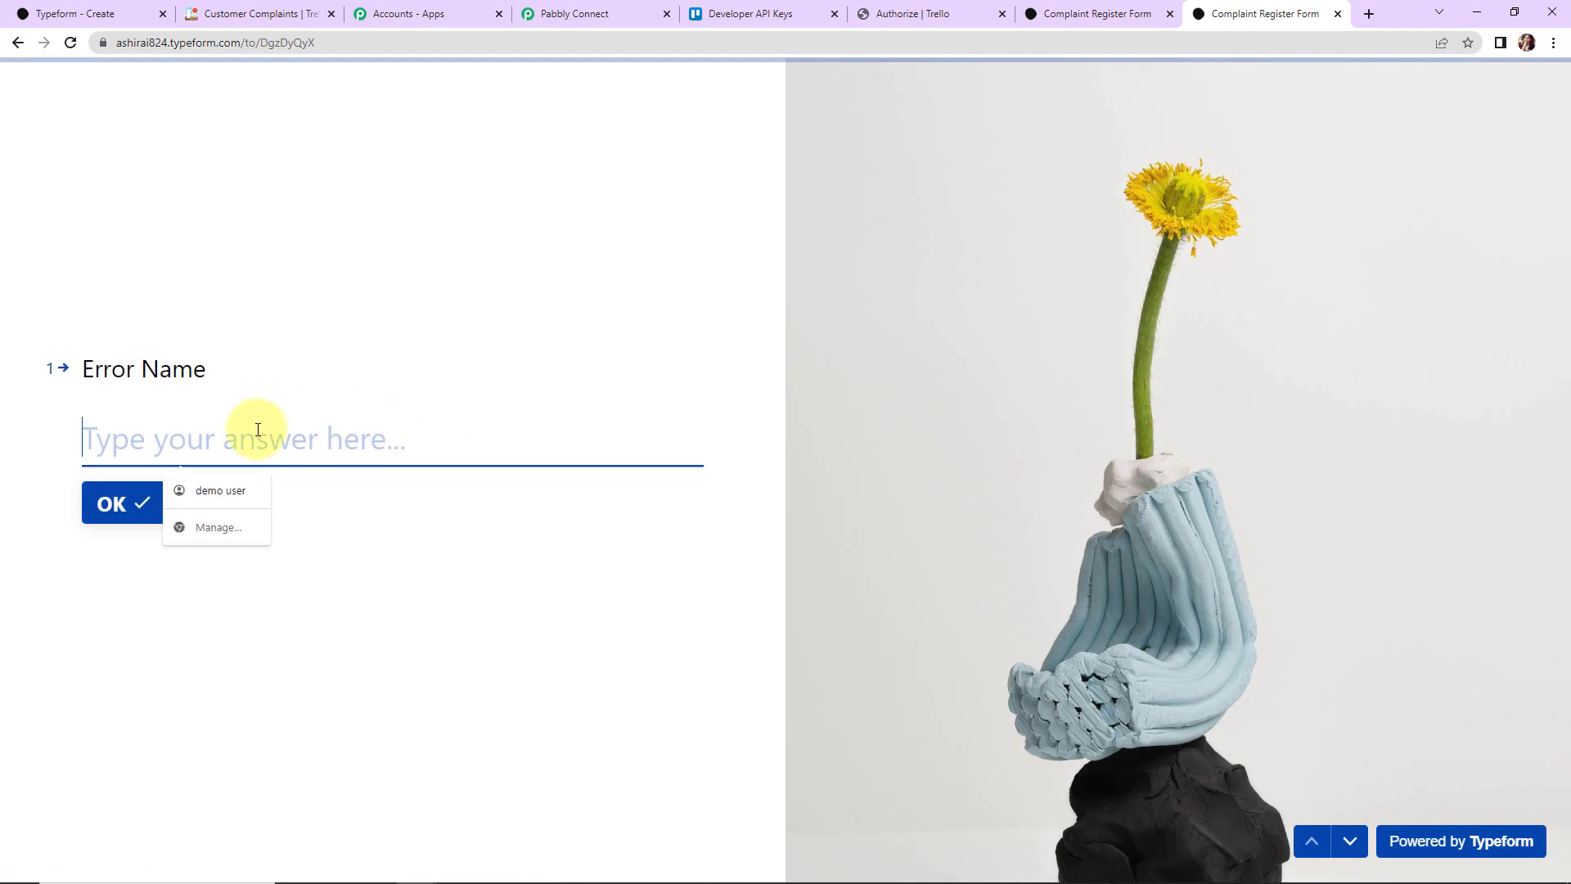
{"action": "type", "text": "Date Issue"}
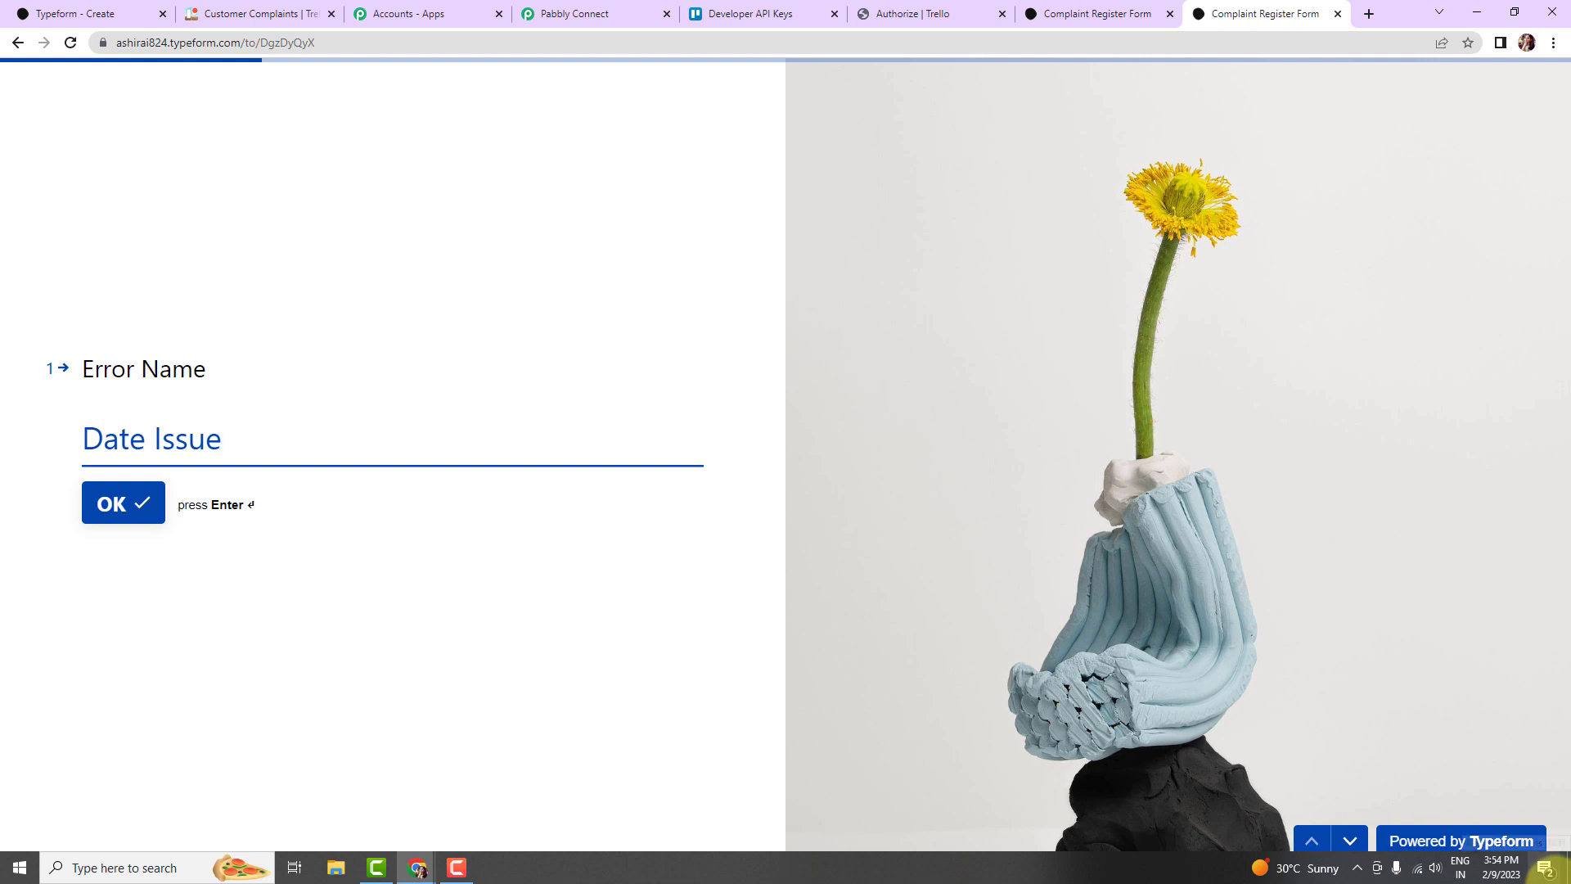
{"action": "key", "text": "Return"}
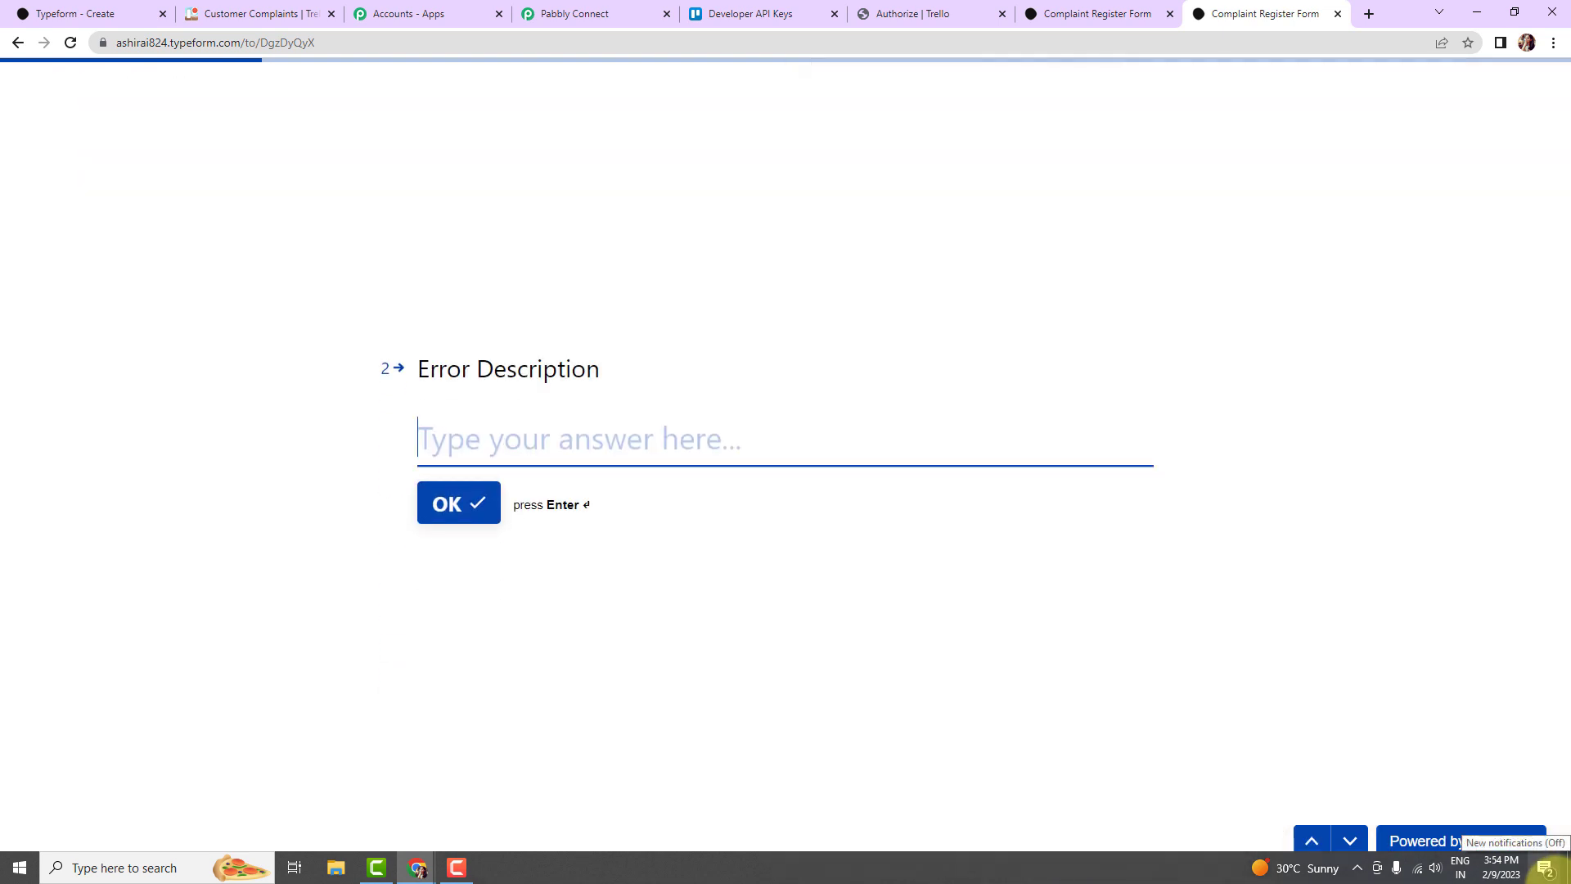
{"action": "type", "text": "Data o"}
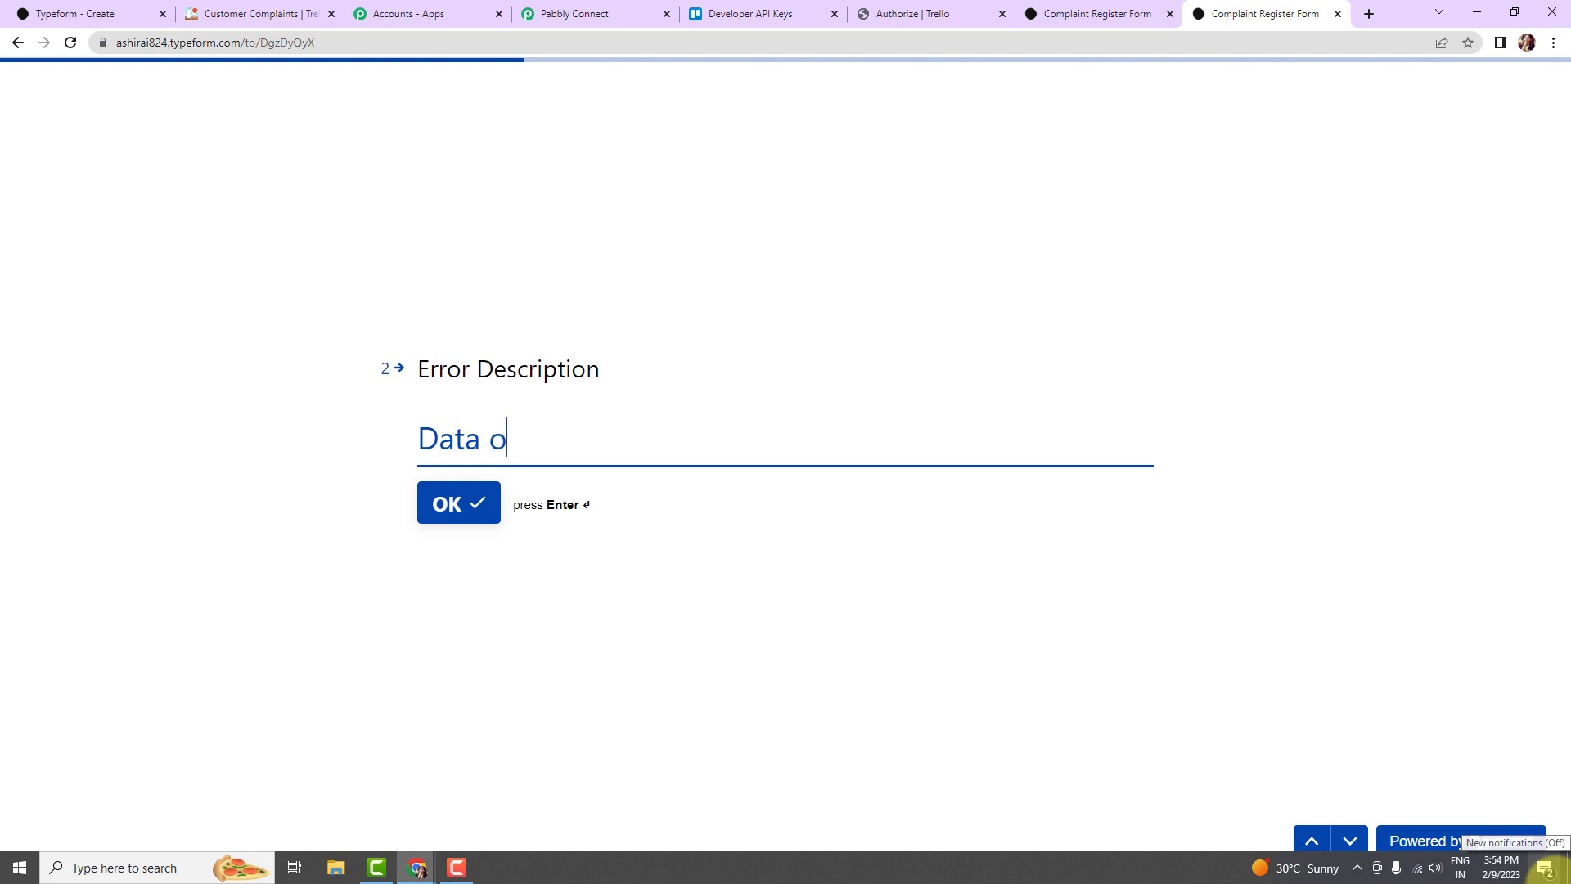
{"action": "key", "text": "BackSpace"}
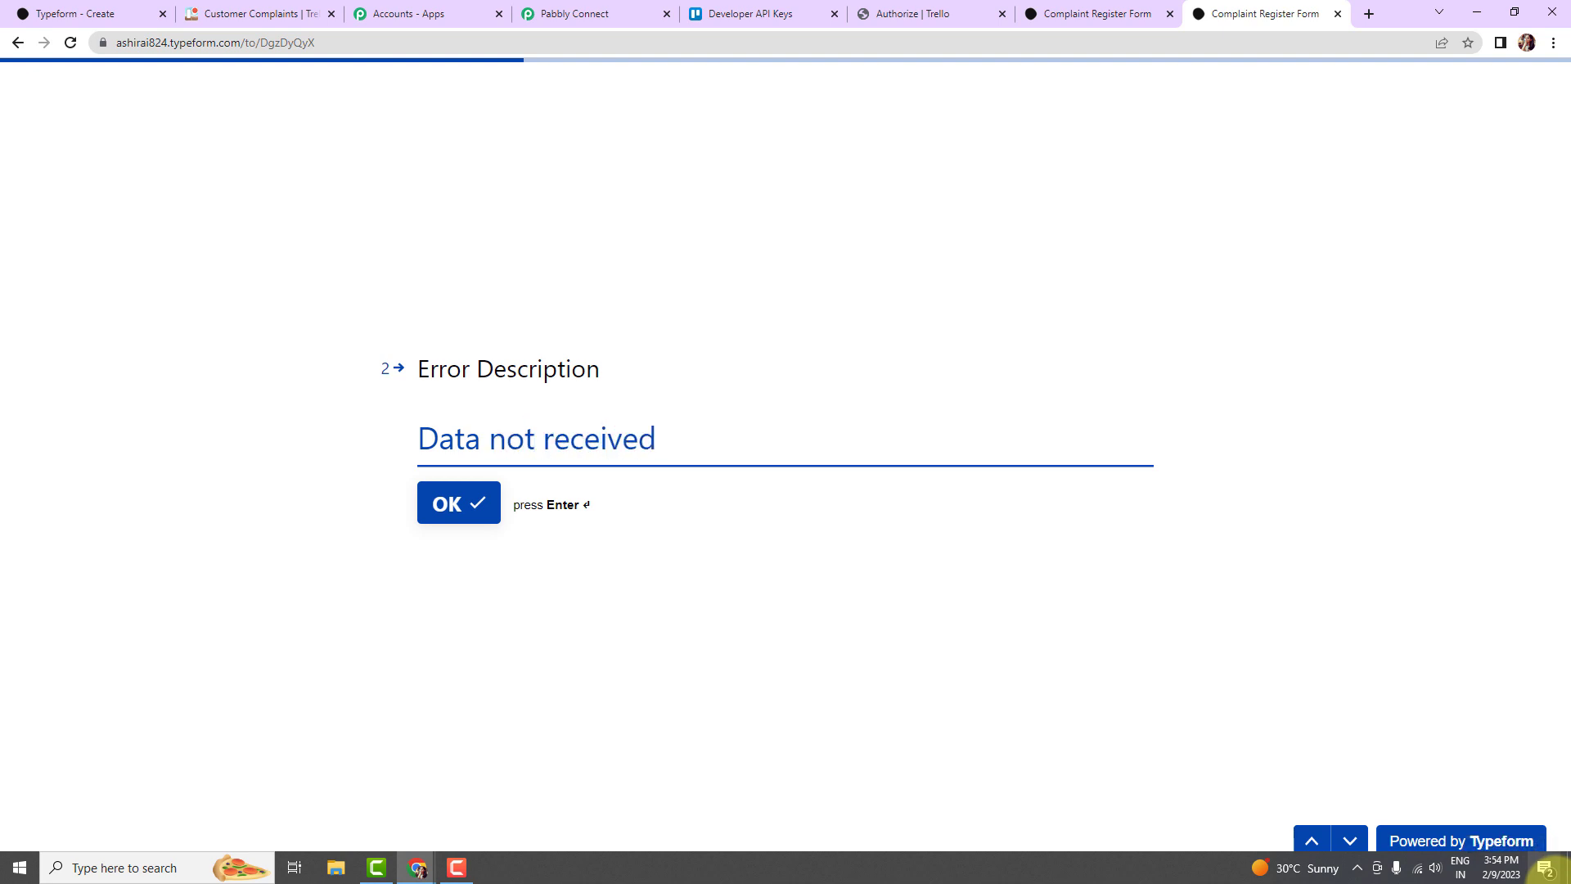
{"action": "key", "text": "Return"}
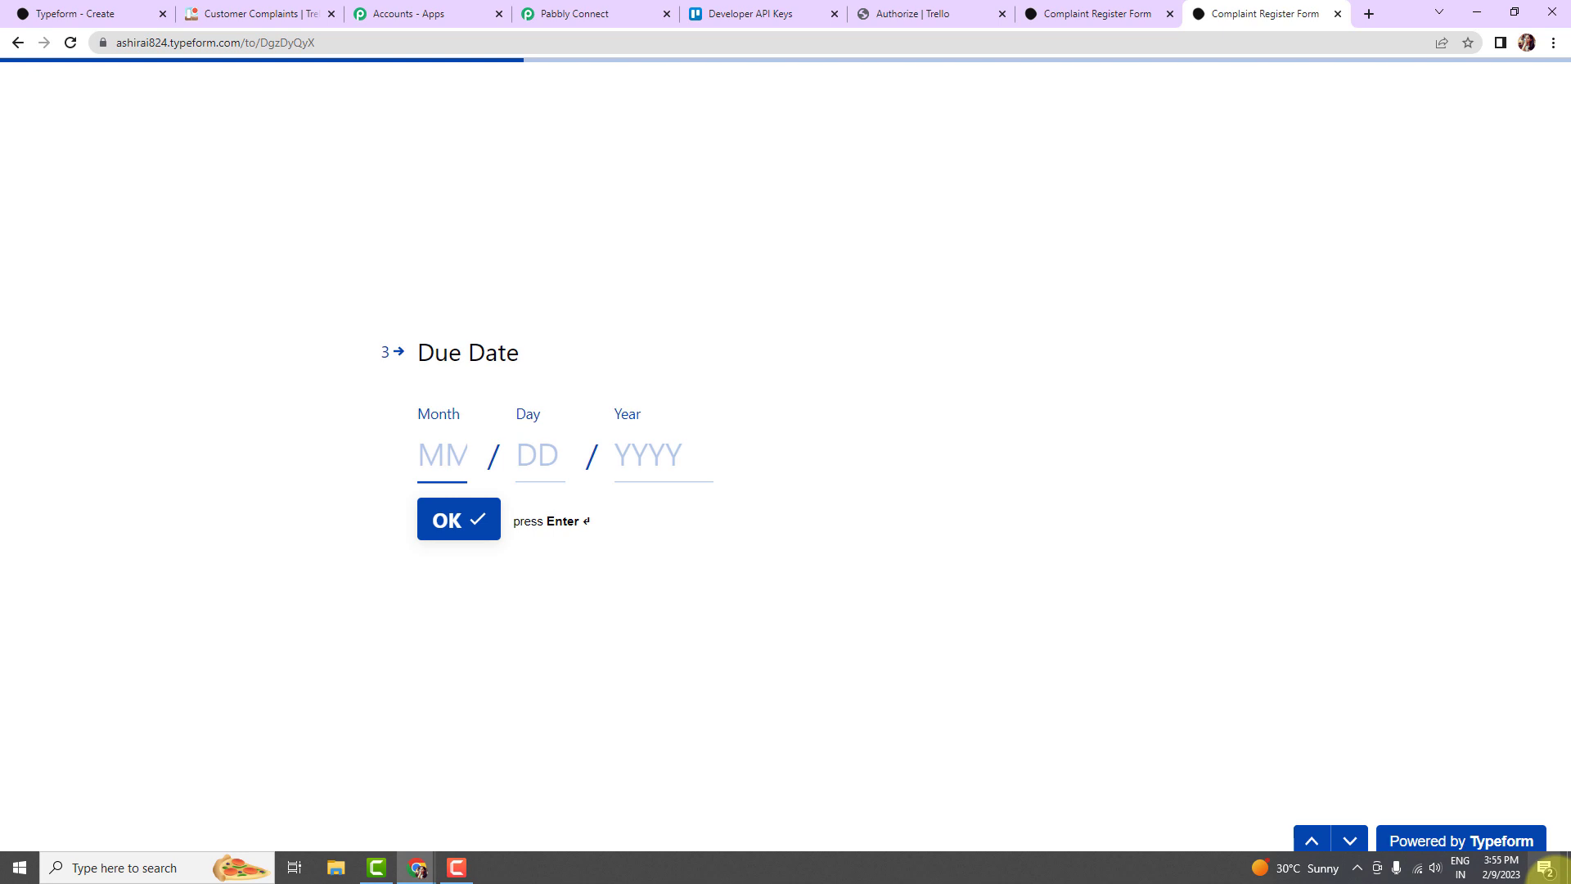
{"action": "type", "text": "1"}
{"action": "key", "text": "Return"}
{"action": "key", "text": "BackSpace"}
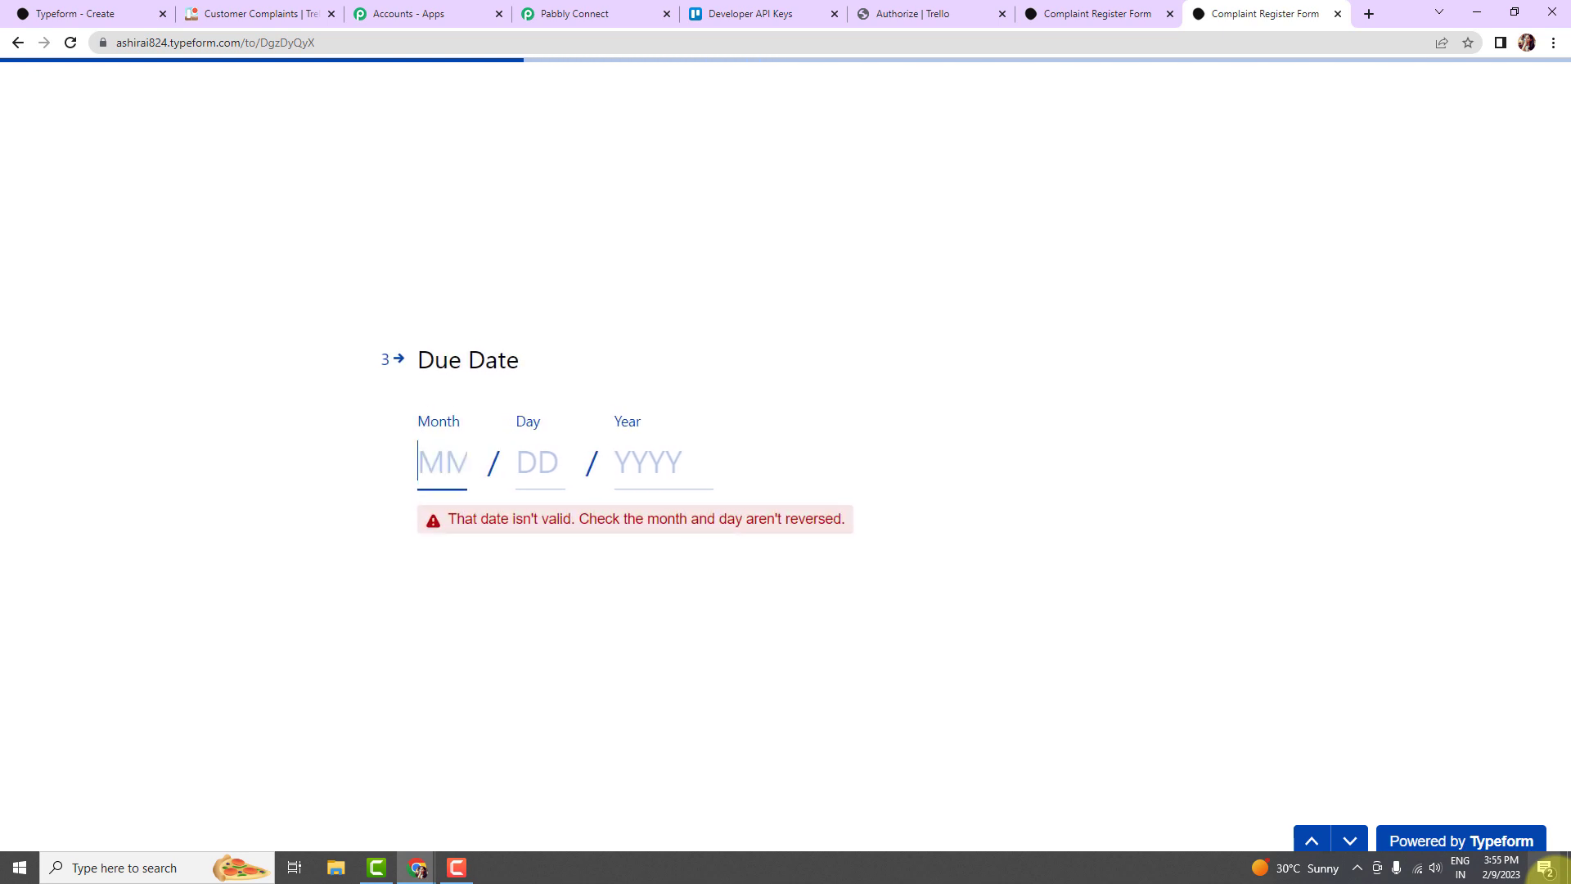
{"action": "type", "text": "01"}
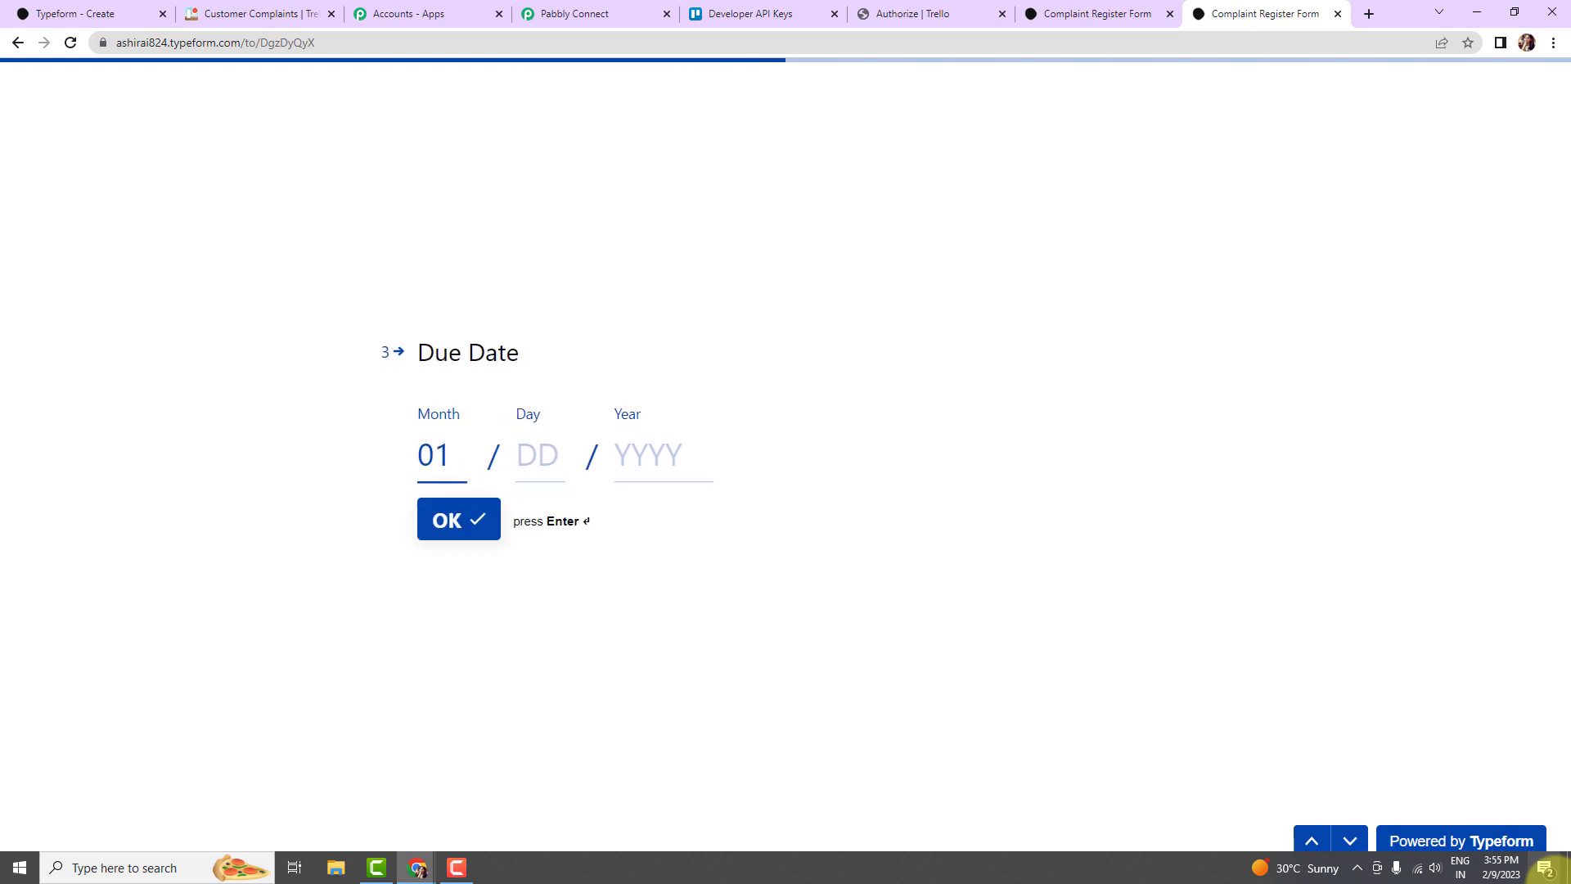
{"action": "type", "text": "2"}
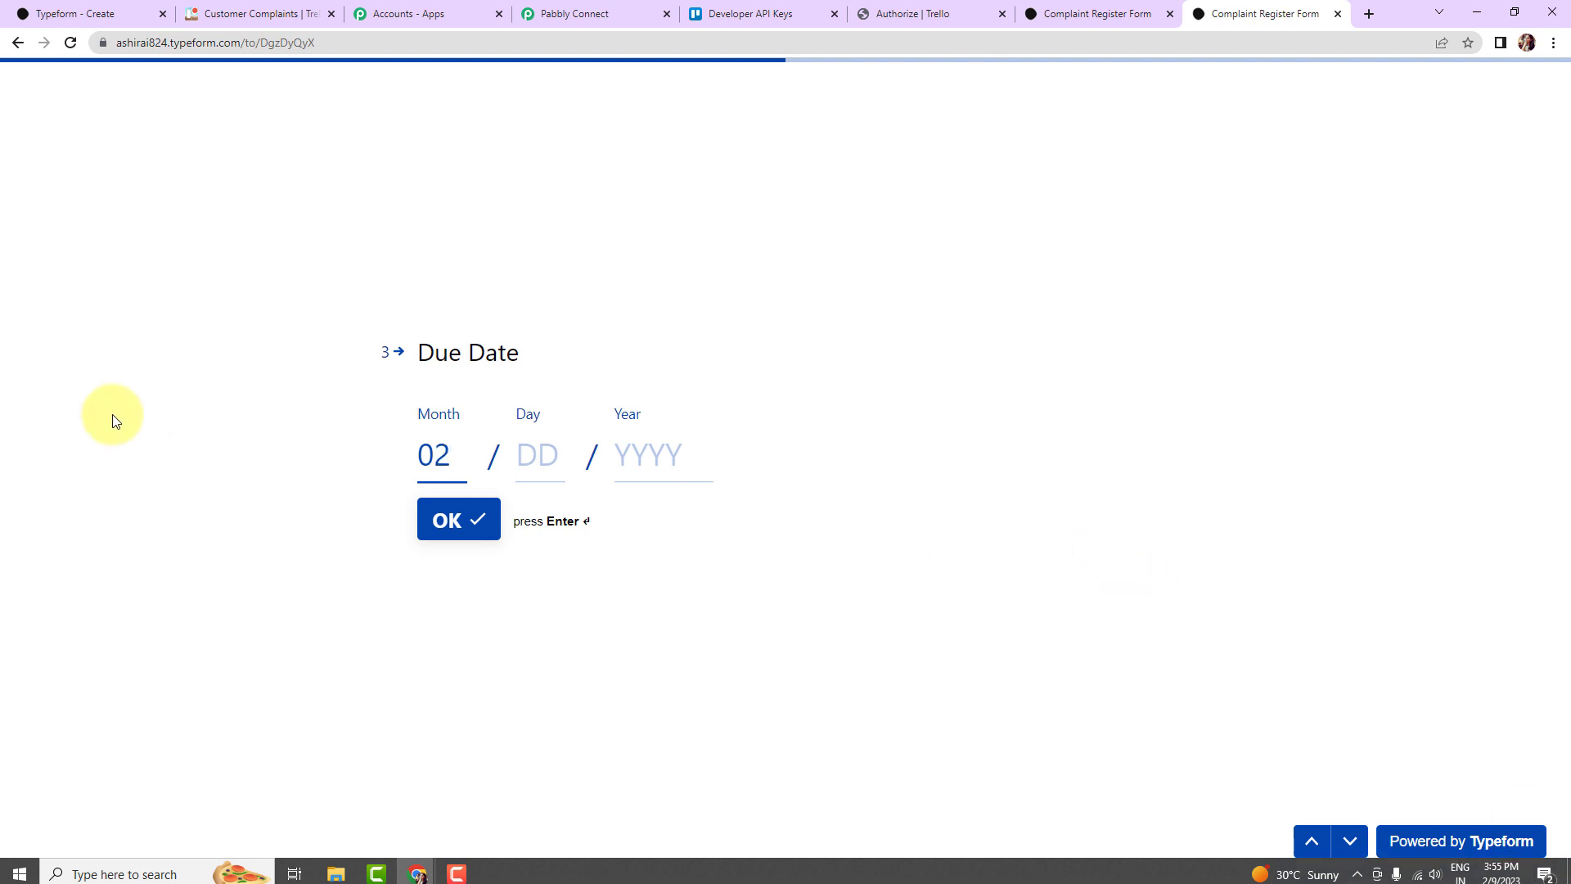
{"action": "left_click", "coordinate": [542, 441]}
{"action": "type", "text": "4"}
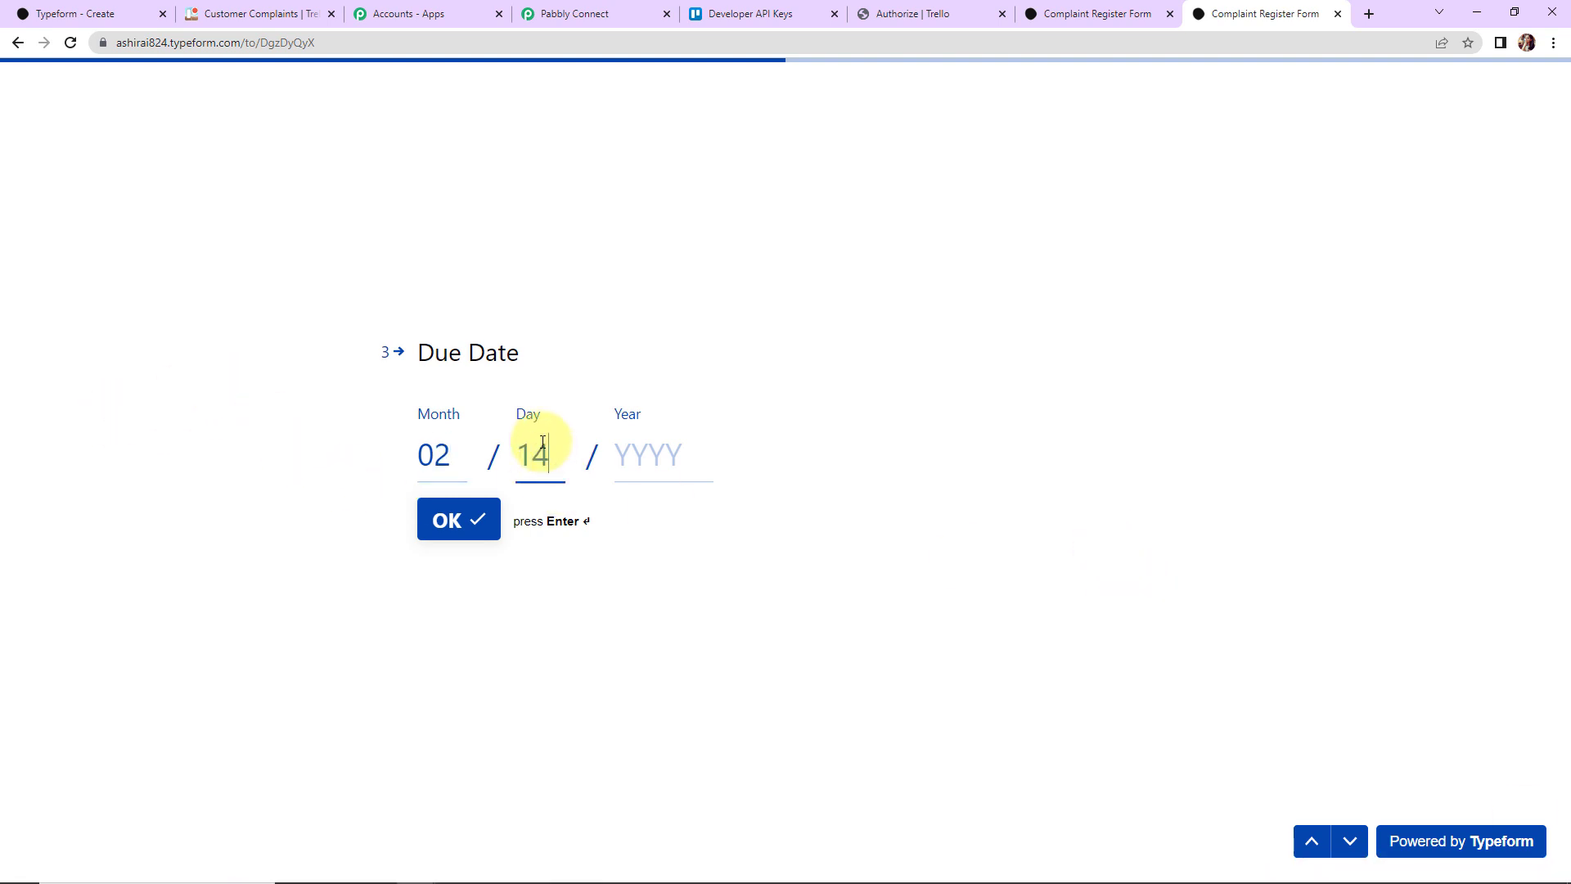
{"action": "left_click", "coordinate": [619, 463]}
{"action": "type", "text": "20"}
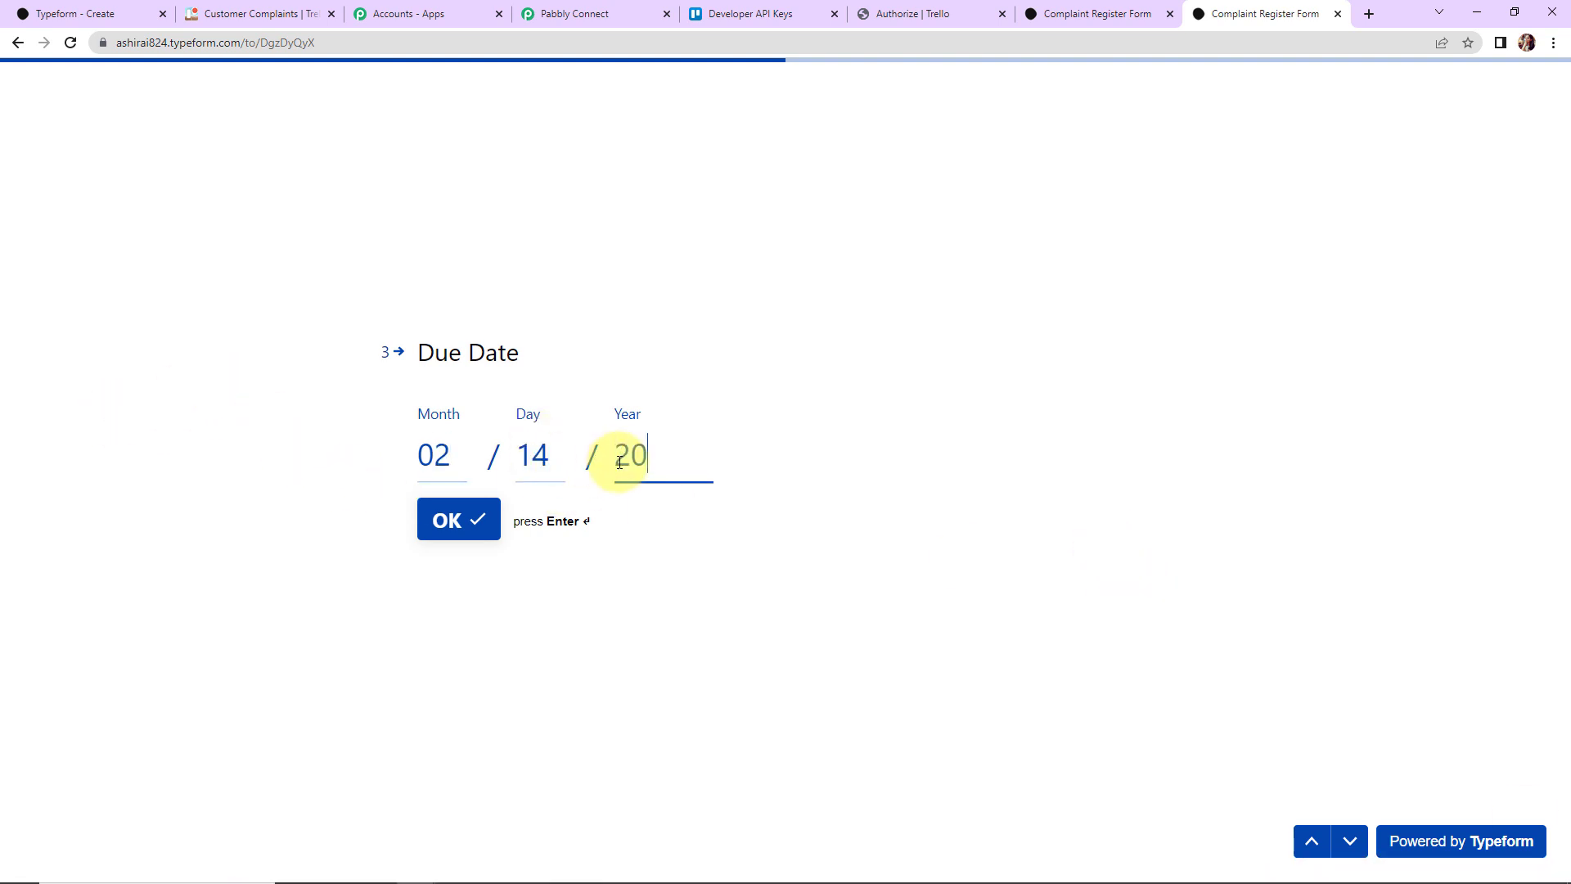
{"action": "type", "text": "23"}
{"action": "left_click", "coordinate": [496, 514]}
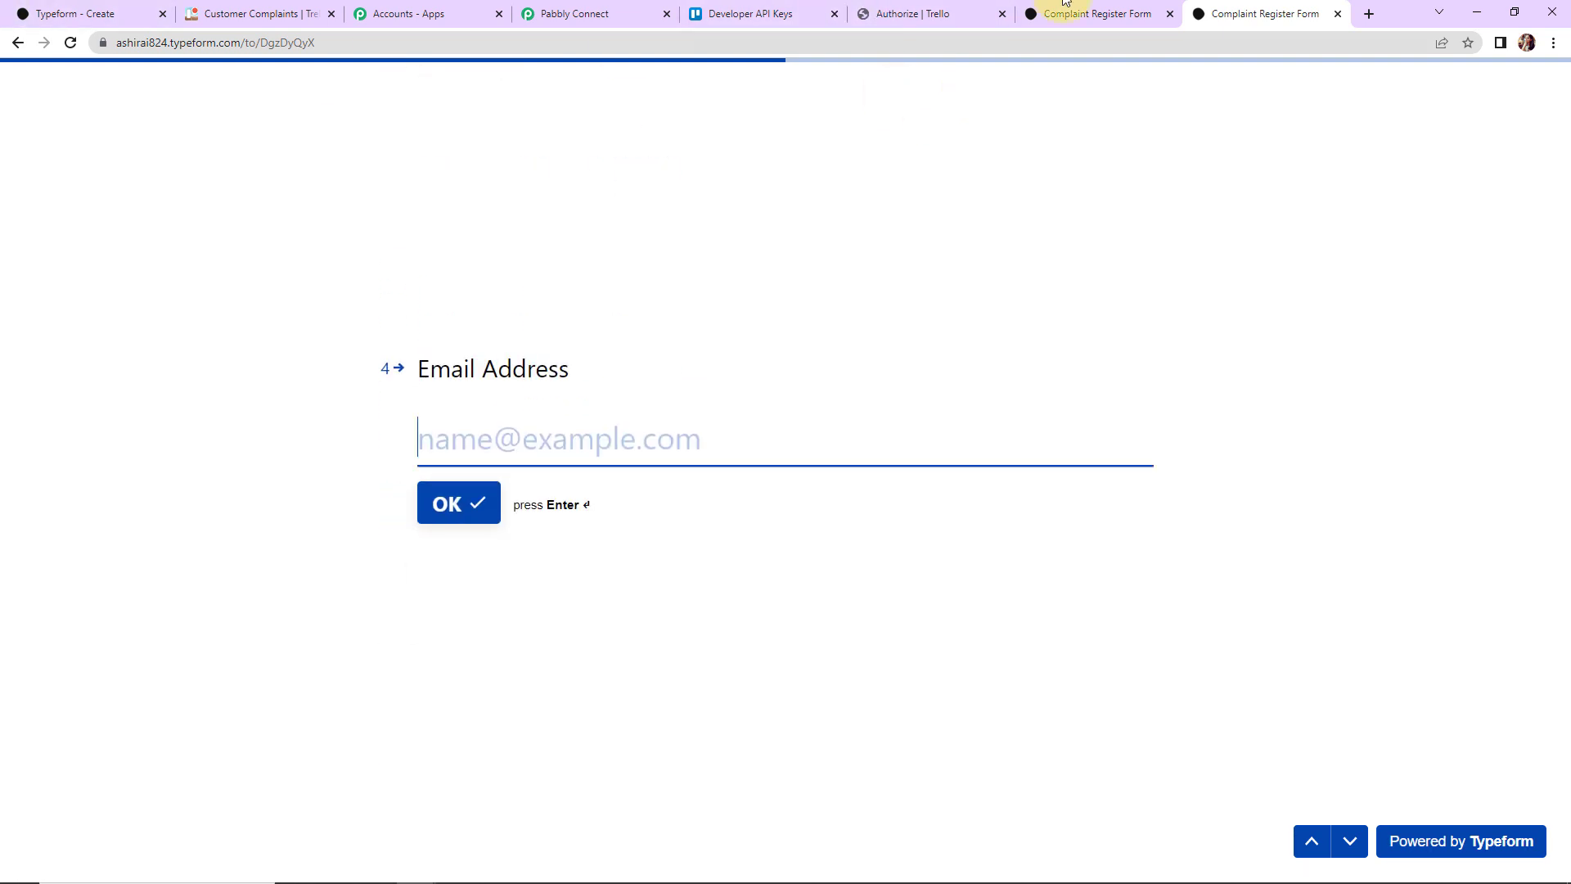
Step: Enter a test email, department Finance and a mobile number, then submit the form
{"action": "left_click", "coordinate": [669, 442]}
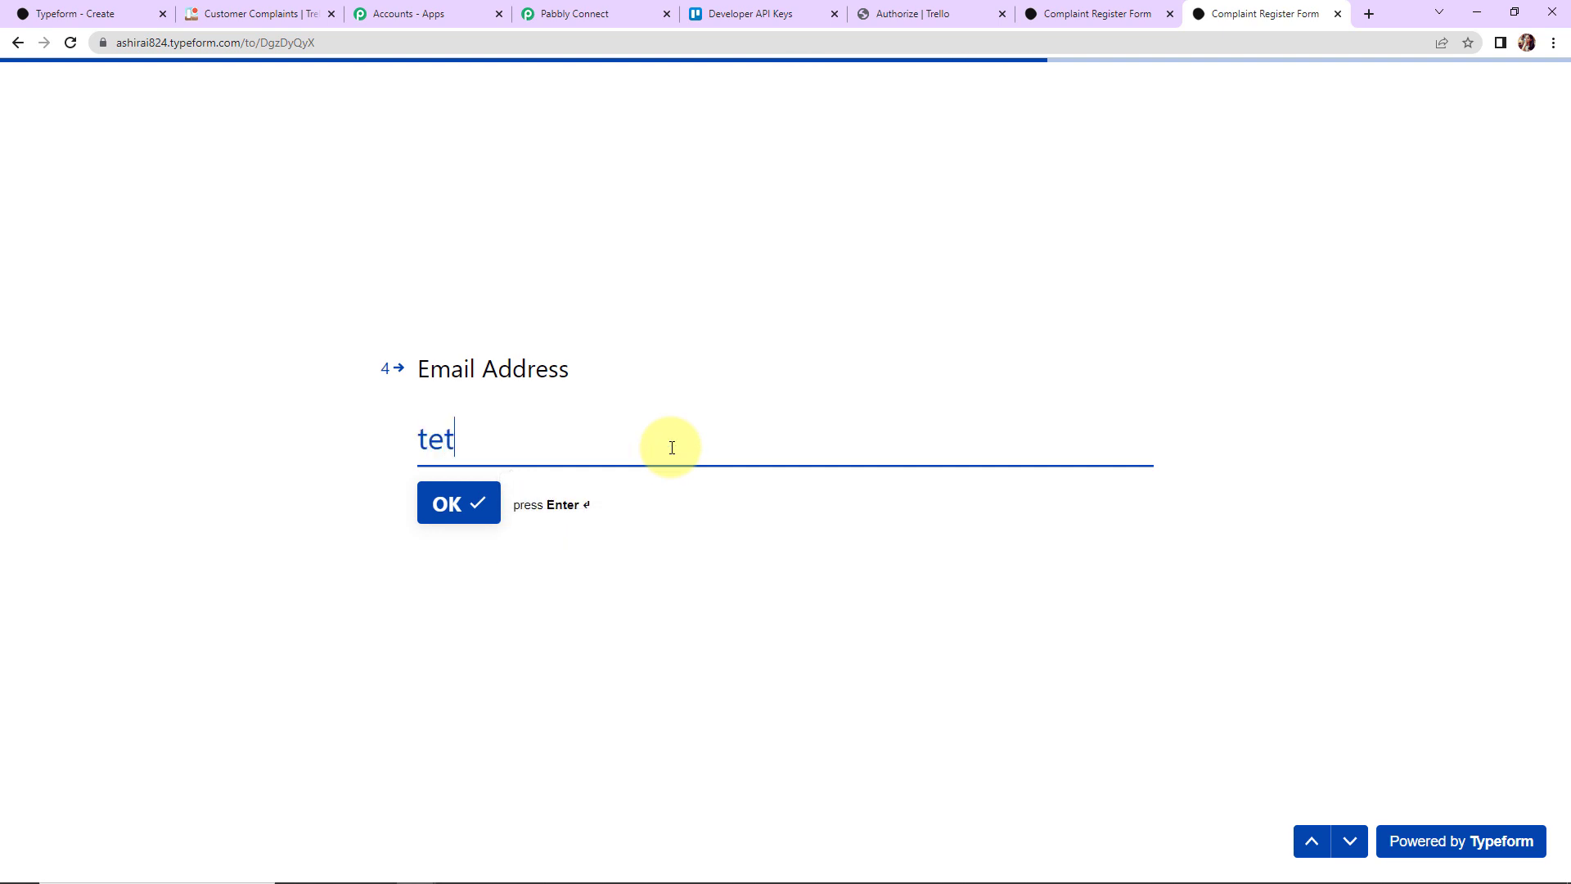
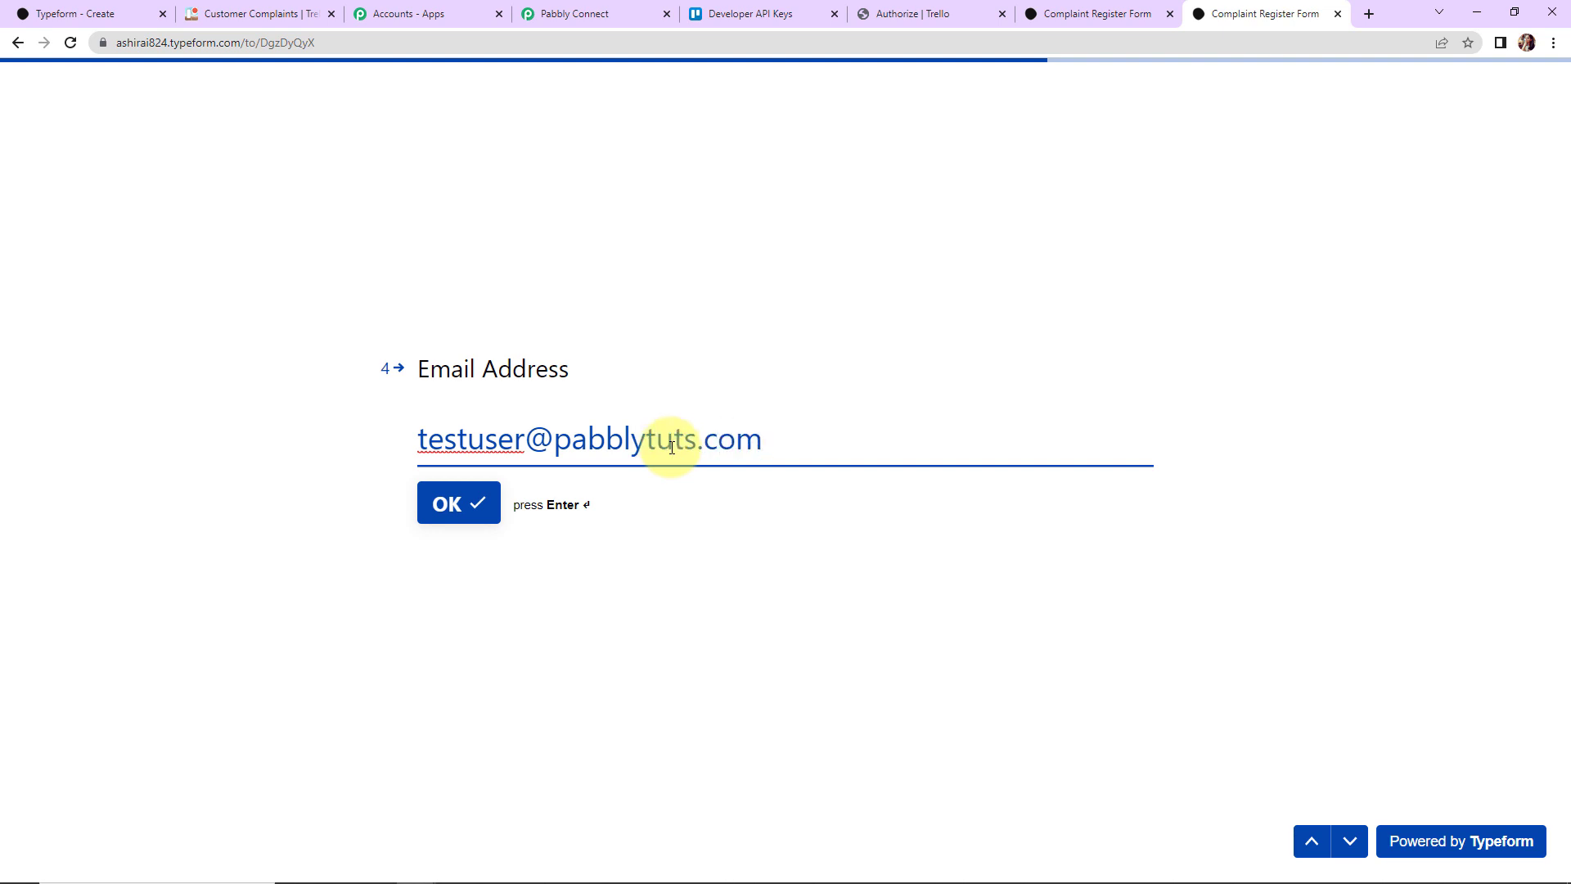
{"action": "key", "text": "Return"}
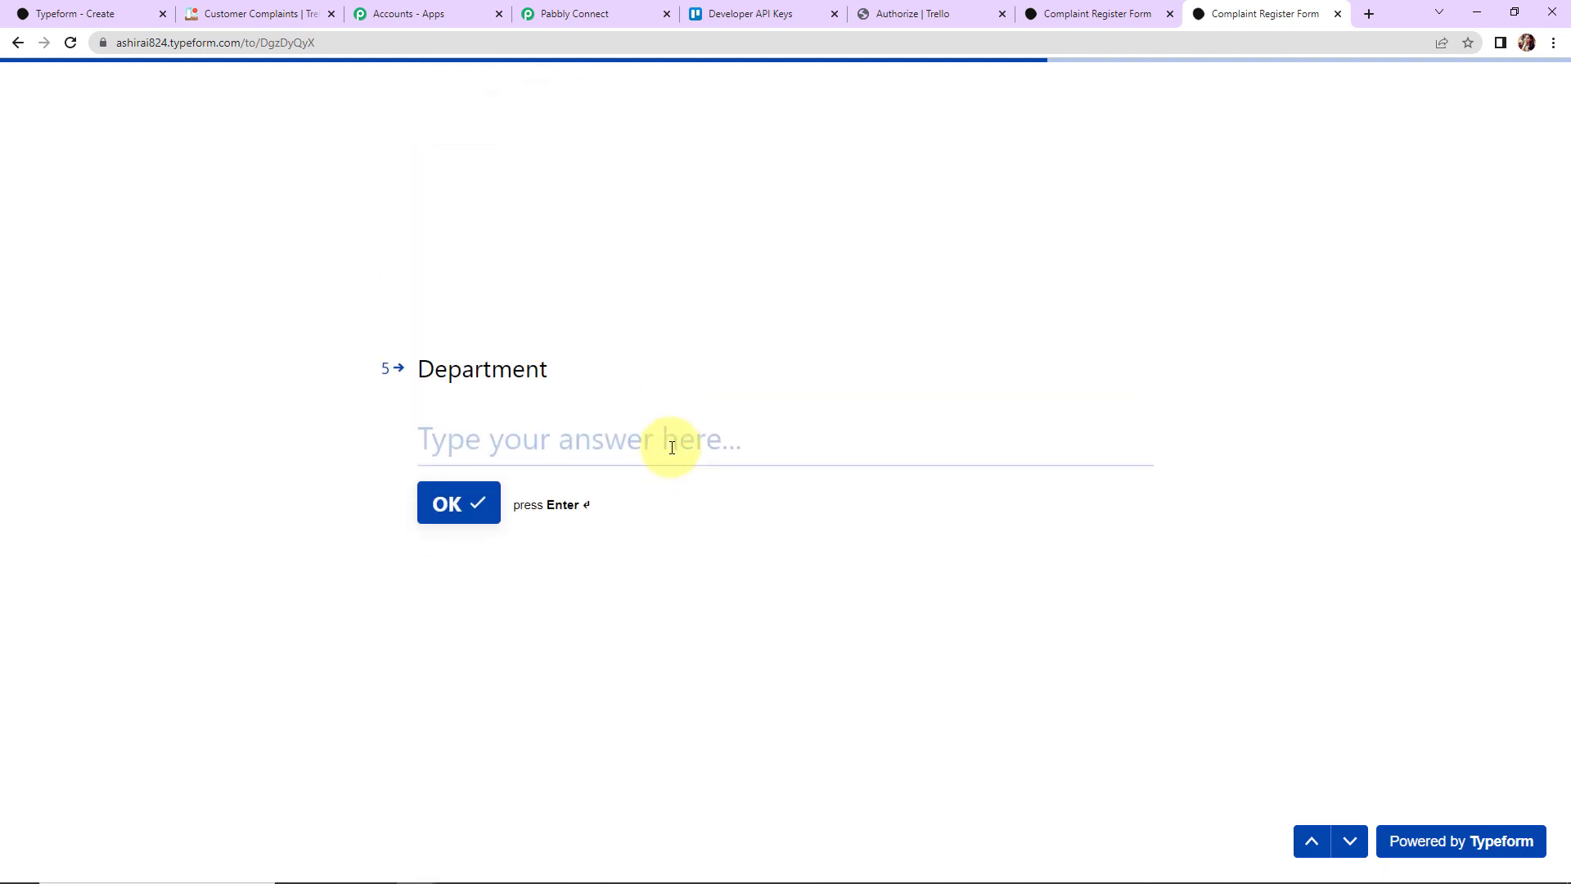
{"action": "type", "text": "Finance"}
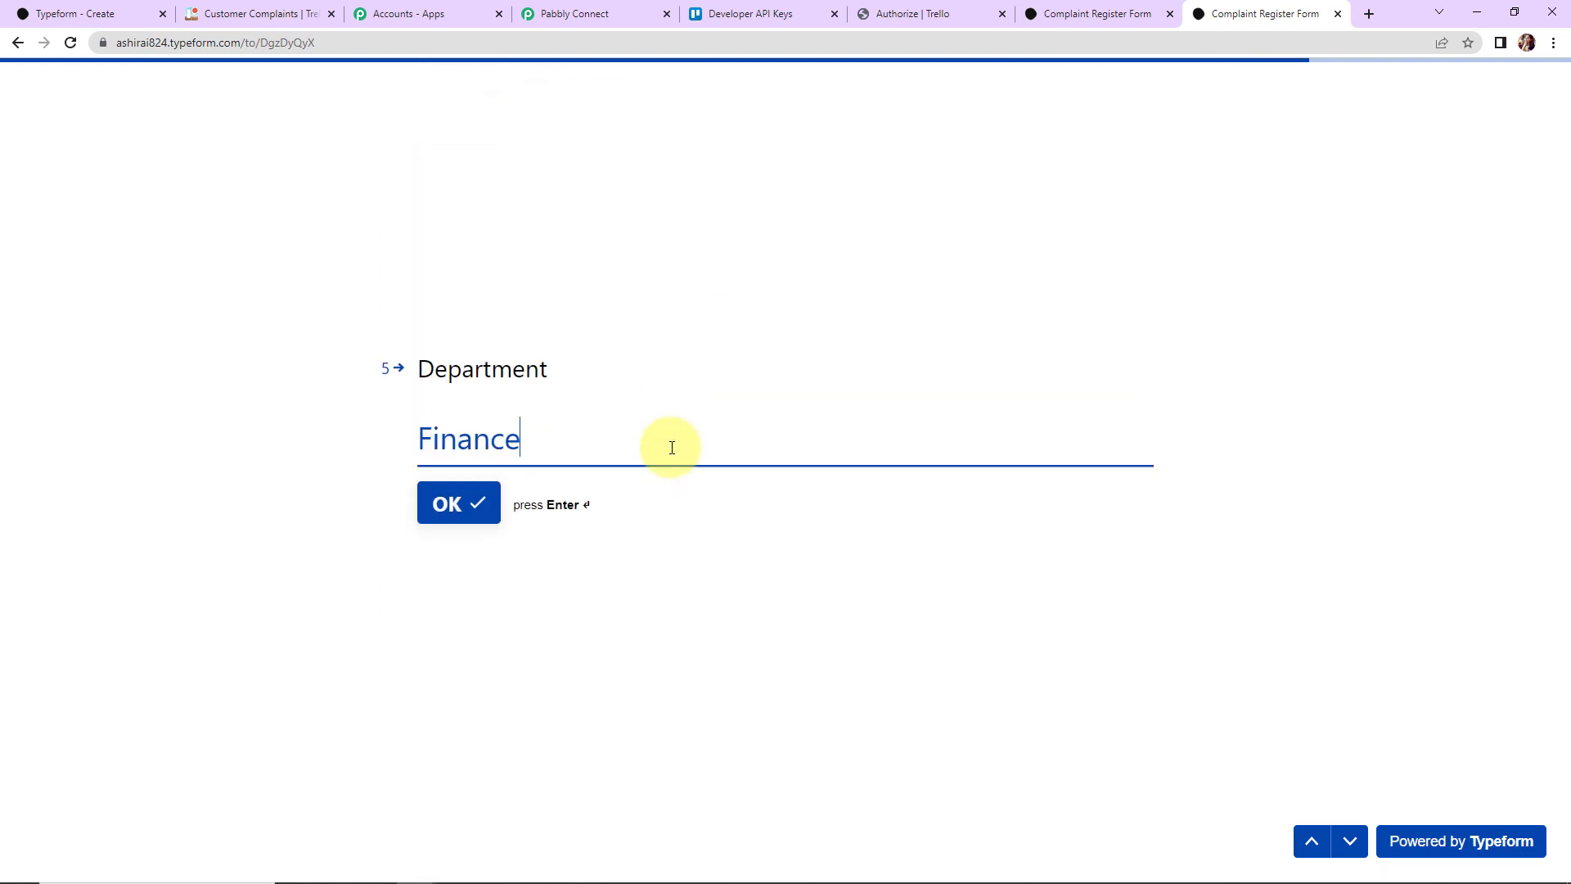
{"action": "key", "text": "Return"}
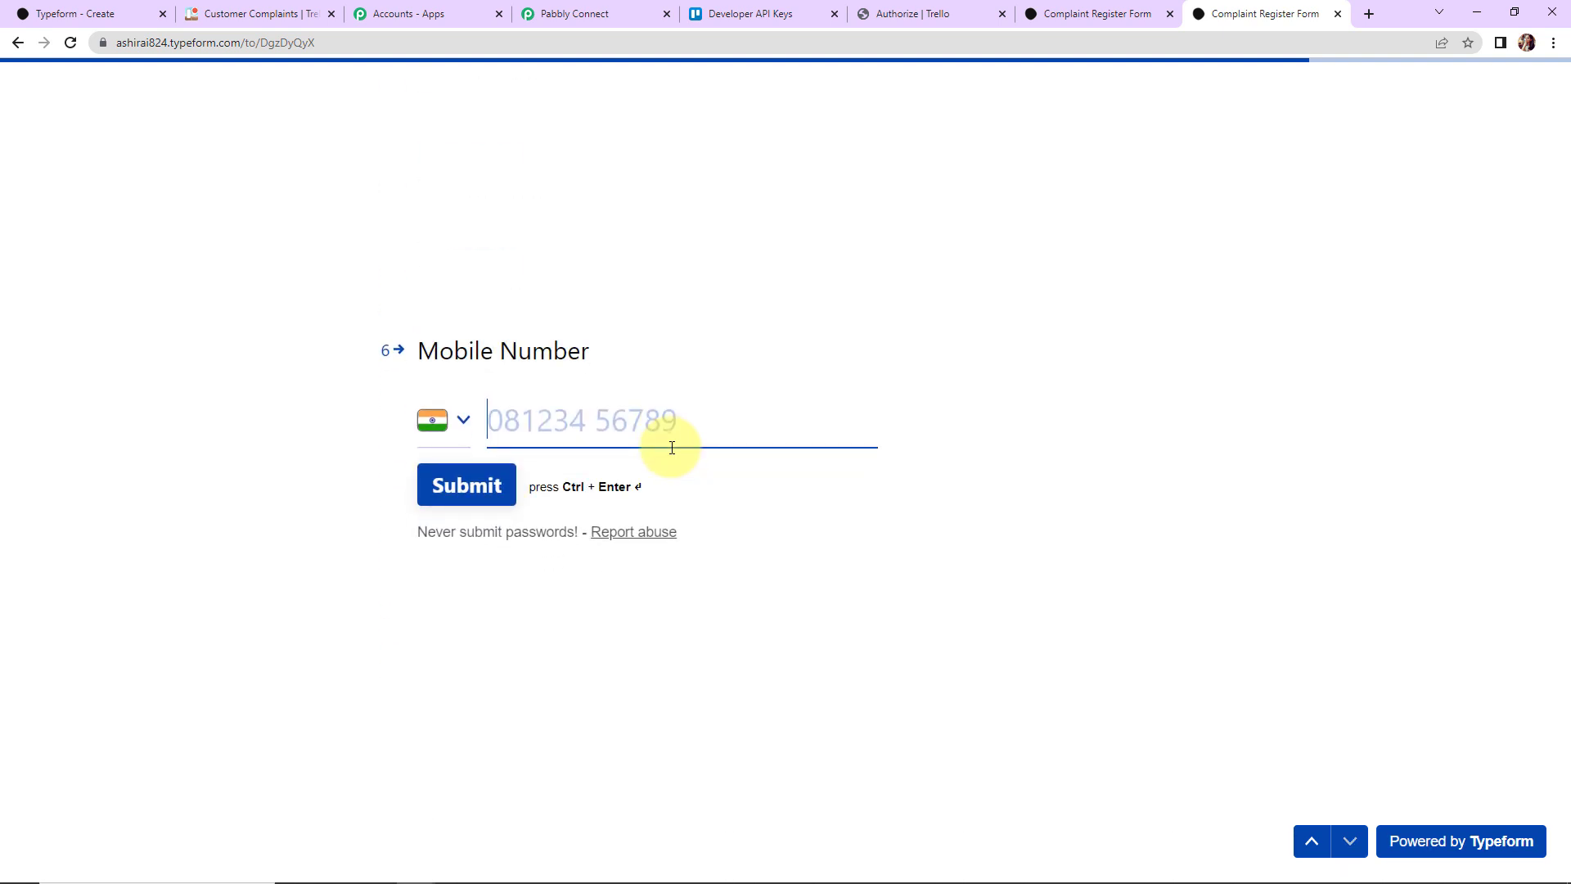
{"action": "type", "text": "91111 111"}
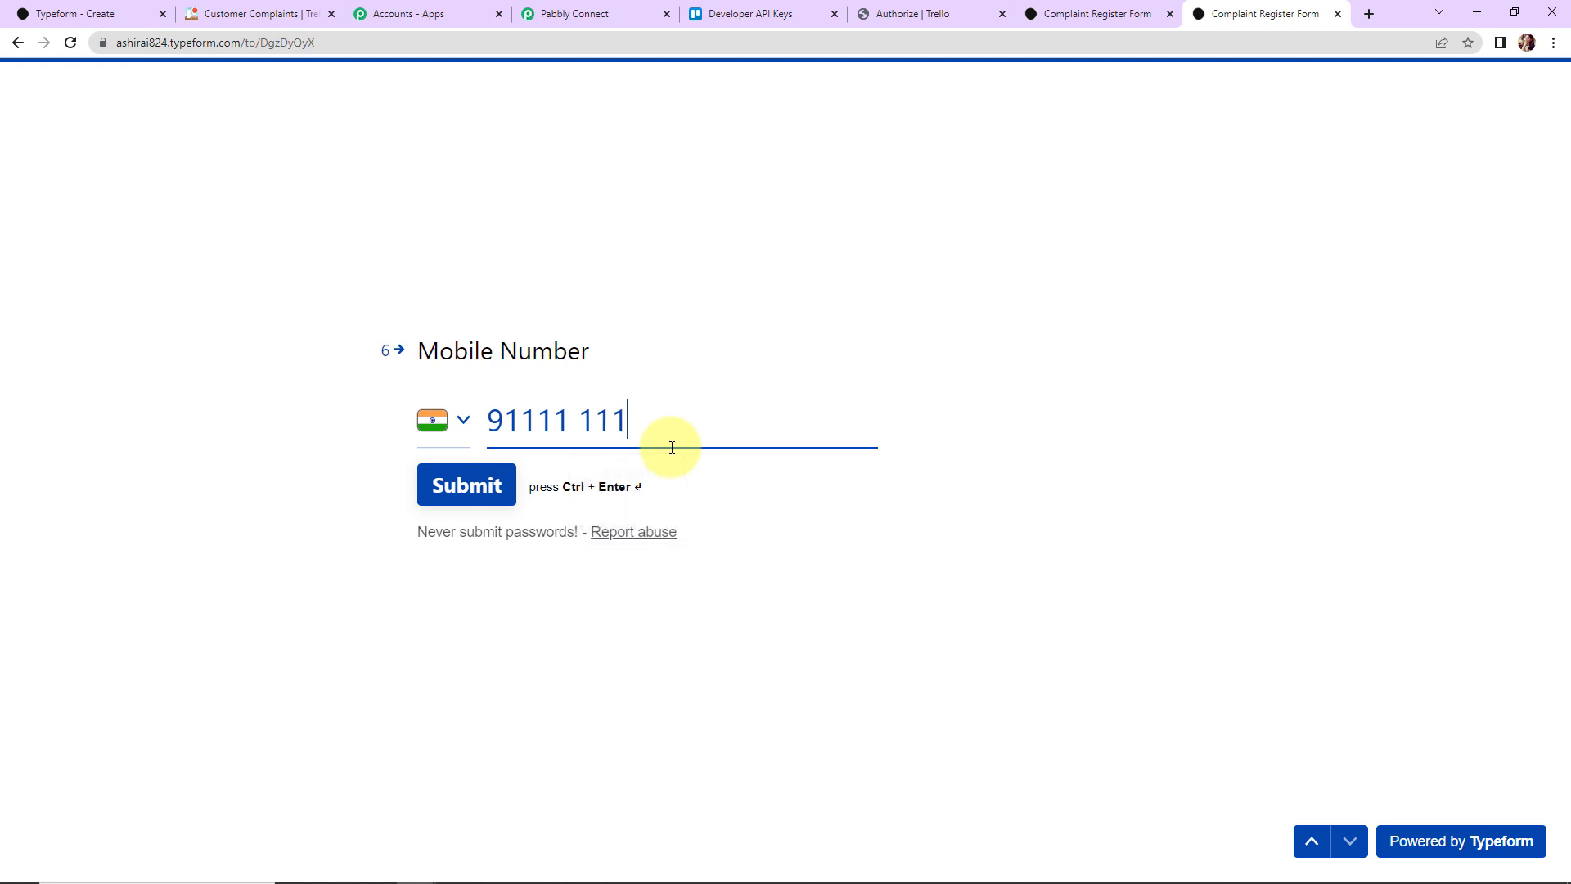
{"action": "type", "text": "11"}
{"action": "left_click", "coordinate": [438, 491]}
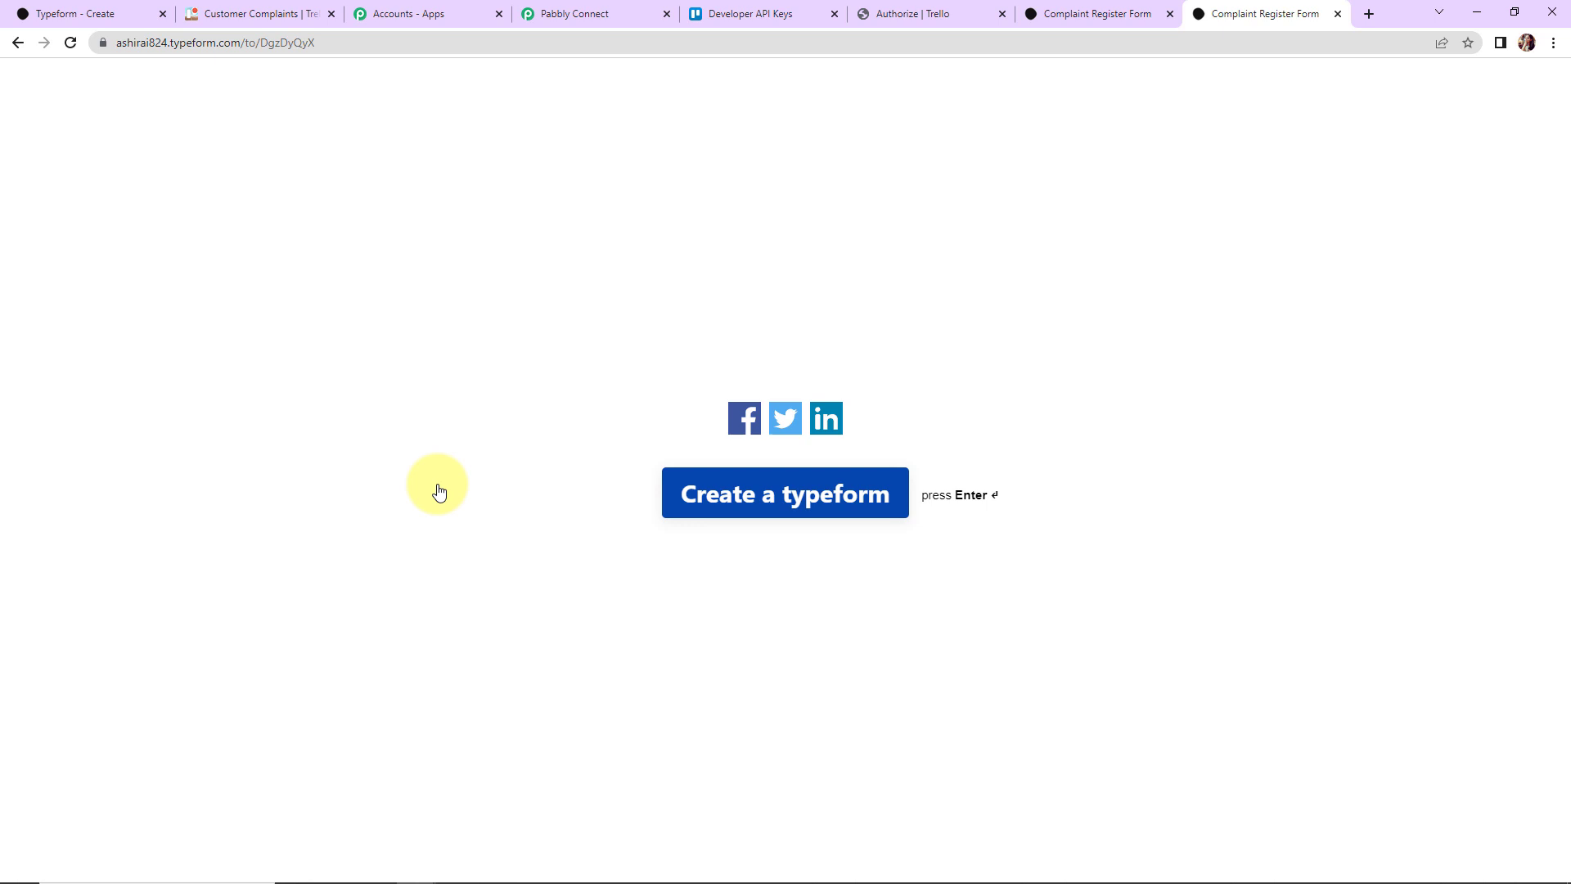
{"action": "left_click", "coordinate": [237, 15]}
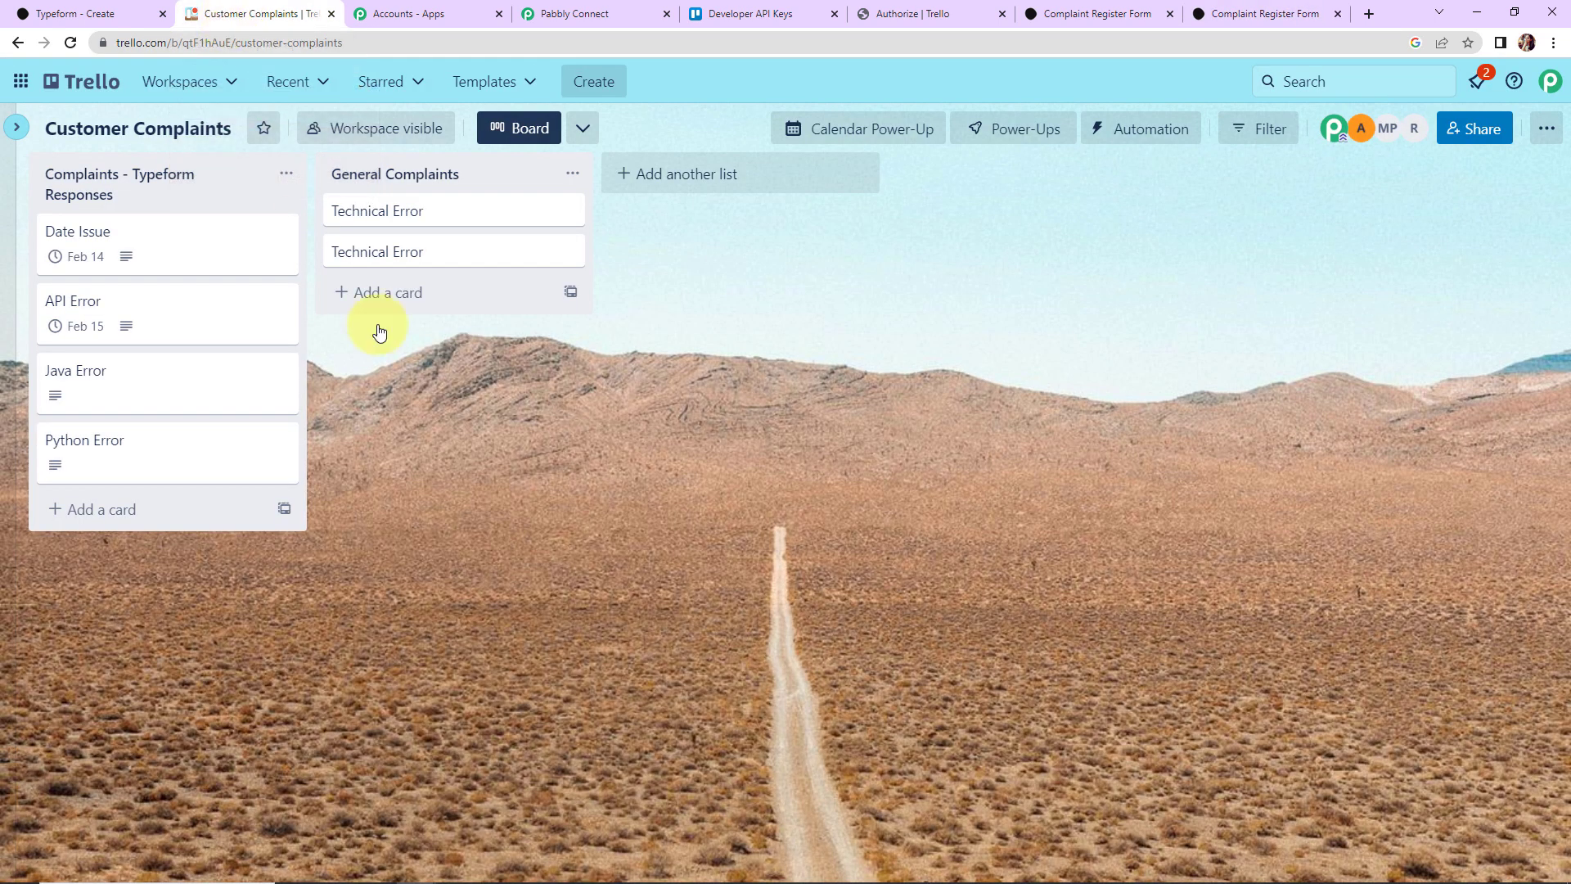
Step: Check the Date Issue card's Feb 14 due date and 'Data not received' description, then go back to the workflow
{"action": "left_click", "coordinate": [175, 245]}
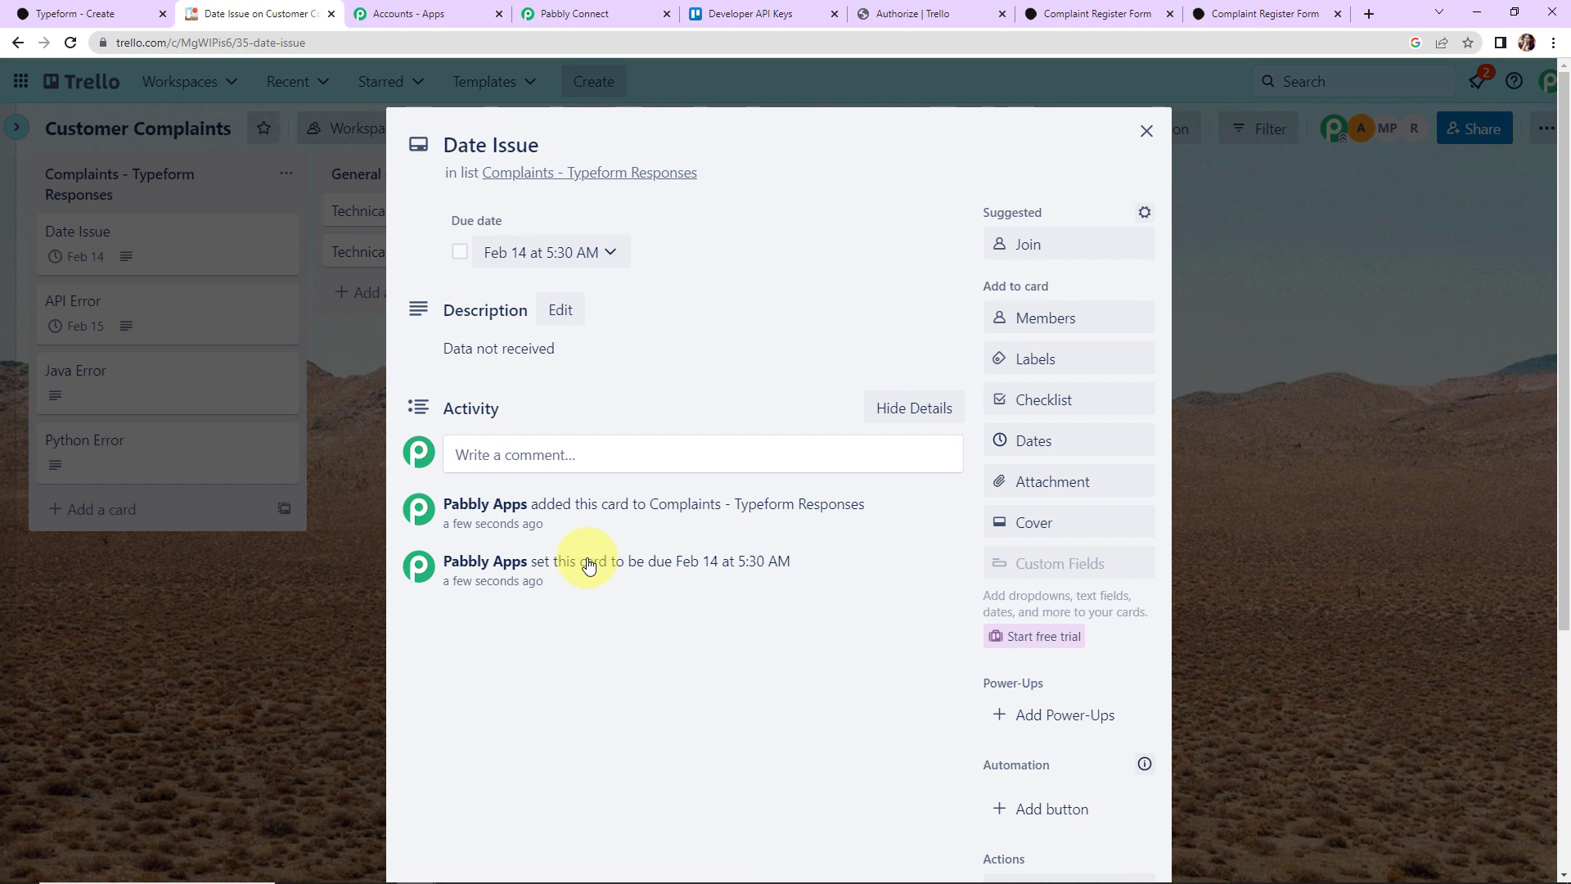
{"action": "left_click", "coordinate": [594, 14]}
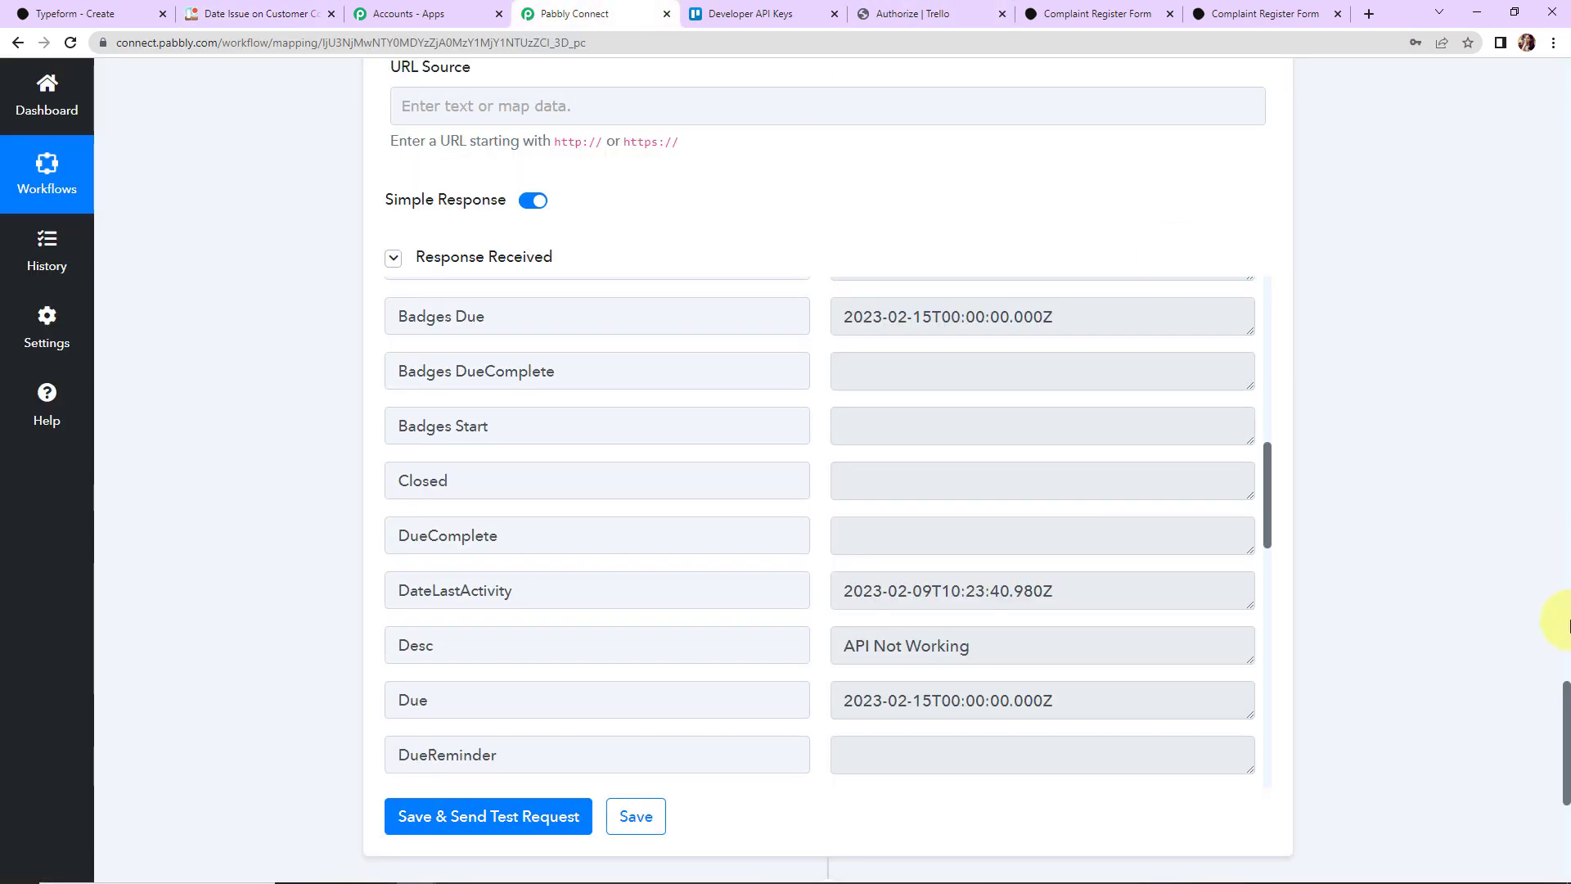
Step: Collapse the Typeform New Entry and Format Date Only steps so only the Trello step stays expanded
{"action": "left_click_drag", "start_coordinate": [1566, 702], "coordinate": [1502, 81]}
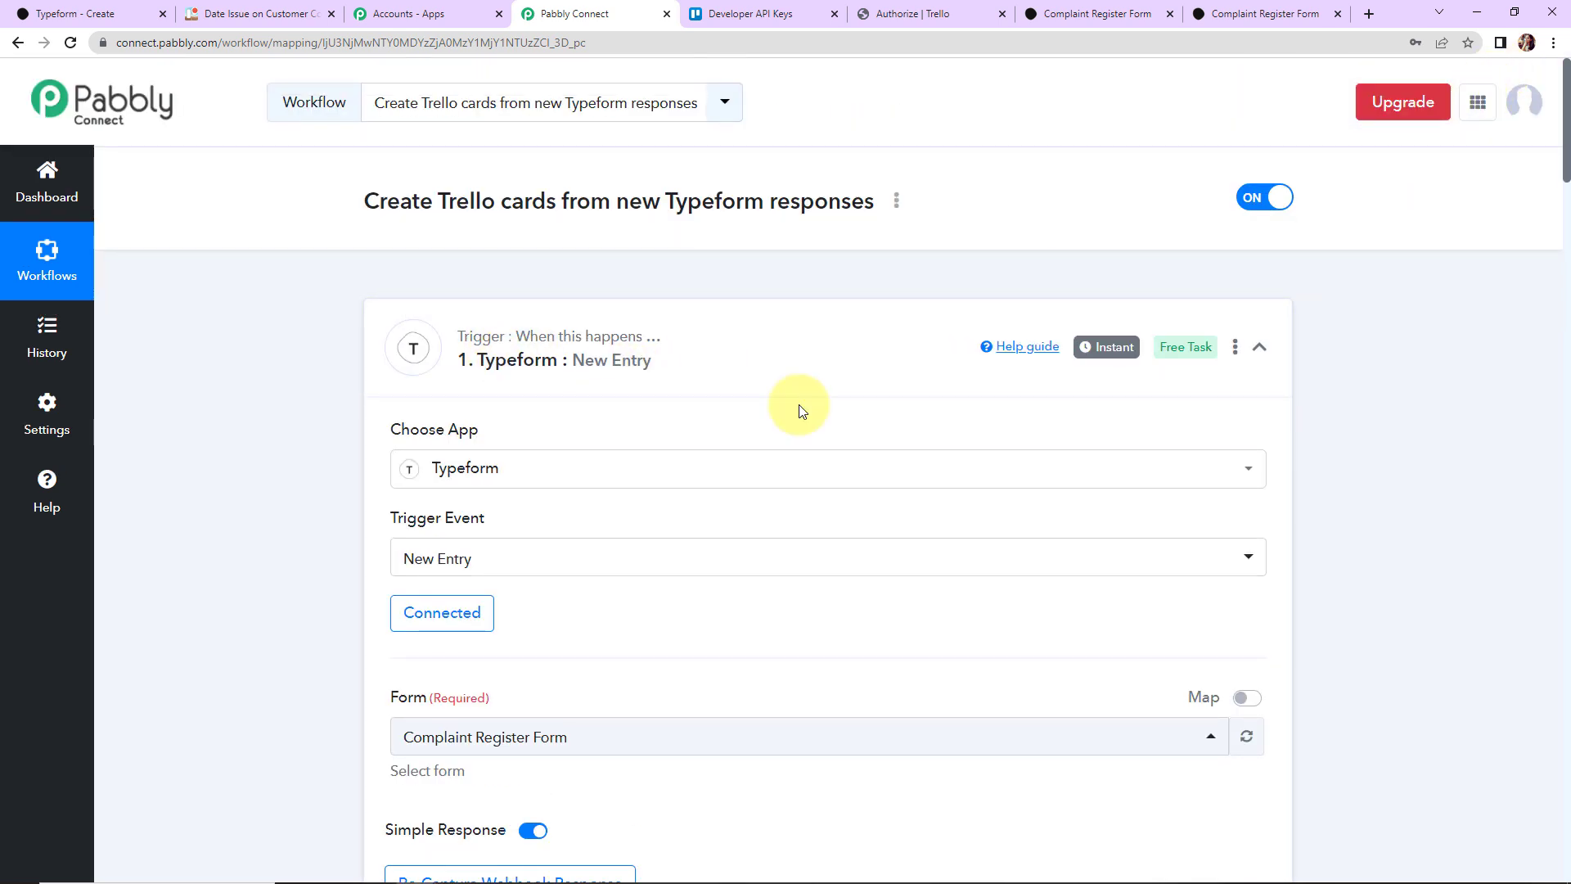
{"action": "left_click", "coordinate": [1259, 347]}
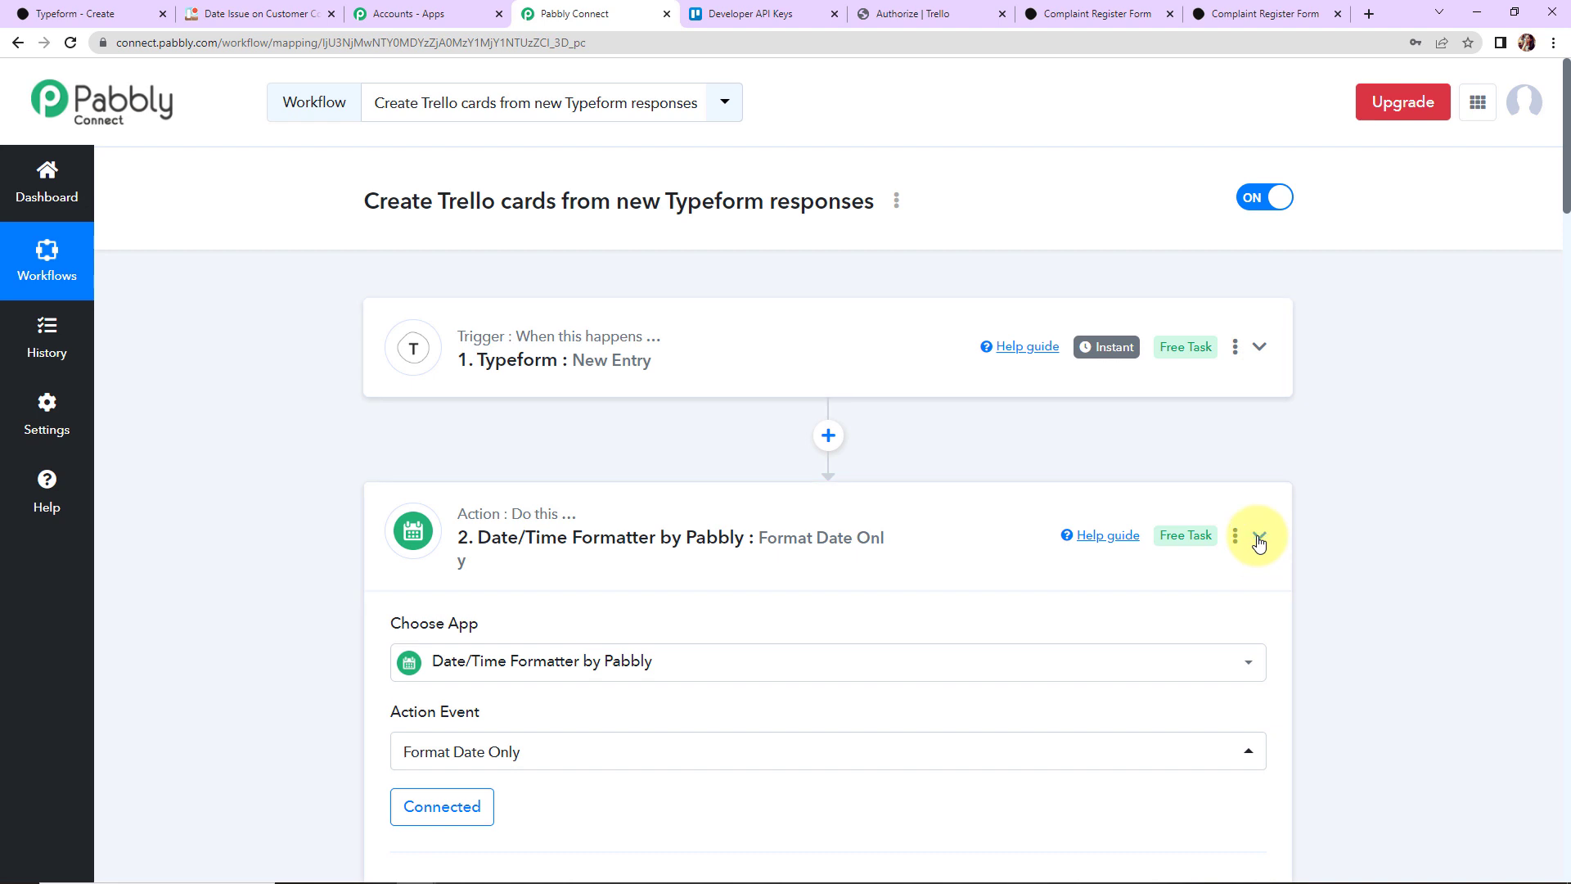
{"action": "left_click", "coordinate": [1259, 538]}
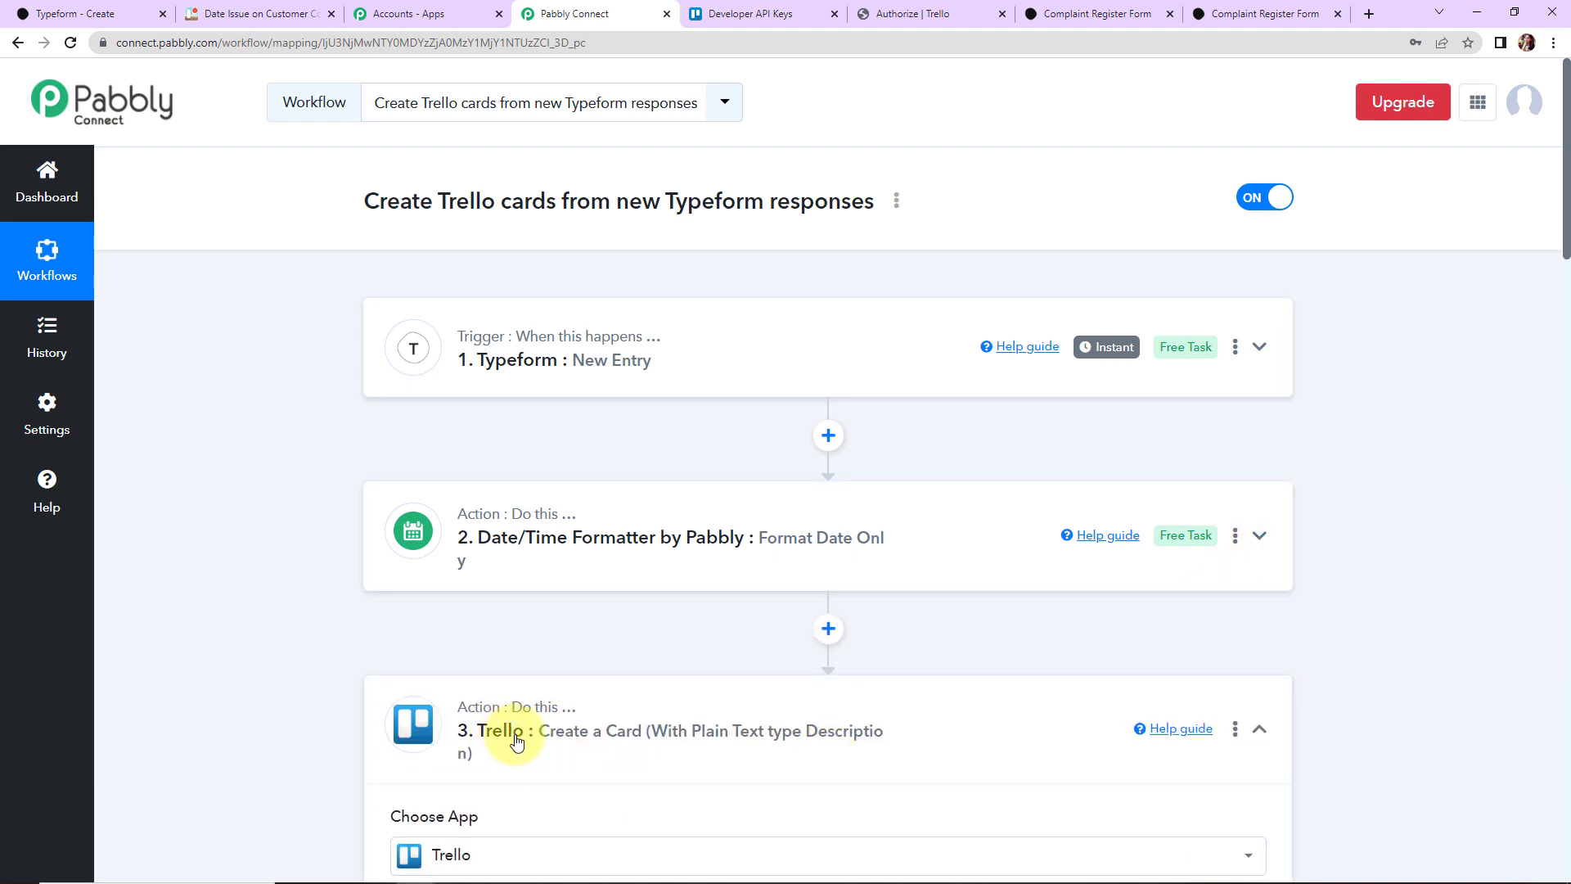